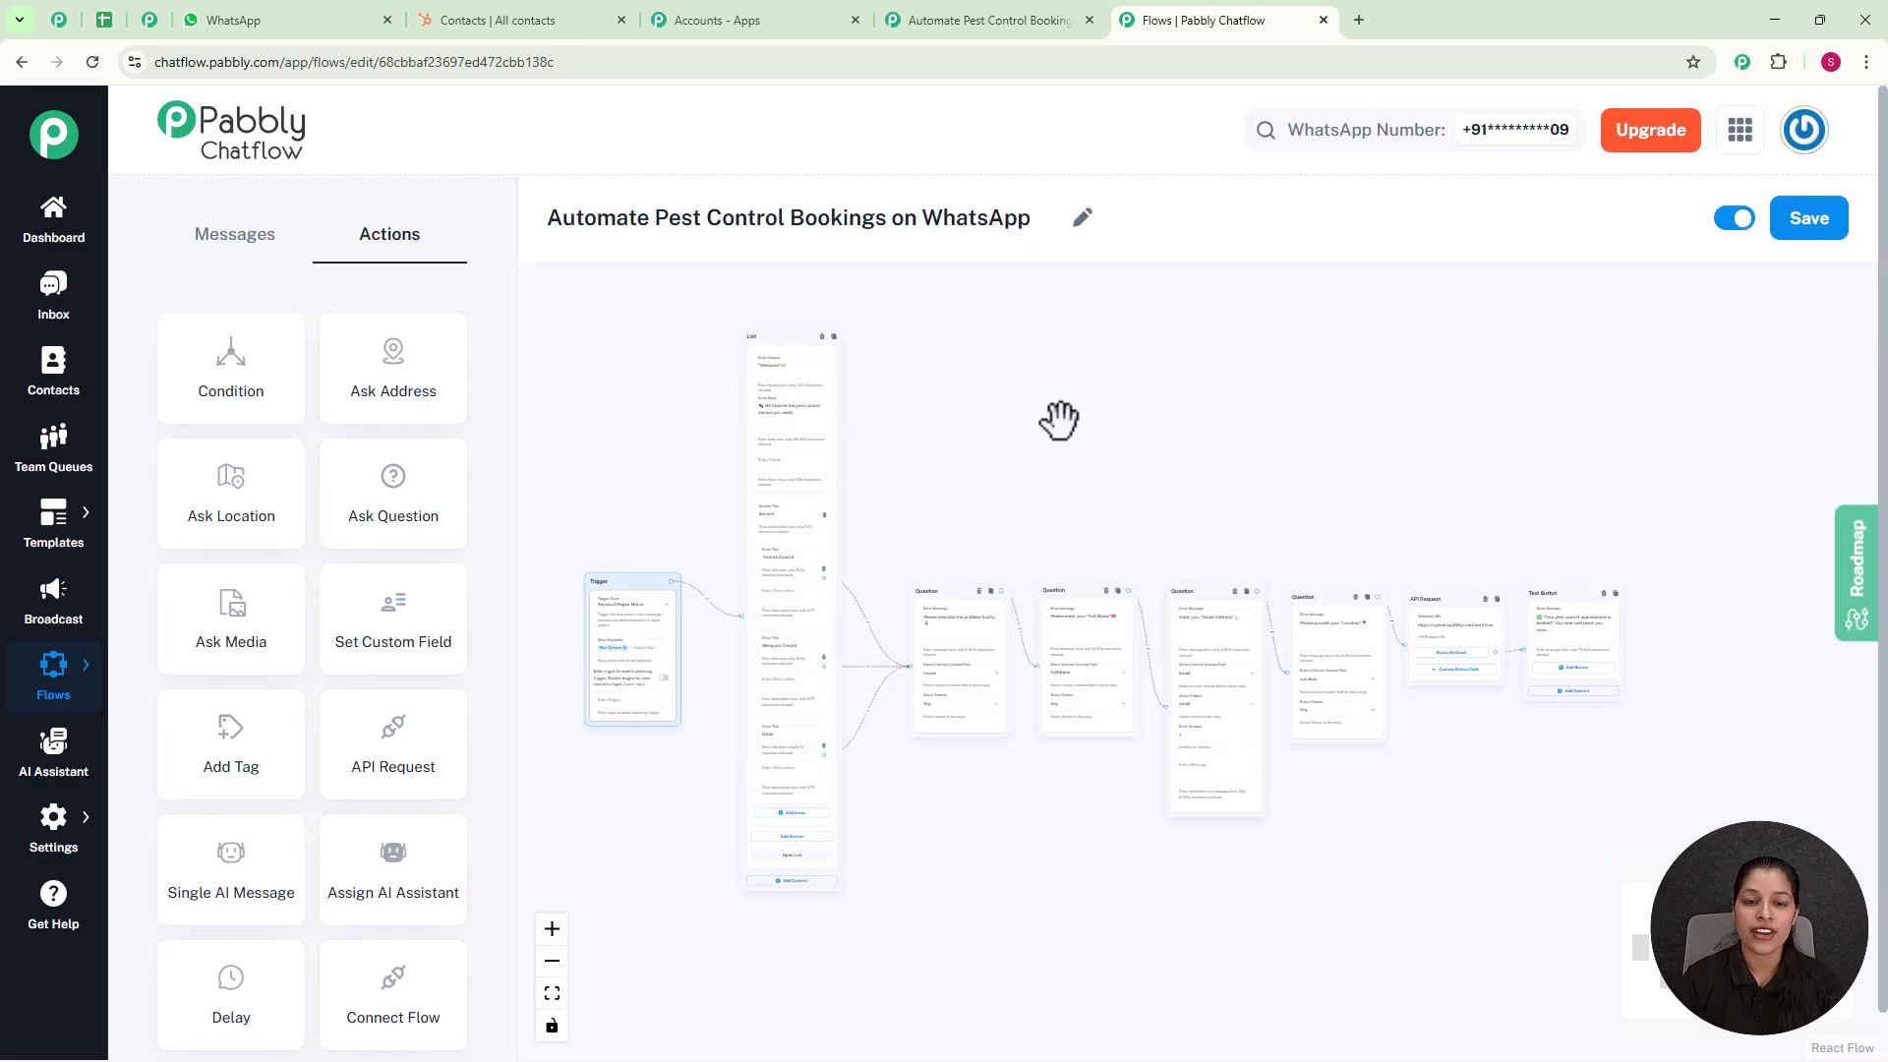
# Step: Examine the pest control booking flow from the trigger and service list through the questions, API request and final text button
pyautogui.scroll(5, 1058, 421)
pyautogui.moveTo(1069, 531); pyautogui.dragTo(1323, 485)
pyautogui.scroll(2, 1387, 556)
pyautogui.moveTo(1420, 535); pyautogui.dragTo(1299, 438)
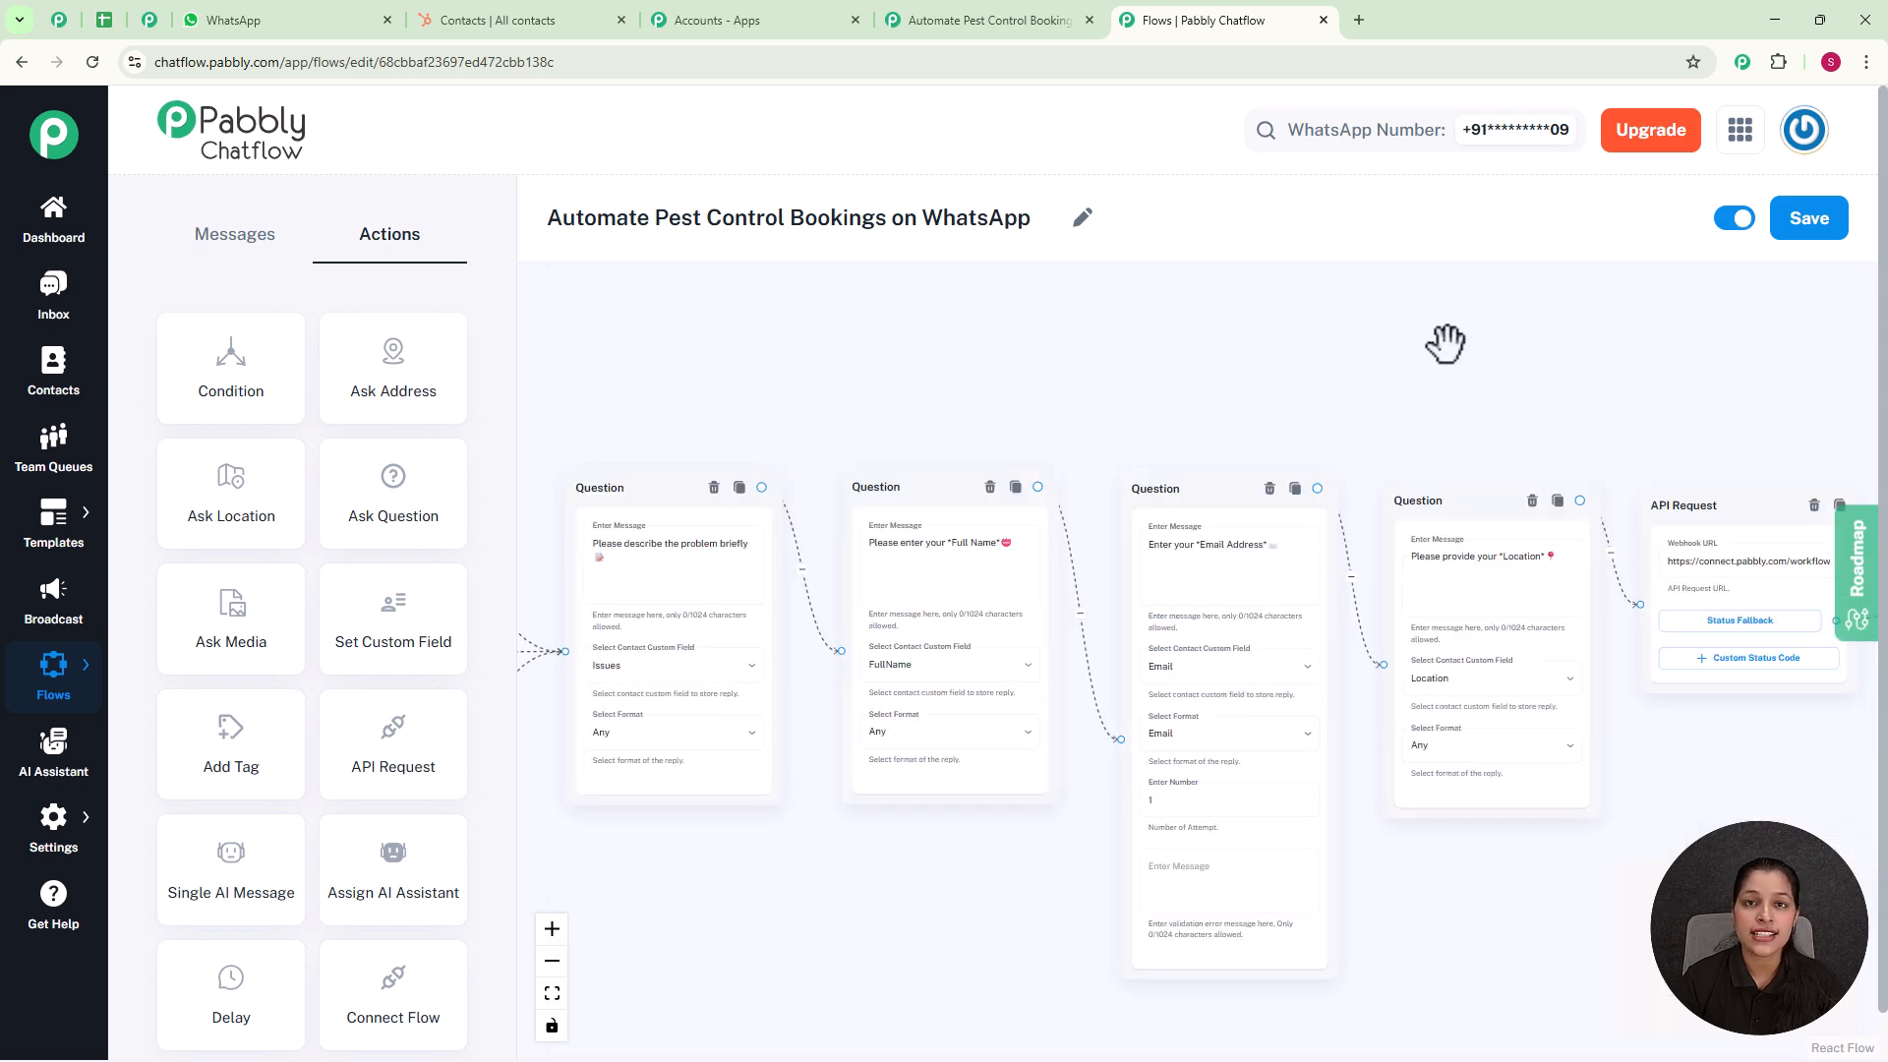
pyautogui.moveTo(1445, 343); pyautogui.dragTo(1202, 324)
pyautogui.moveTo(1557, 333)
pyautogui.mouseDown()
pyautogui.moveTo(1380, 341)
pyautogui.moveTo(1550, 365)
pyautogui.mouseUp()
pyautogui.scroll(-5, 1379, 341)
pyautogui.scroll(-1, 1548, 362)
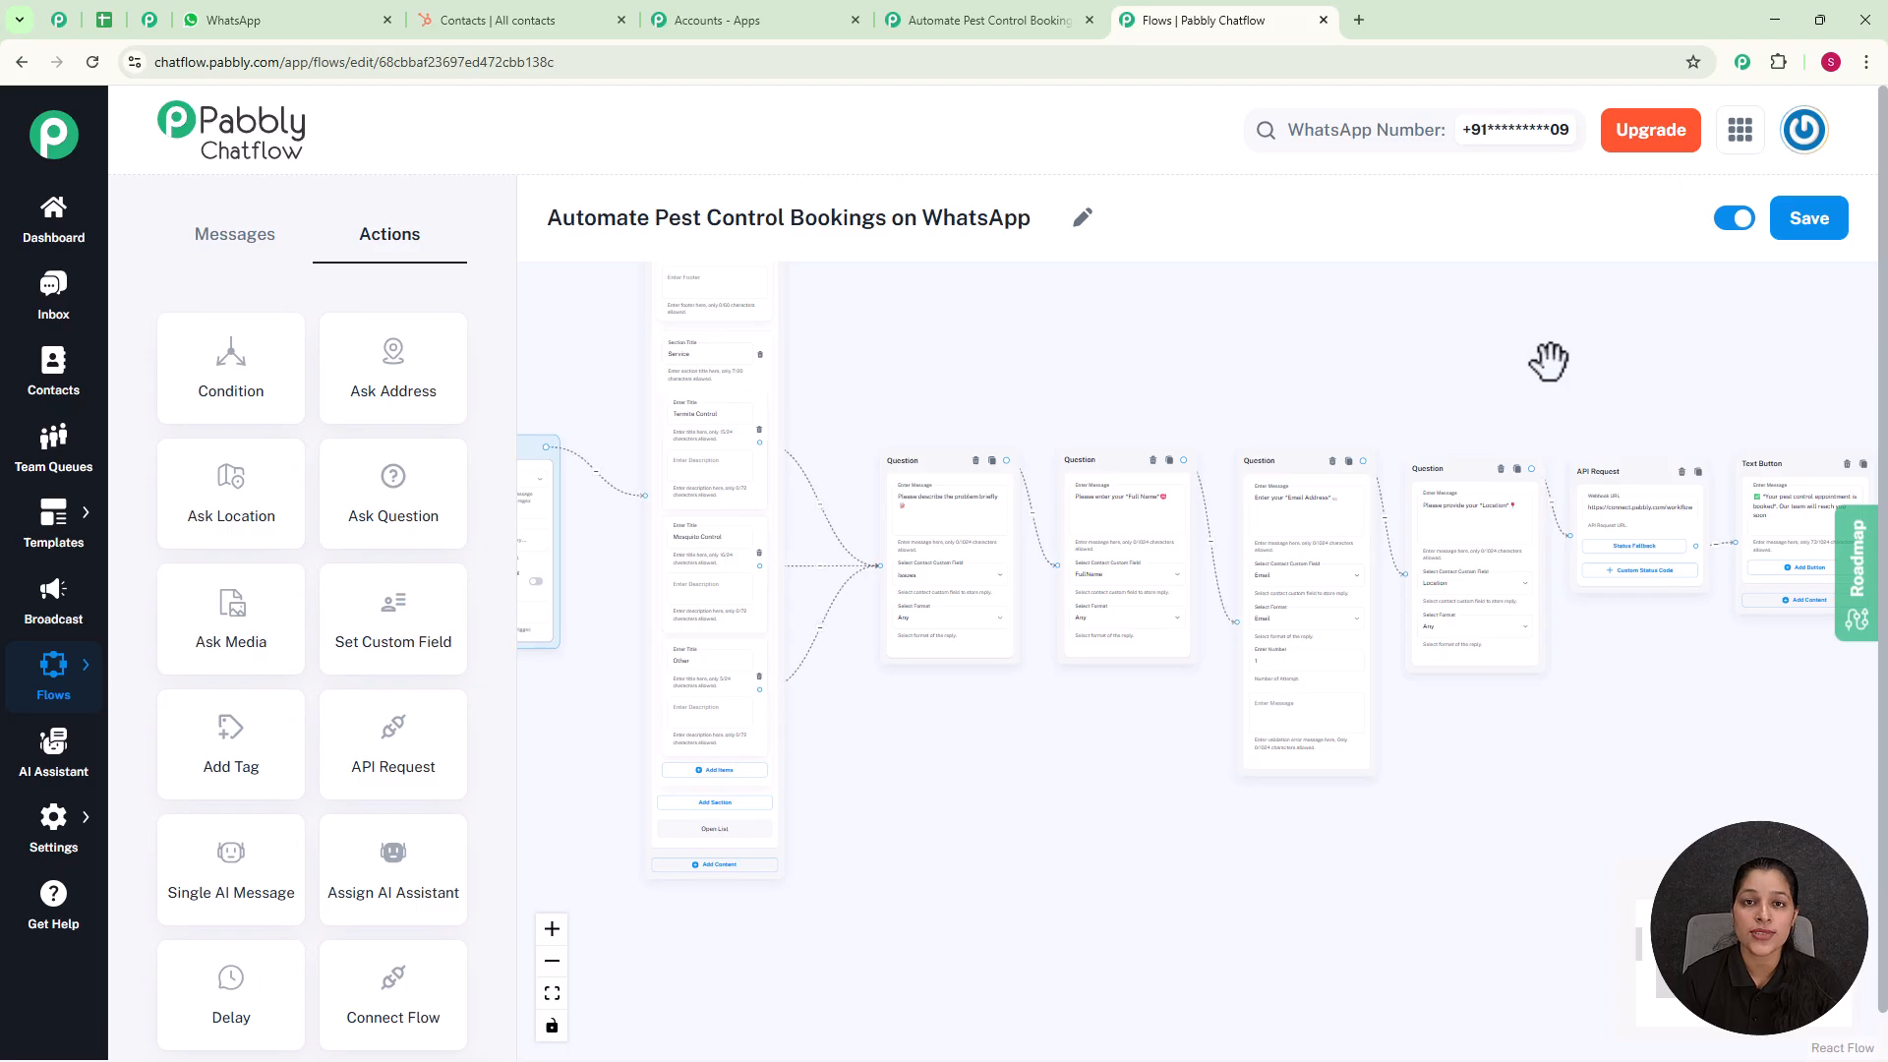
pyautogui.scroll(-1, 1548, 361)
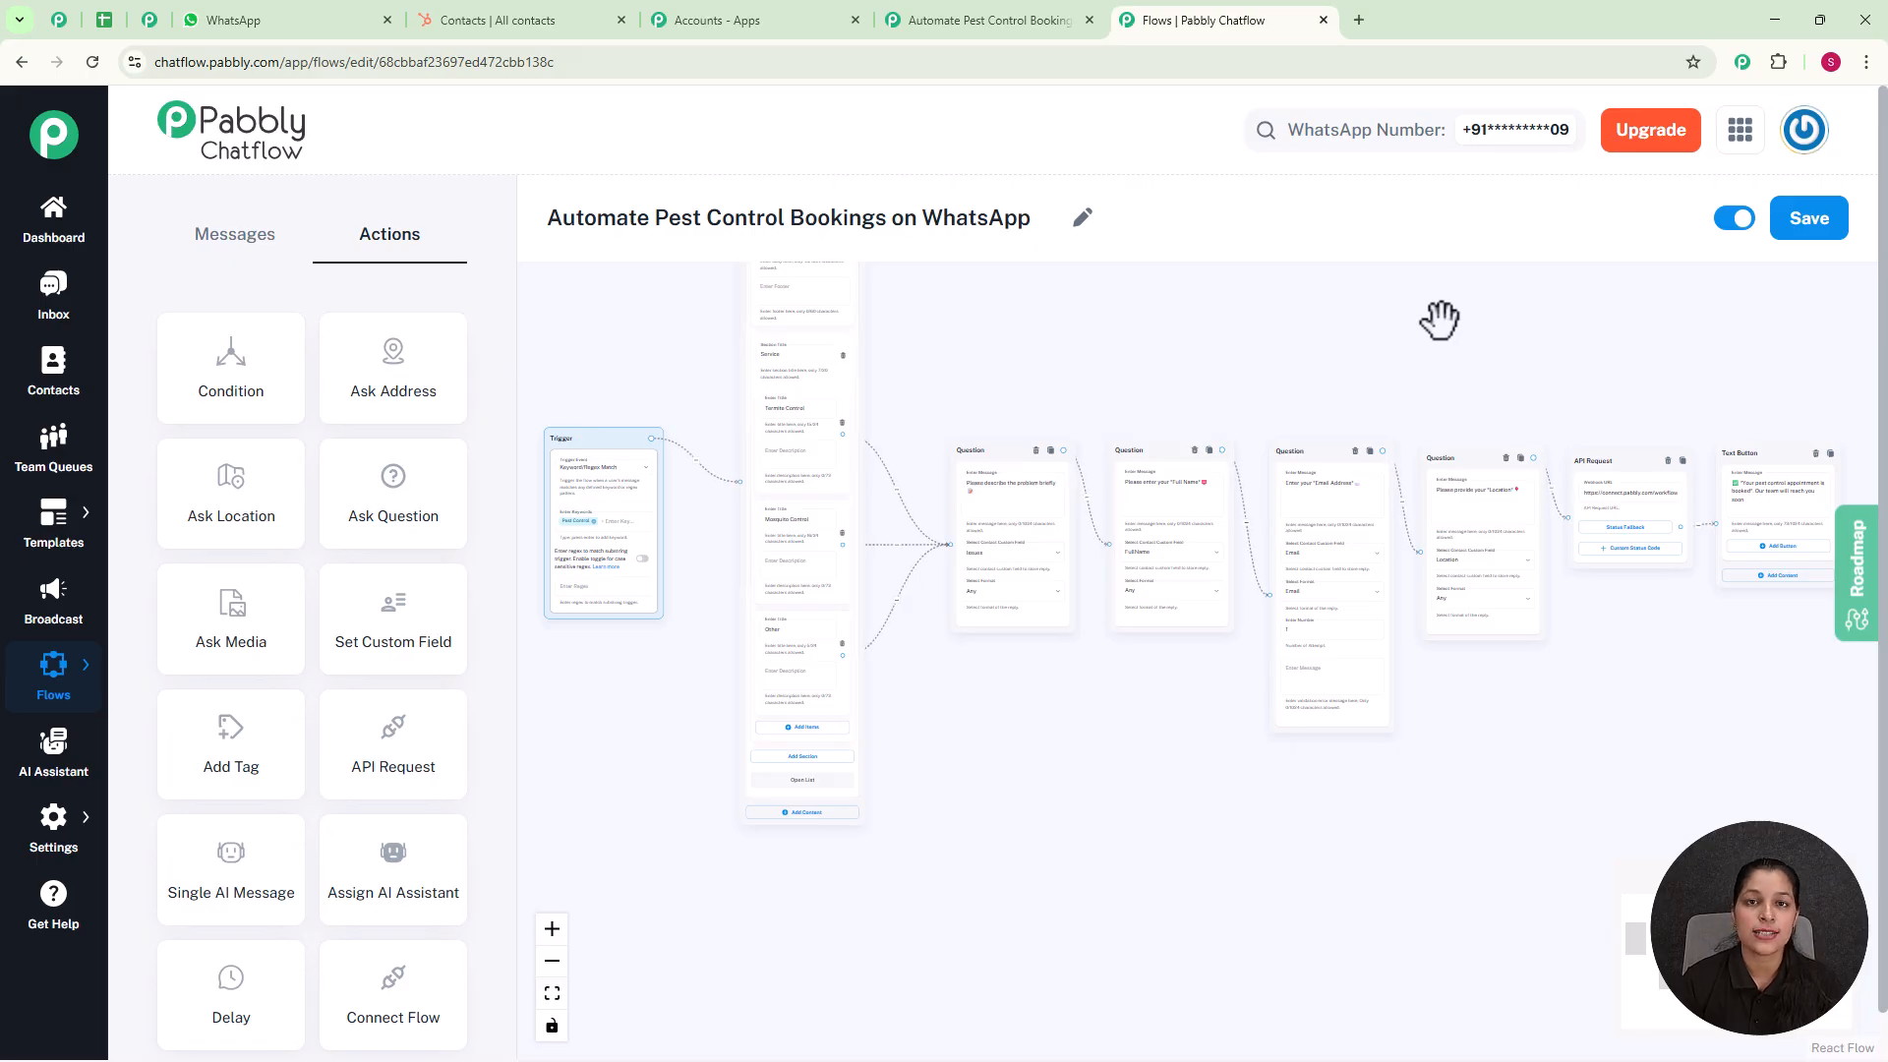
# Step: Switch to WhatsApp and send the message "Pest Control" in the My Test Number chat
pyautogui.click(267, 16)
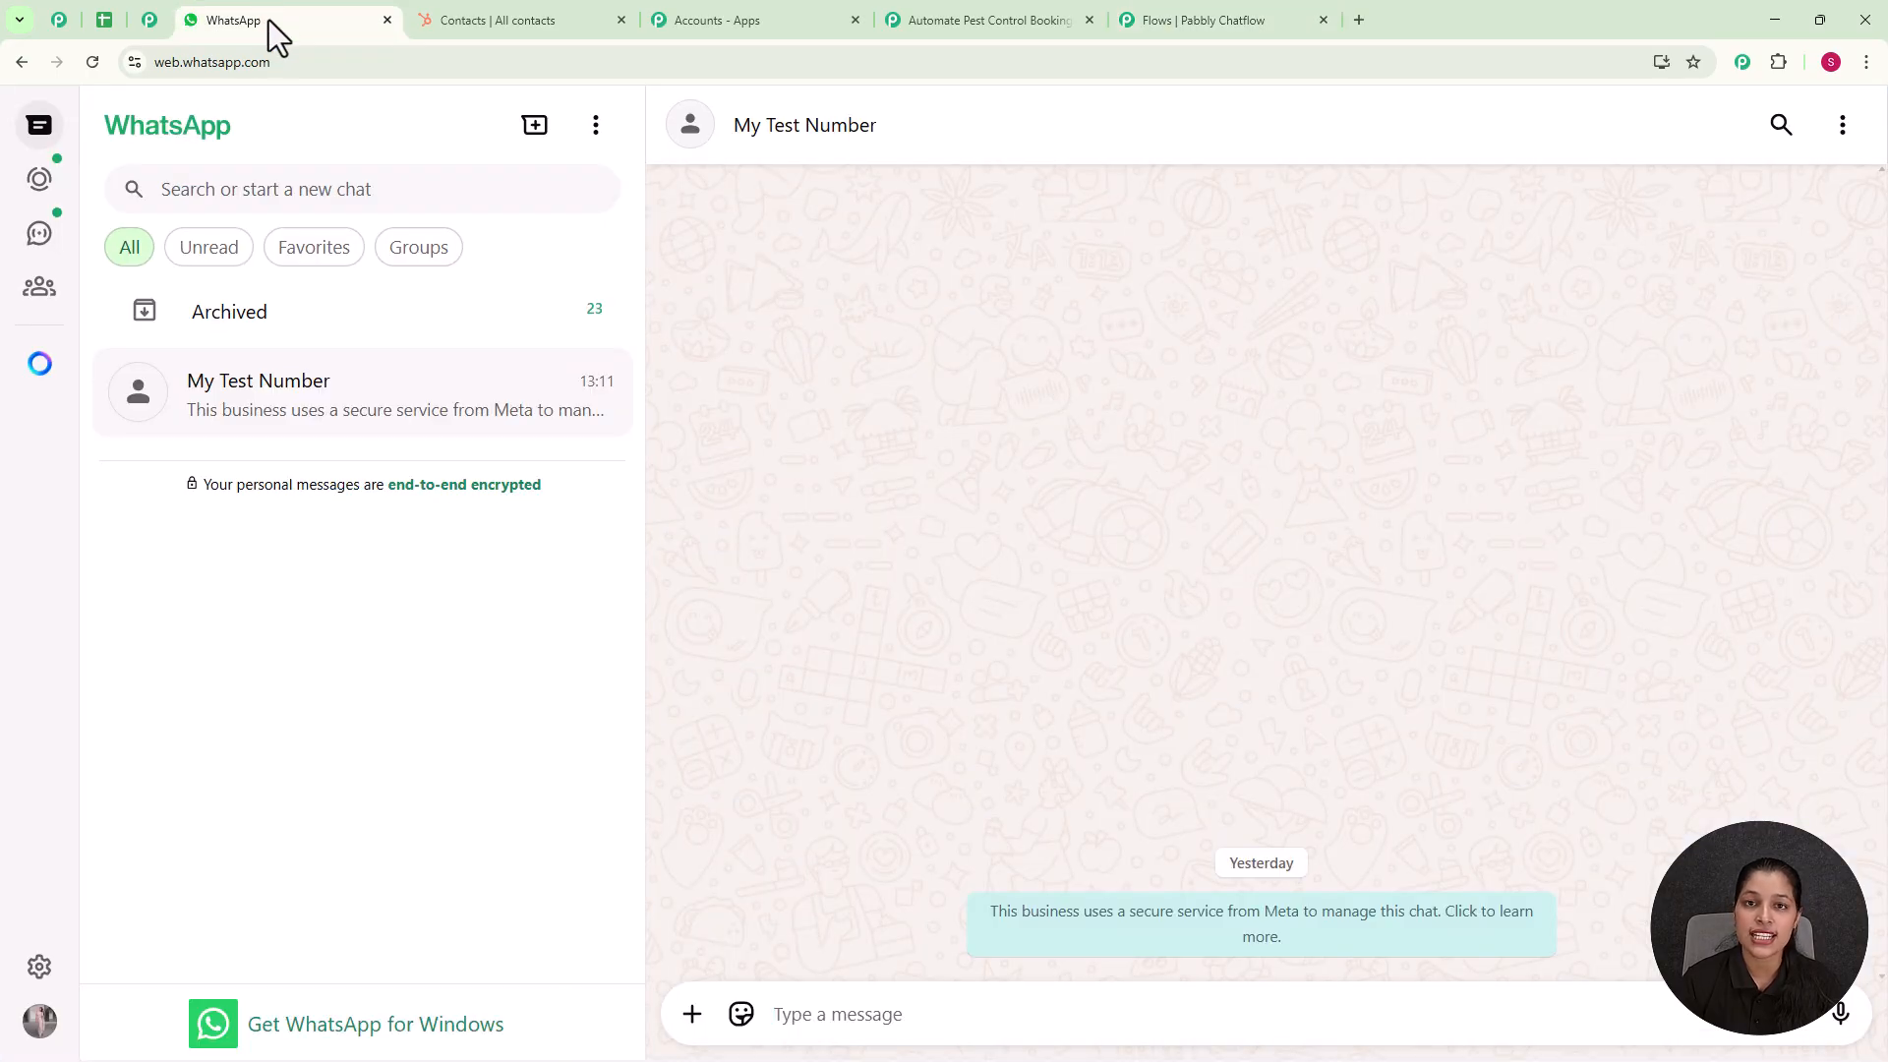
pyautogui.click(799, 1027)
pyautogui.write('P')
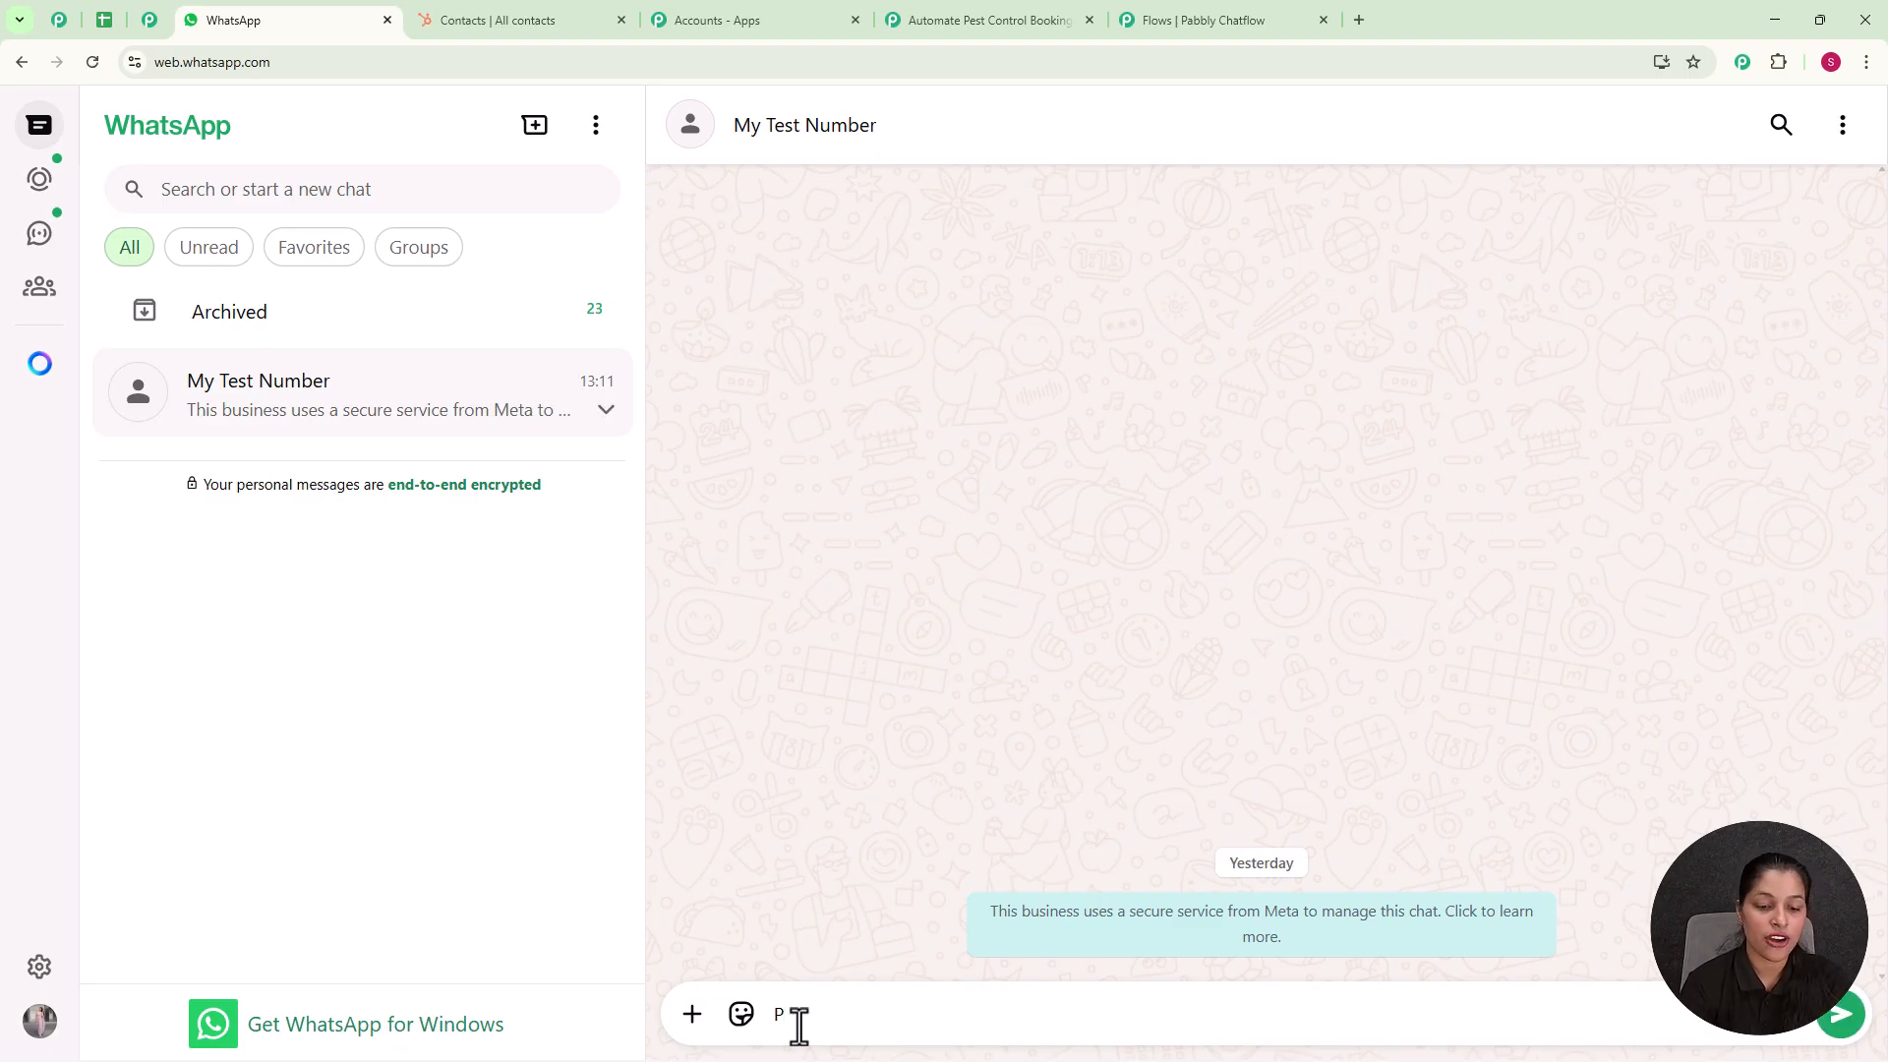
pyautogui.write('est')
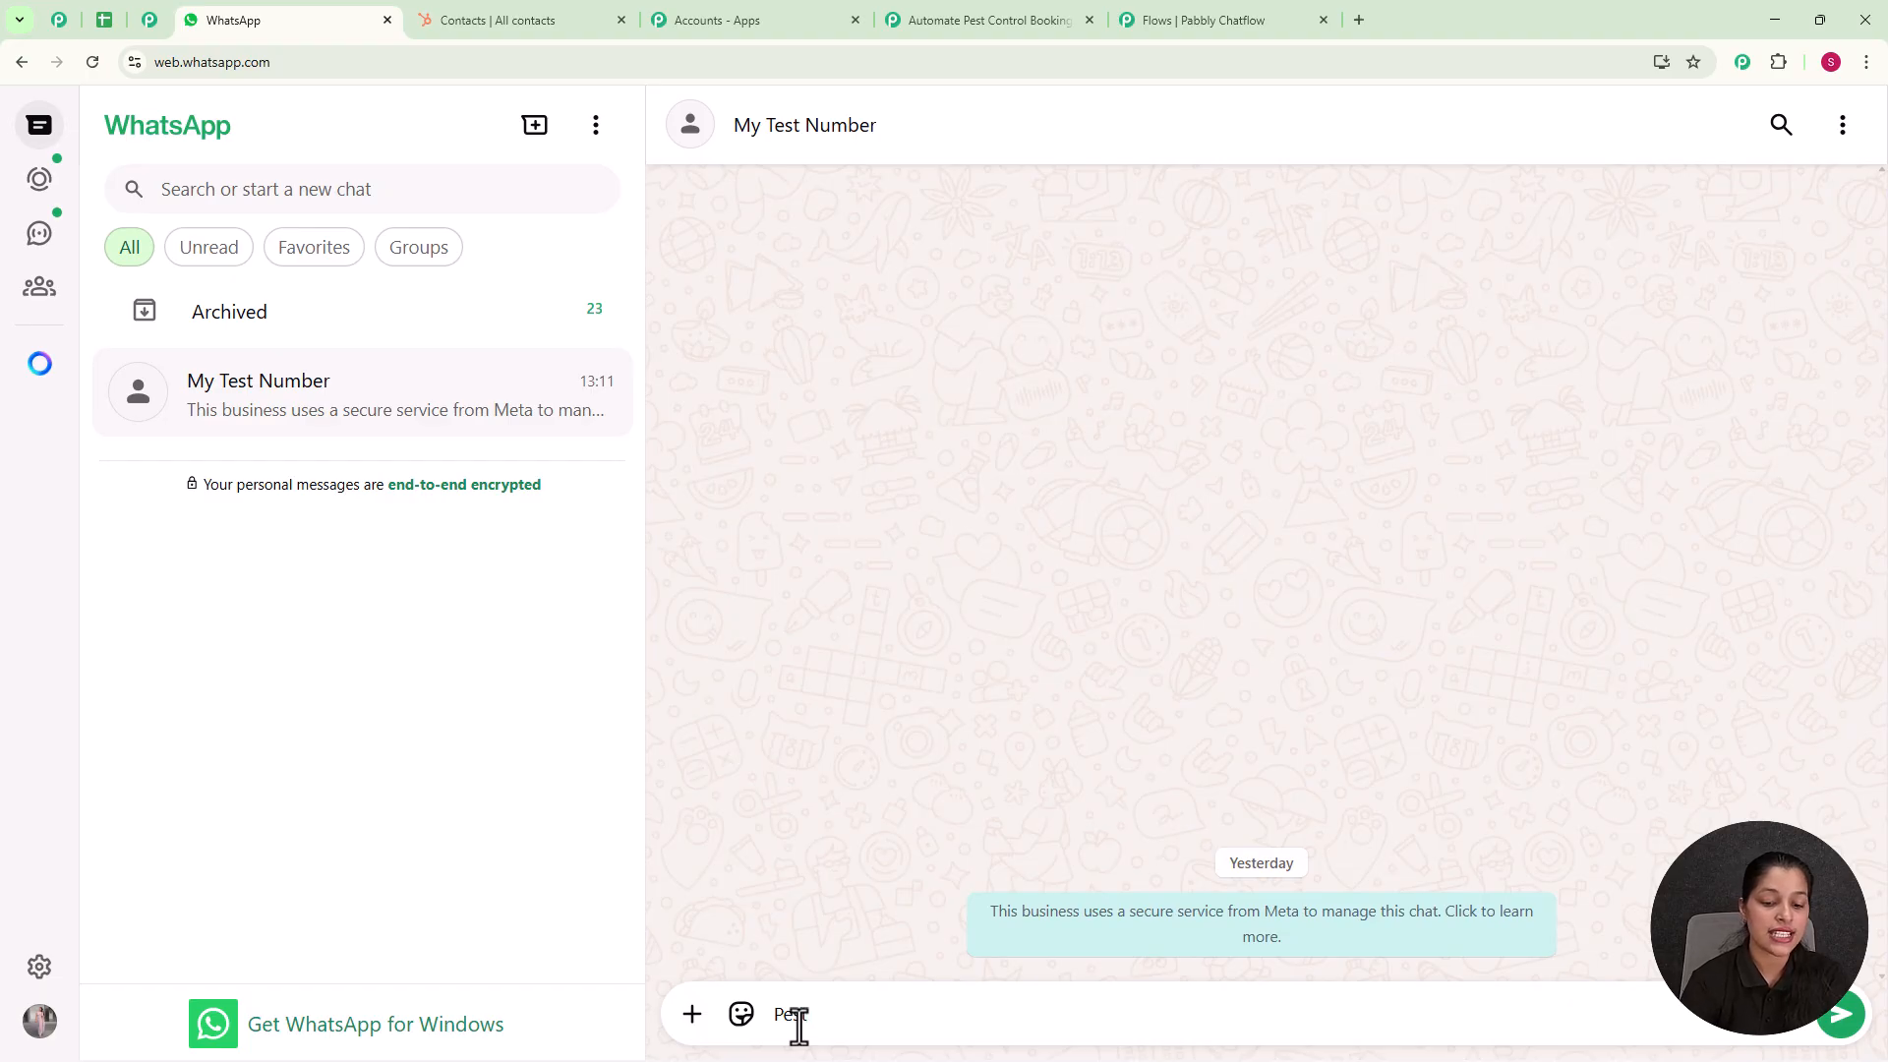
pyautogui.write(' control')
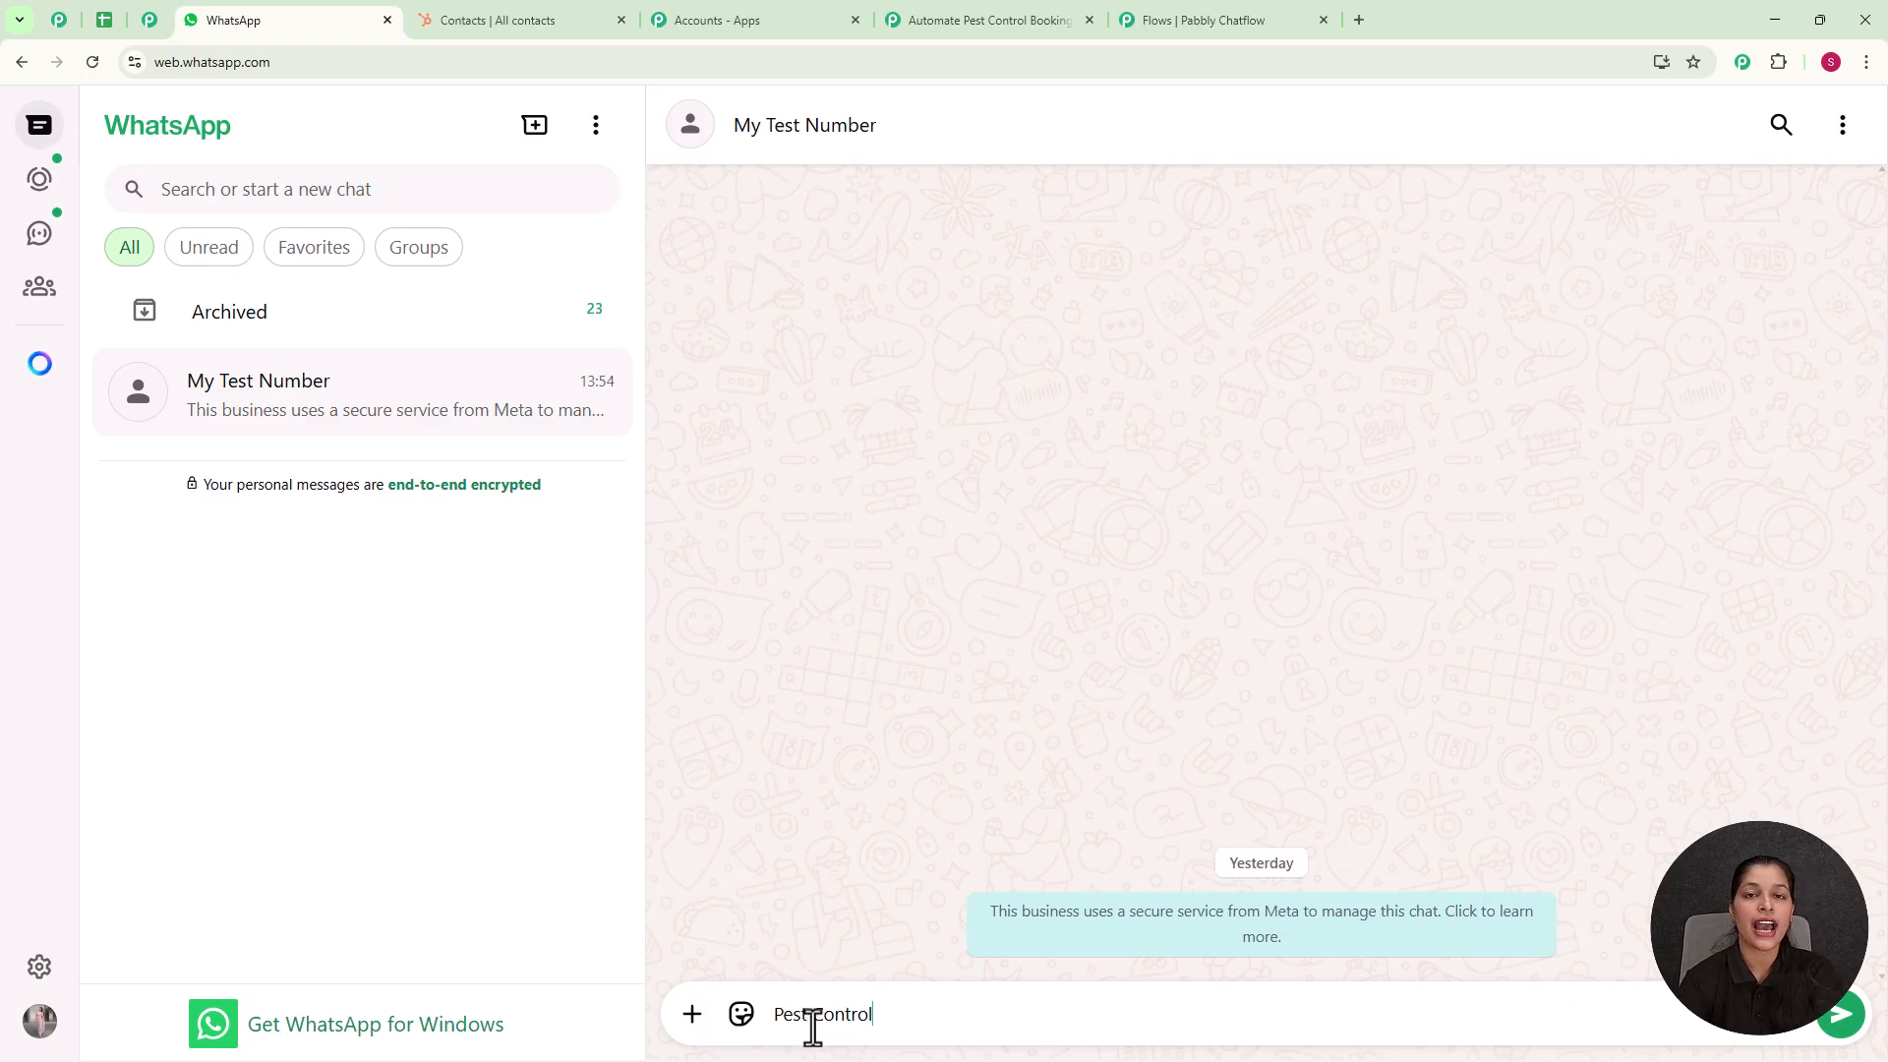
pyautogui.press('Return')
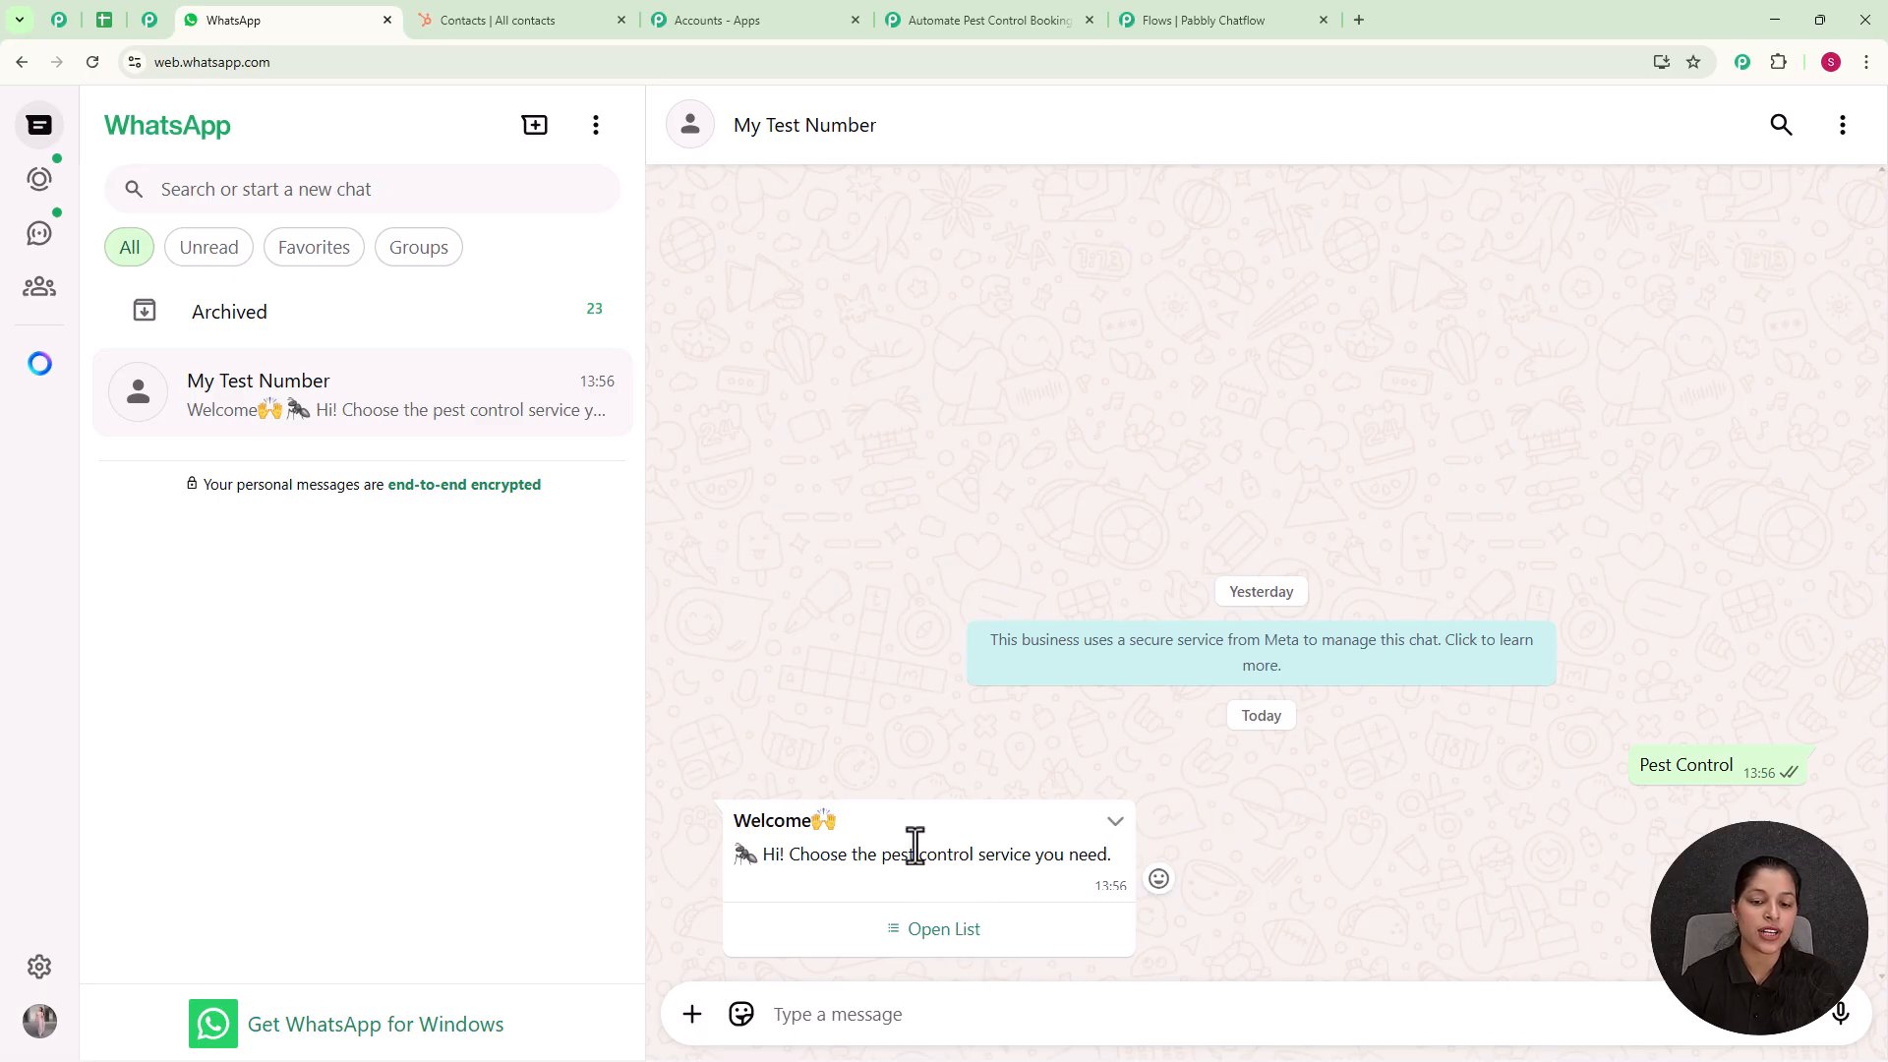
# Step: Choose Termite Control from the welcome message's service list and send the selection
pyautogui.click(924, 947)
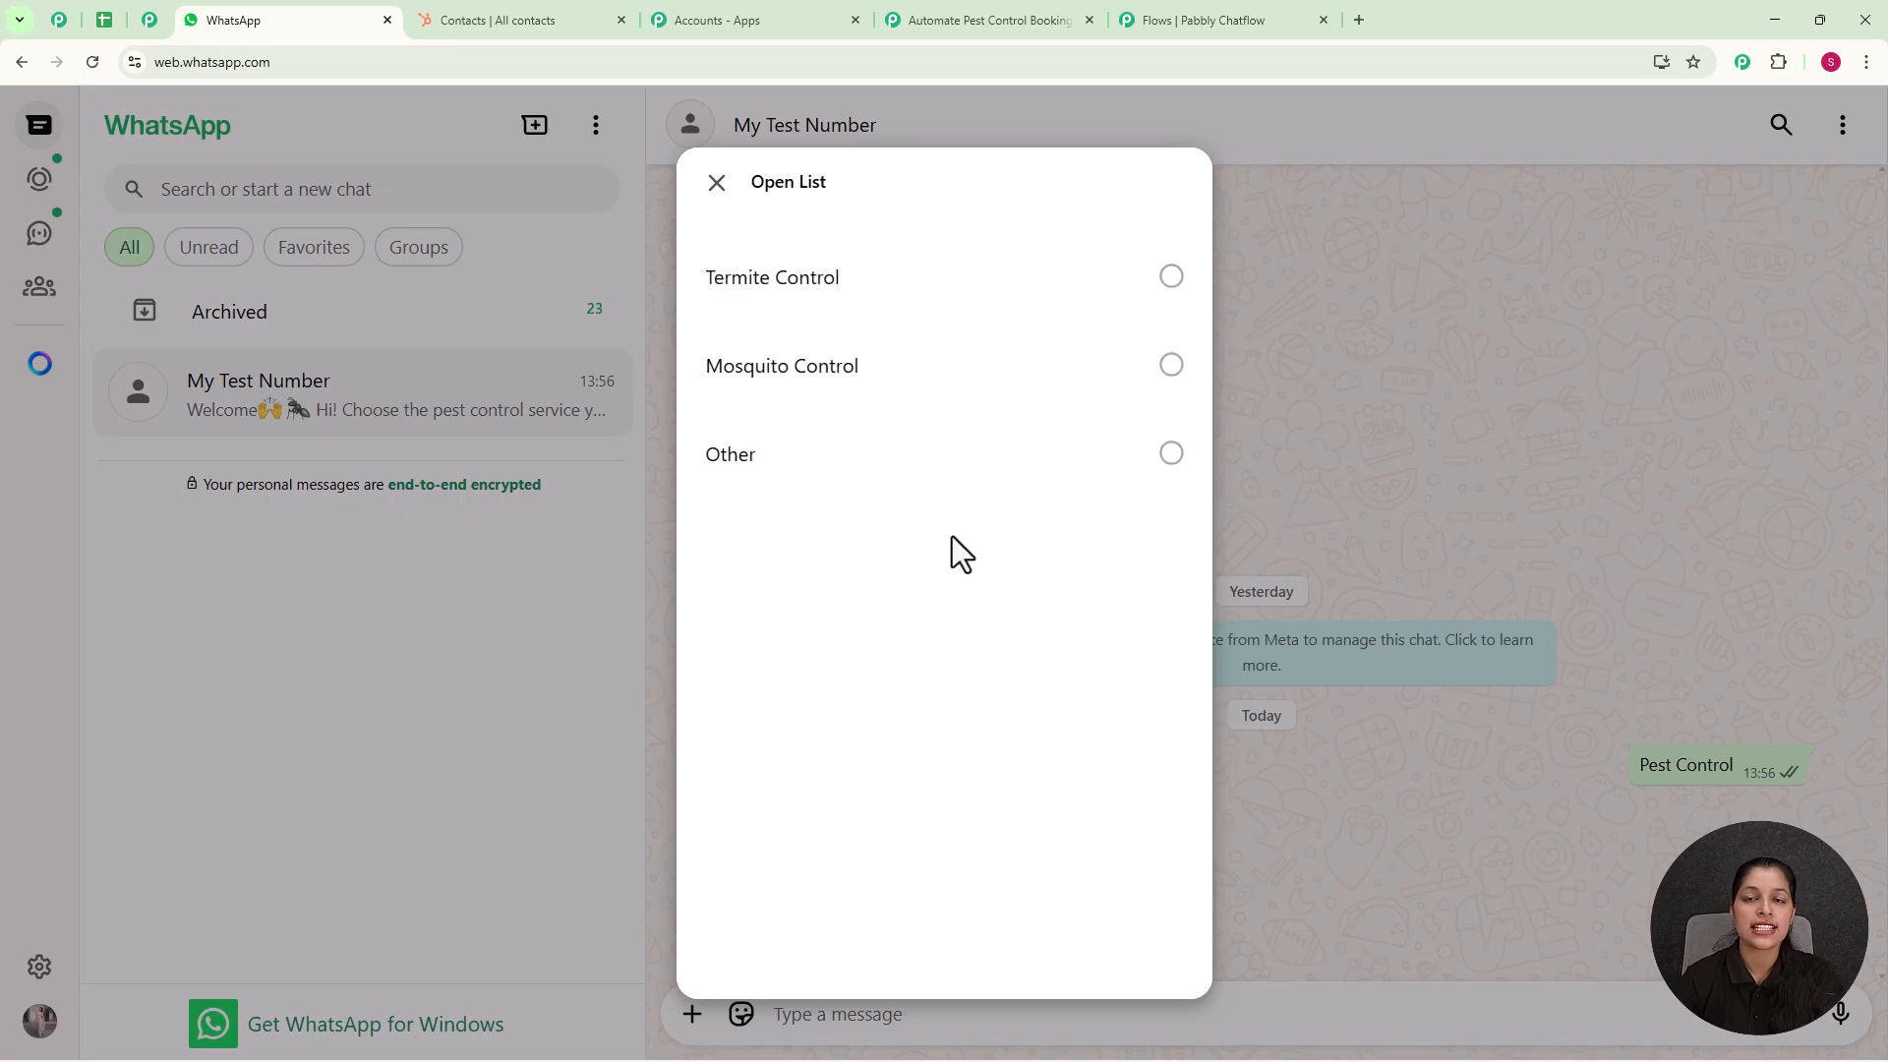
pyautogui.click(771, 287)
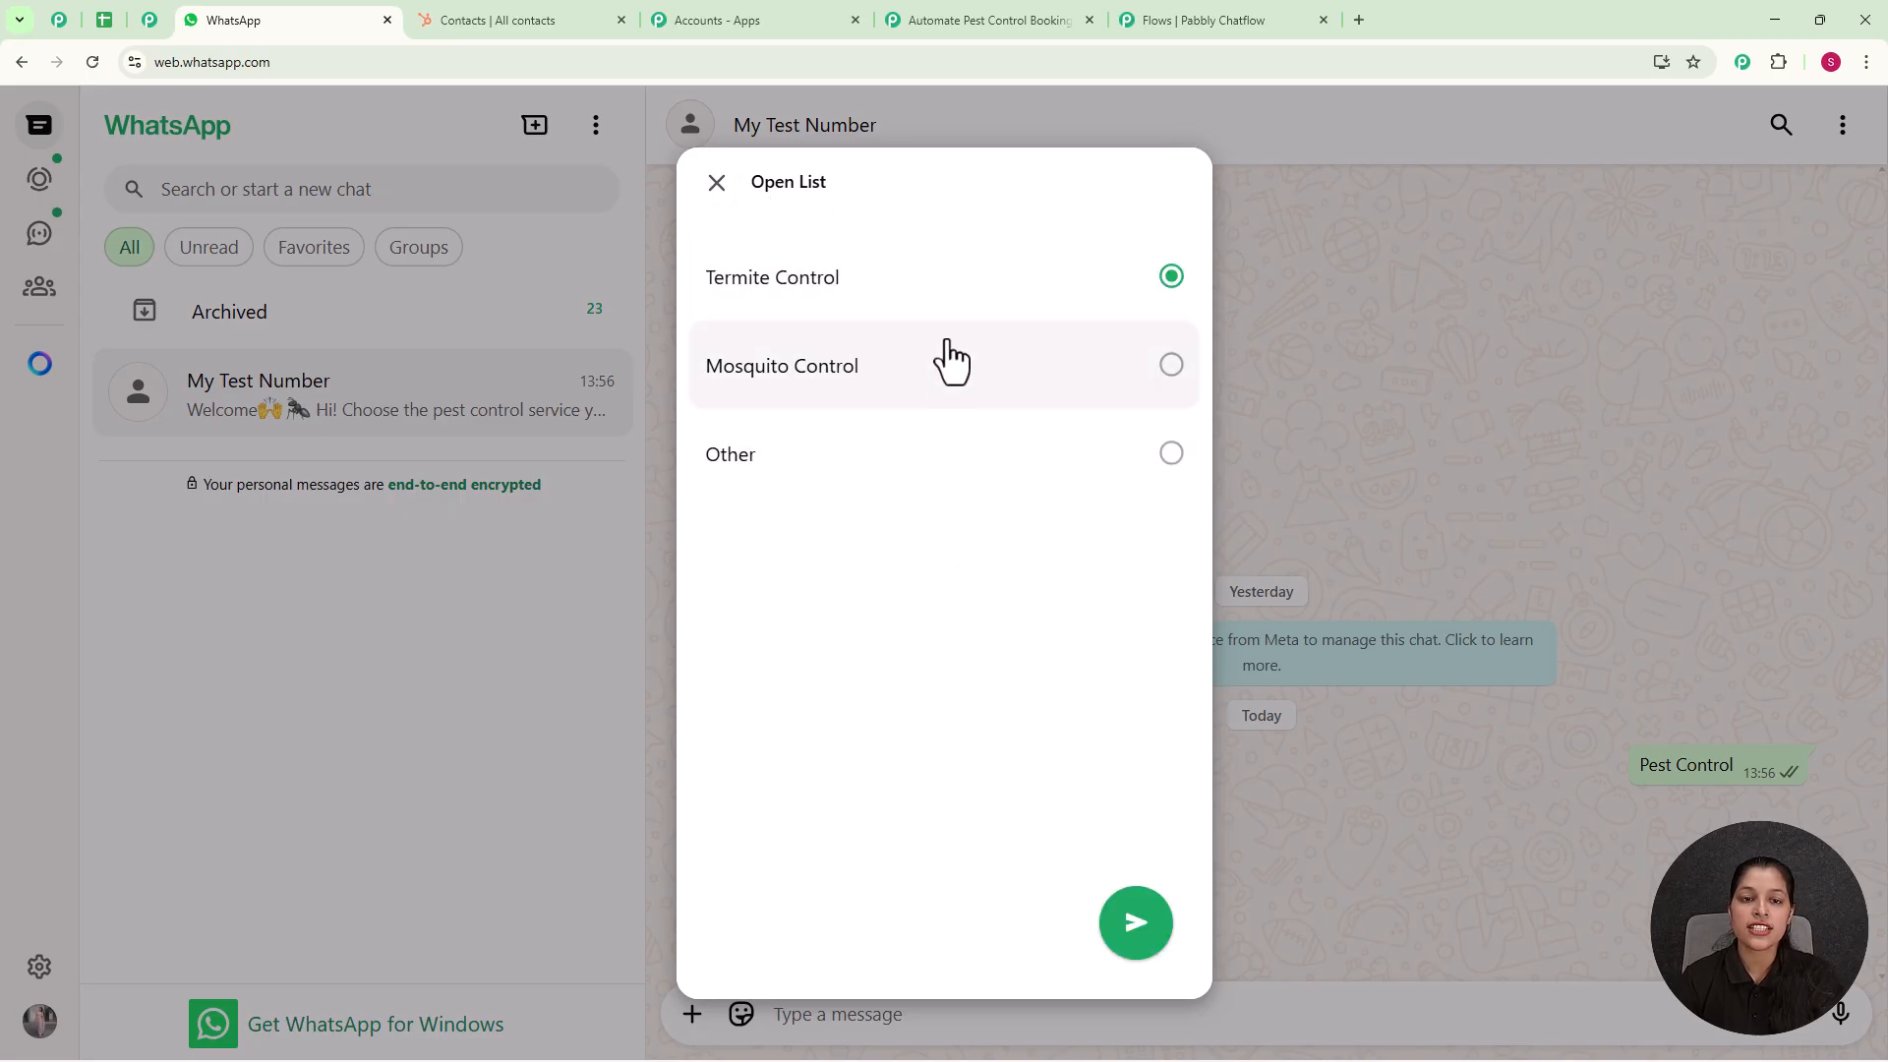
pyautogui.click(1133, 932)
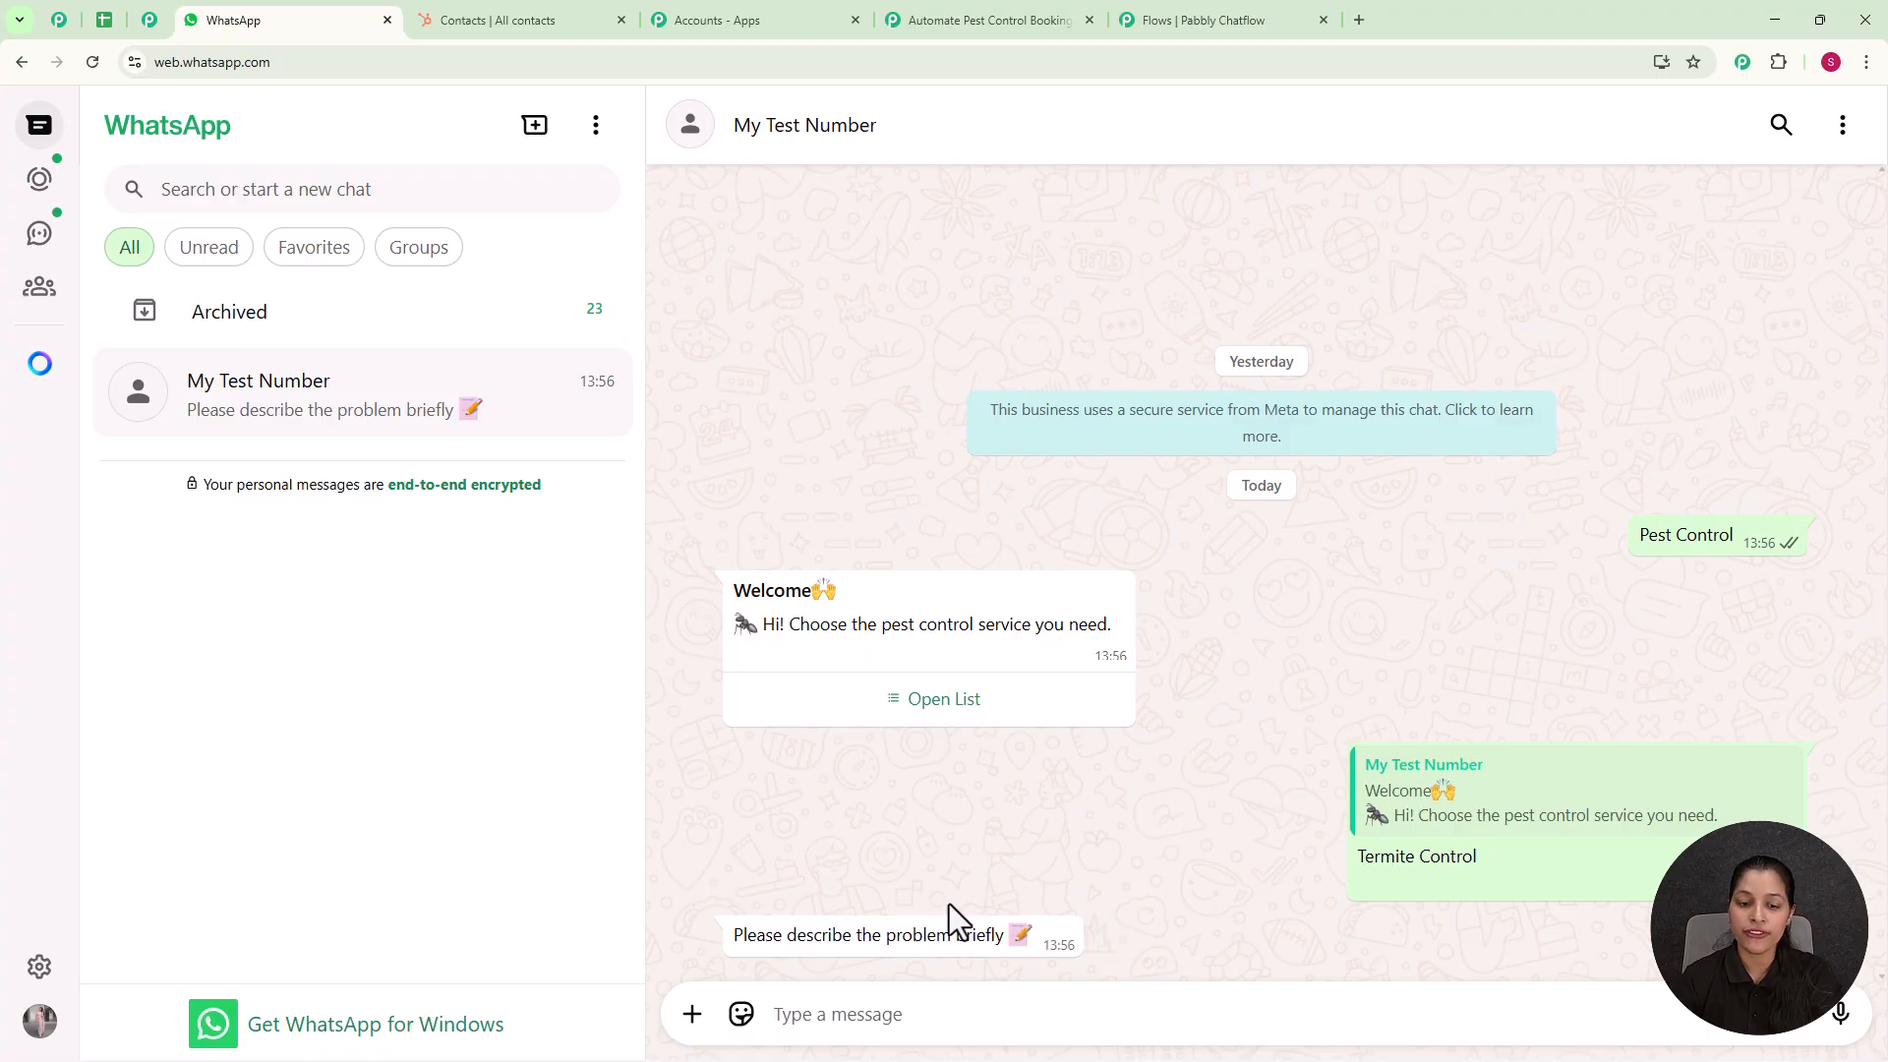
# Step: Answer the request to describe the problem briefly with "yzx"
pyautogui.write('x')
pyautogui.write('y')
pyautogui.write('z')
pyautogui.press('Return')
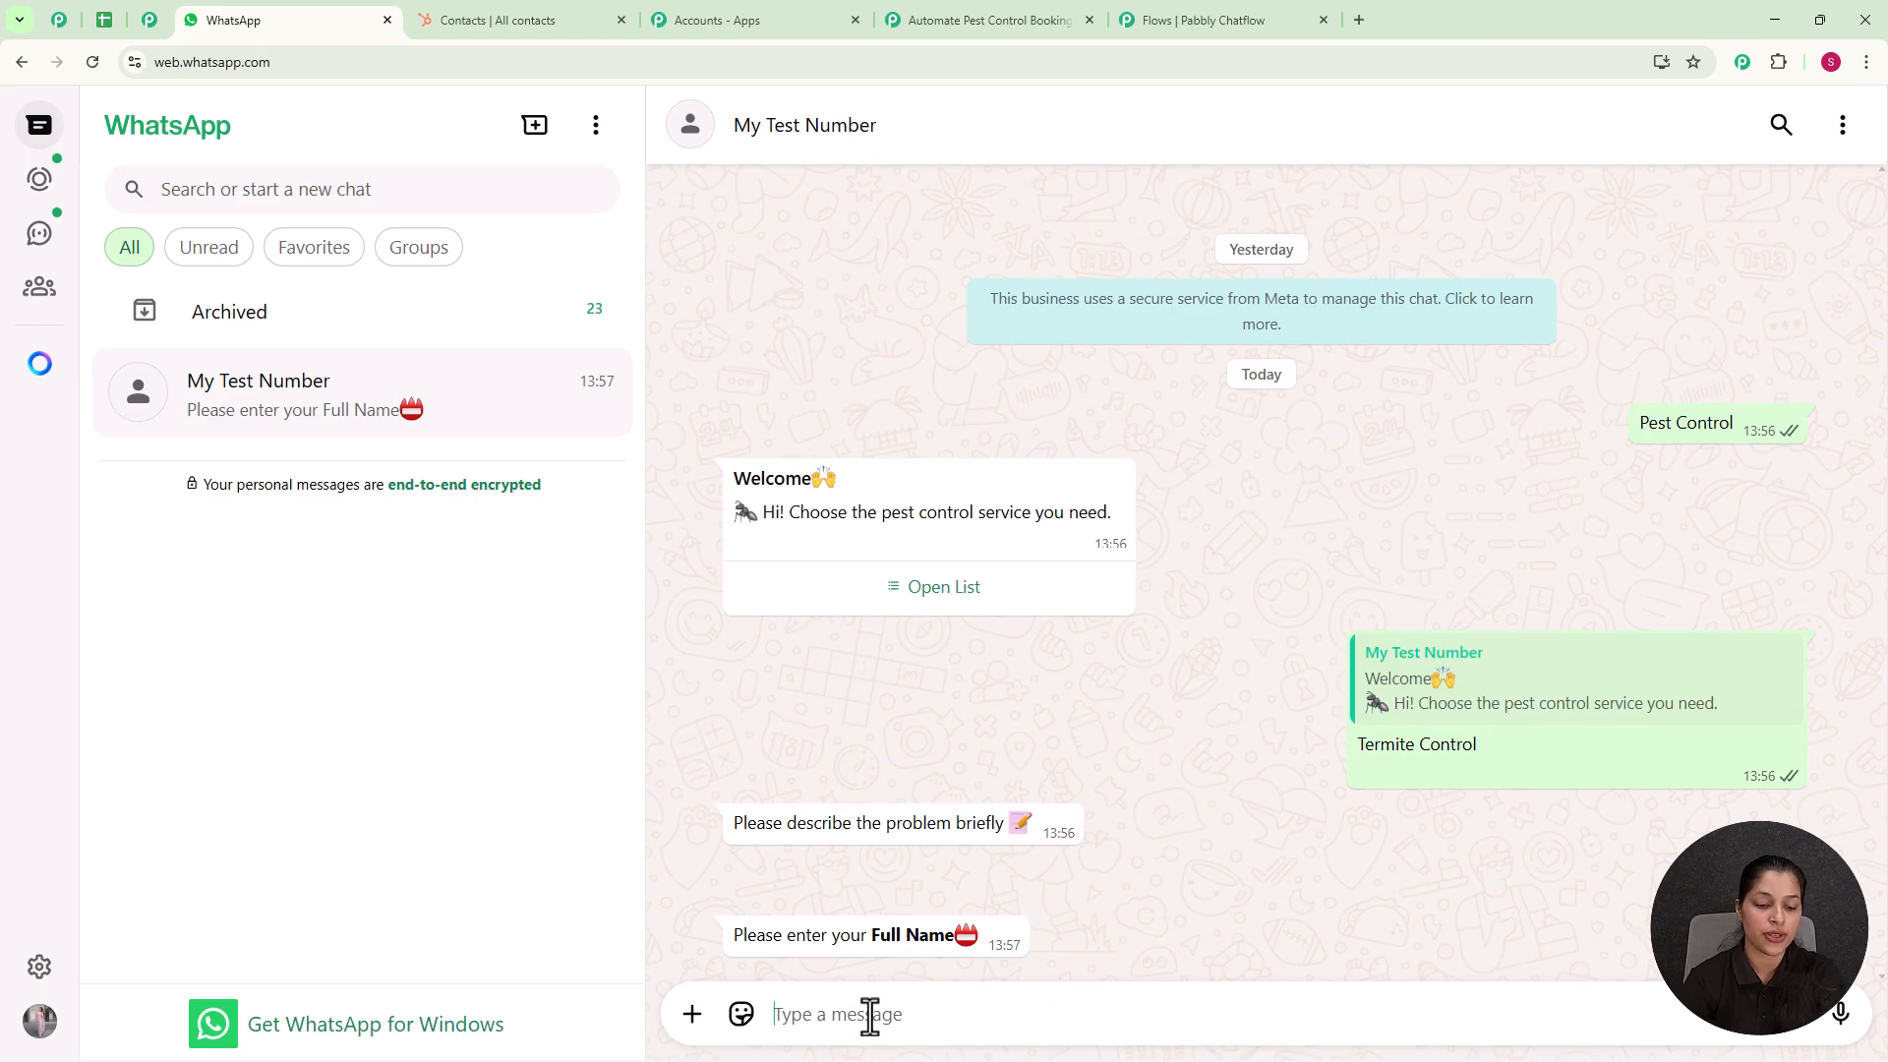
# Step: Reply to the chatbot with the customer's full name and then the customer's e-mail address
pyautogui.write('Demo User')
pyautogui.press('Return')
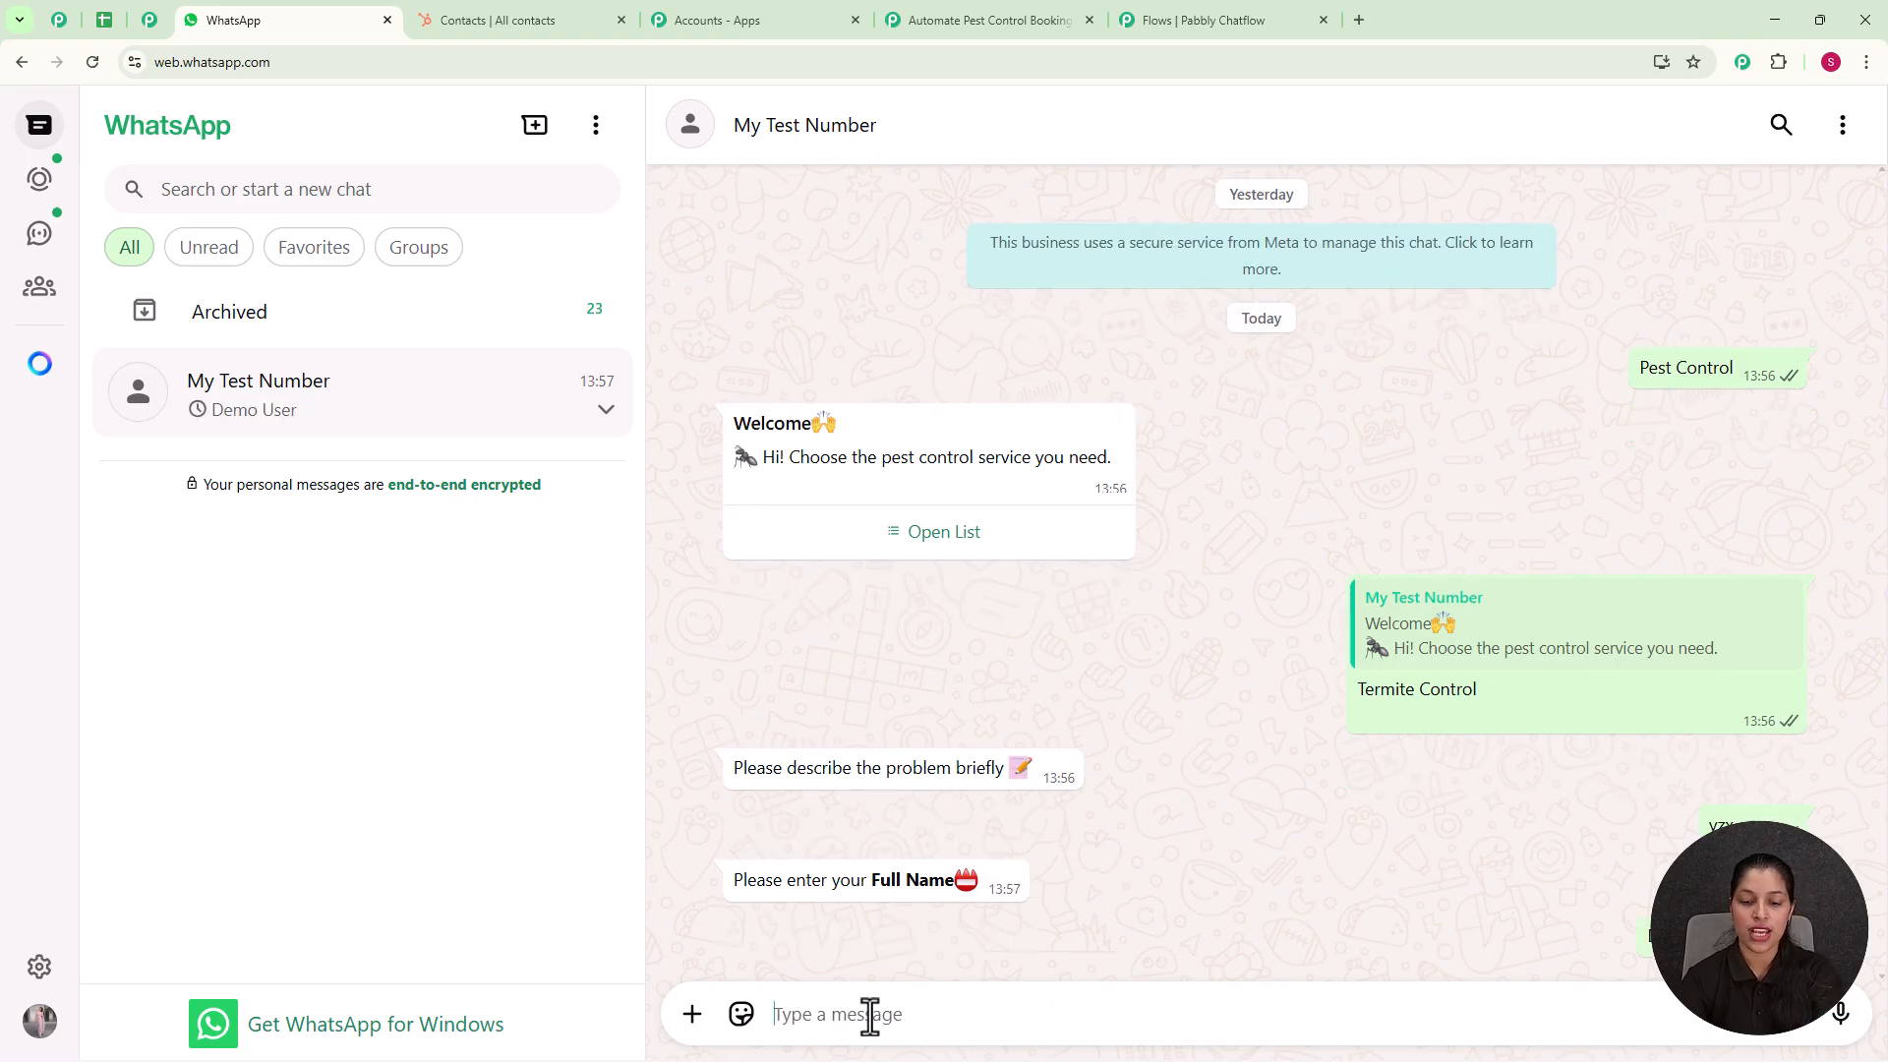
pyautogui.hotkey('ctrl', 'v')
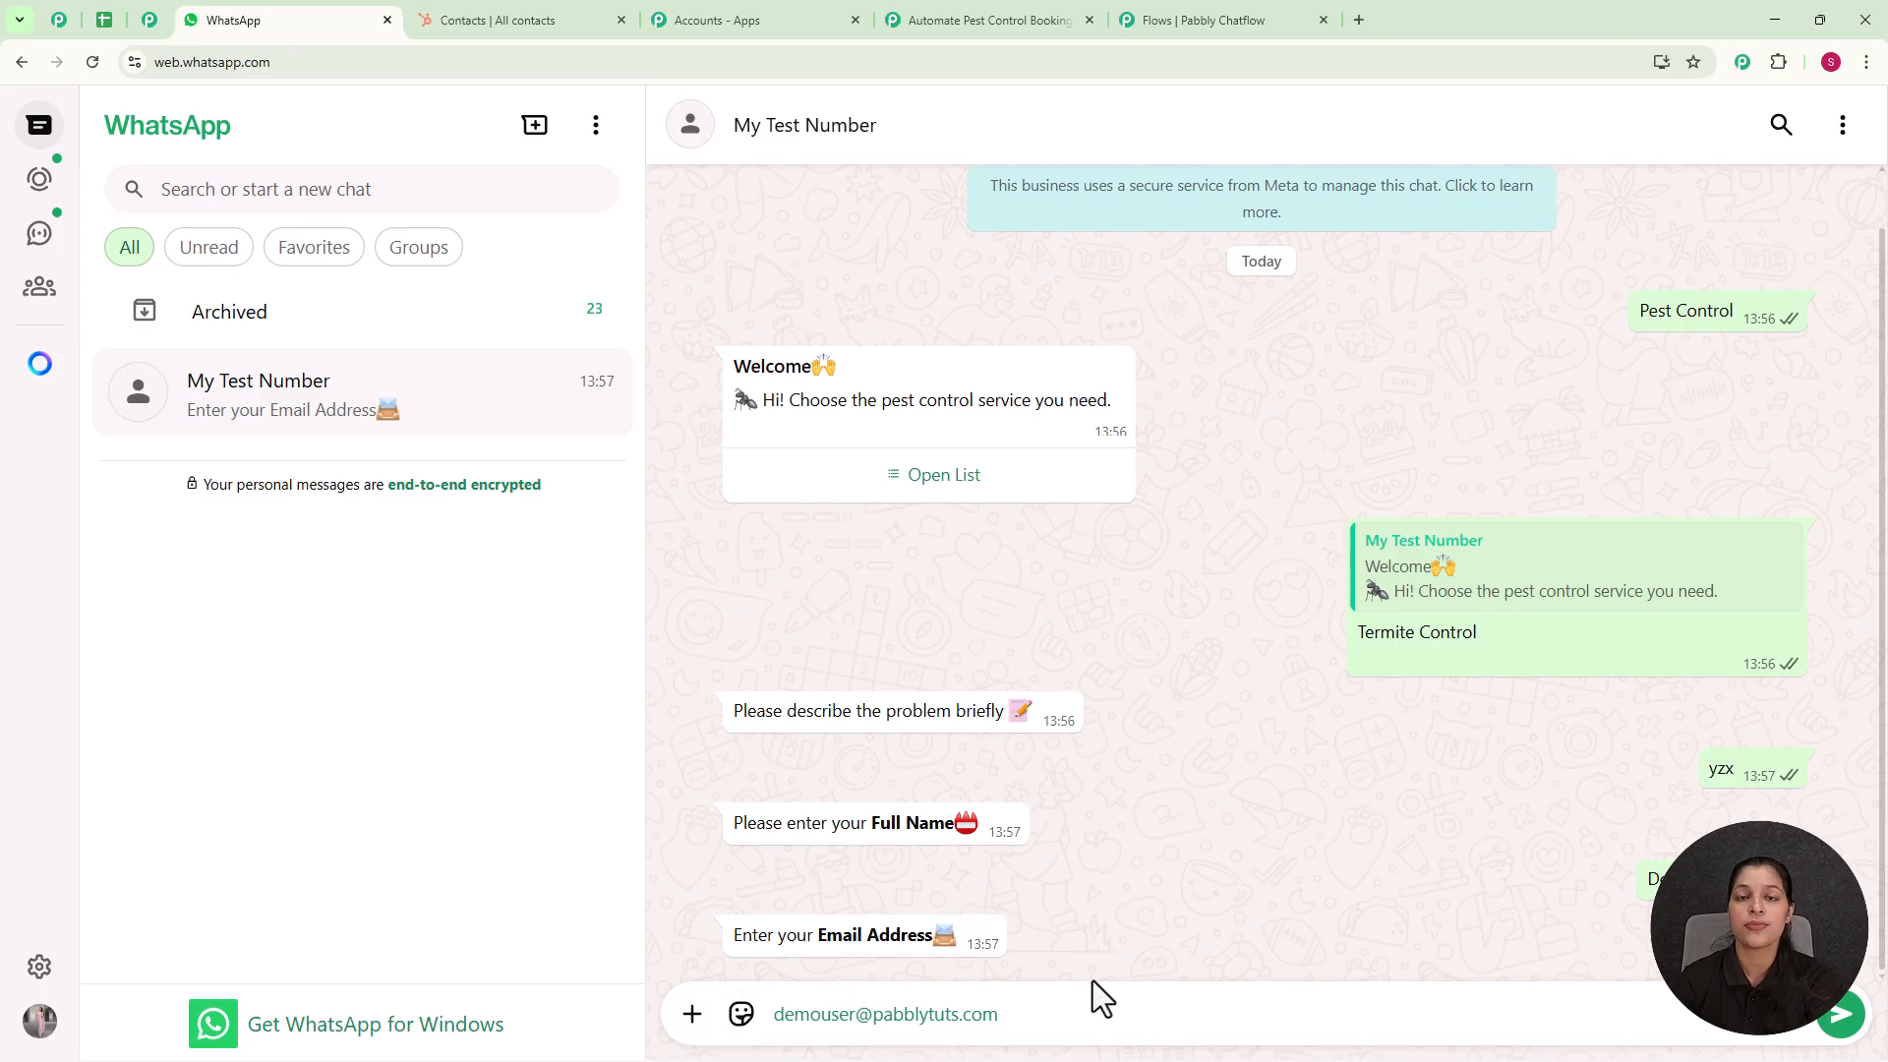
pyautogui.press('Return')
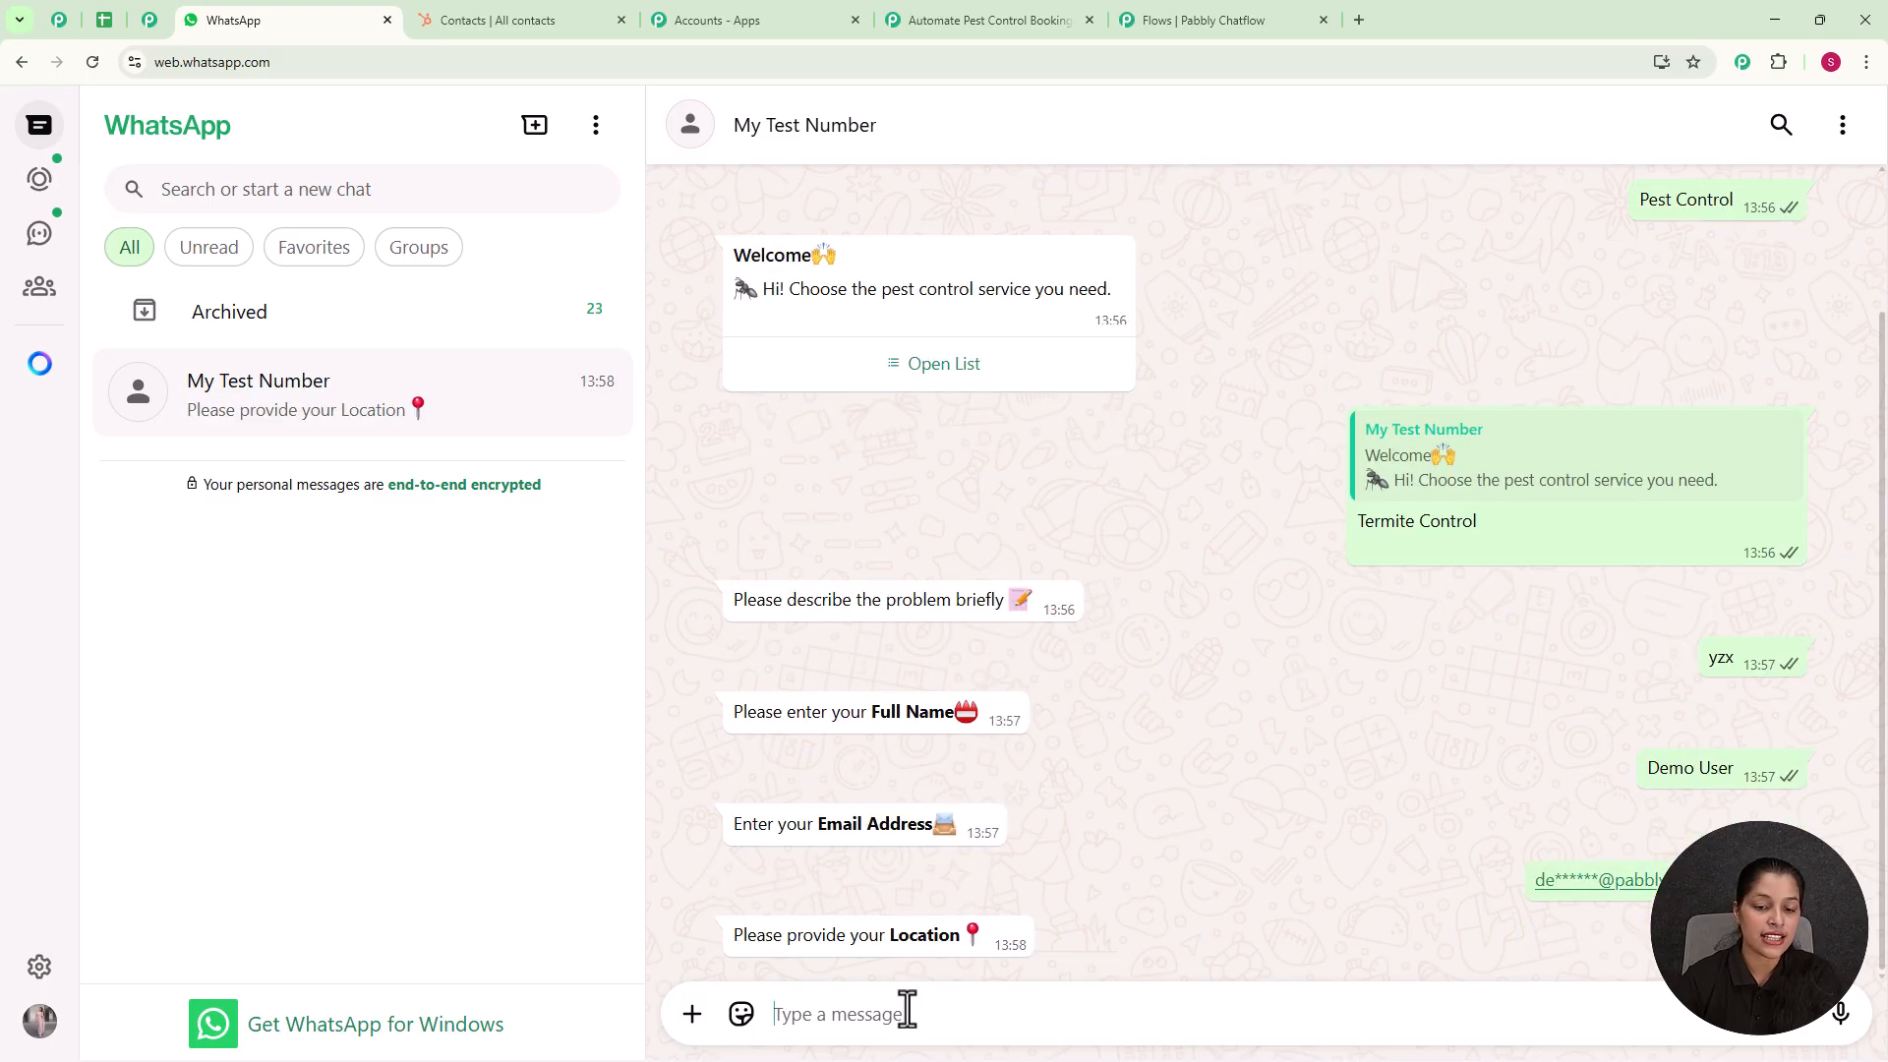
# Step: Answer the chatbot's location question with "Bhopal"
pyautogui.write('B')
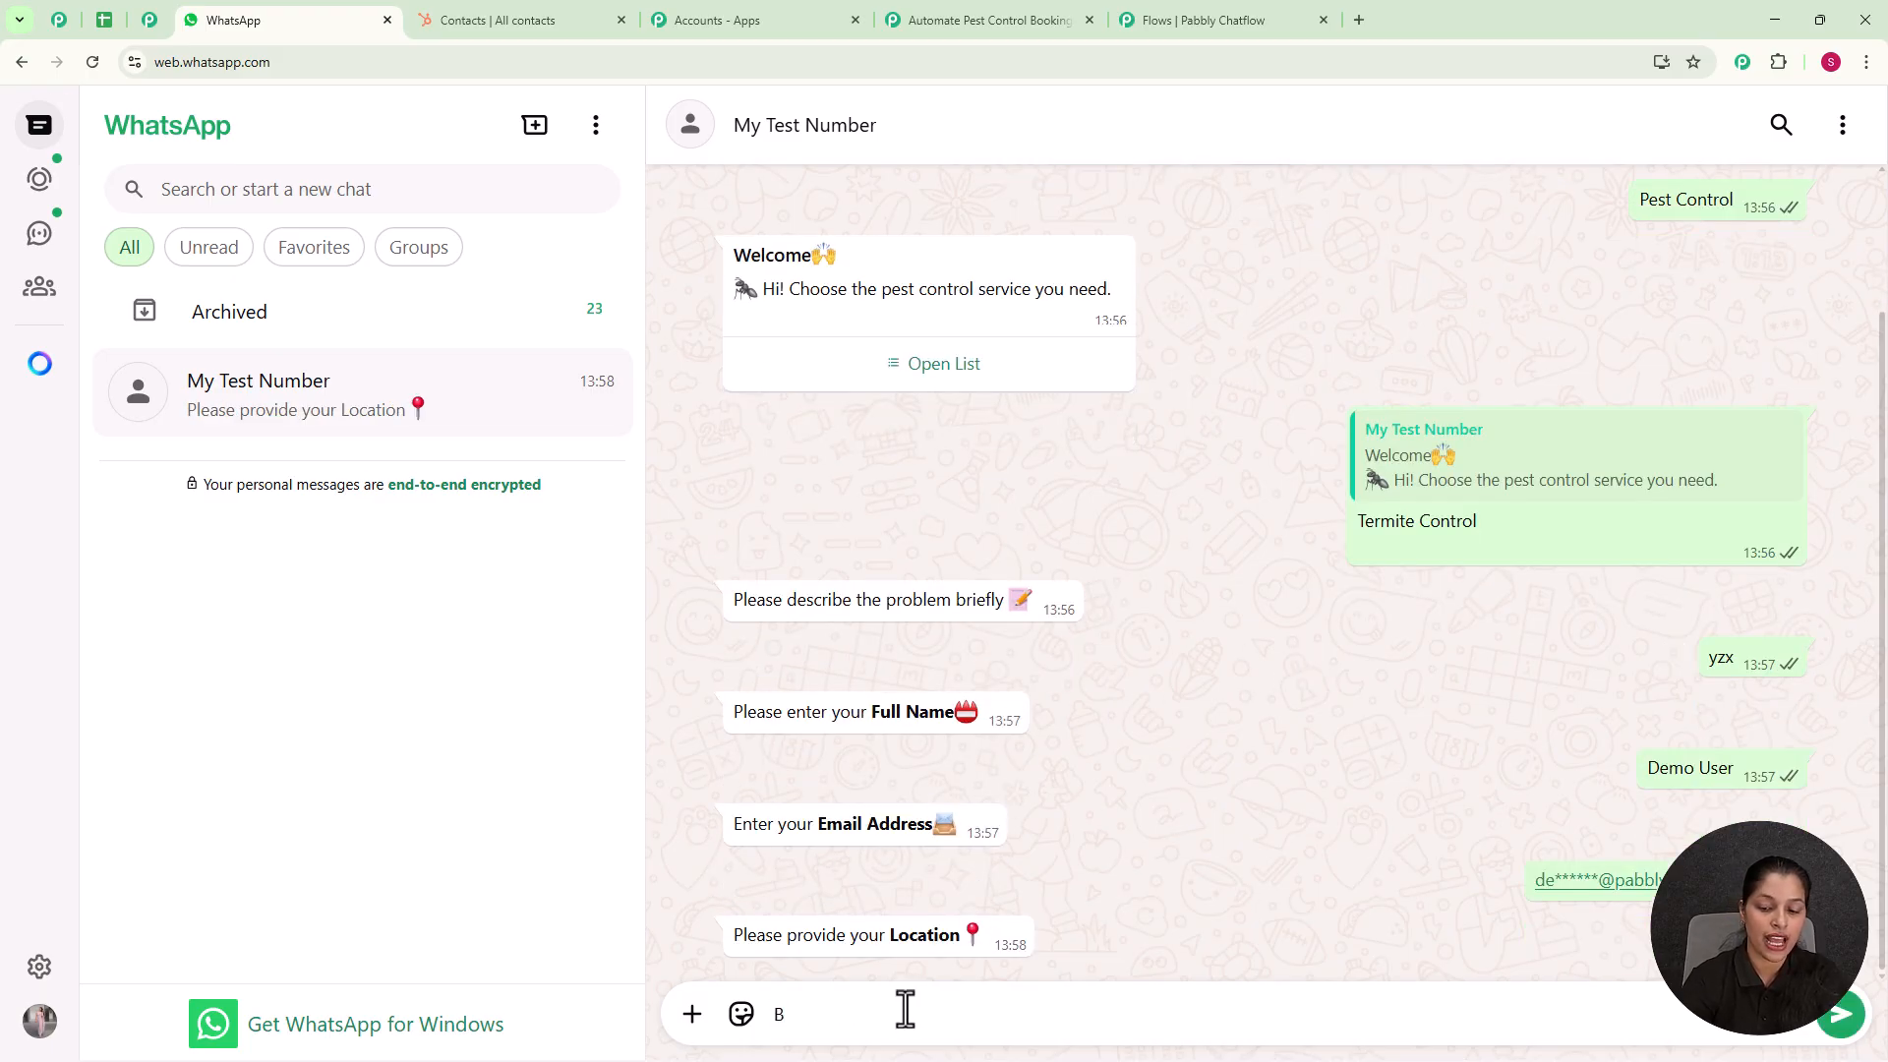
pyautogui.write('ho')
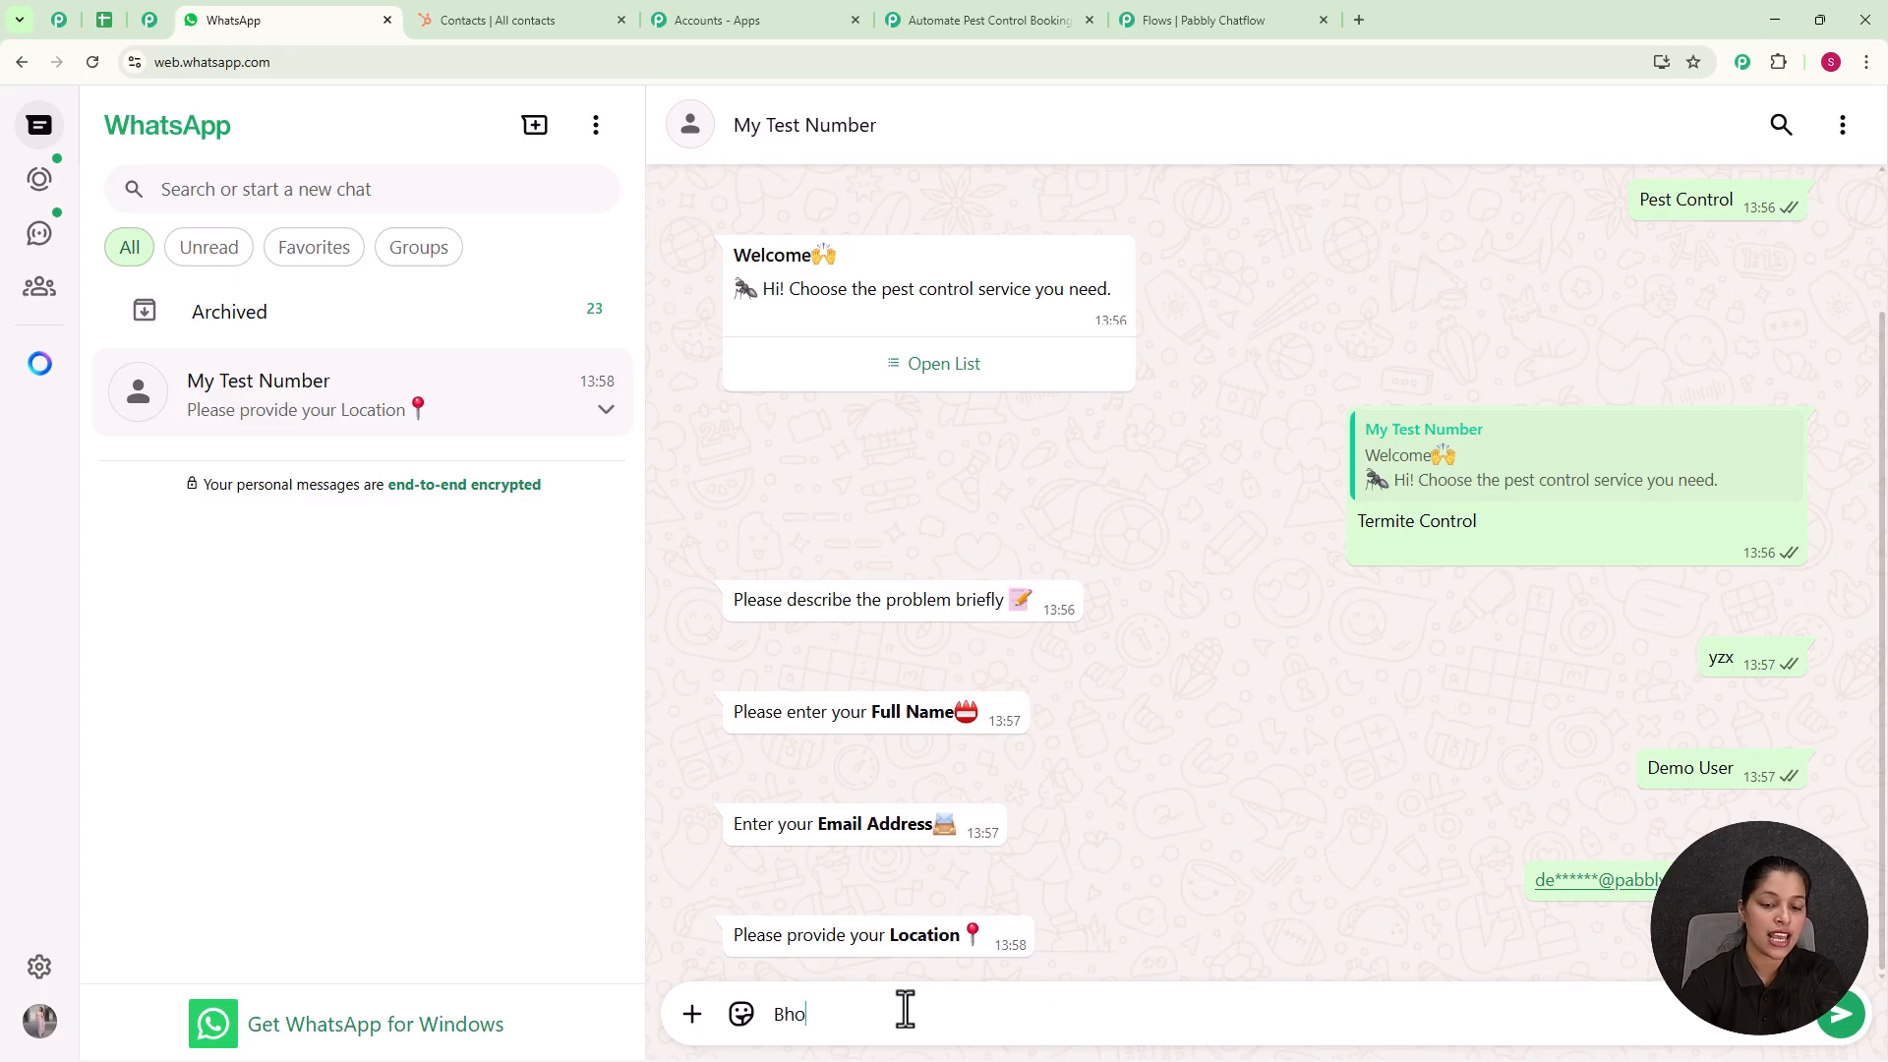
pyautogui.write('pal')
pyautogui.press('Return')
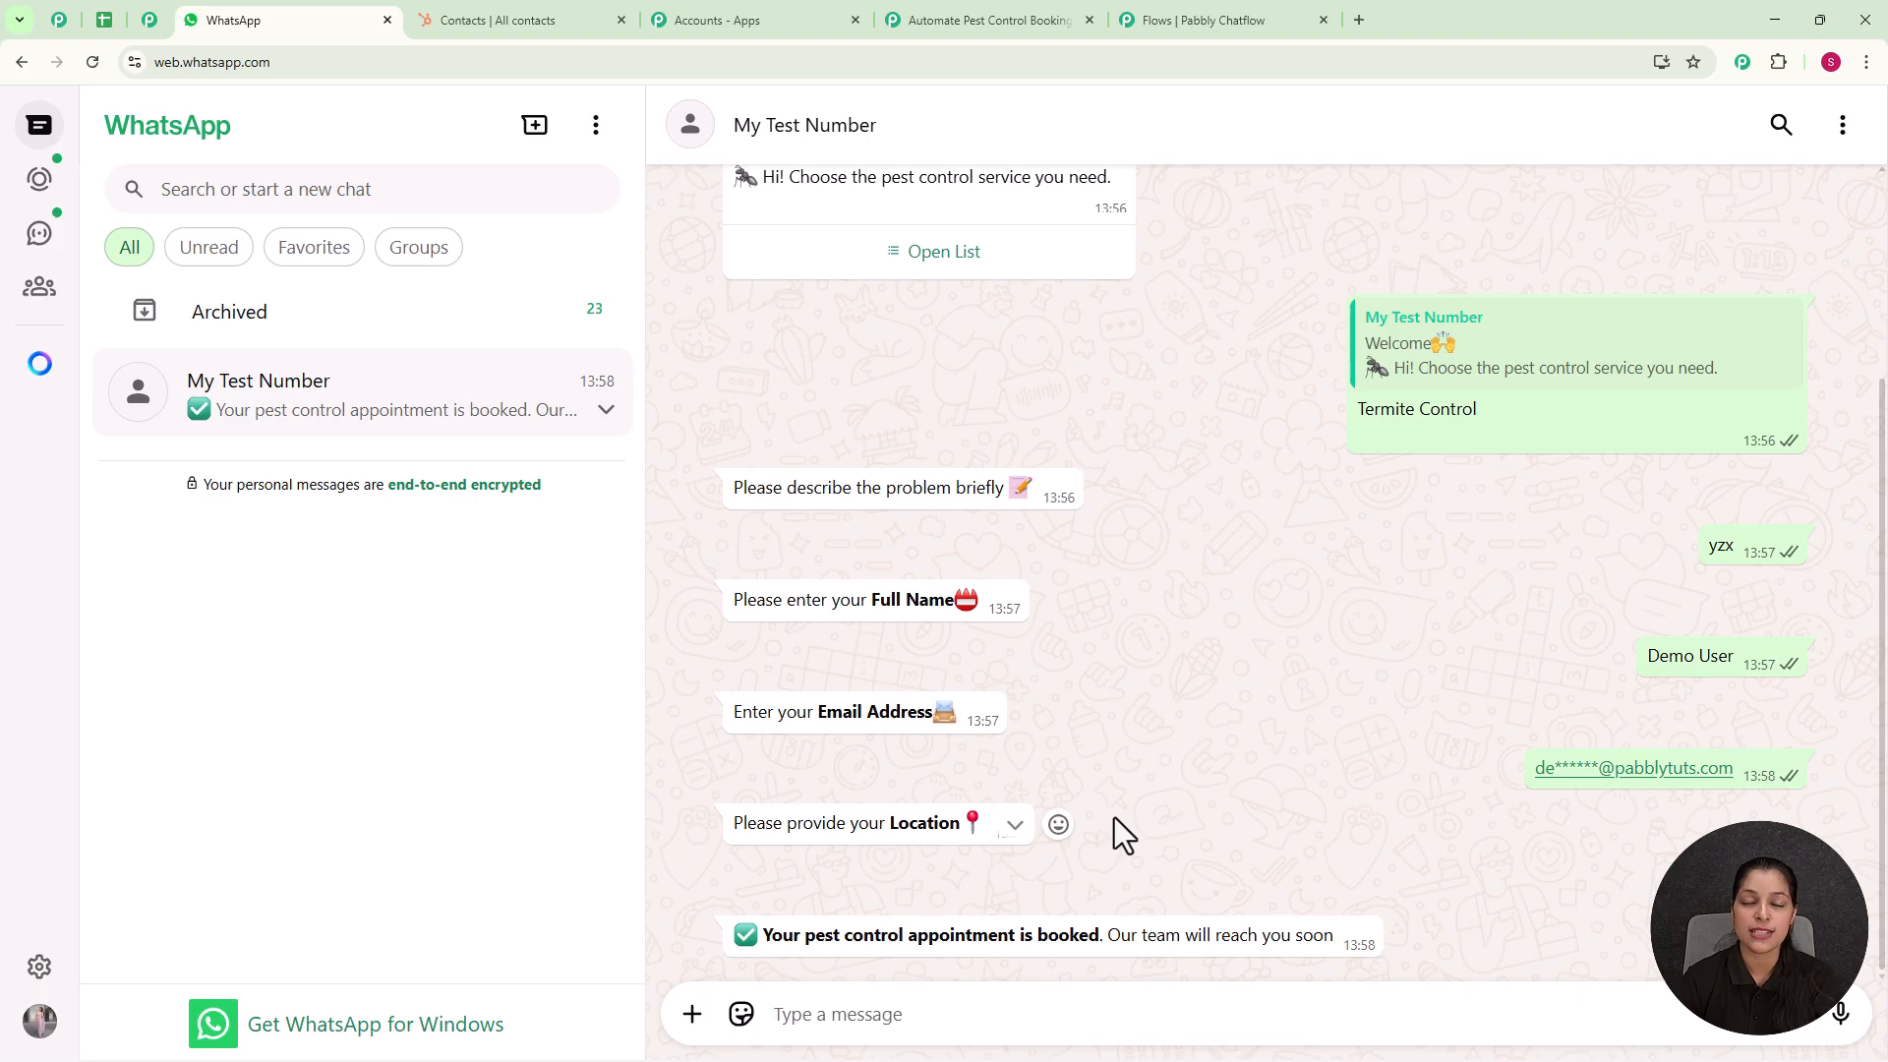
# Step: Switch to the HubSpot contacts list and open the record of the first contact to review the captured details
pyautogui.click(519, 20)
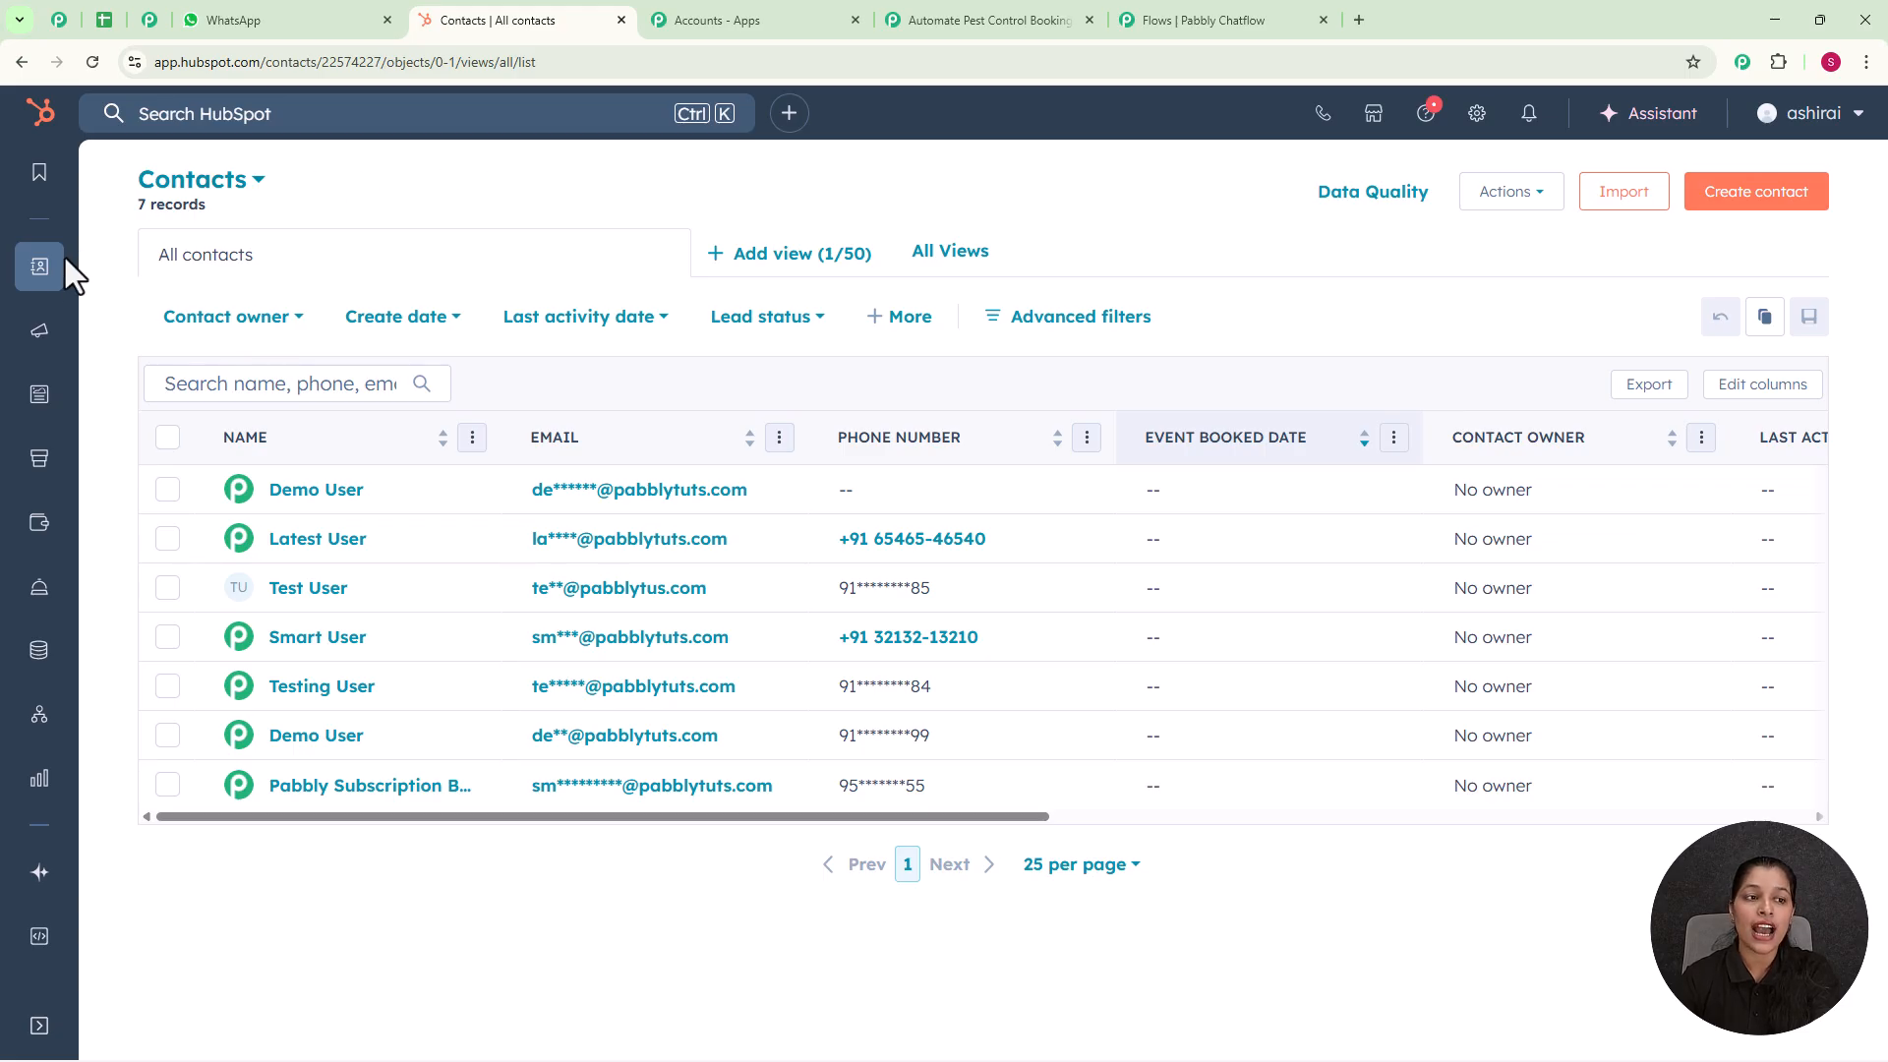
pyautogui.click(317, 499)
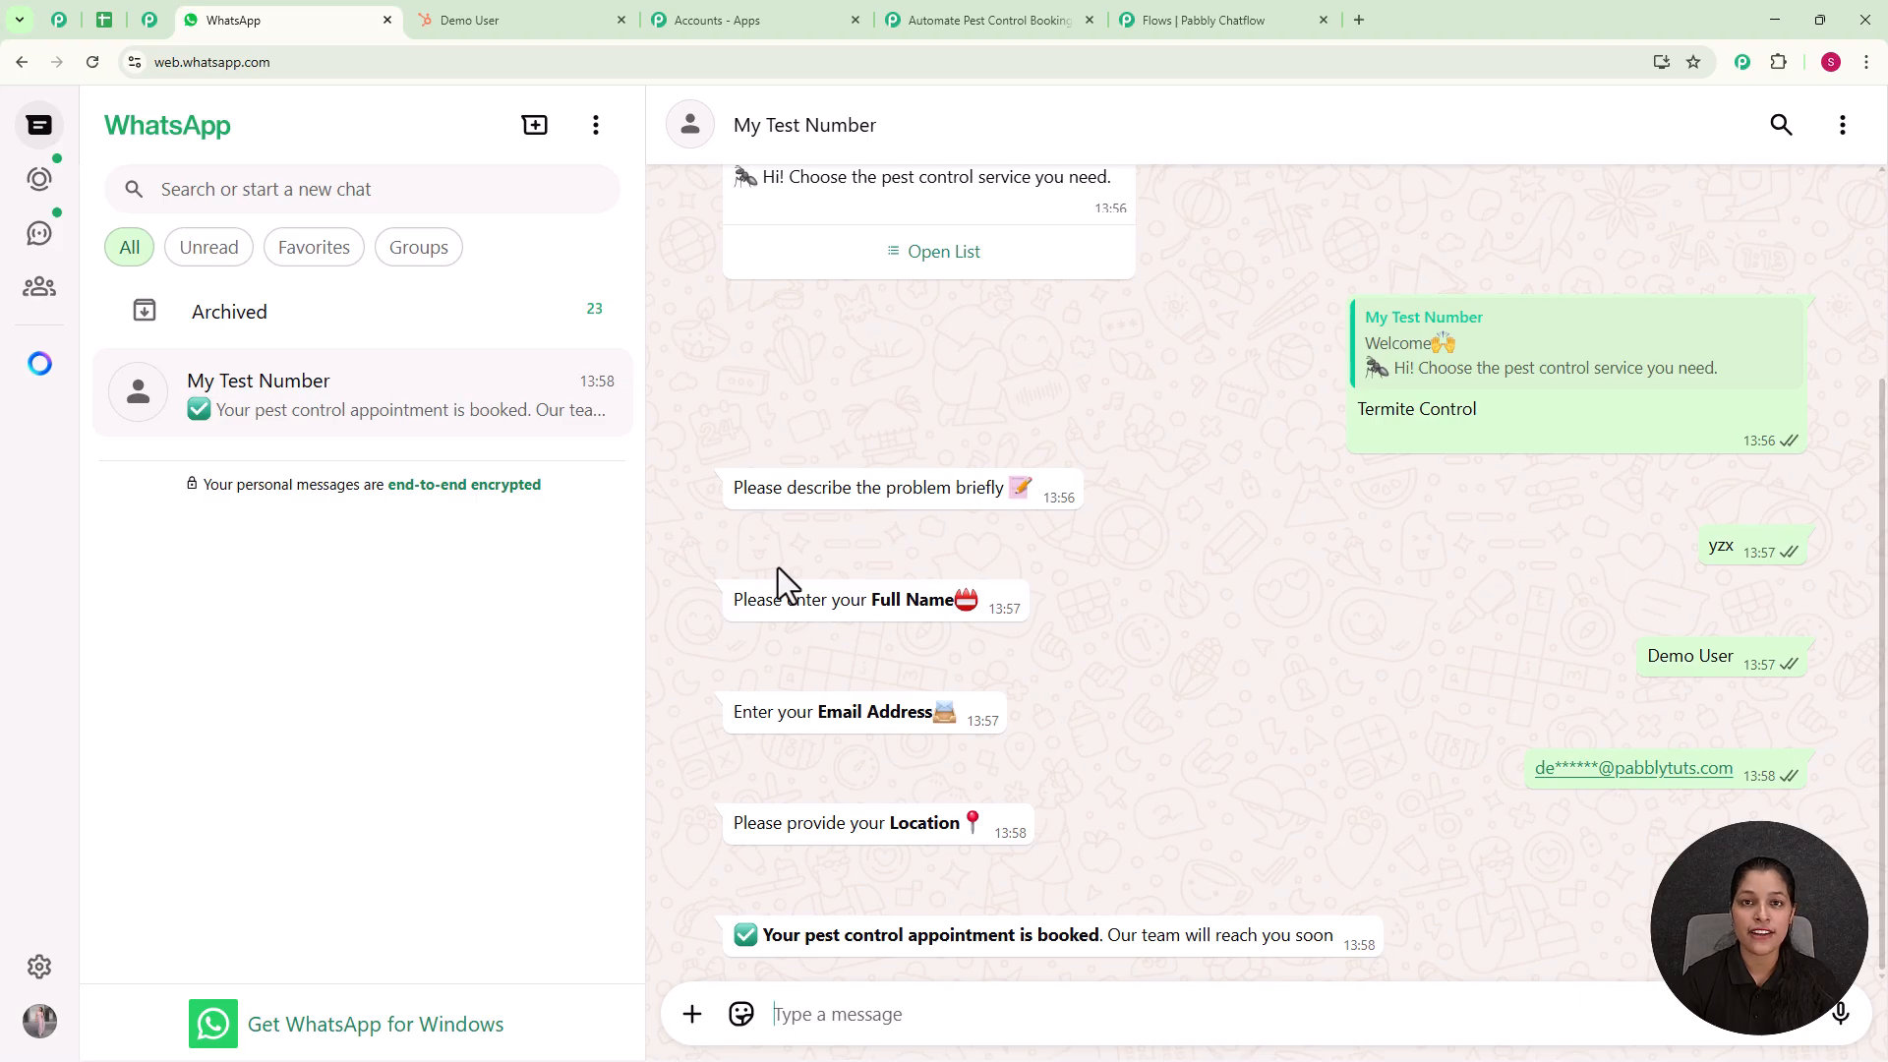
# Step: Open the Pabbly Chatflow website, pabbly.com/chatflow, in a new browser tab
pyautogui.click(1358, 20)
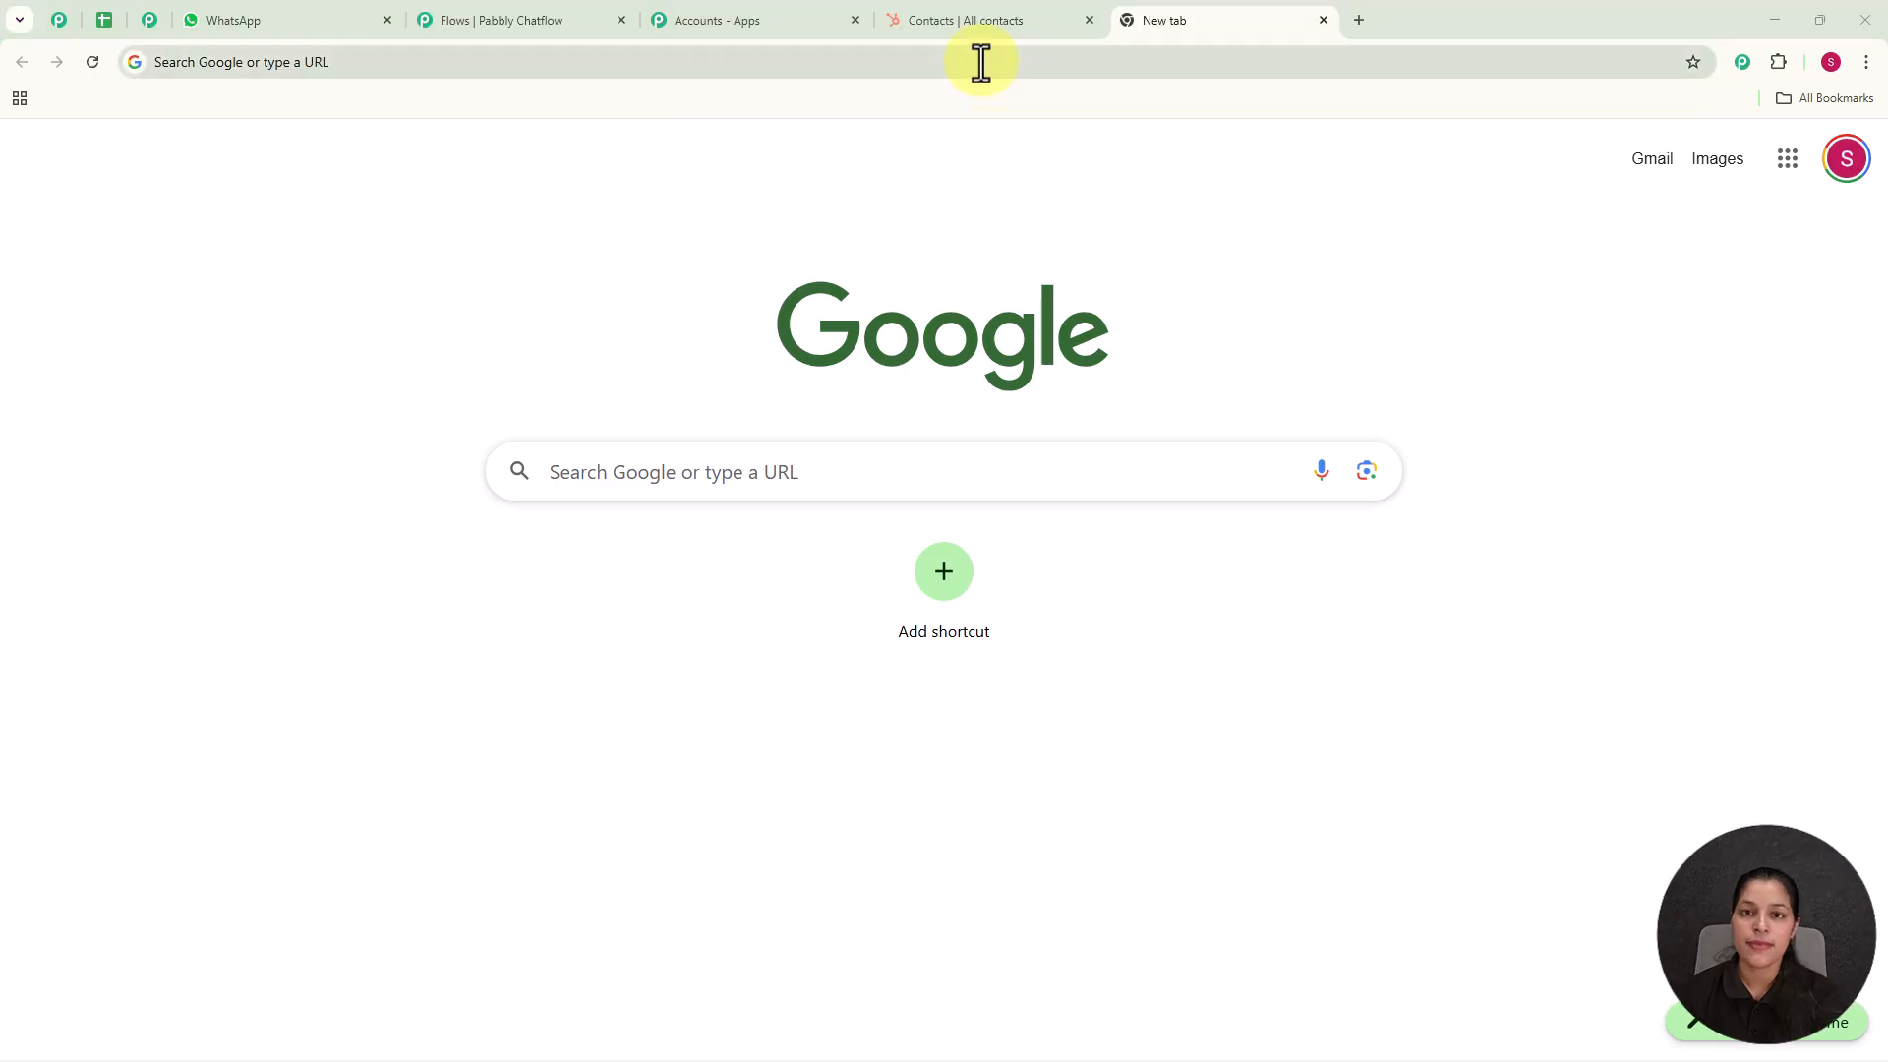
pyautogui.click(981, 62)
pyautogui.write('pabbly.com/chatflow')
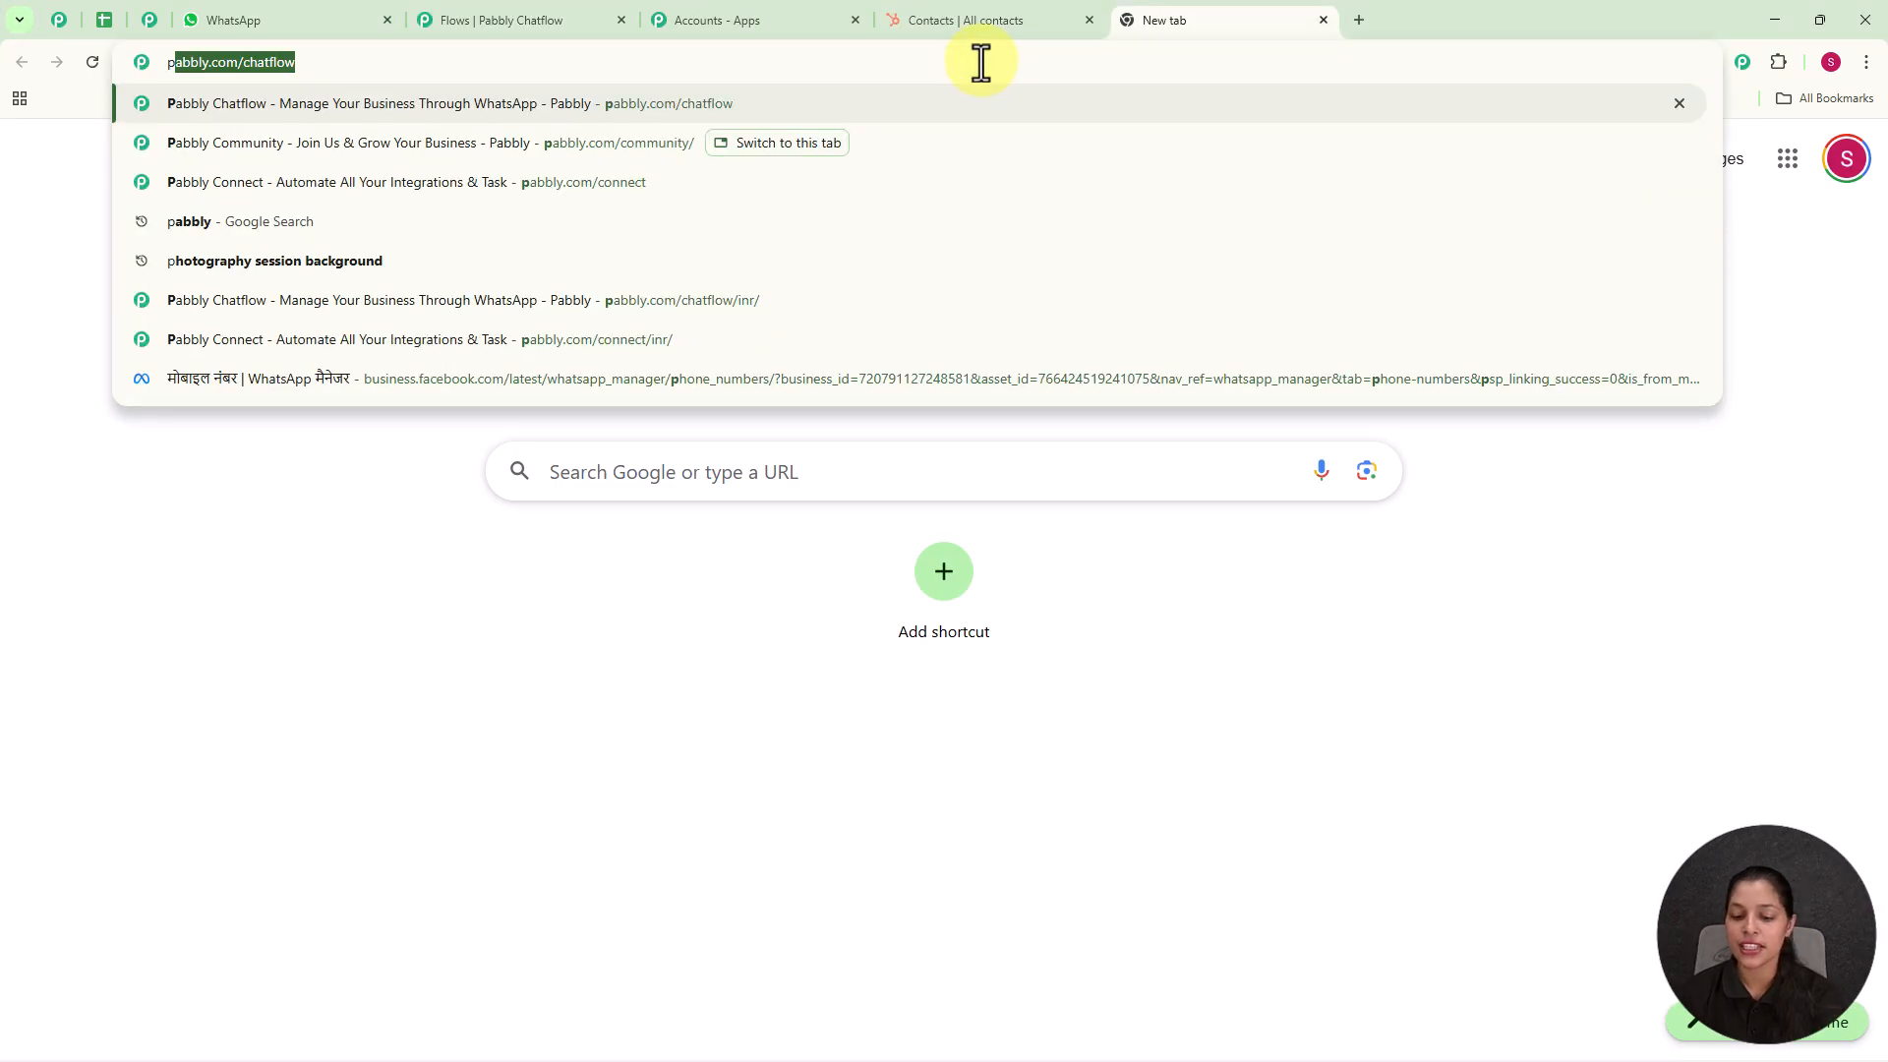
pyautogui.press('Return')
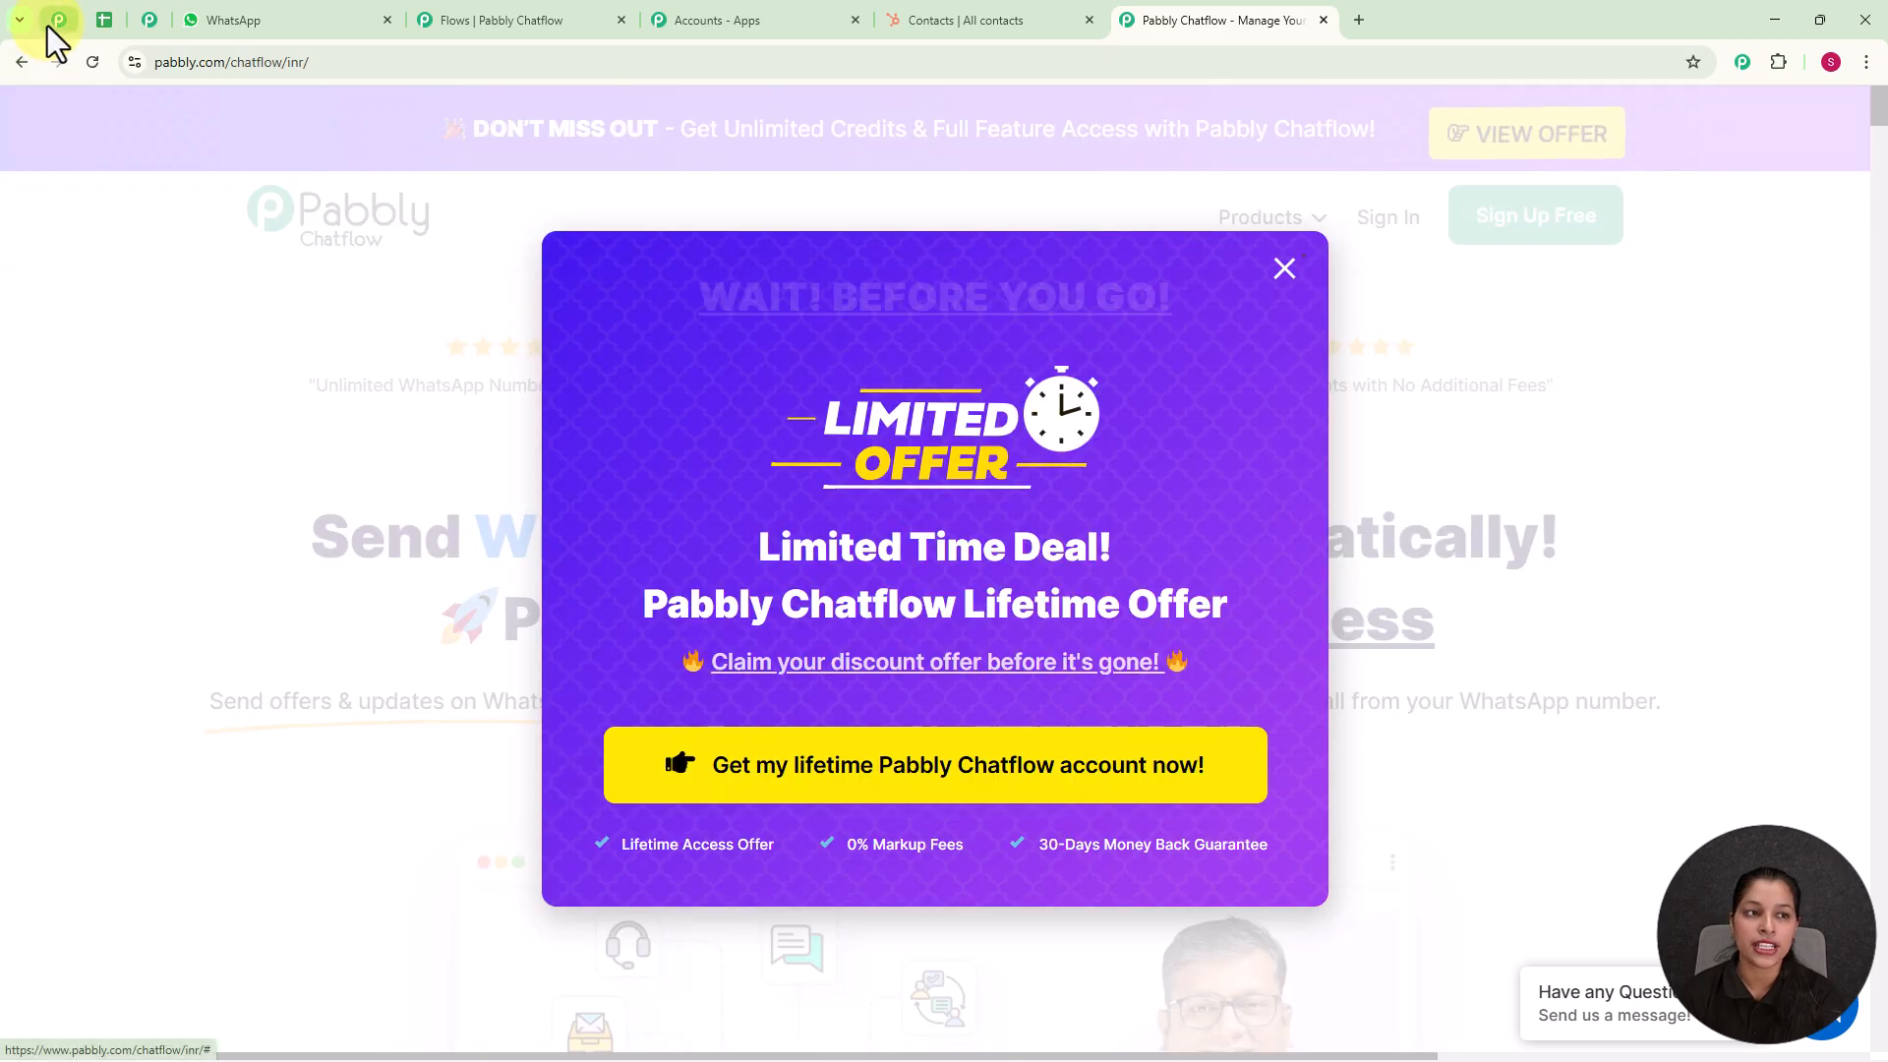
# Step: Examine the Pabbly Community page, including its benefits, reasons to join and customer reviews
pyautogui.click(51, 23)
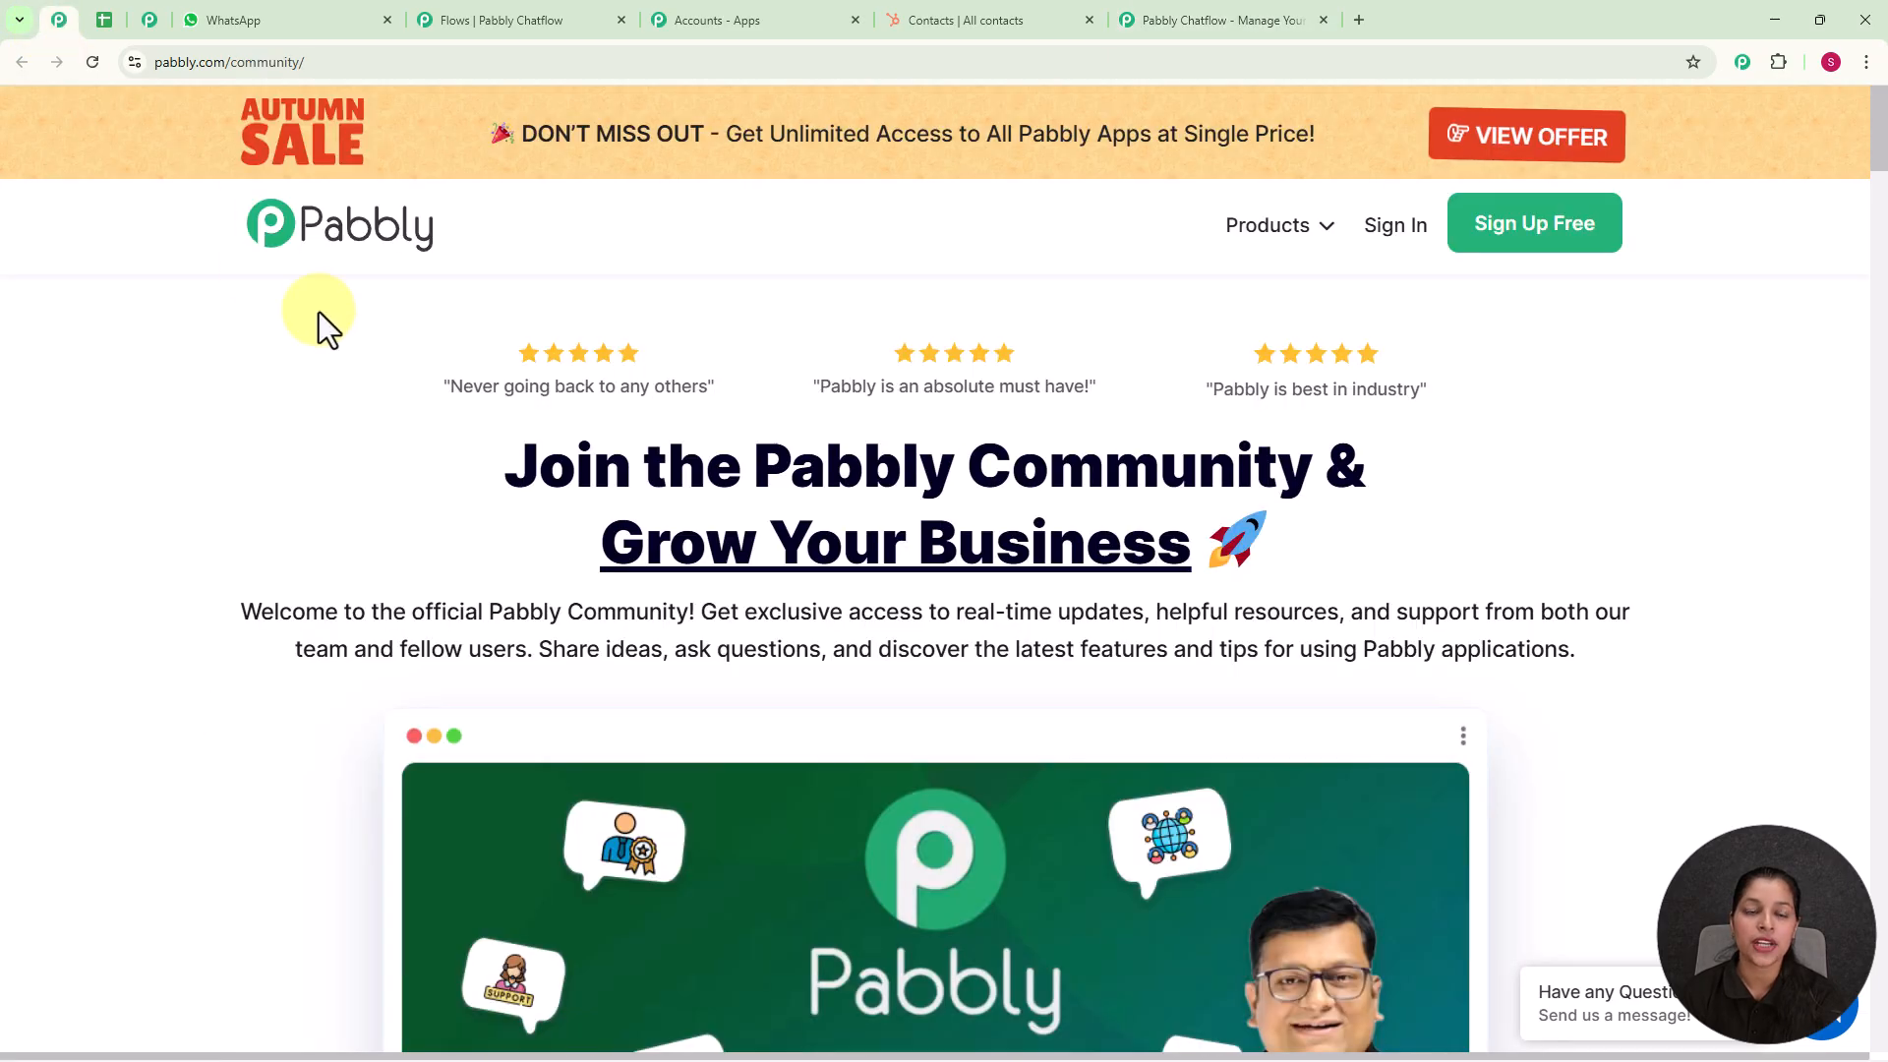
pyautogui.scroll(-9, 981, 504)
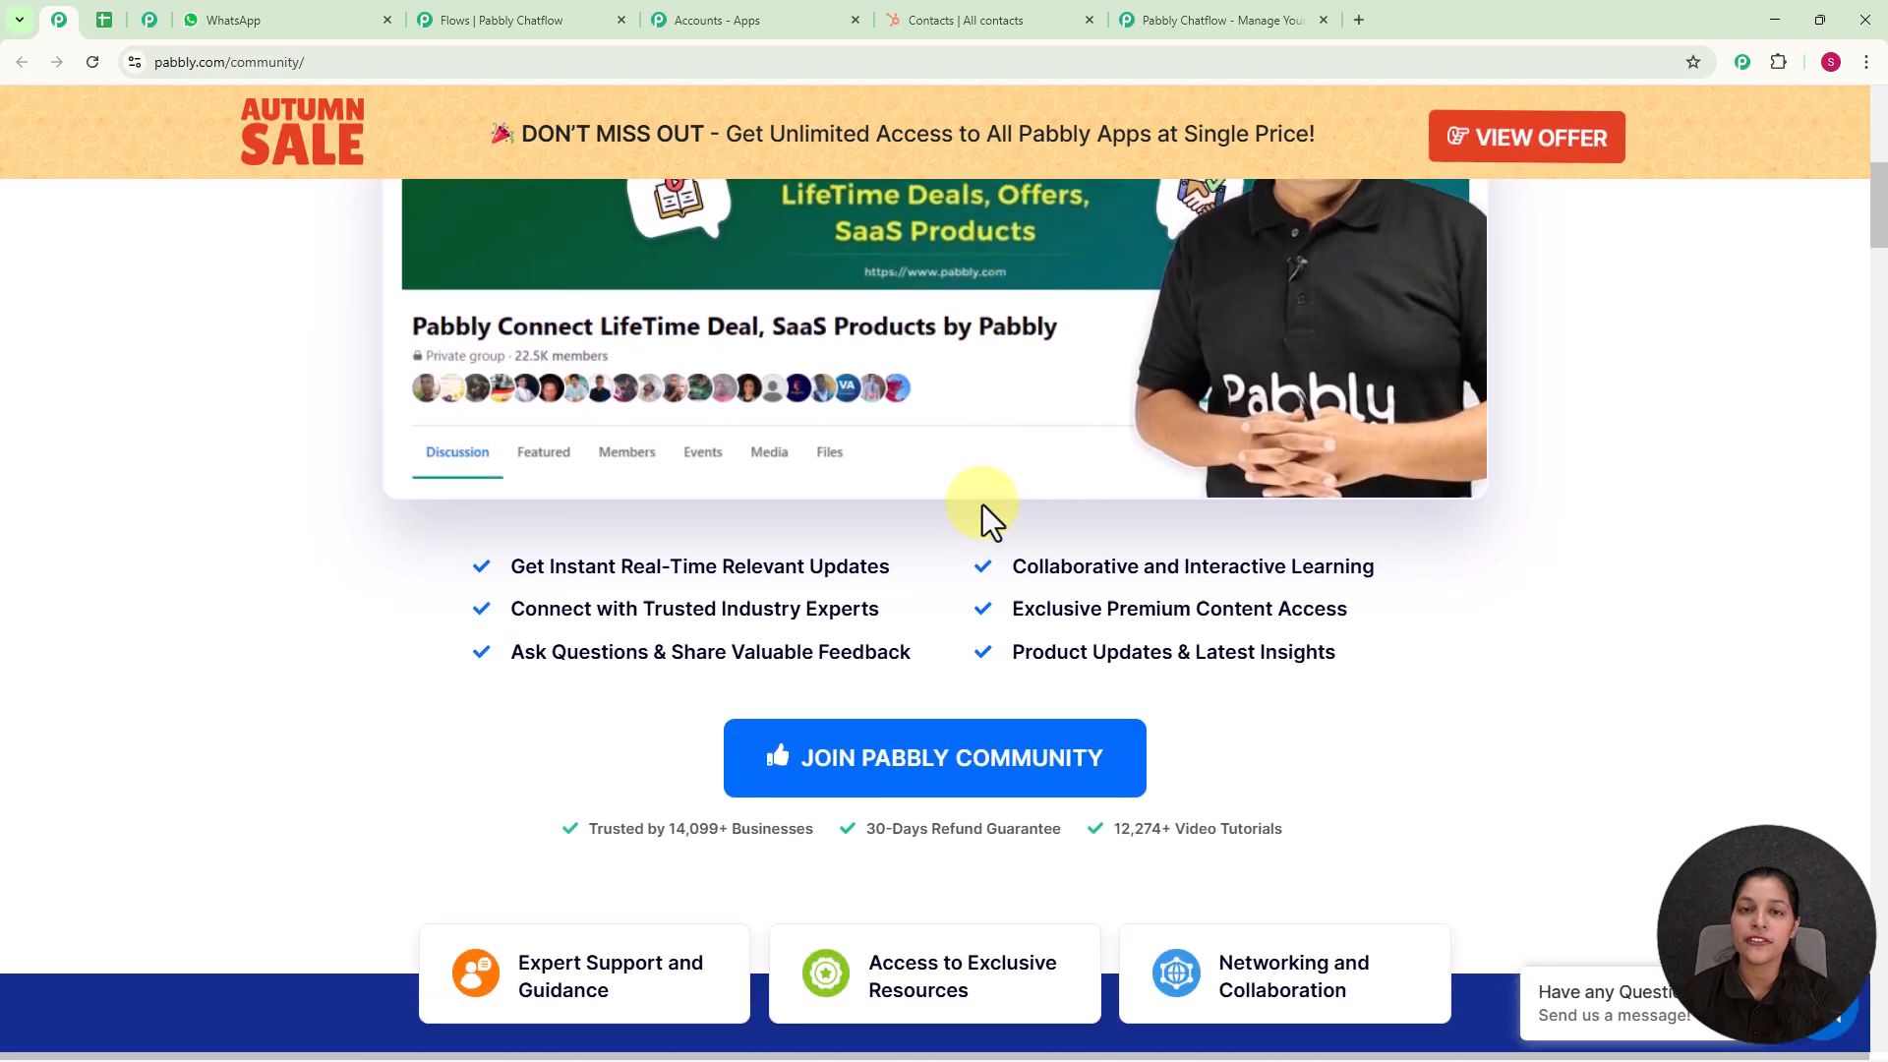
pyautogui.scroll(-9, 982, 505)
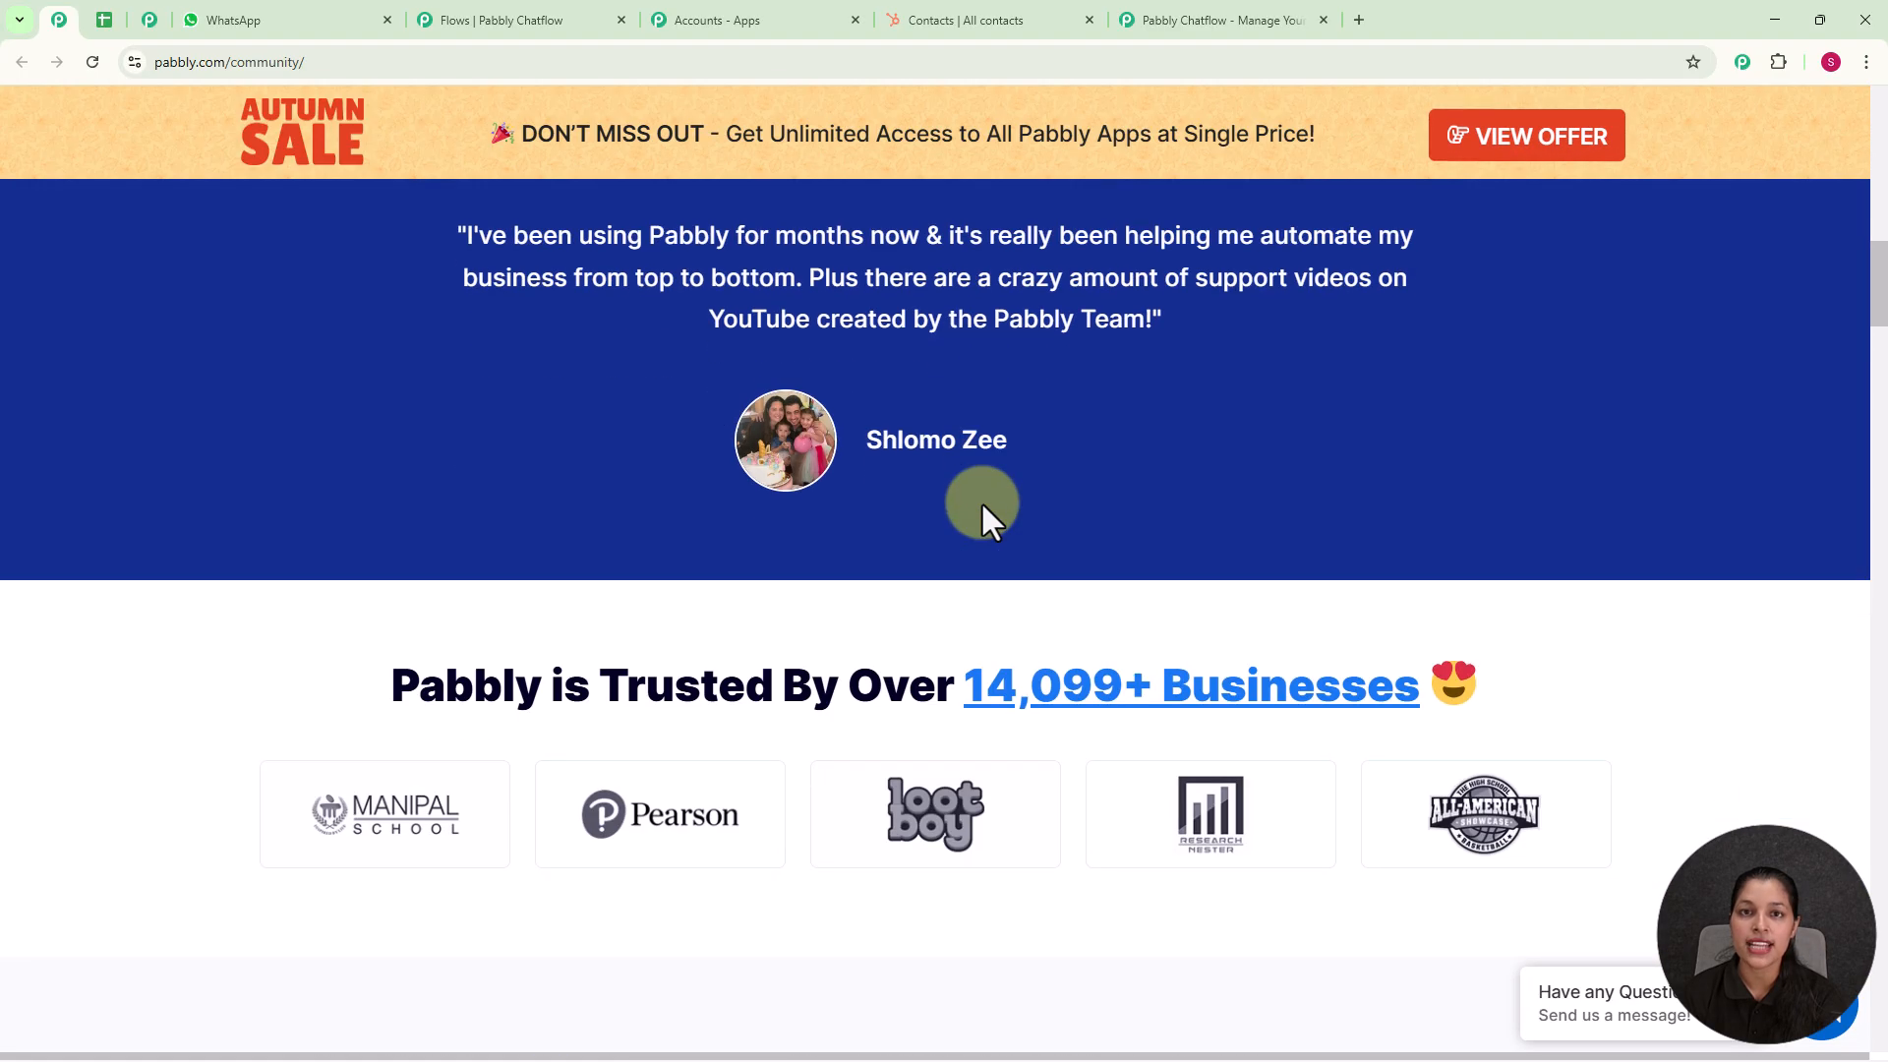
pyautogui.scroll(-5, 981, 499)
pyautogui.scroll(-4, 982, 504)
pyautogui.scroll(-4, 982, 504)
pyautogui.scroll(-7, 982, 504)
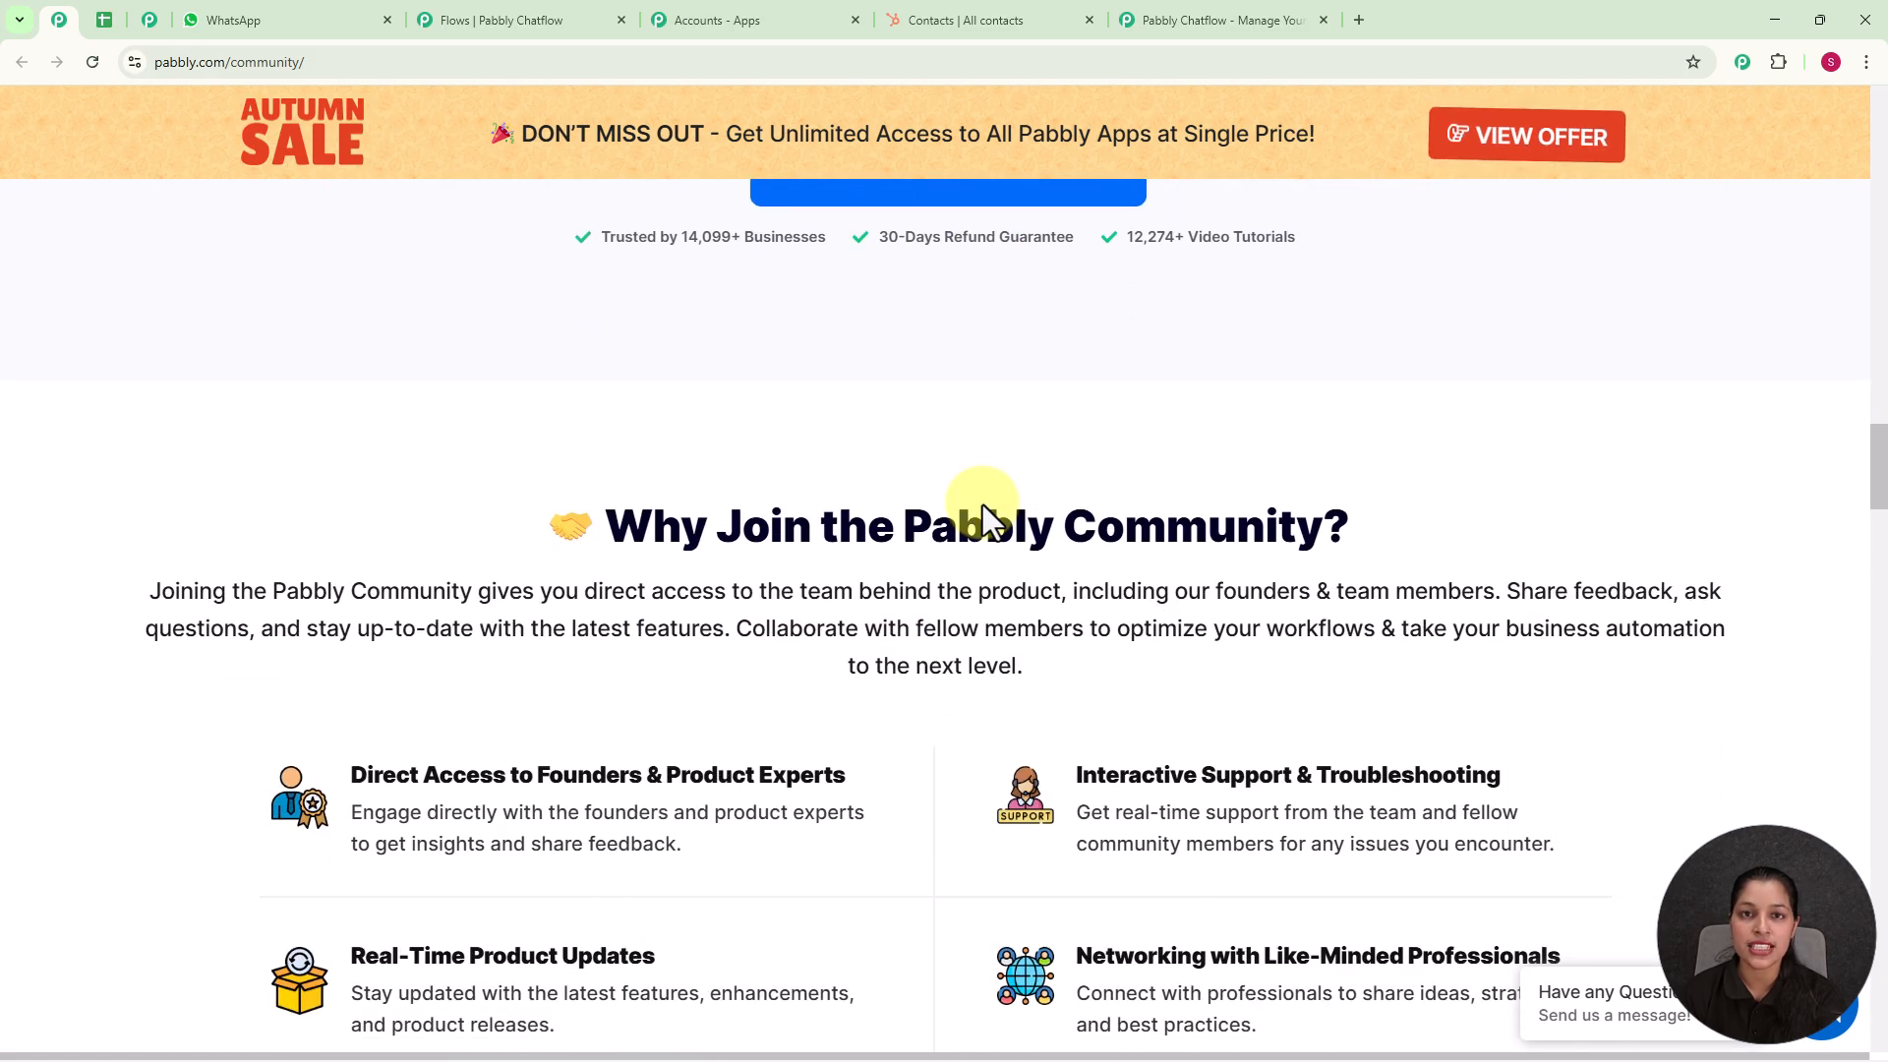
pyautogui.scroll(-7, 982, 504)
pyautogui.scroll(-10, 982, 504)
pyautogui.scroll(-7, 982, 504)
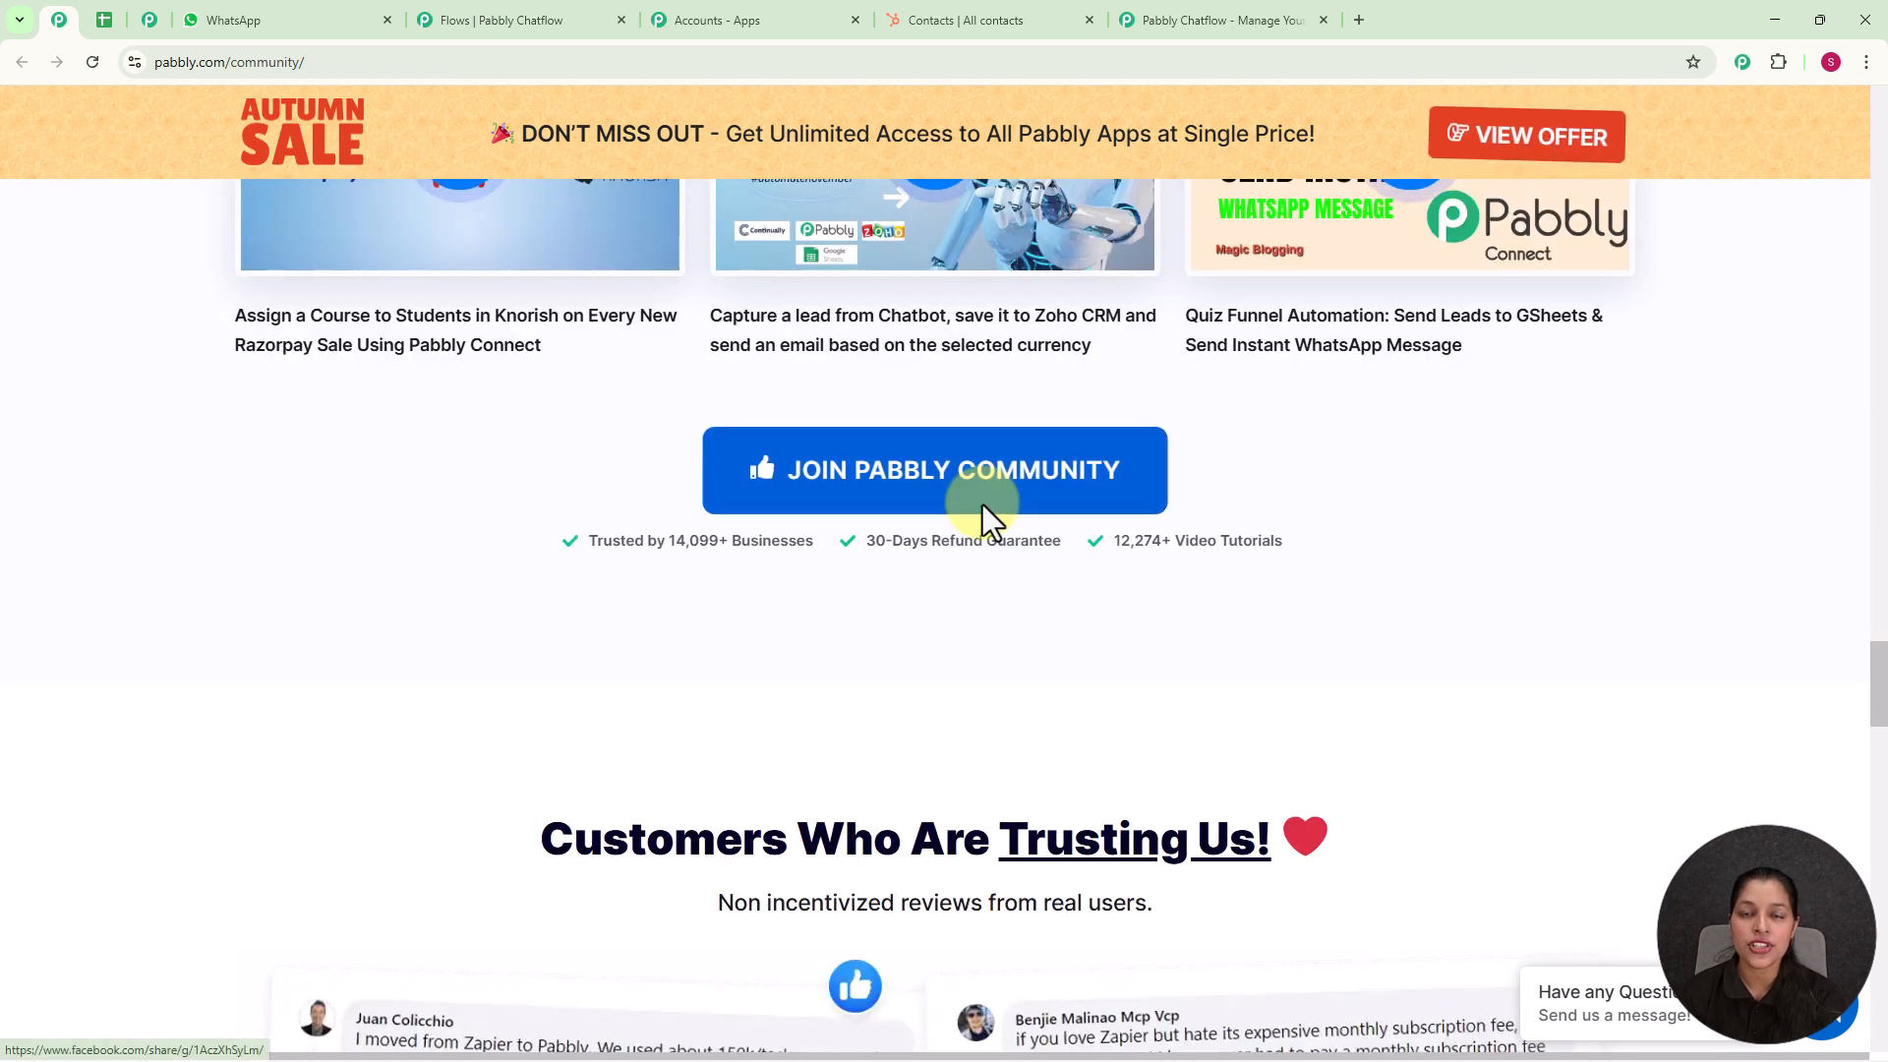
pyautogui.scroll(-6, 983, 504)
pyautogui.scroll(-3, 982, 504)
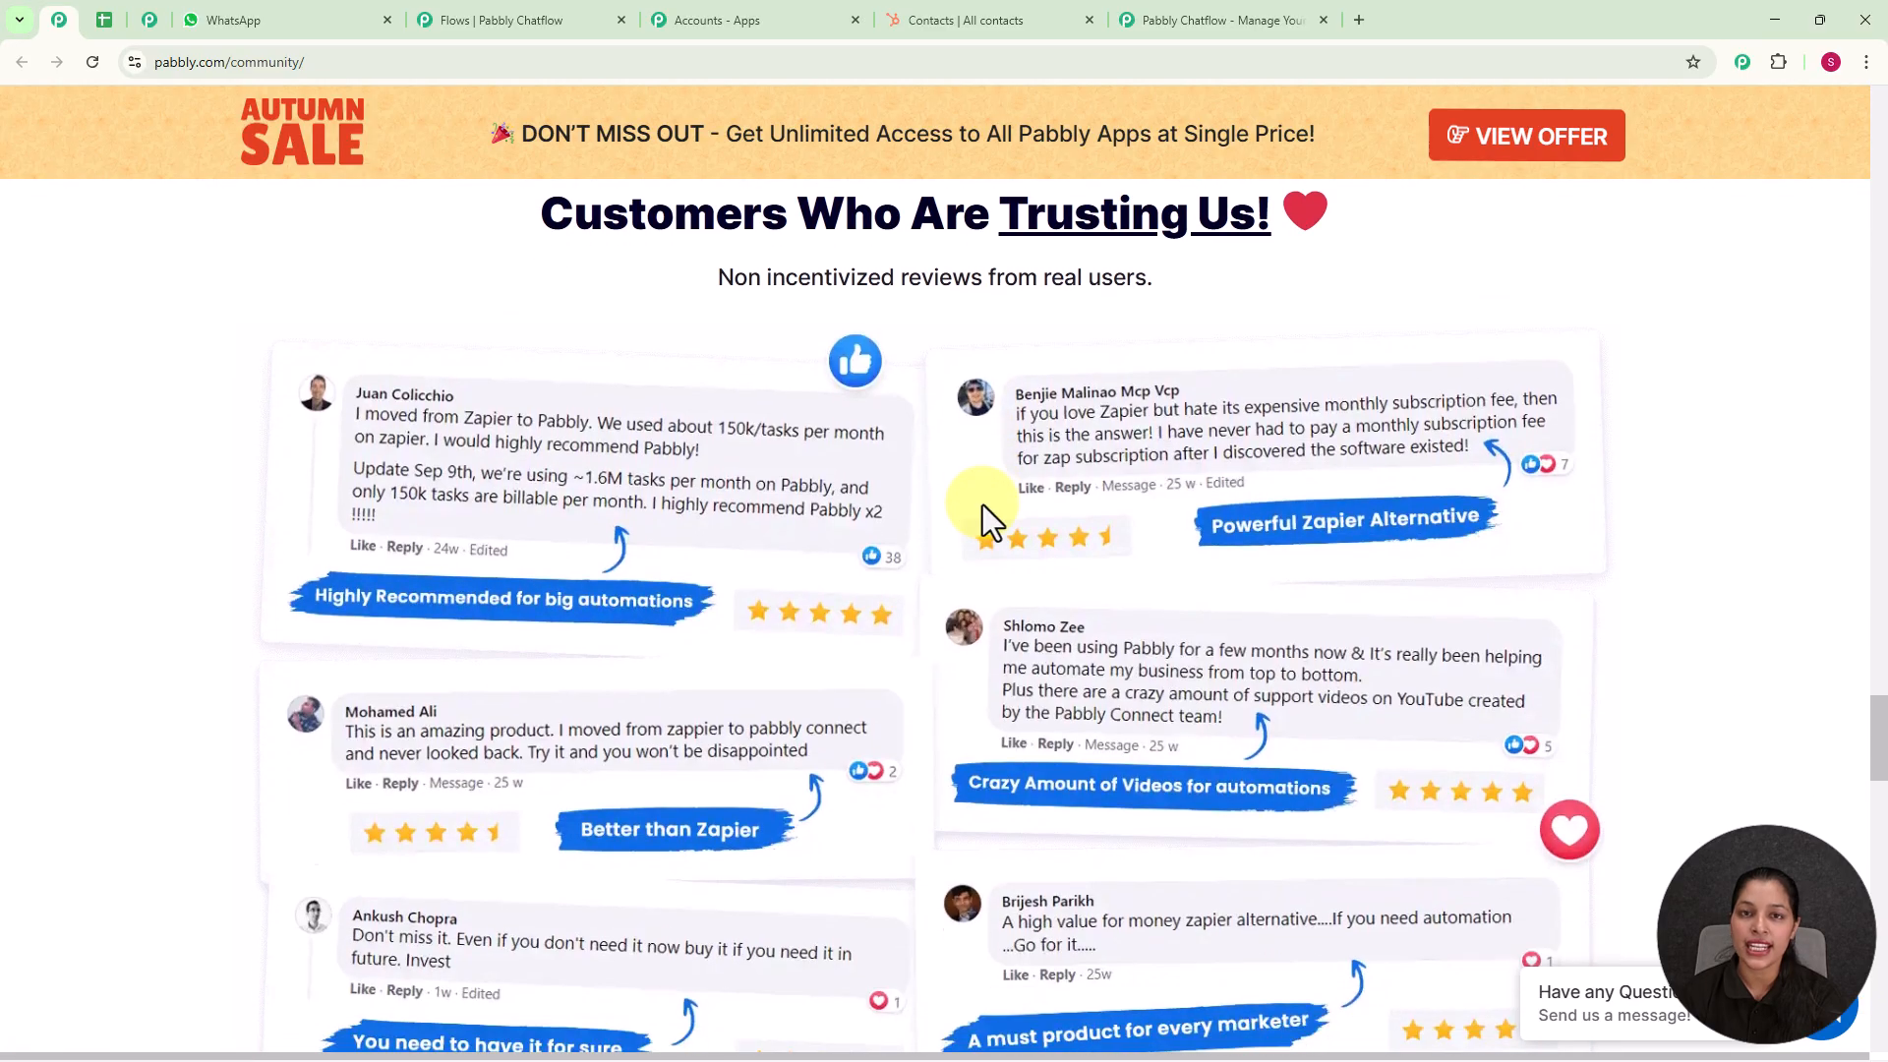
pyautogui.scroll(-3, 983, 504)
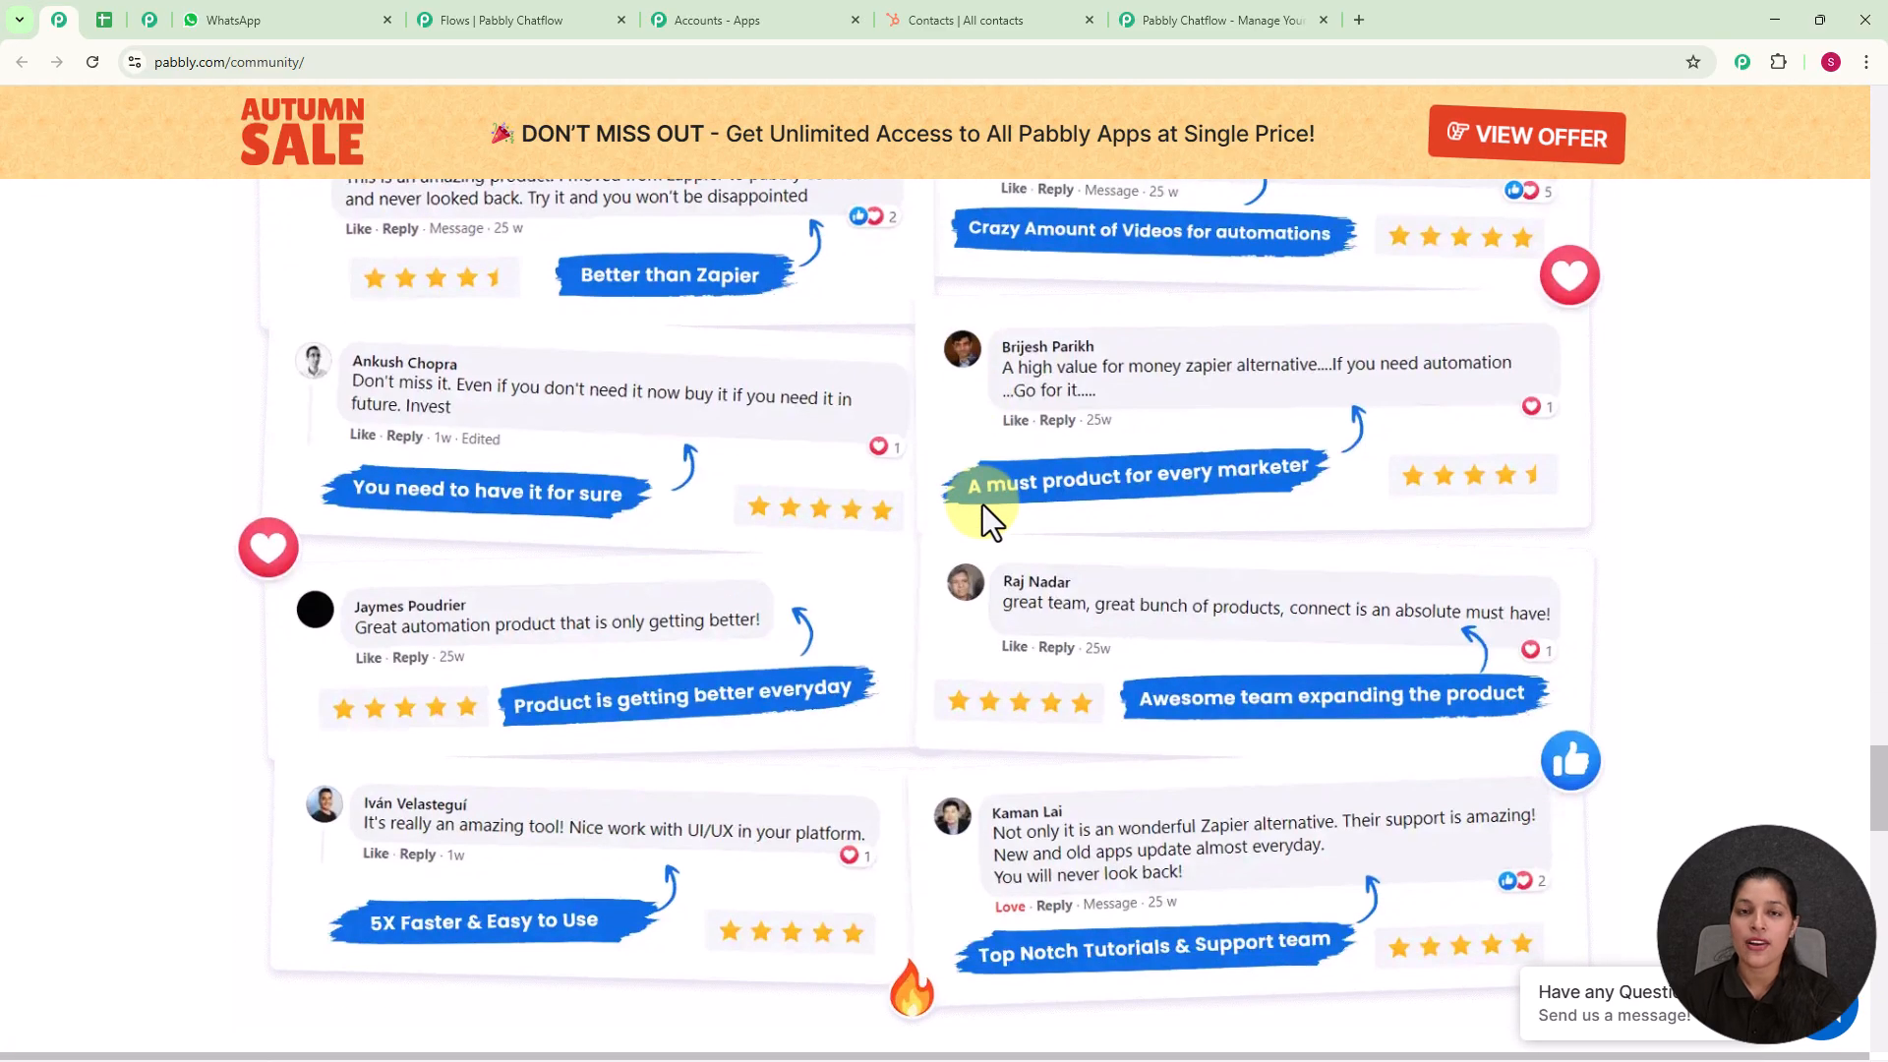
# Step: Return to the Pabbly Chatflow website and sign in to reach the overview of all Pabbly apps
pyautogui.click(1189, 28)
pyautogui.click(1279, 271)
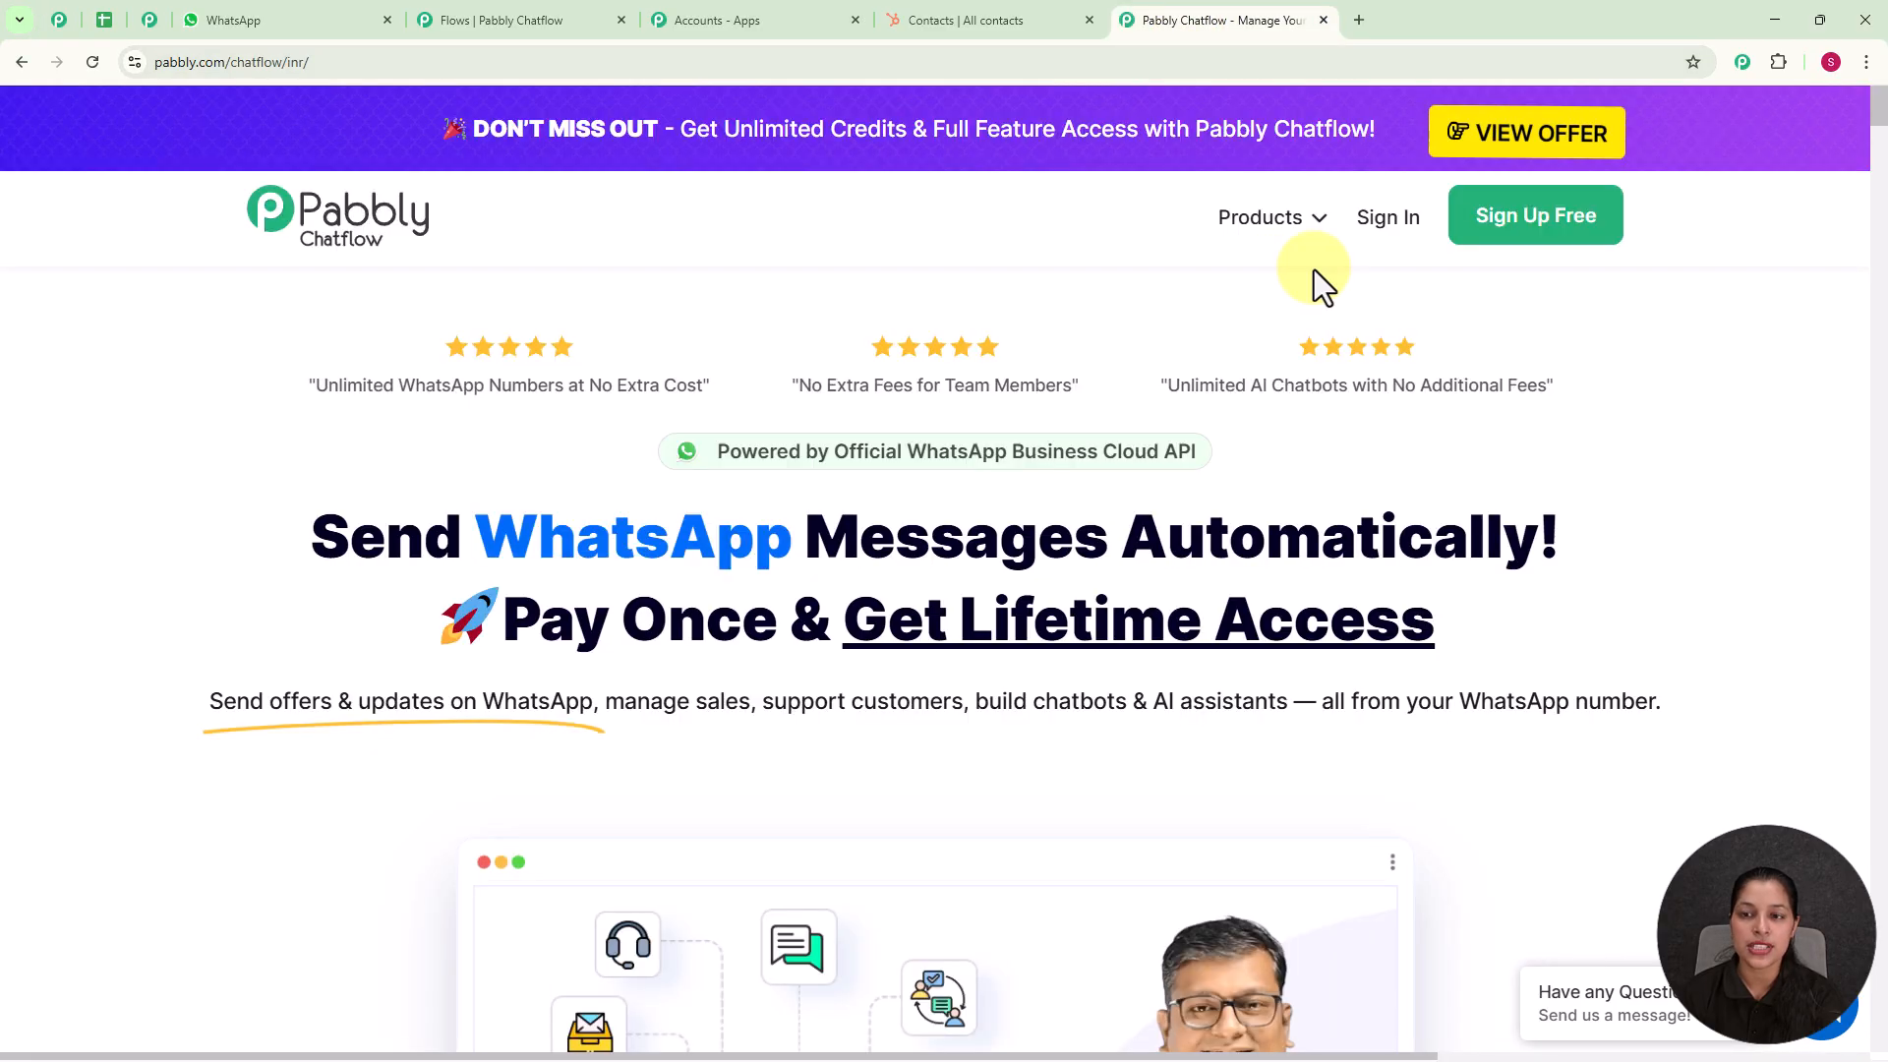
pyautogui.click(1379, 220)
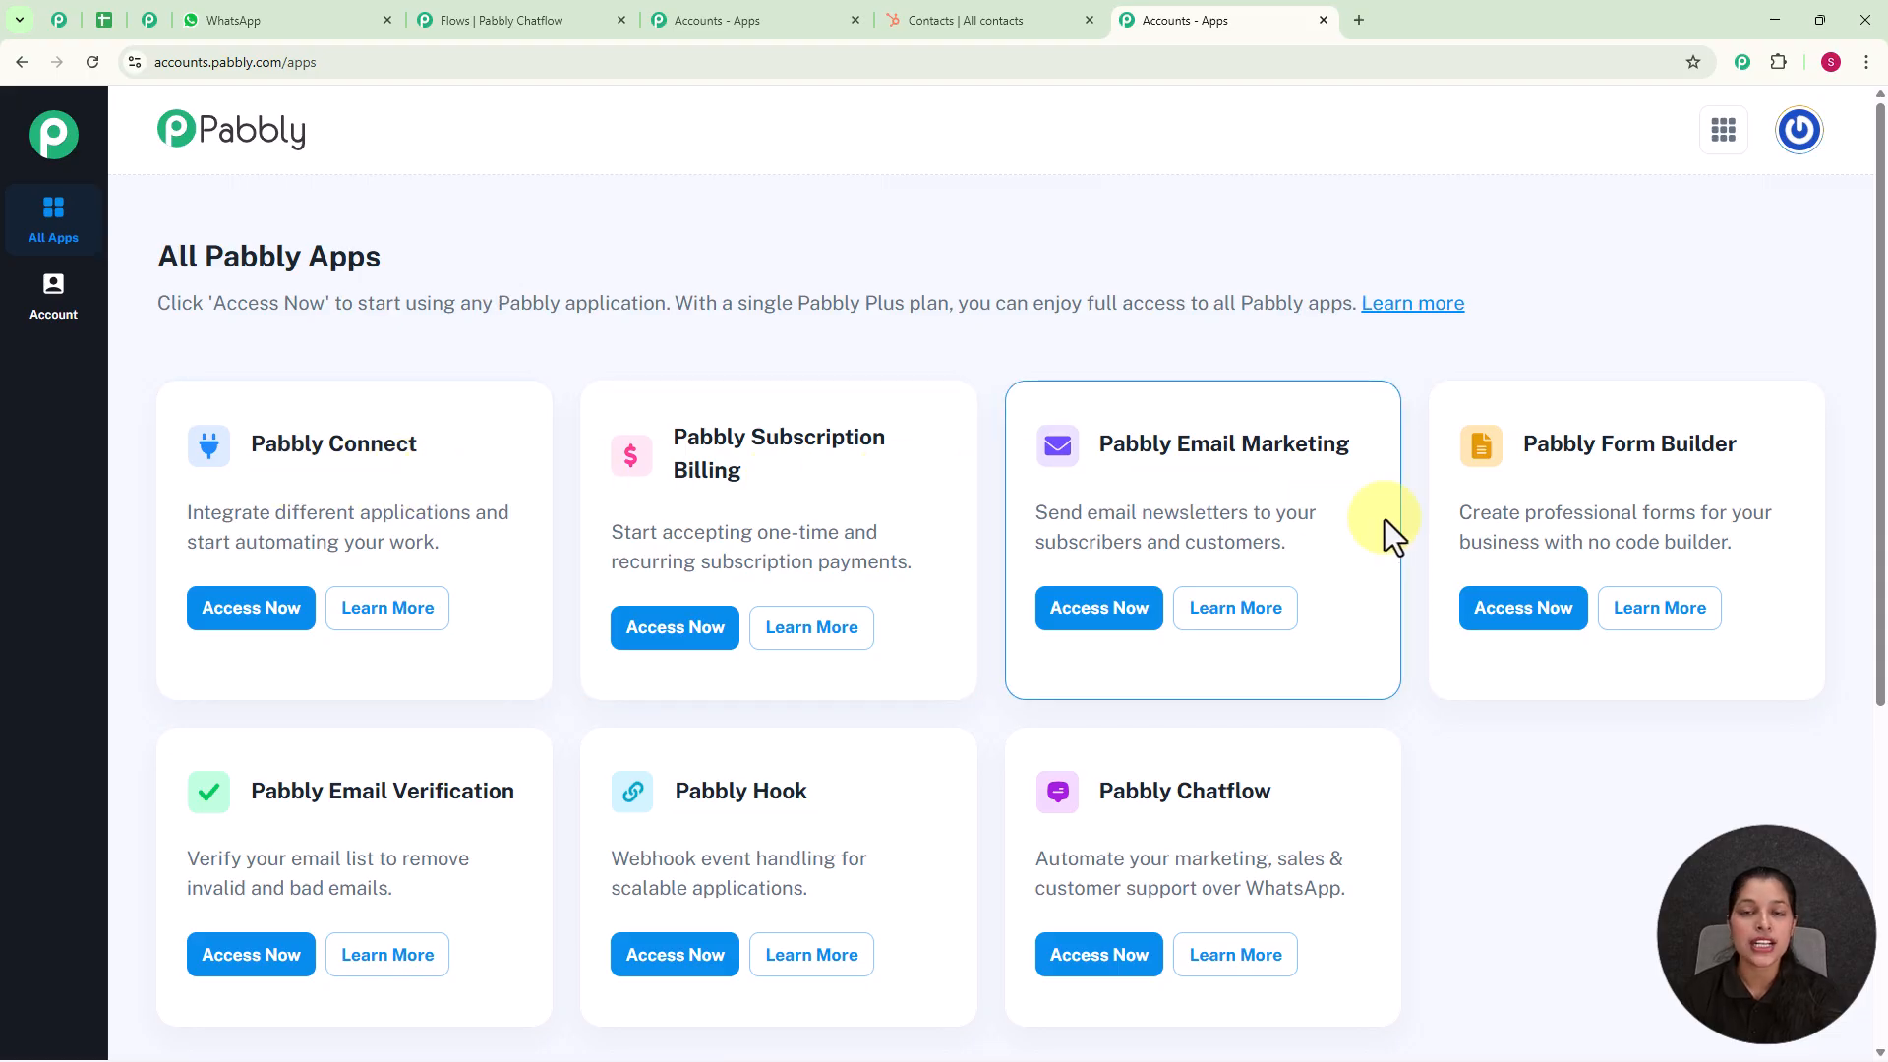
# Step: Access the Pabbly Chatflow application and bring up the list of connected WhatsApp numbers on its dashboard
pyautogui.scroll(-1, 1371, 580)
pyautogui.scroll(-1, 1371, 598)
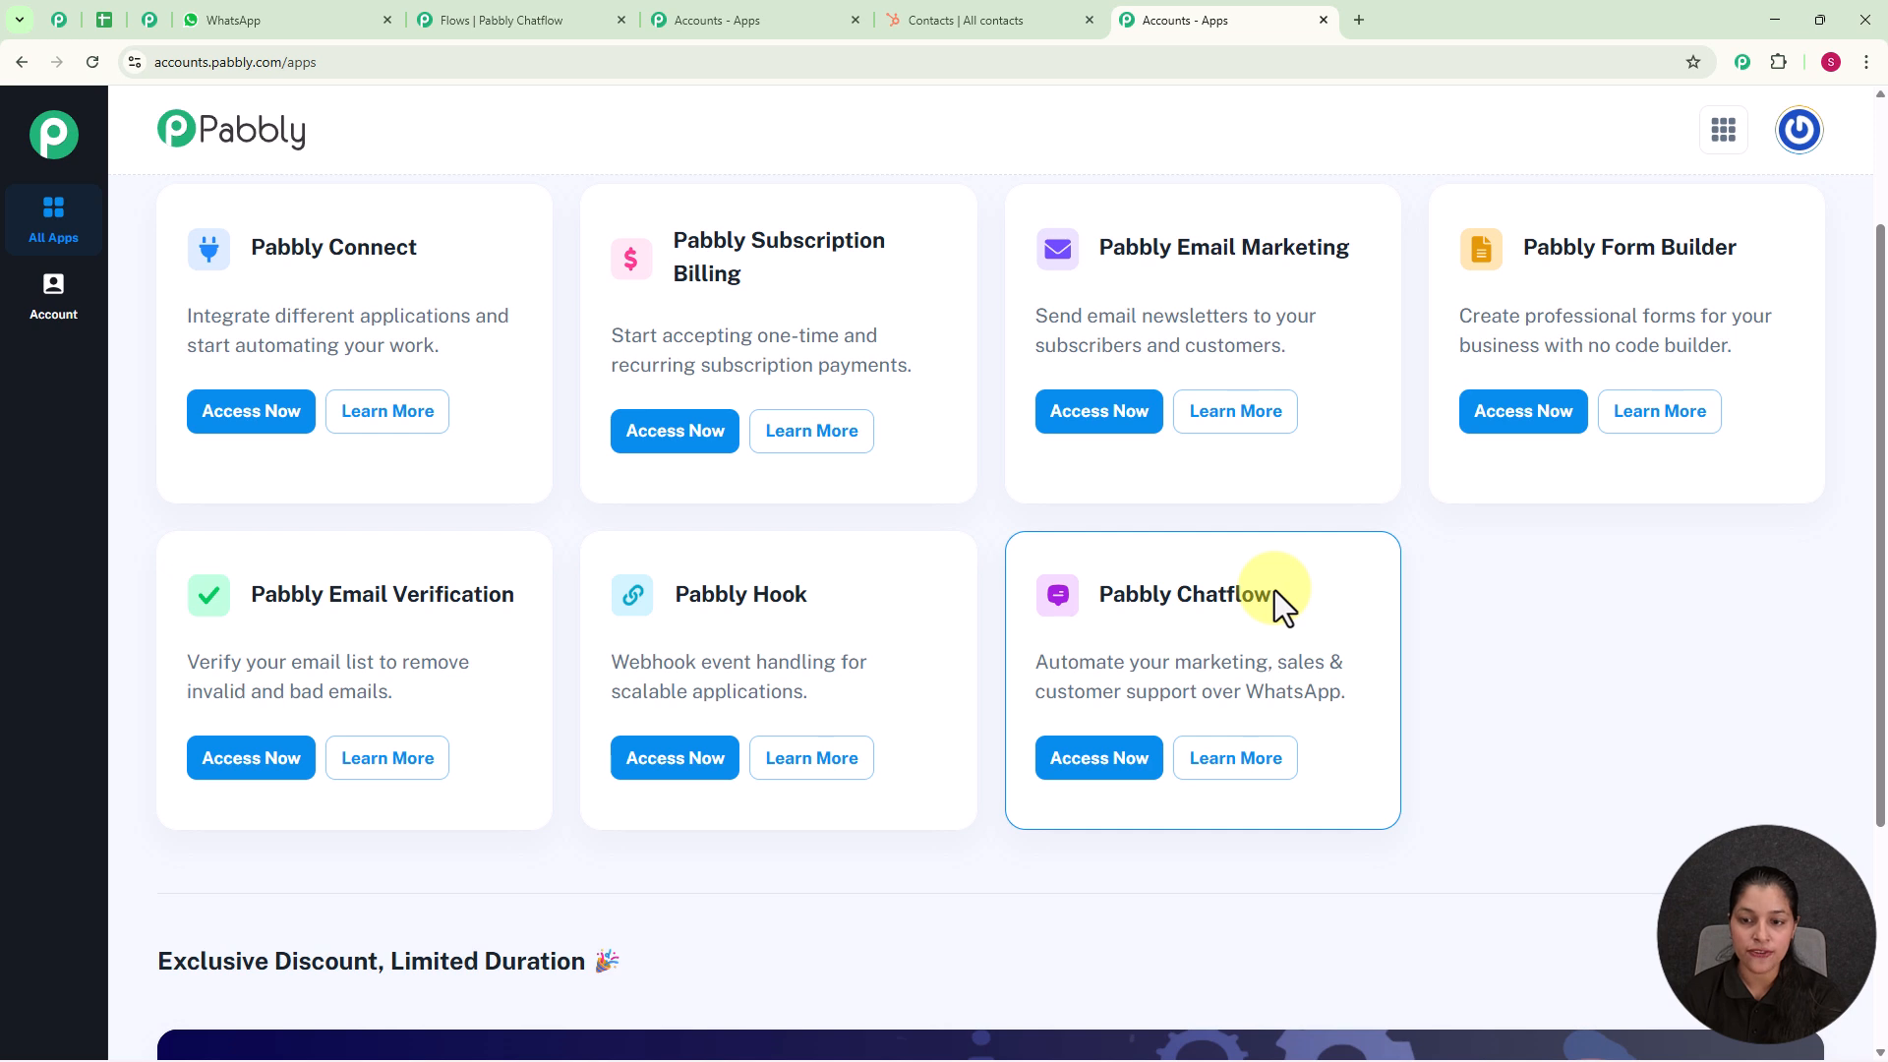
pyautogui.click(1095, 762)
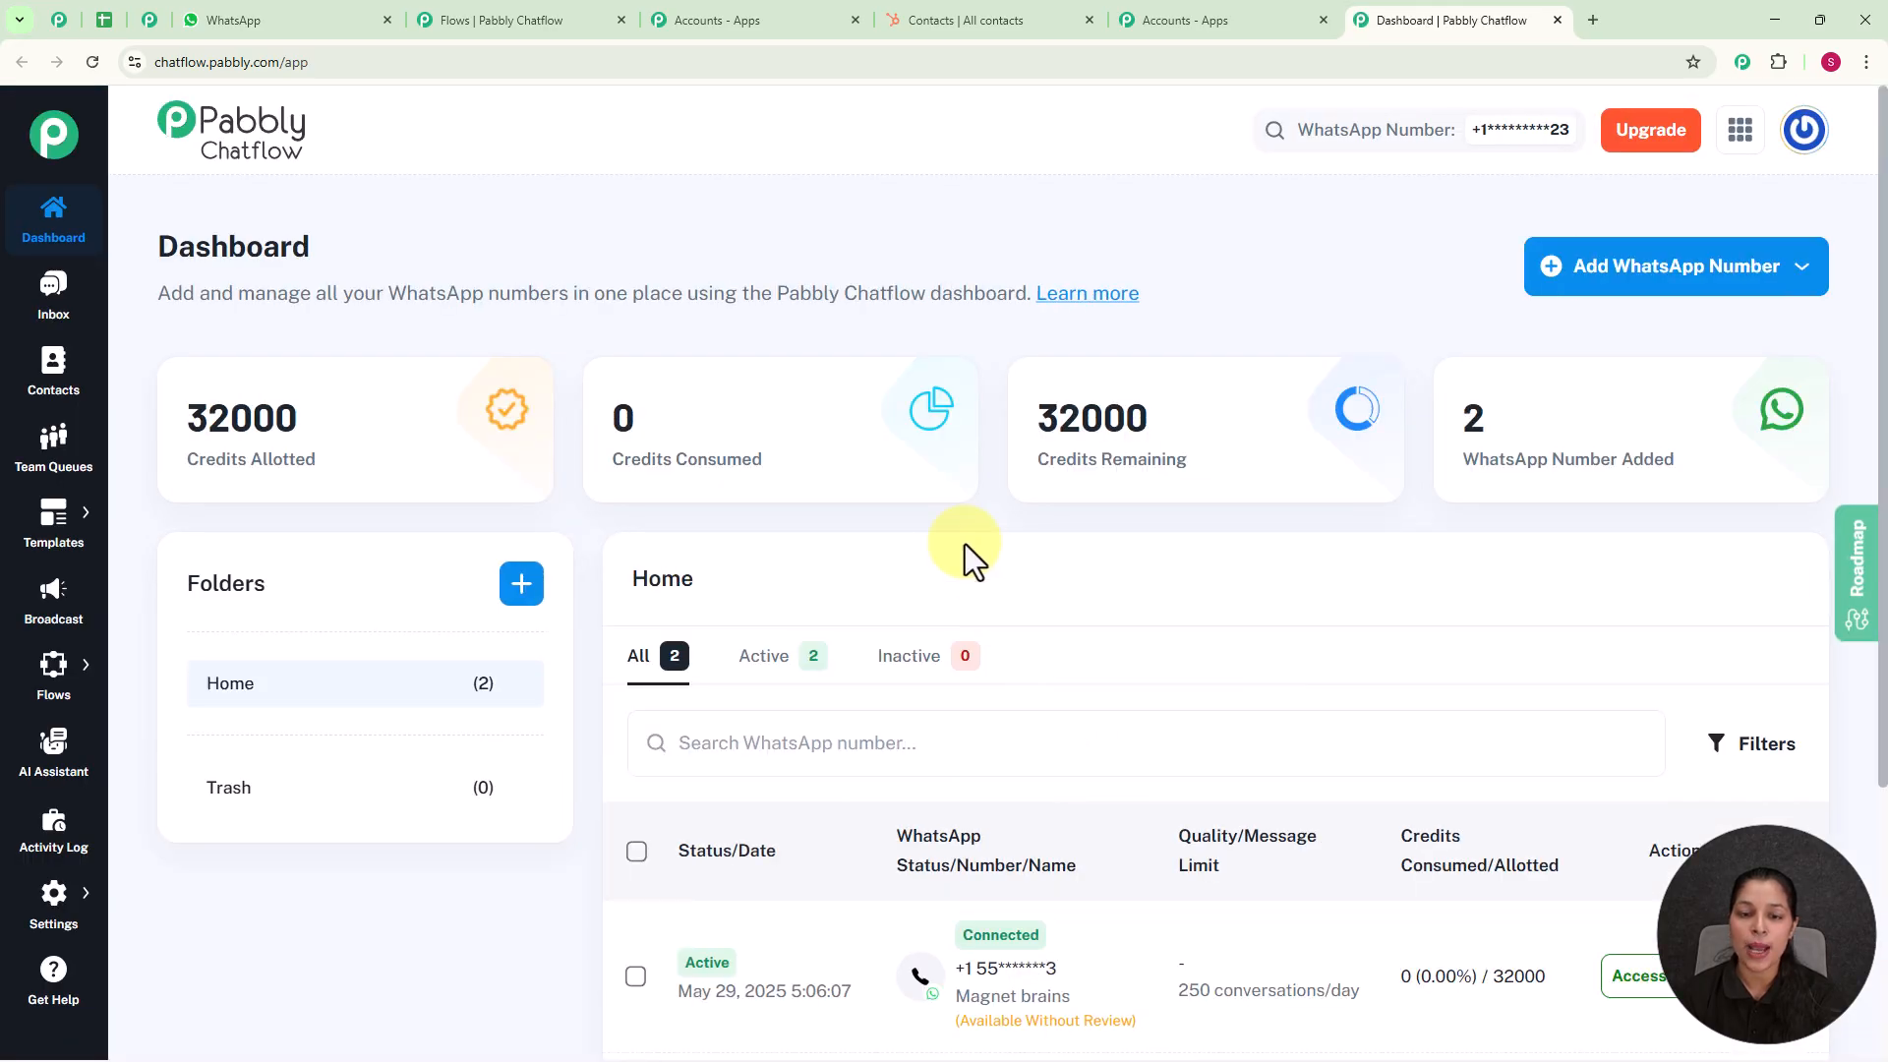
pyautogui.scroll(-4, 961, 545)
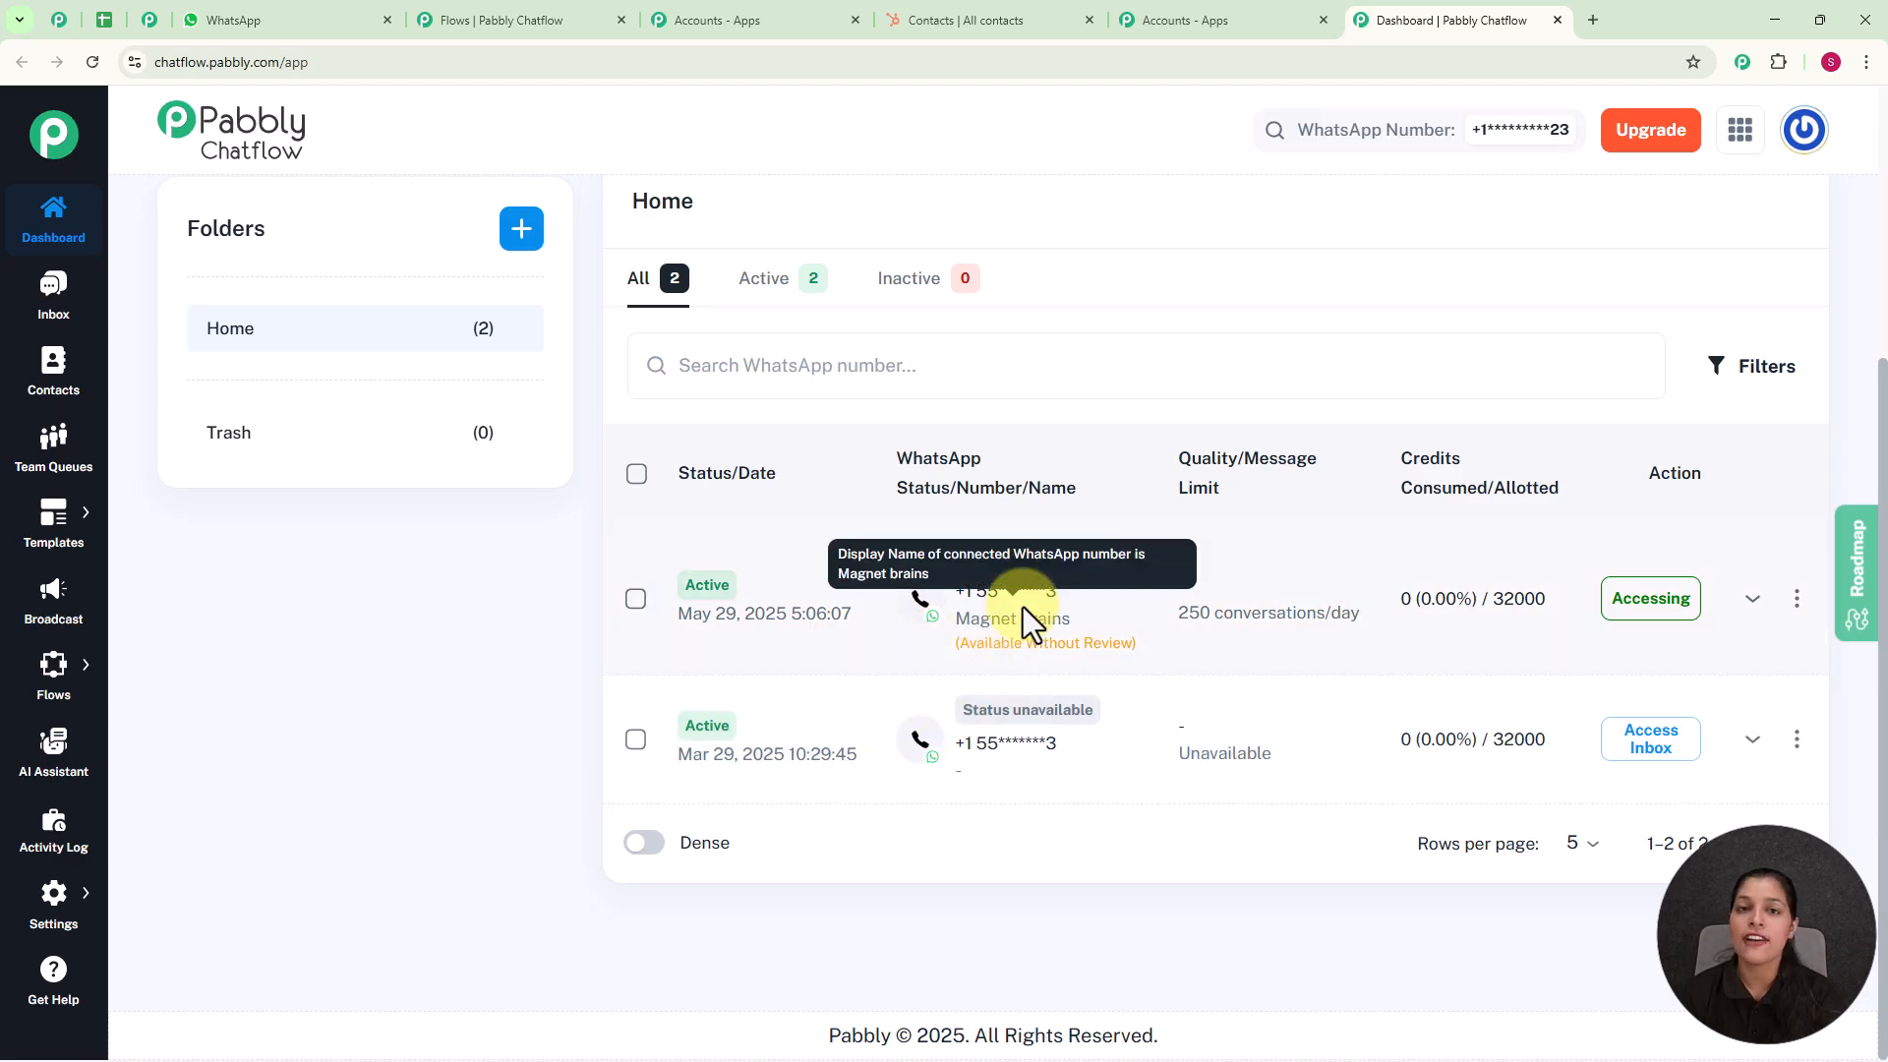
# Step: Review the available connection methods for adding a WhatsApp number
pyautogui.scroll(4, 1023, 605)
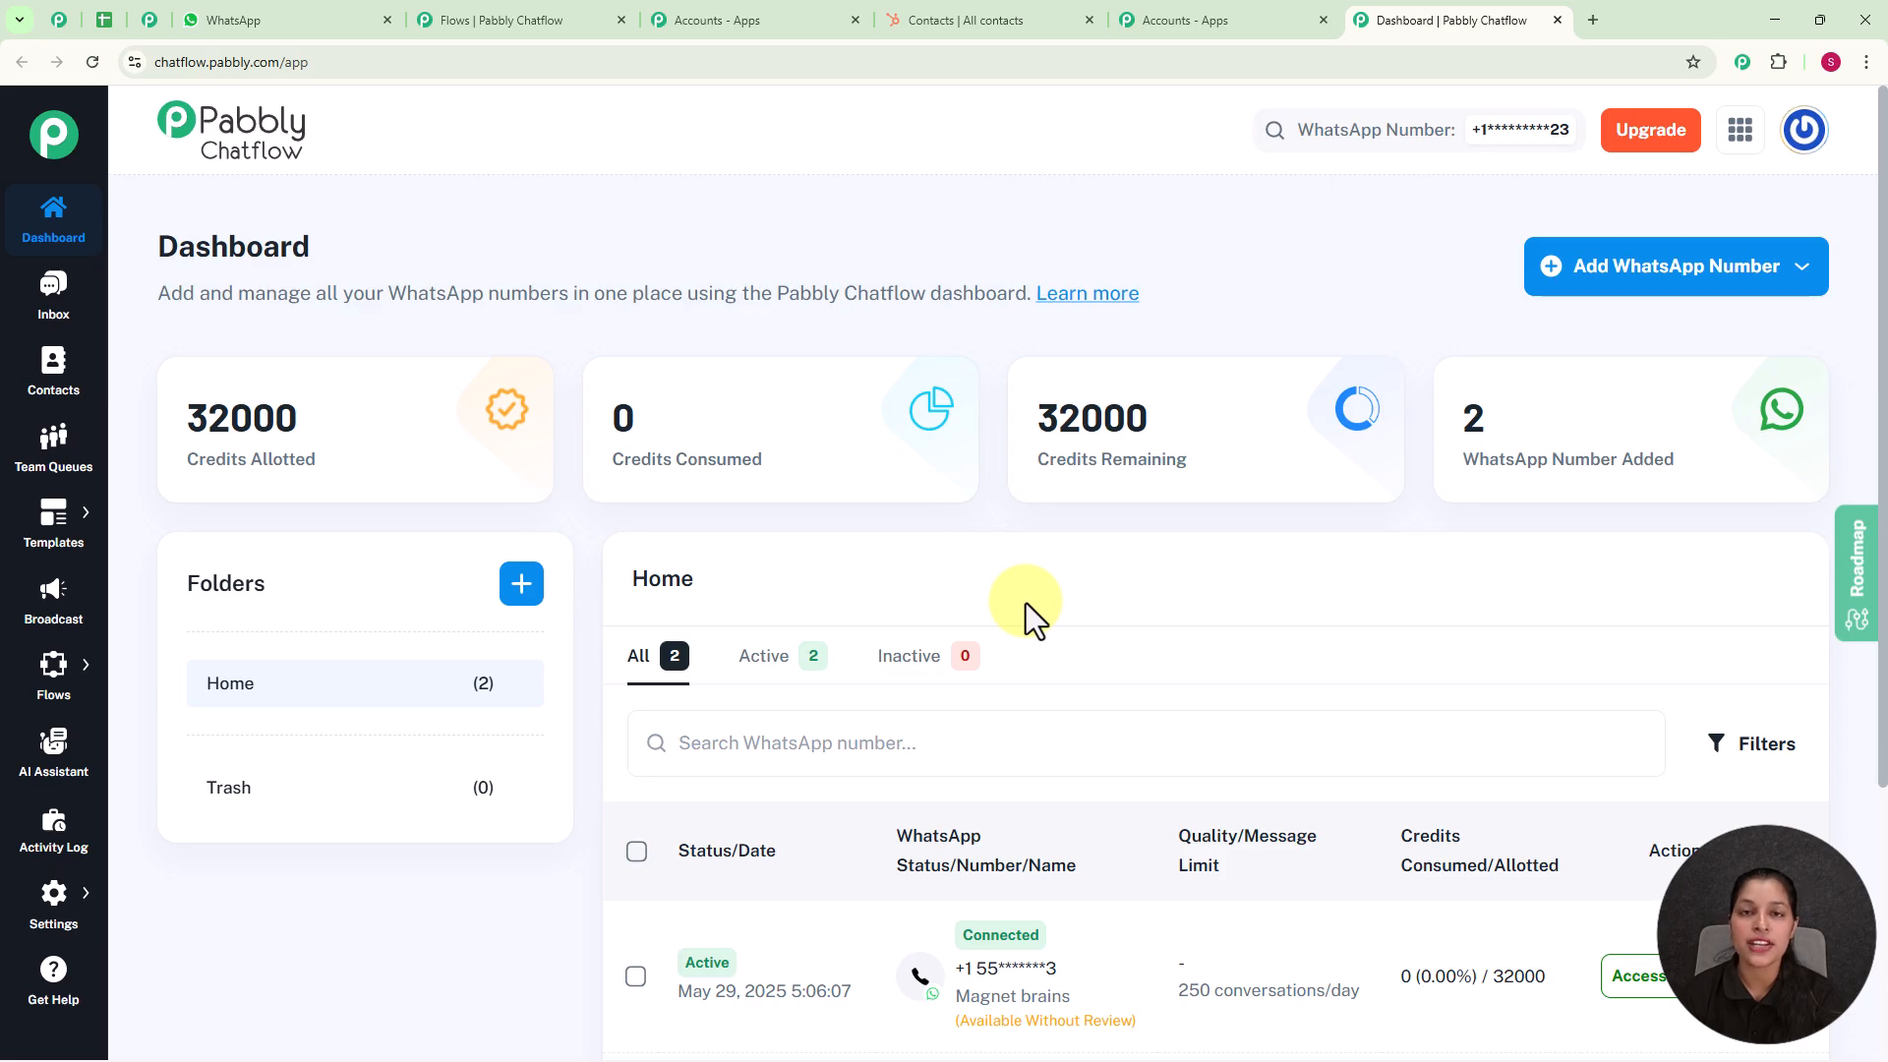
pyautogui.click(1572, 282)
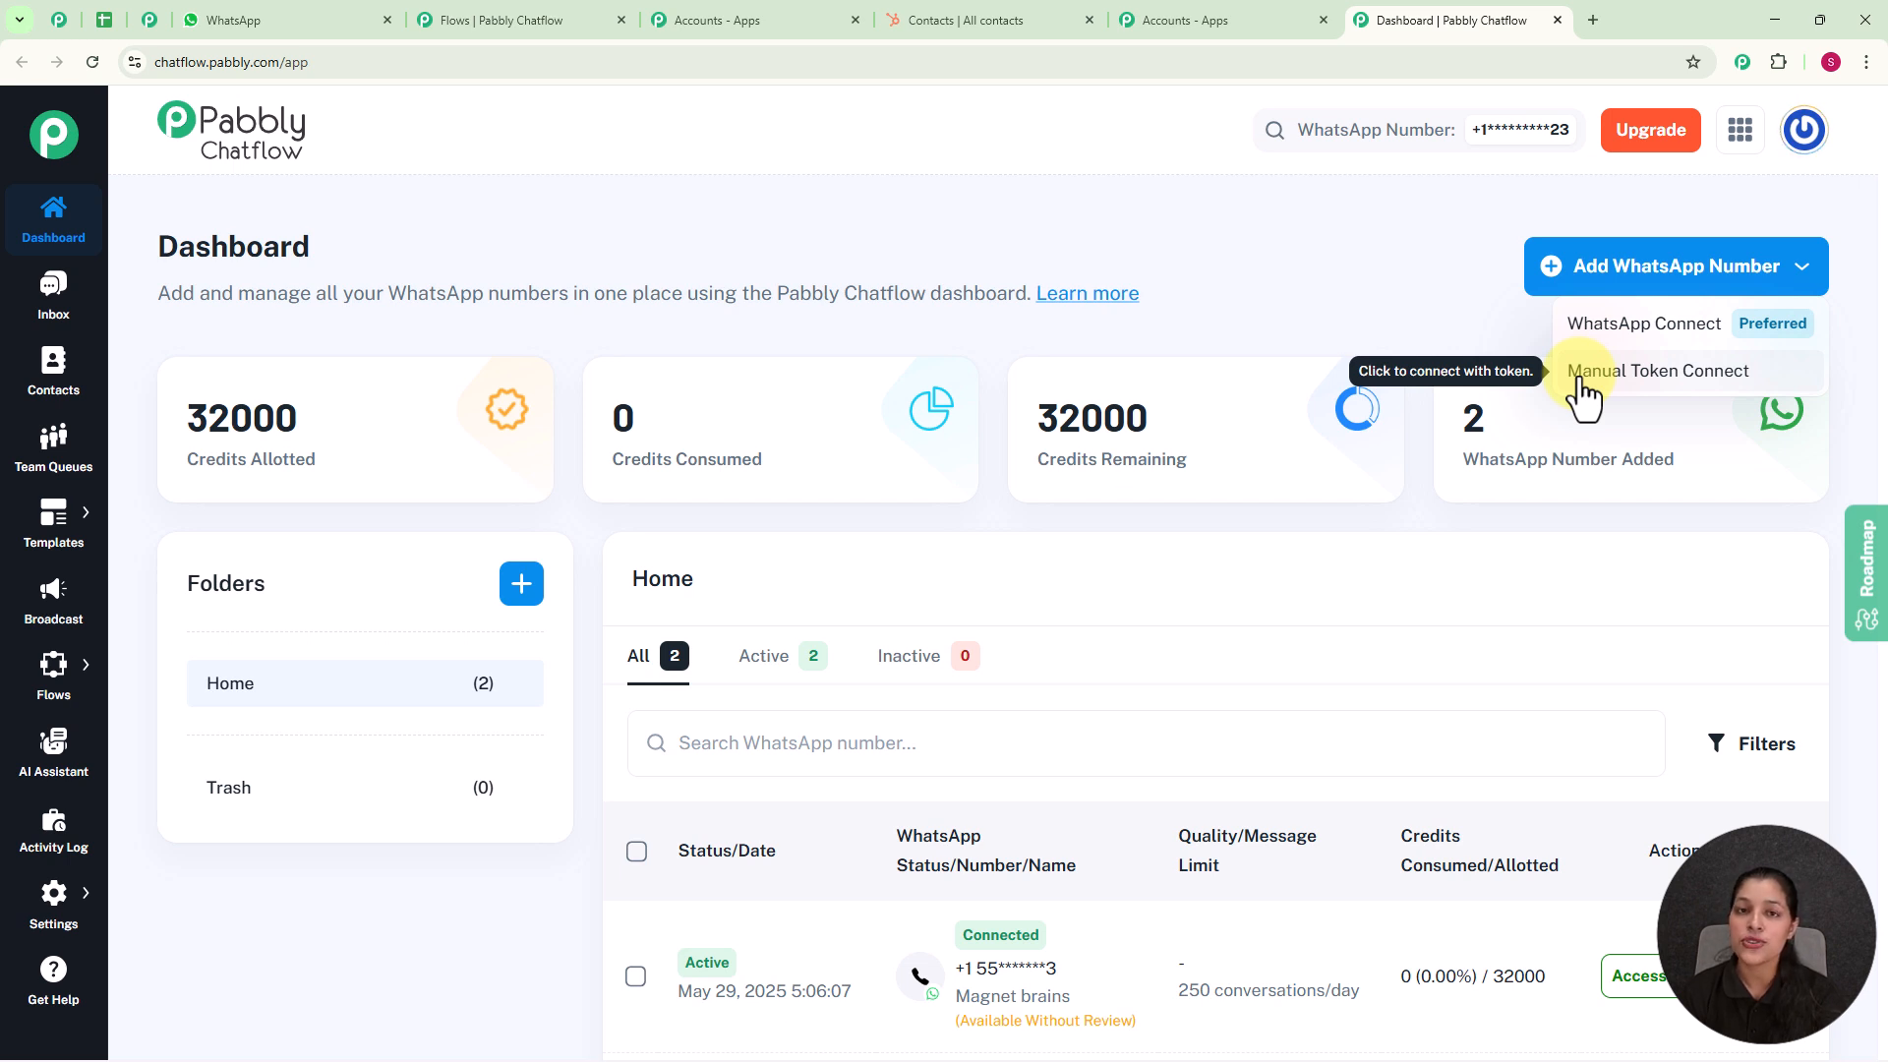
pyautogui.click(1389, 348)
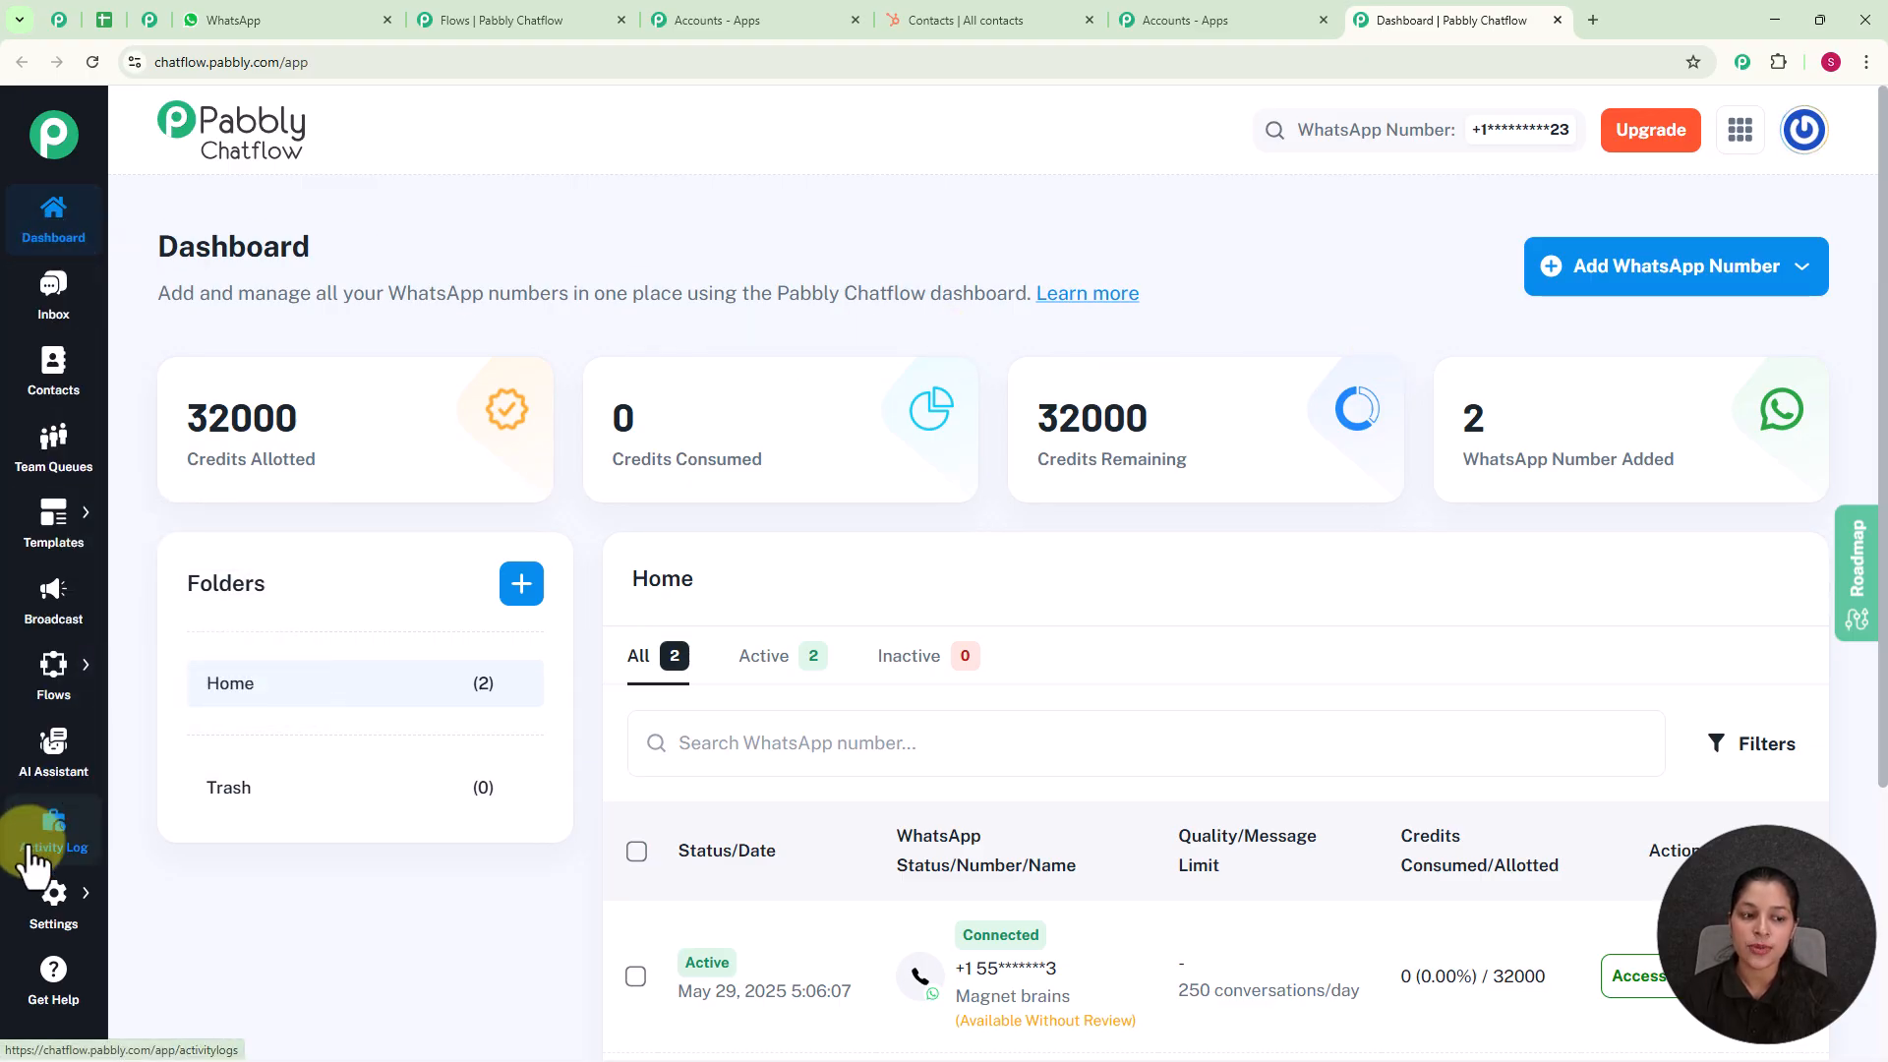
# Step: Open the Flow Builder and look through the list of existing flows
pyautogui.moveTo(39, 890)
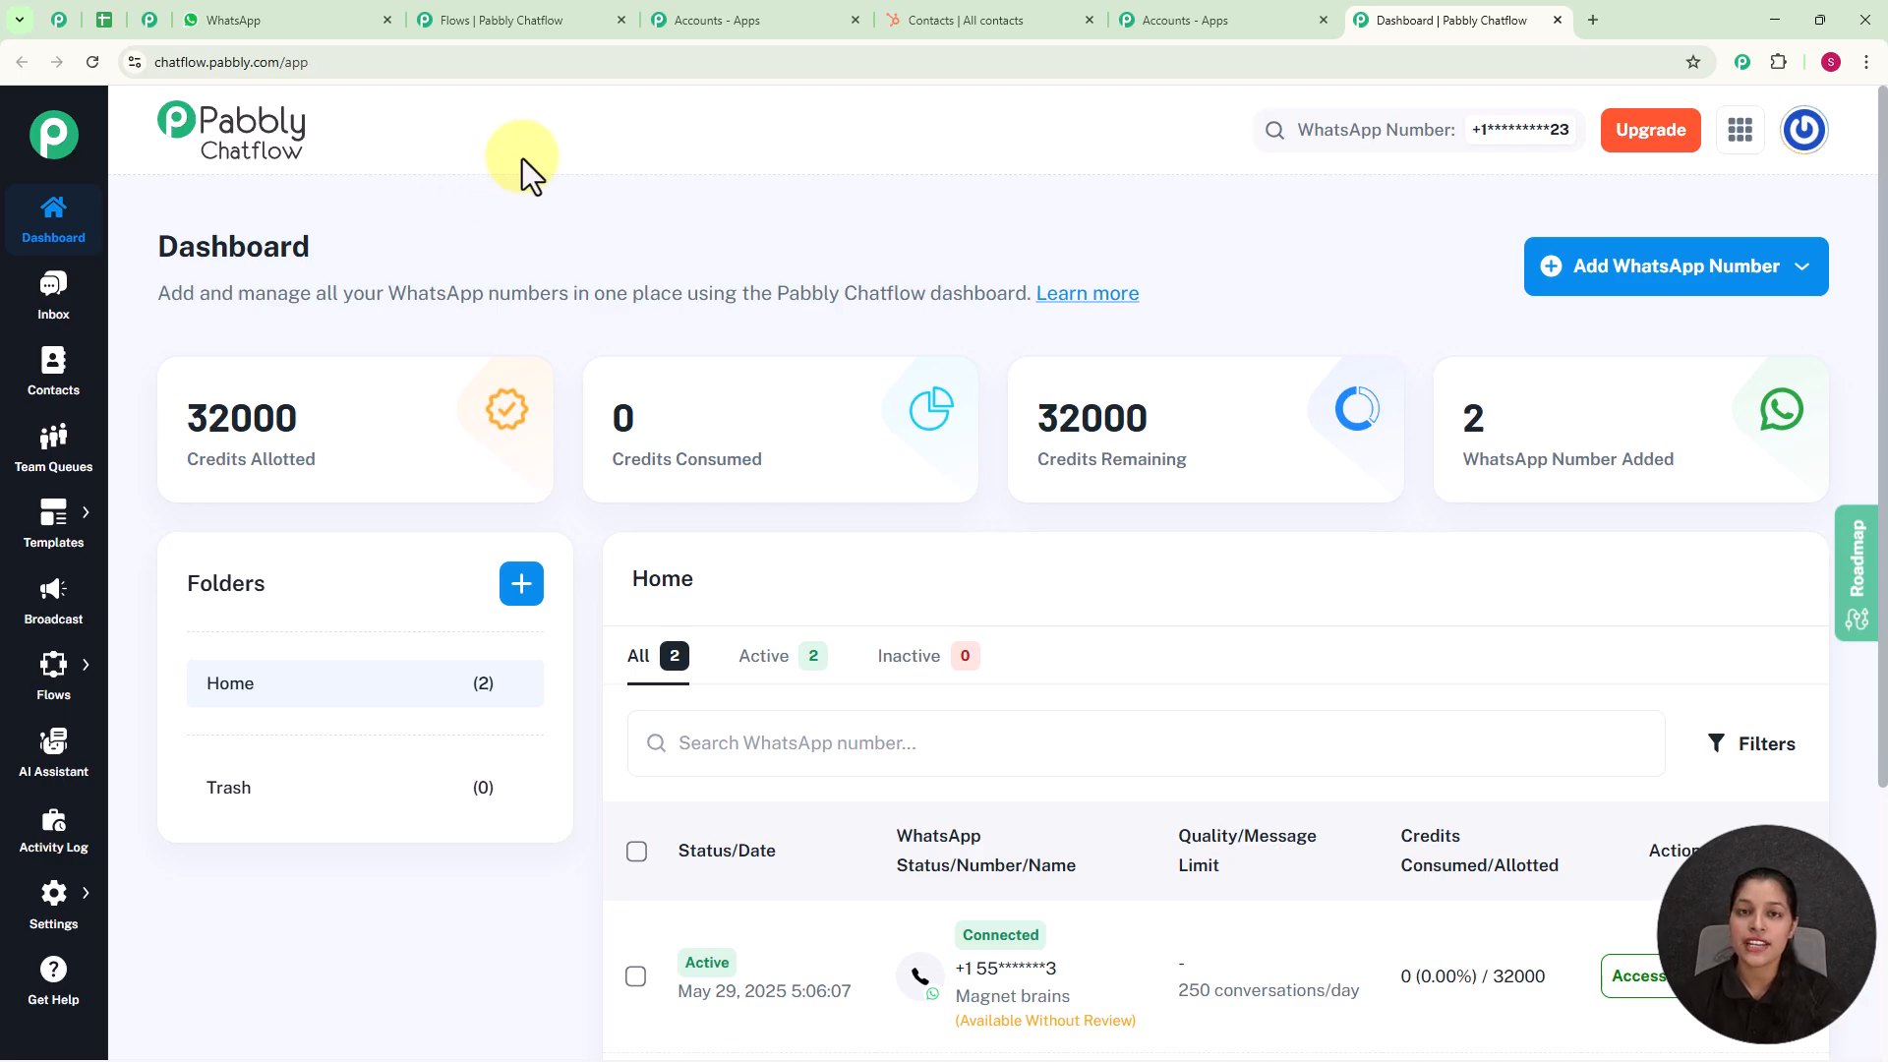
pyautogui.moveTo(54, 648)
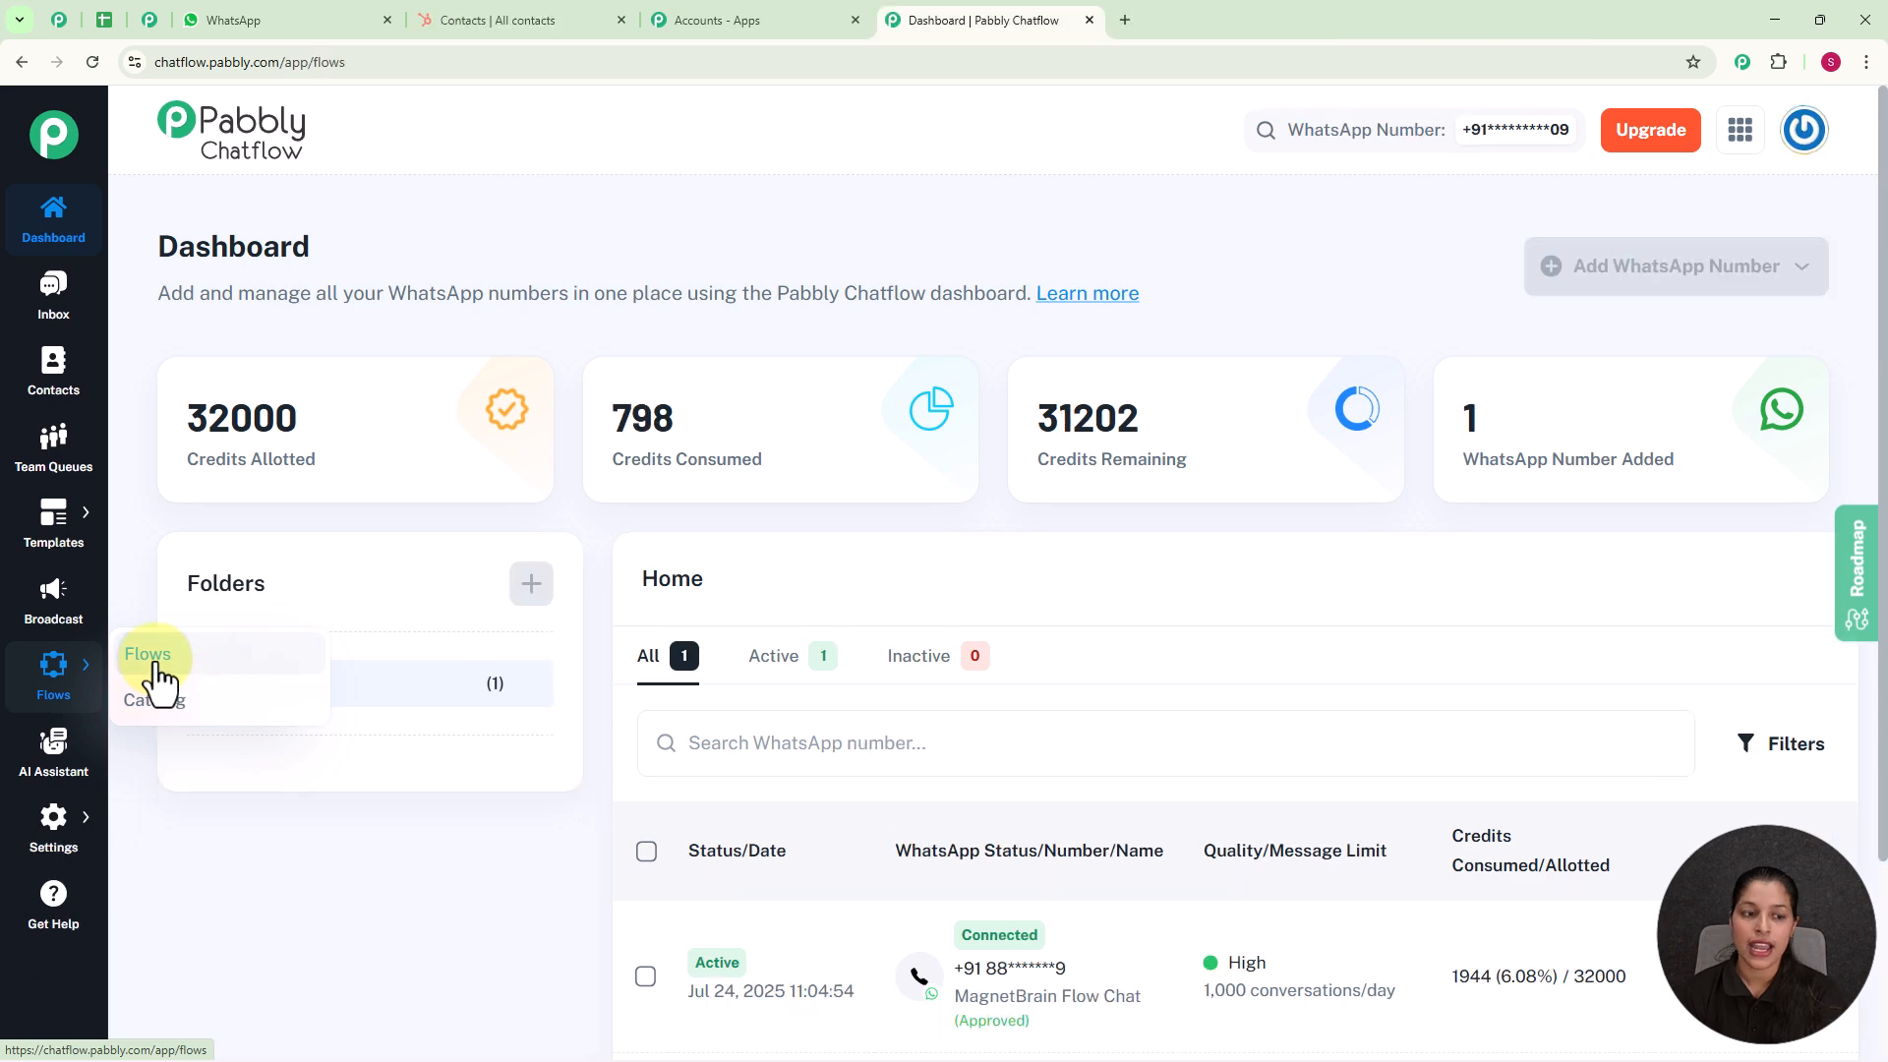
pyautogui.click(156, 668)
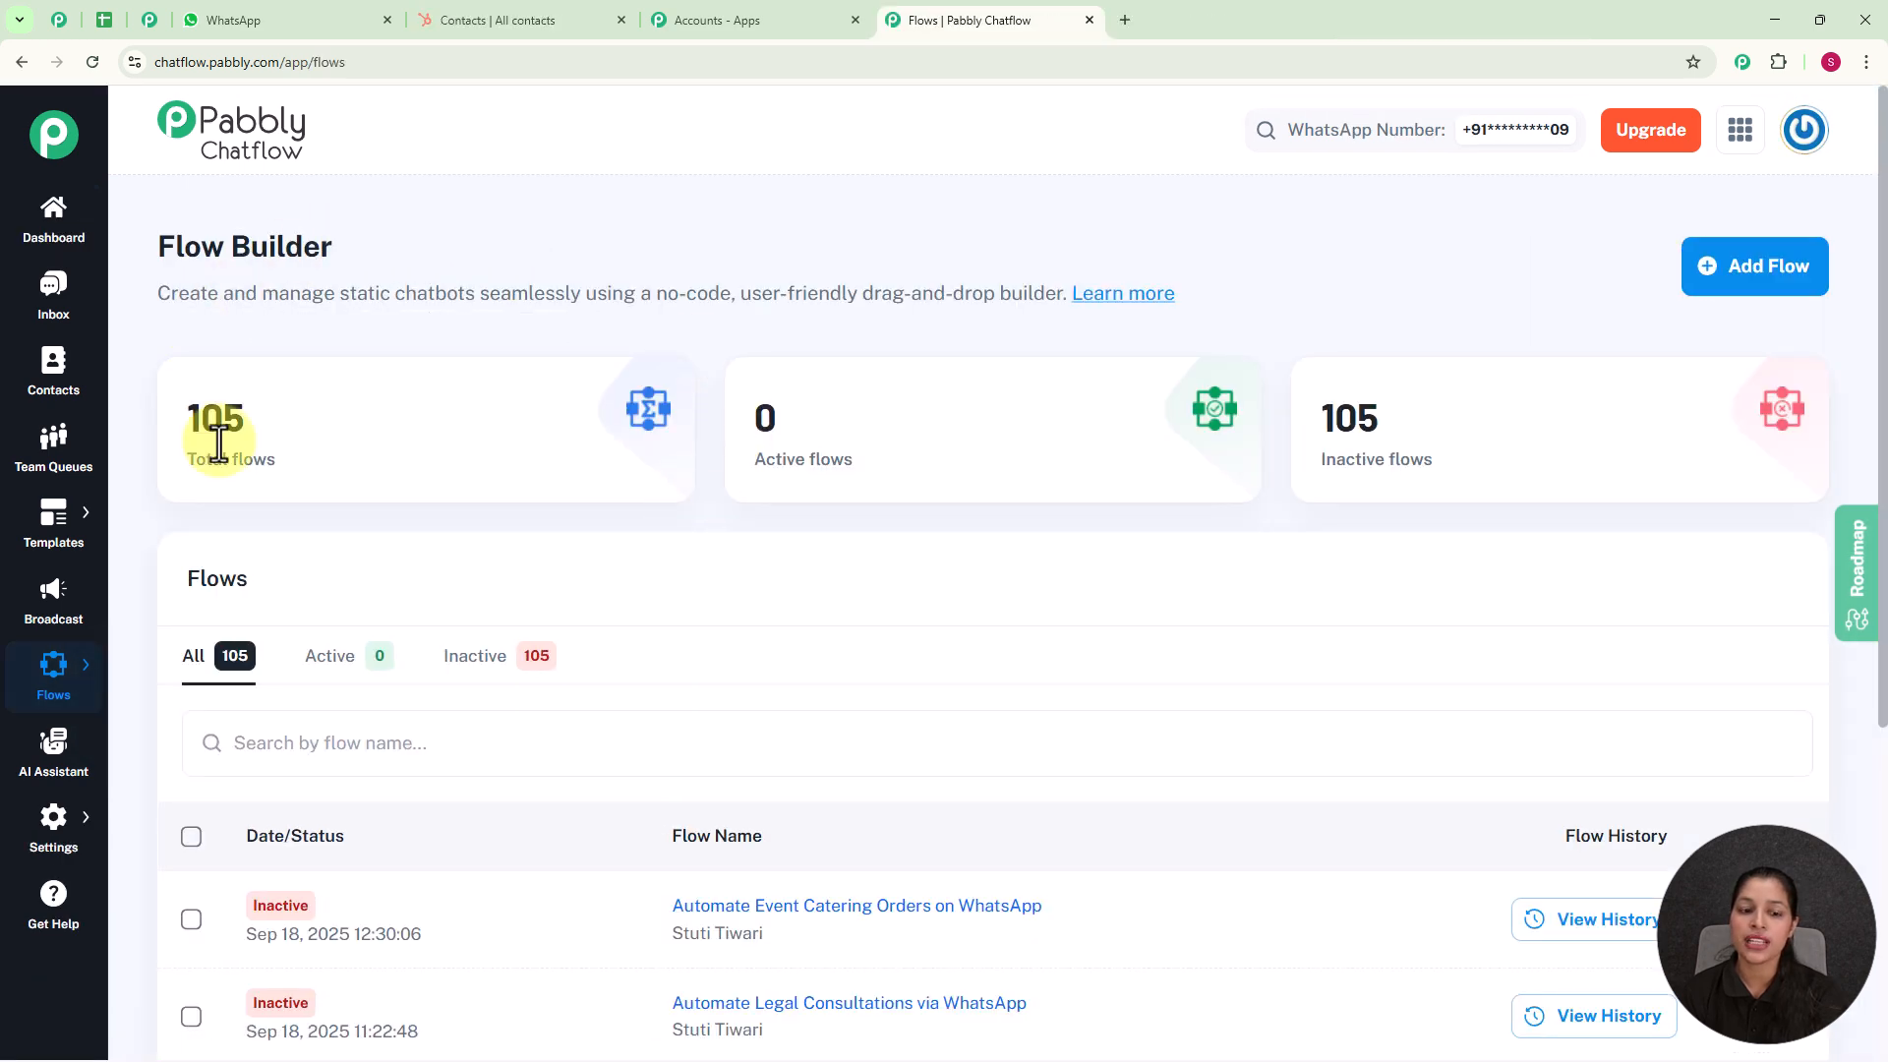
pyautogui.scroll(-4, 688, 747)
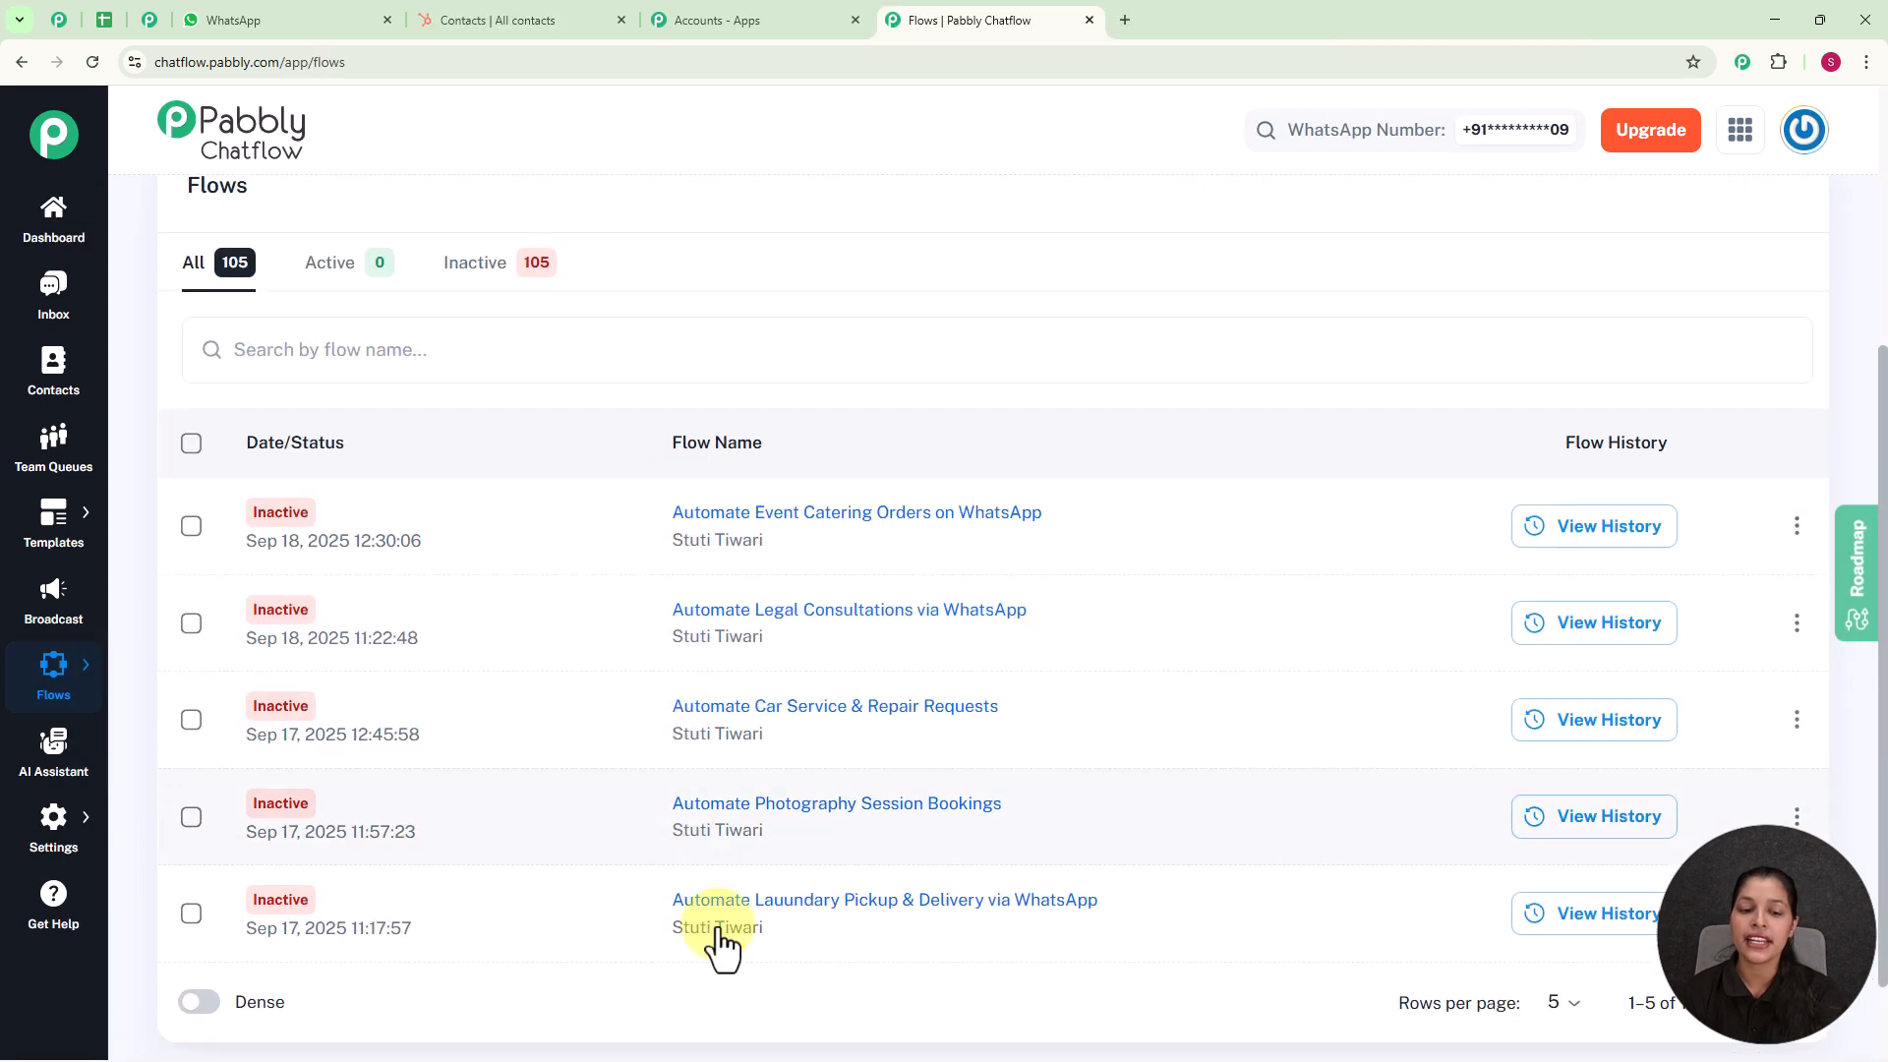
pyautogui.scroll(3, 669, 403)
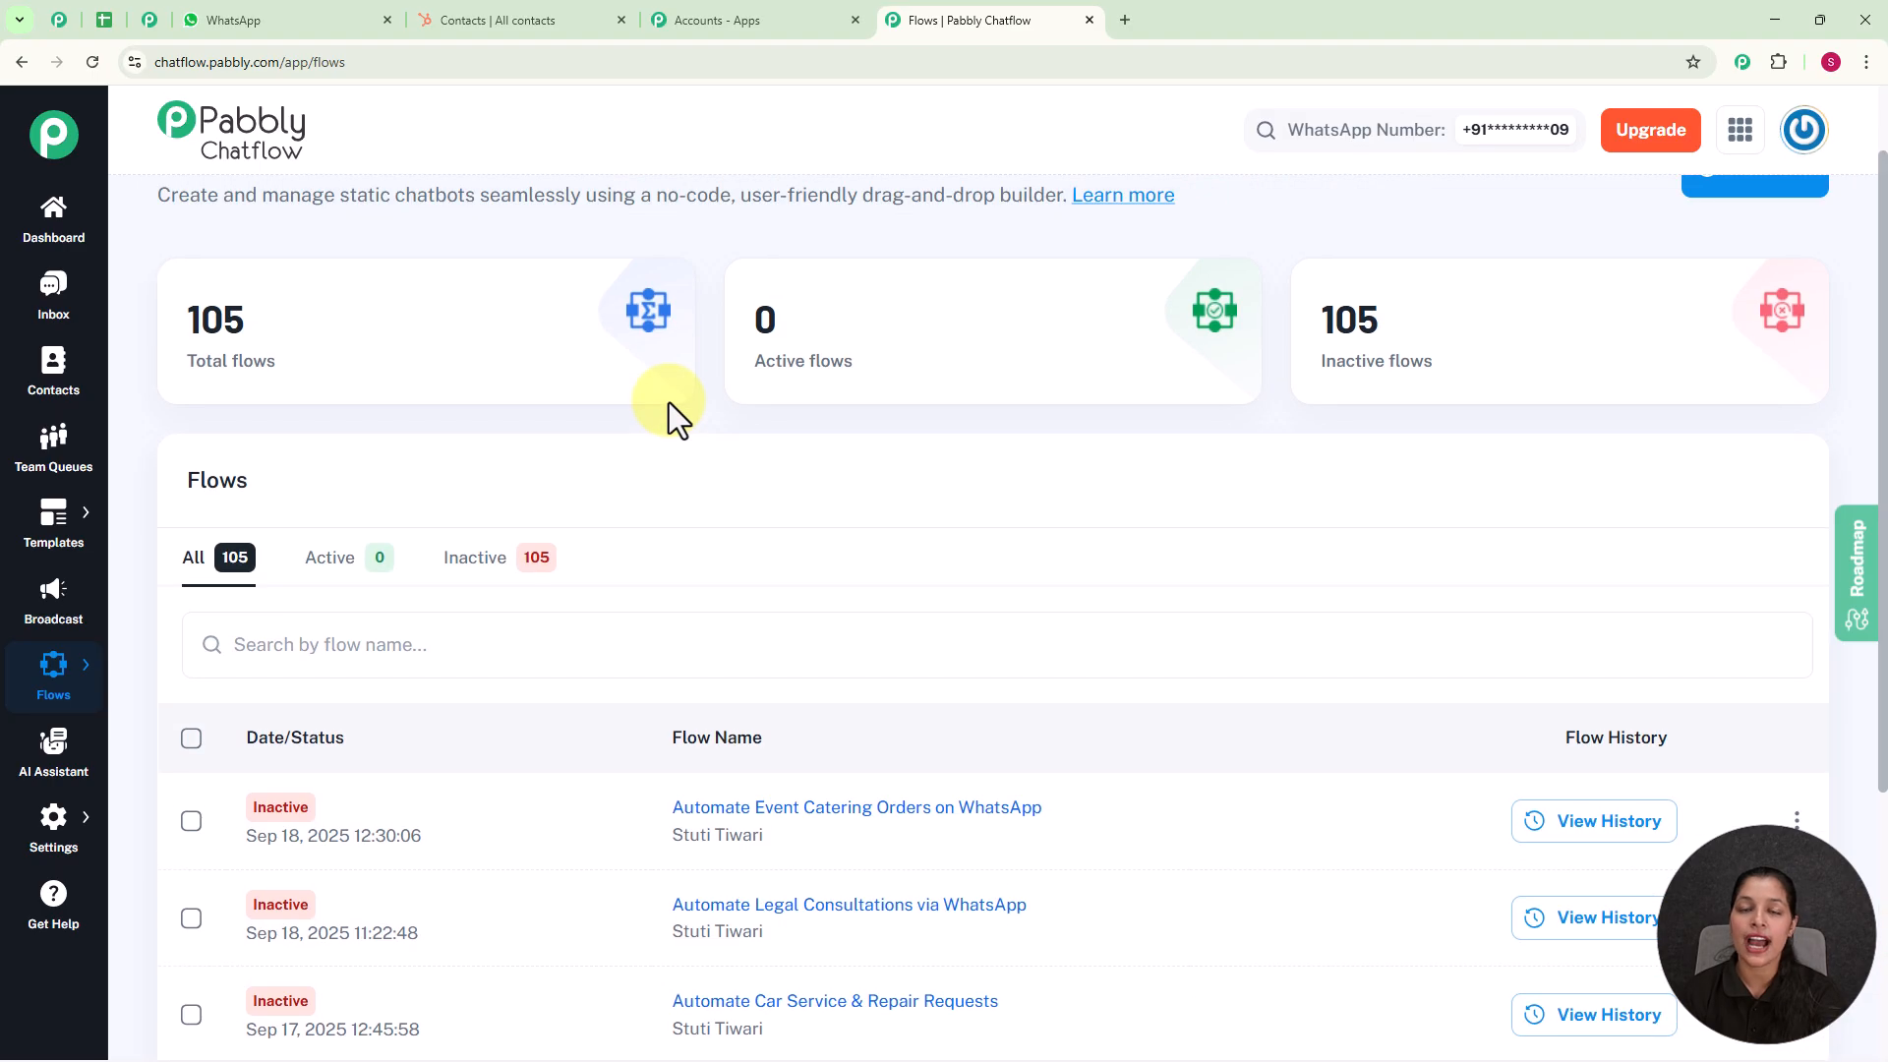
pyautogui.scroll(1, 669, 404)
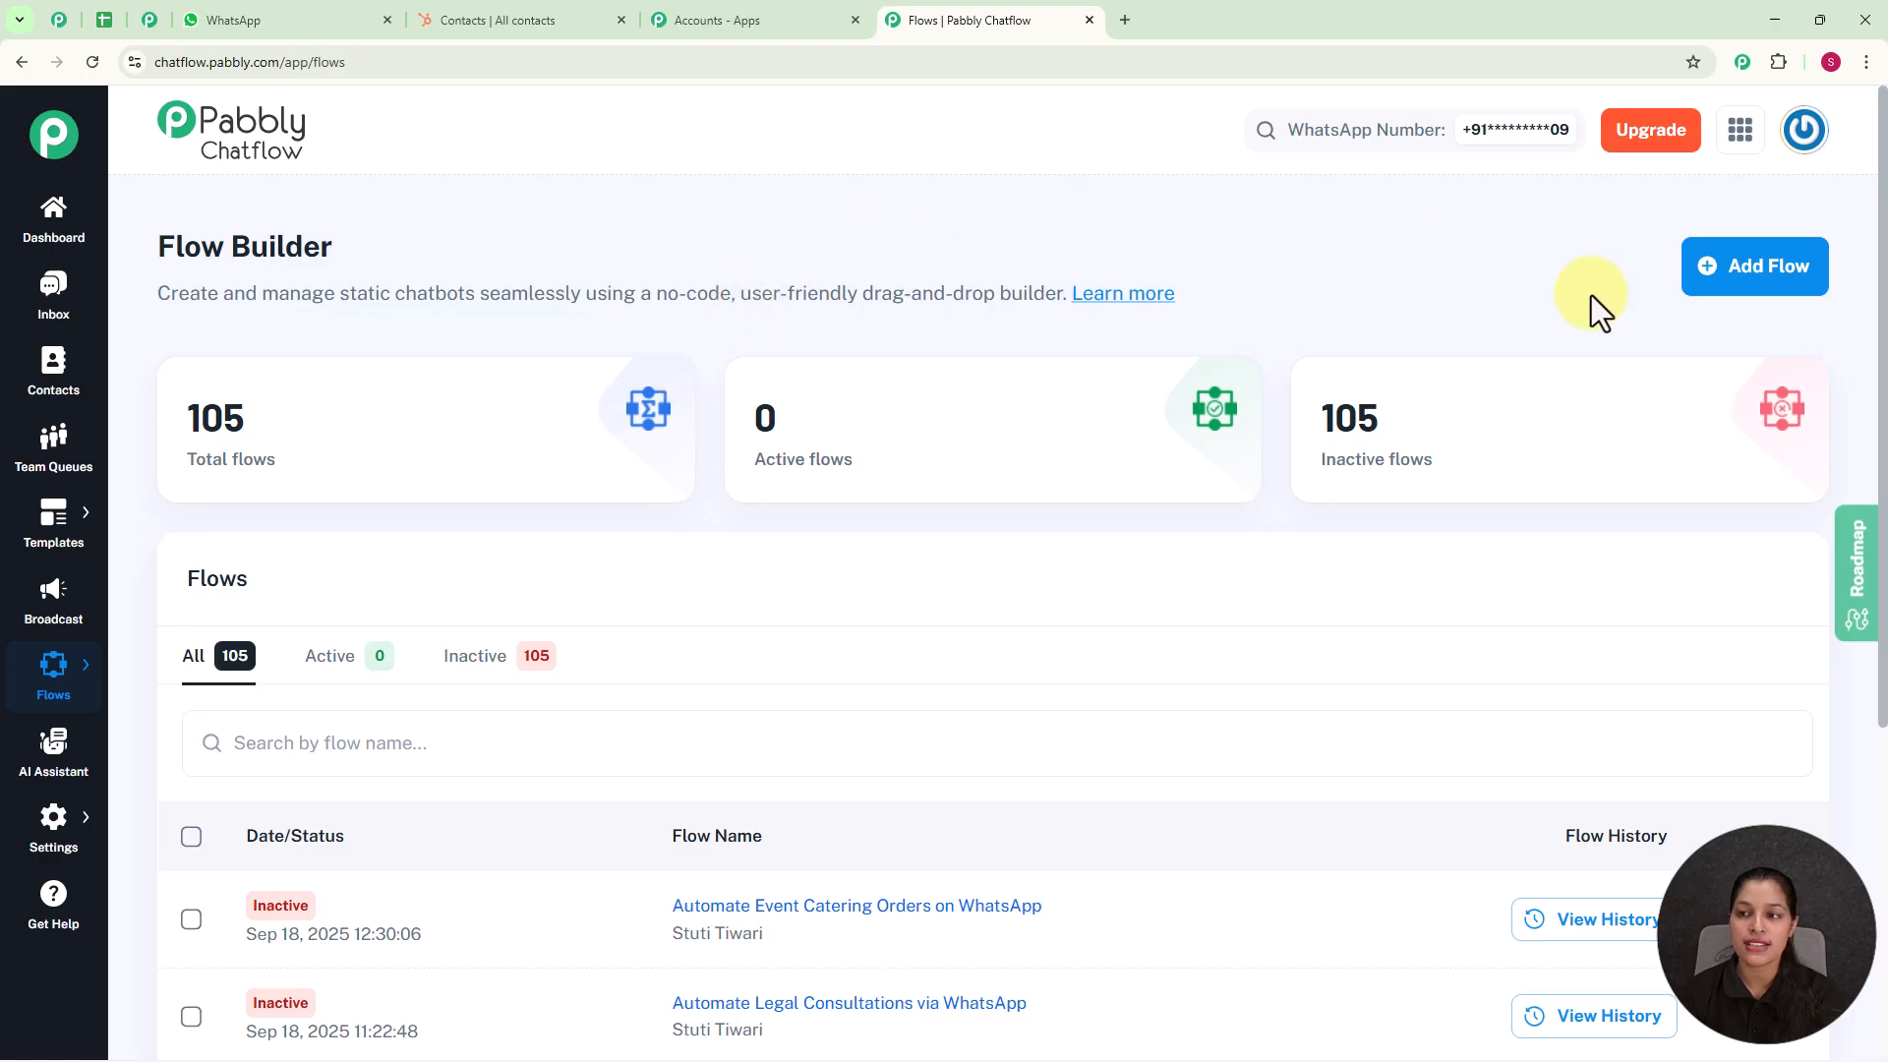
# Step: Create a new flow and name it "Automate Pest Control Bookings on WhatsApp"
pyautogui.click(1788, 273)
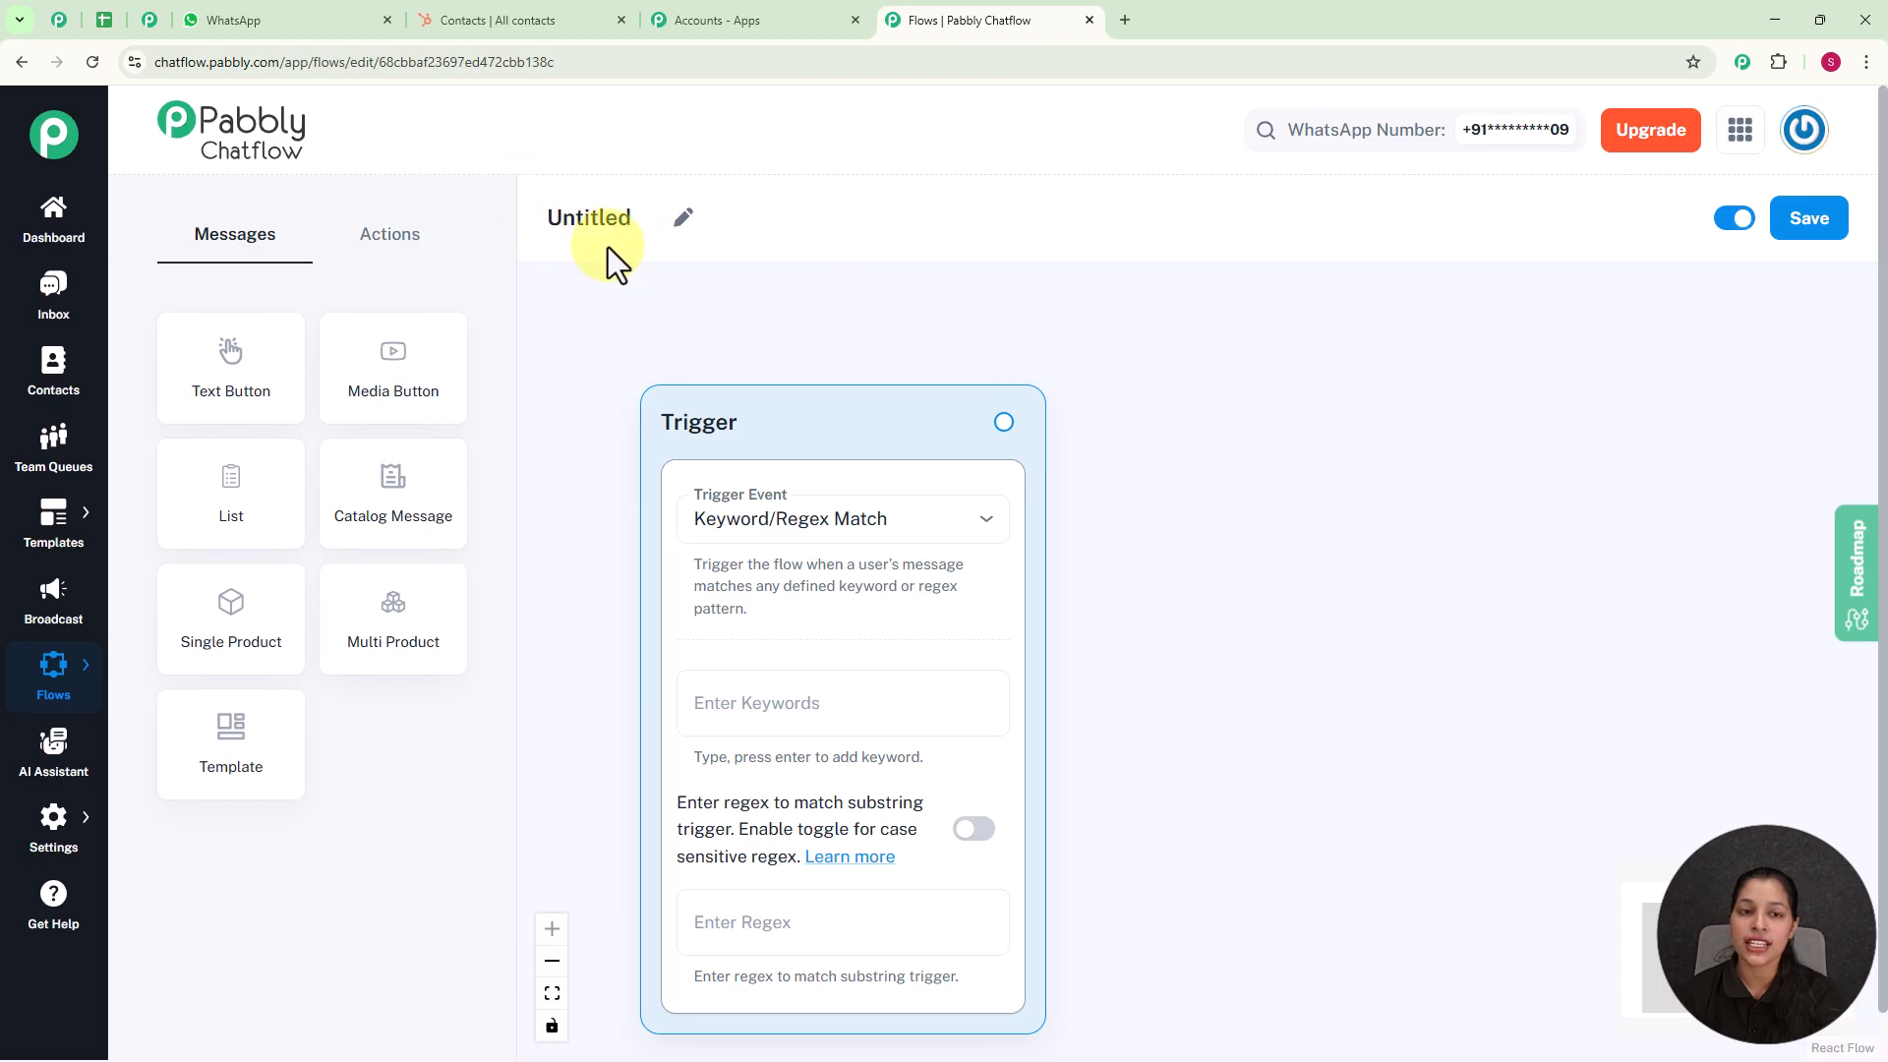
pyautogui.click(687, 224)
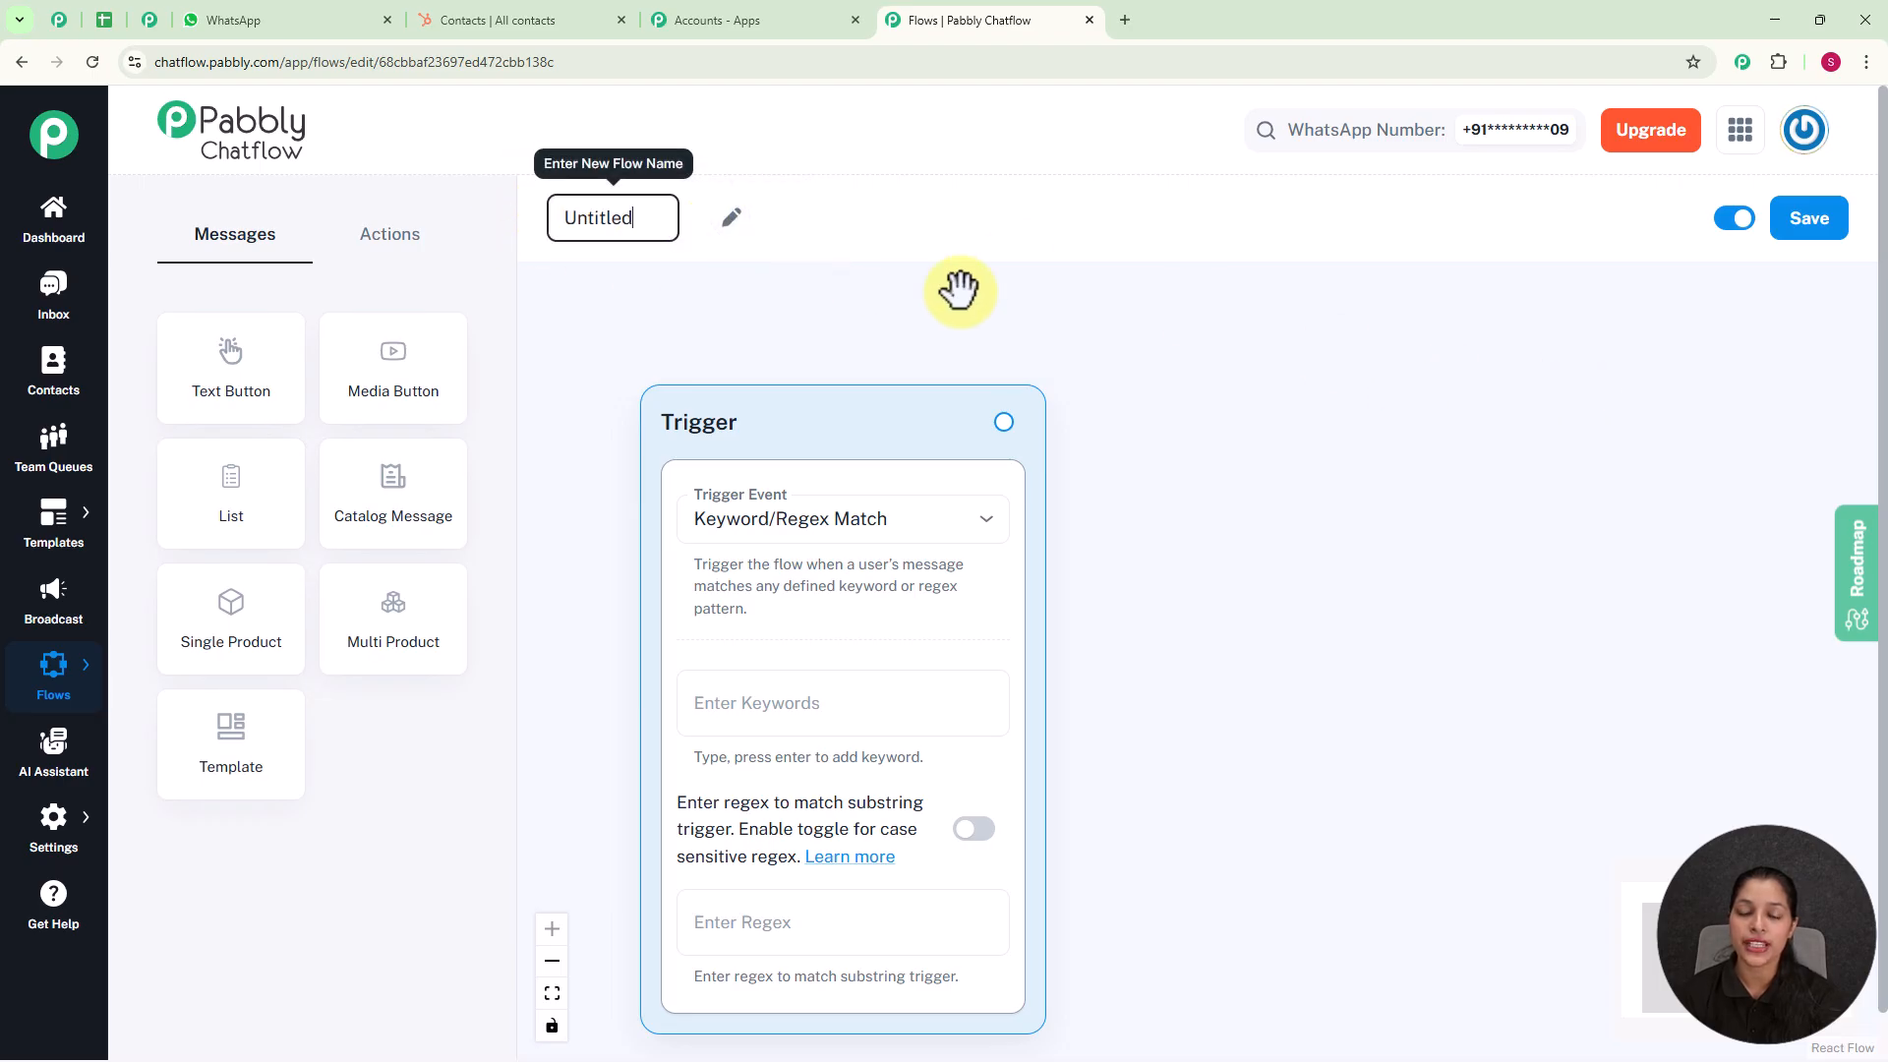
pyautogui.press('BackSpace')
pyautogui.press('BackSpace')
pyautogui.press('BackSpace')
pyautogui.press('BackSpace')
pyautogui.press('BackSpace')
pyautogui.press('BackSpace')
pyautogui.press('BackSpace')
pyautogui.press('BackSpace')
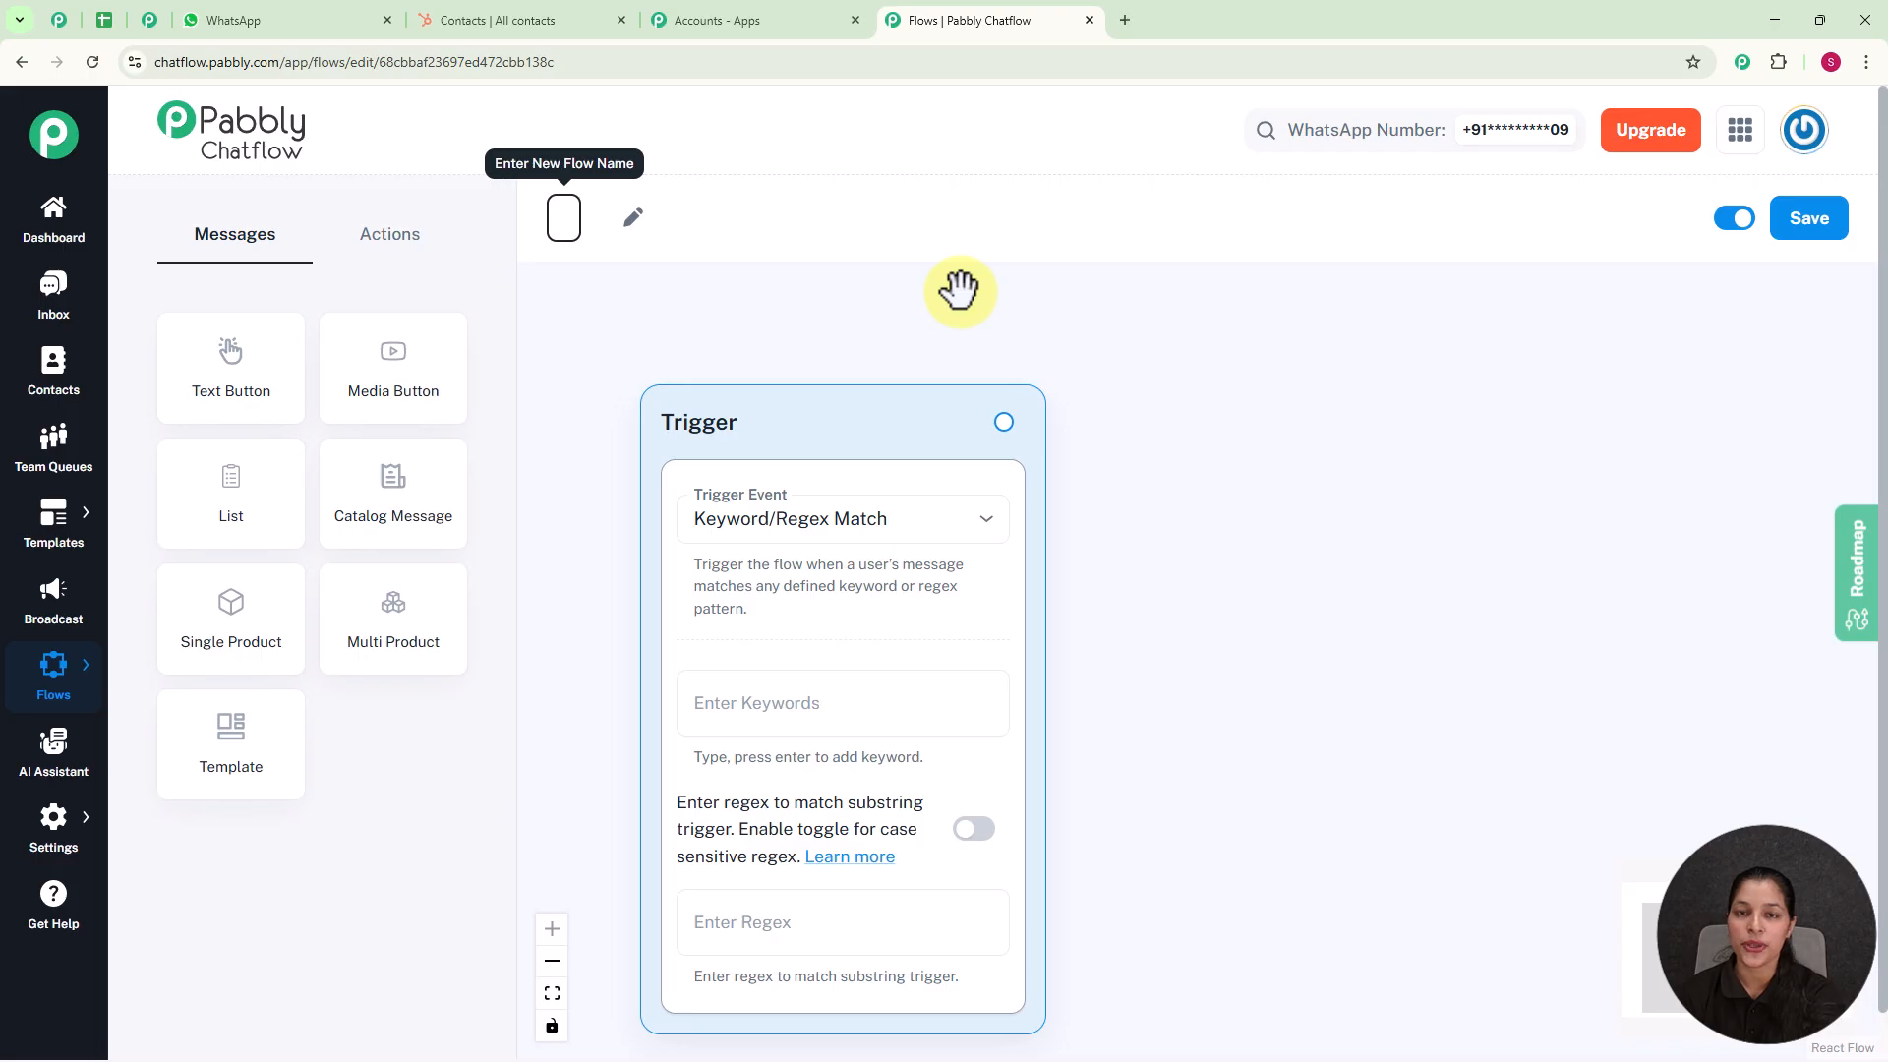
pyautogui.write('Automate Pest Control Bookings on WhatsApp')
pyautogui.press('Return')
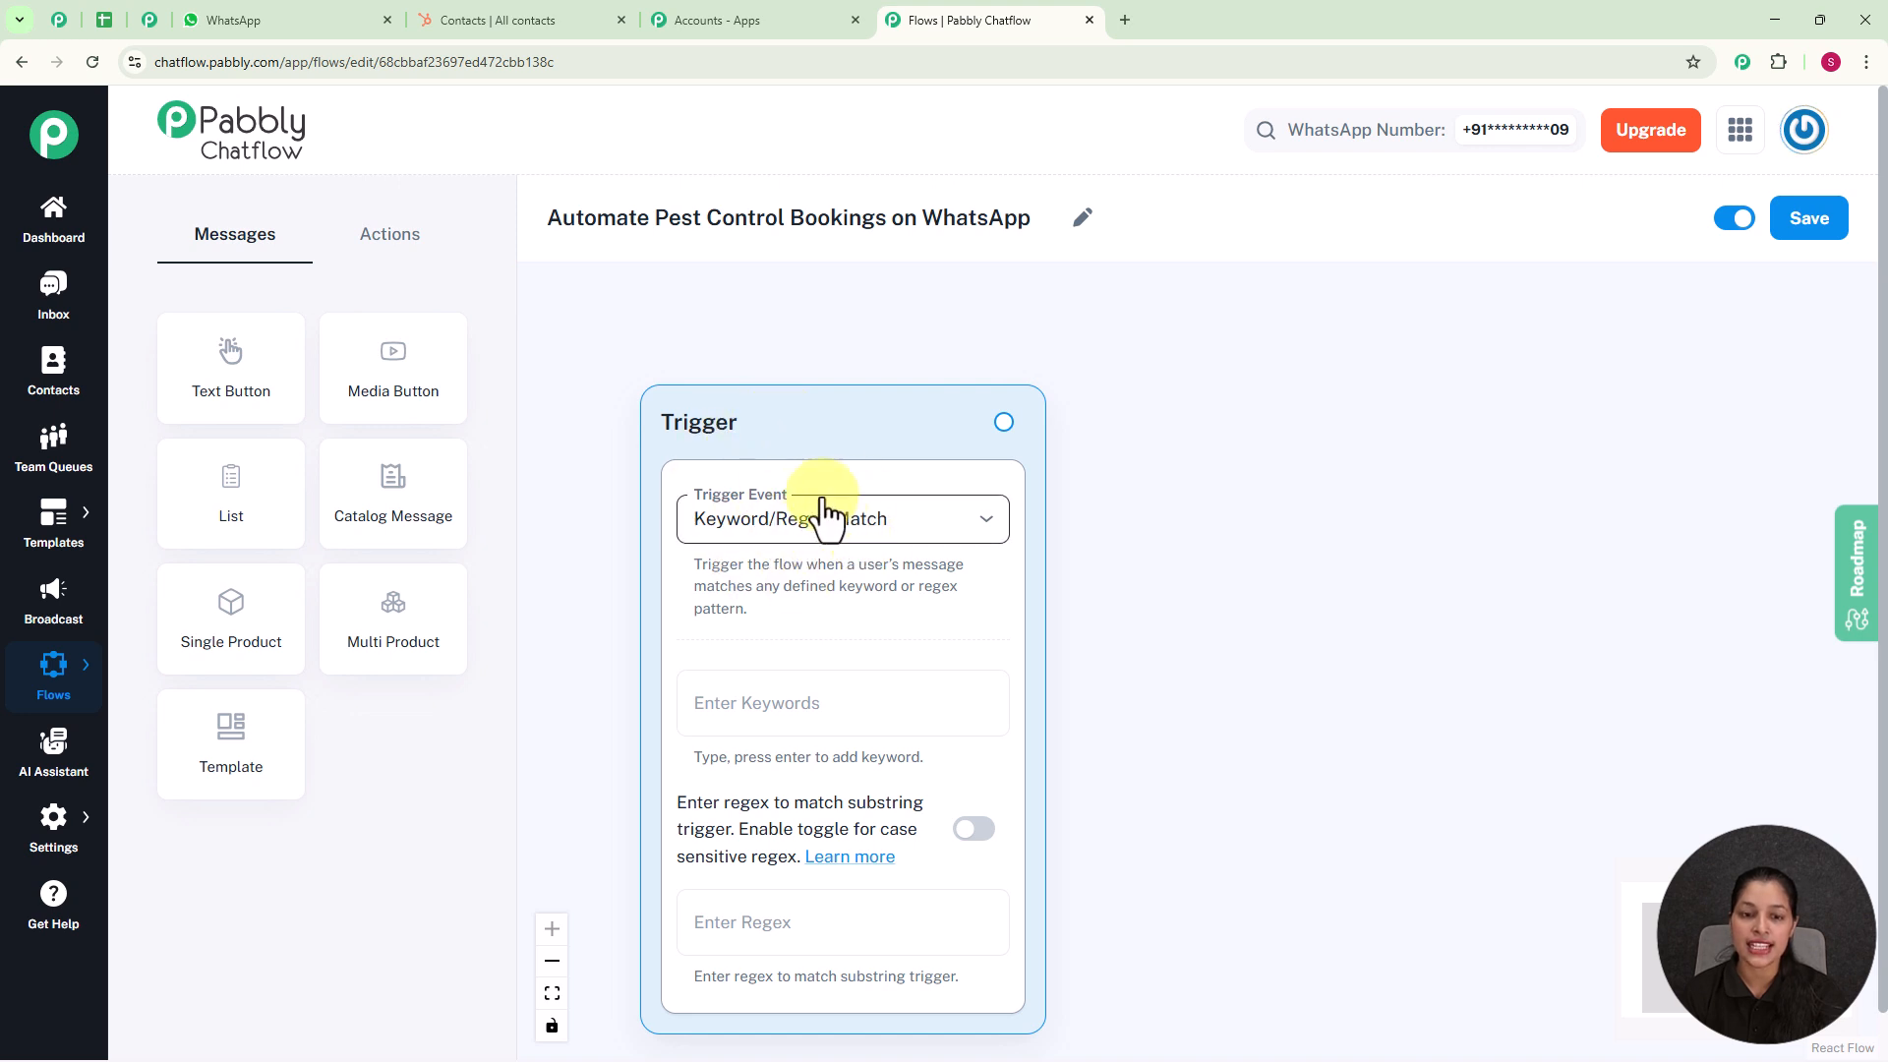
# Step: Review the trigger events, keep Keyword/Regex Match, and add "Pest Control" as the trigger keyword
pyautogui.click(927, 536)
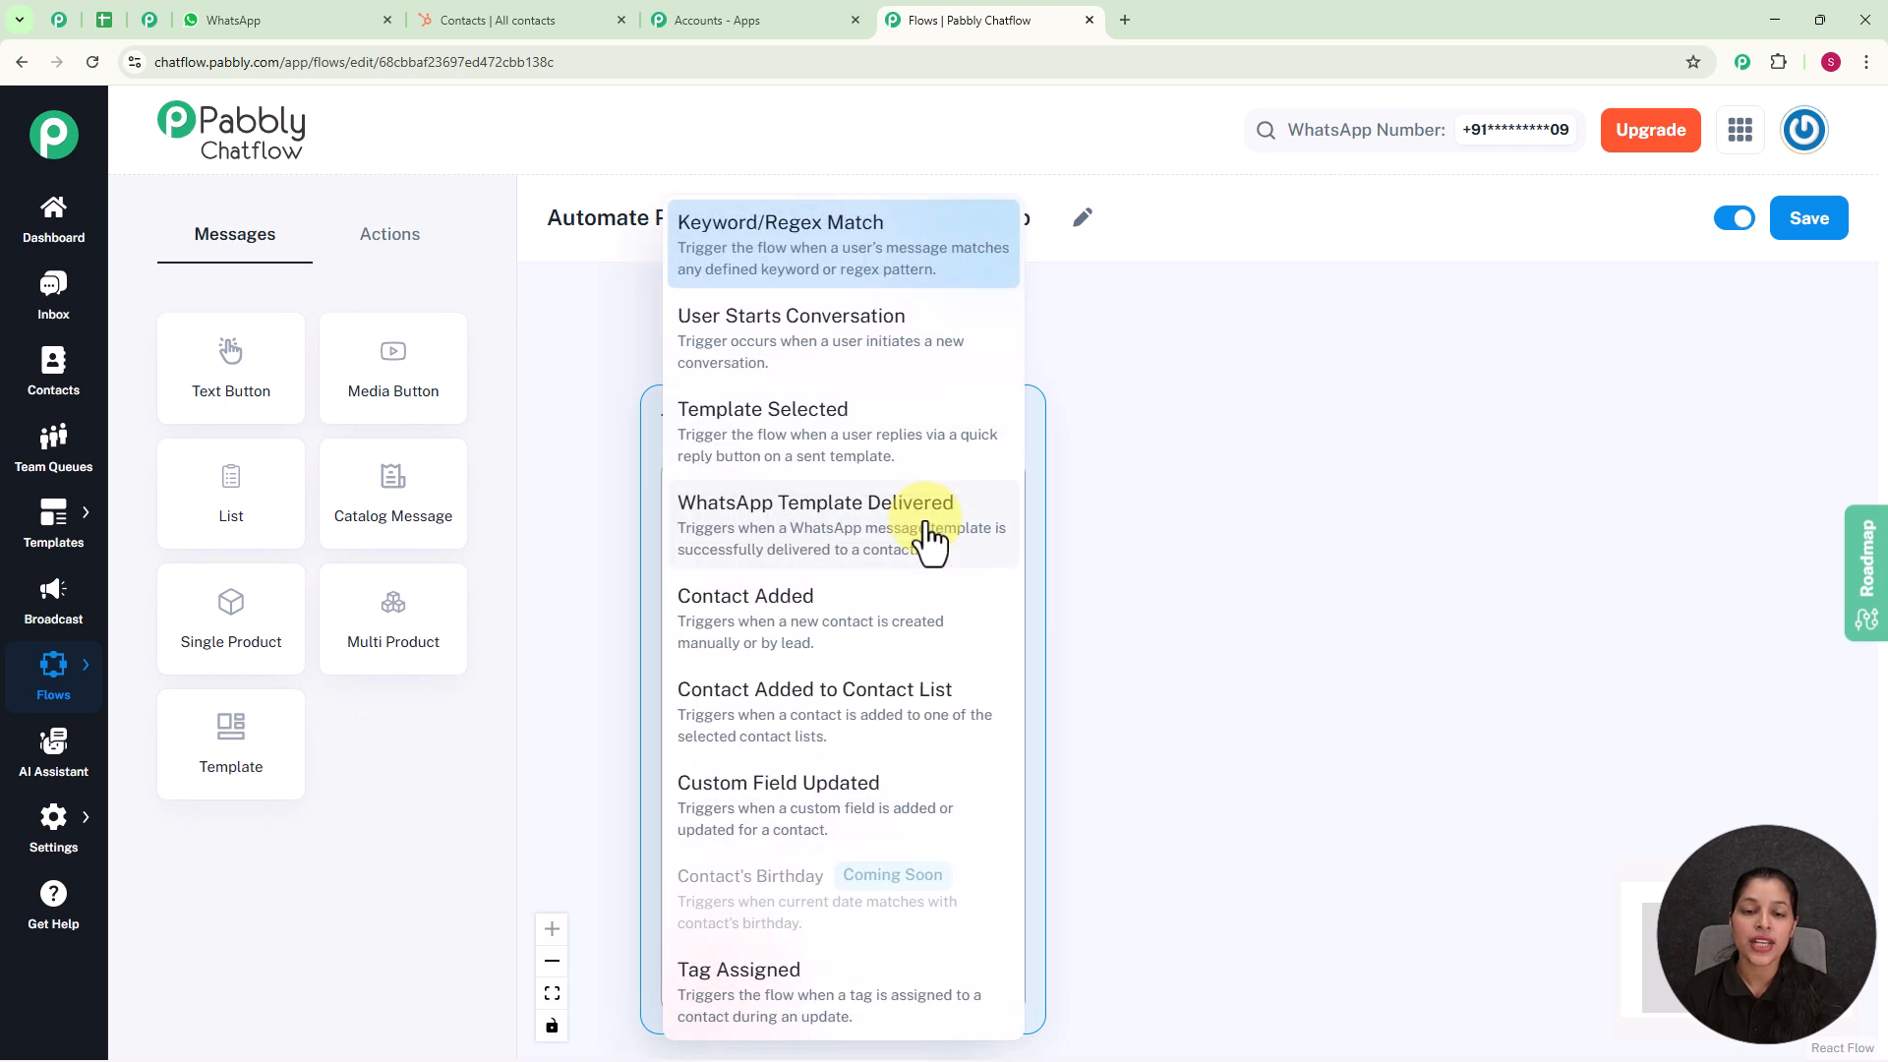
pyautogui.click(1284, 525)
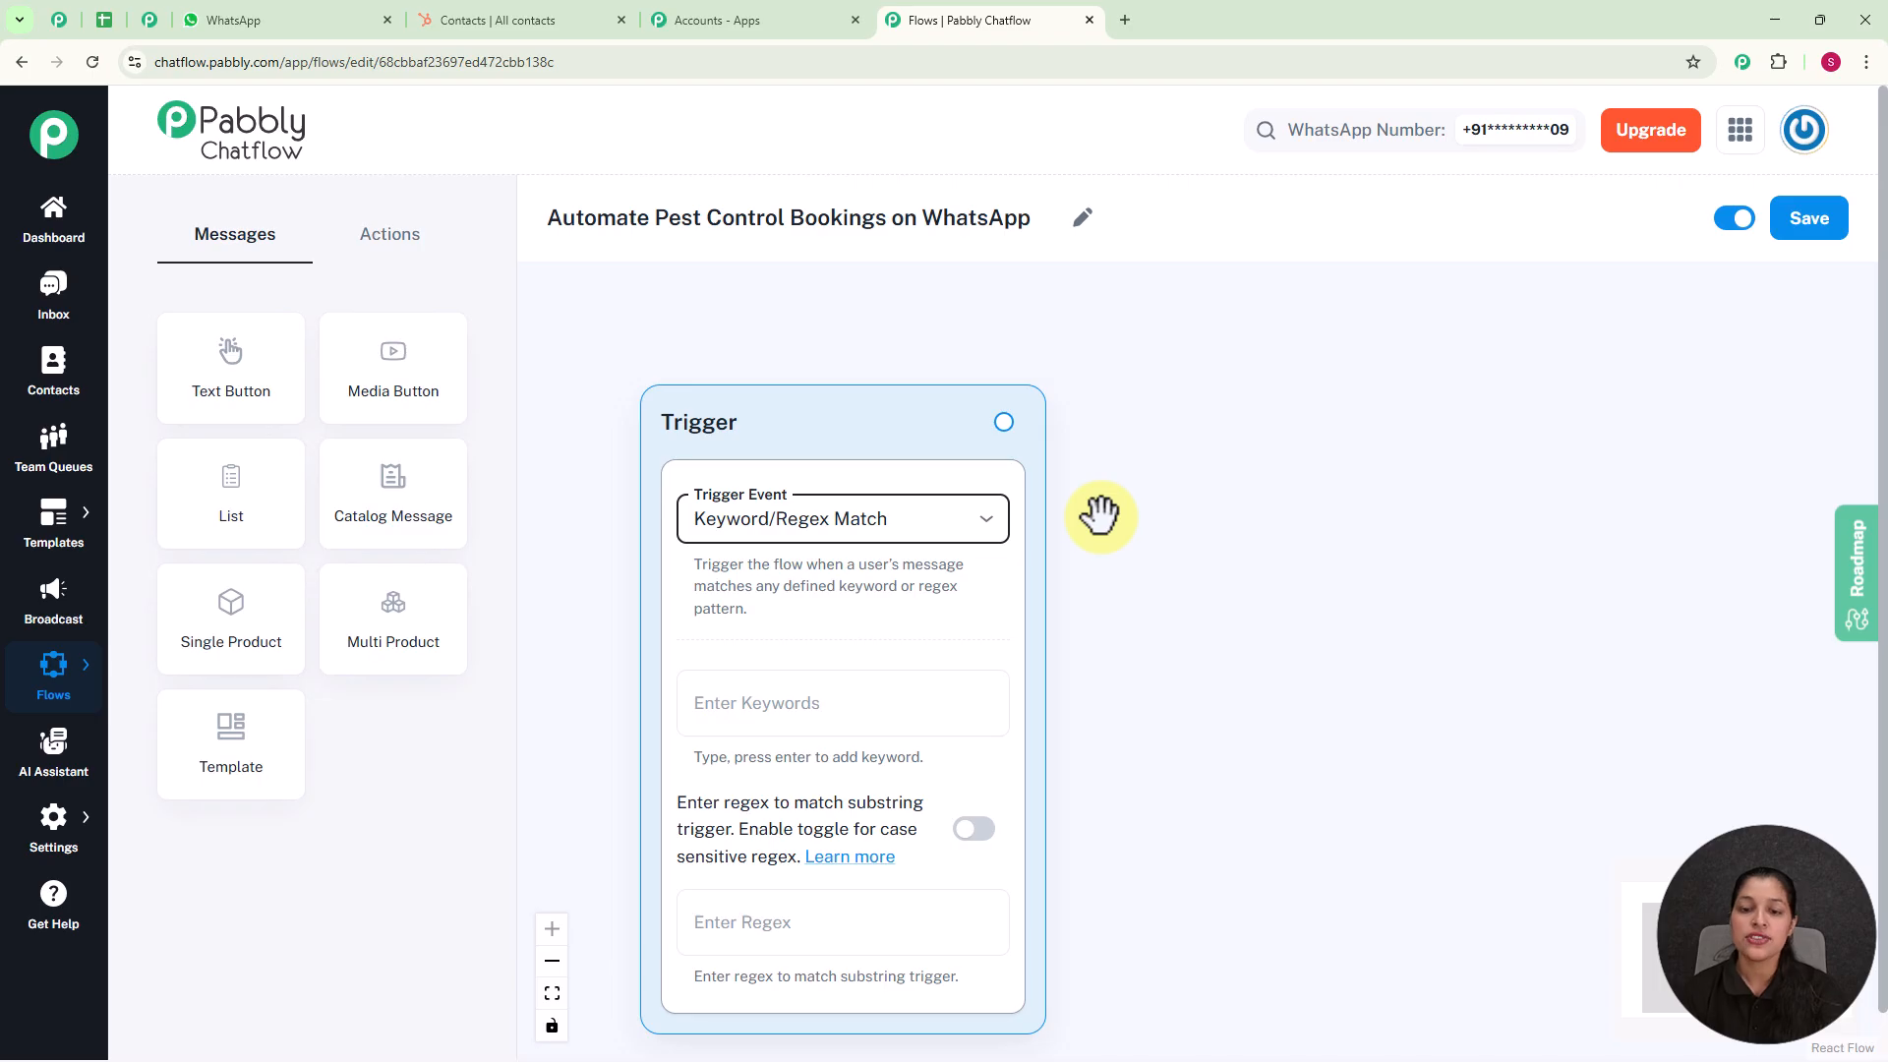
pyautogui.scroll(-2, 1099, 513)
pyautogui.moveTo(1134, 590); pyautogui.dragTo(1065, 526)
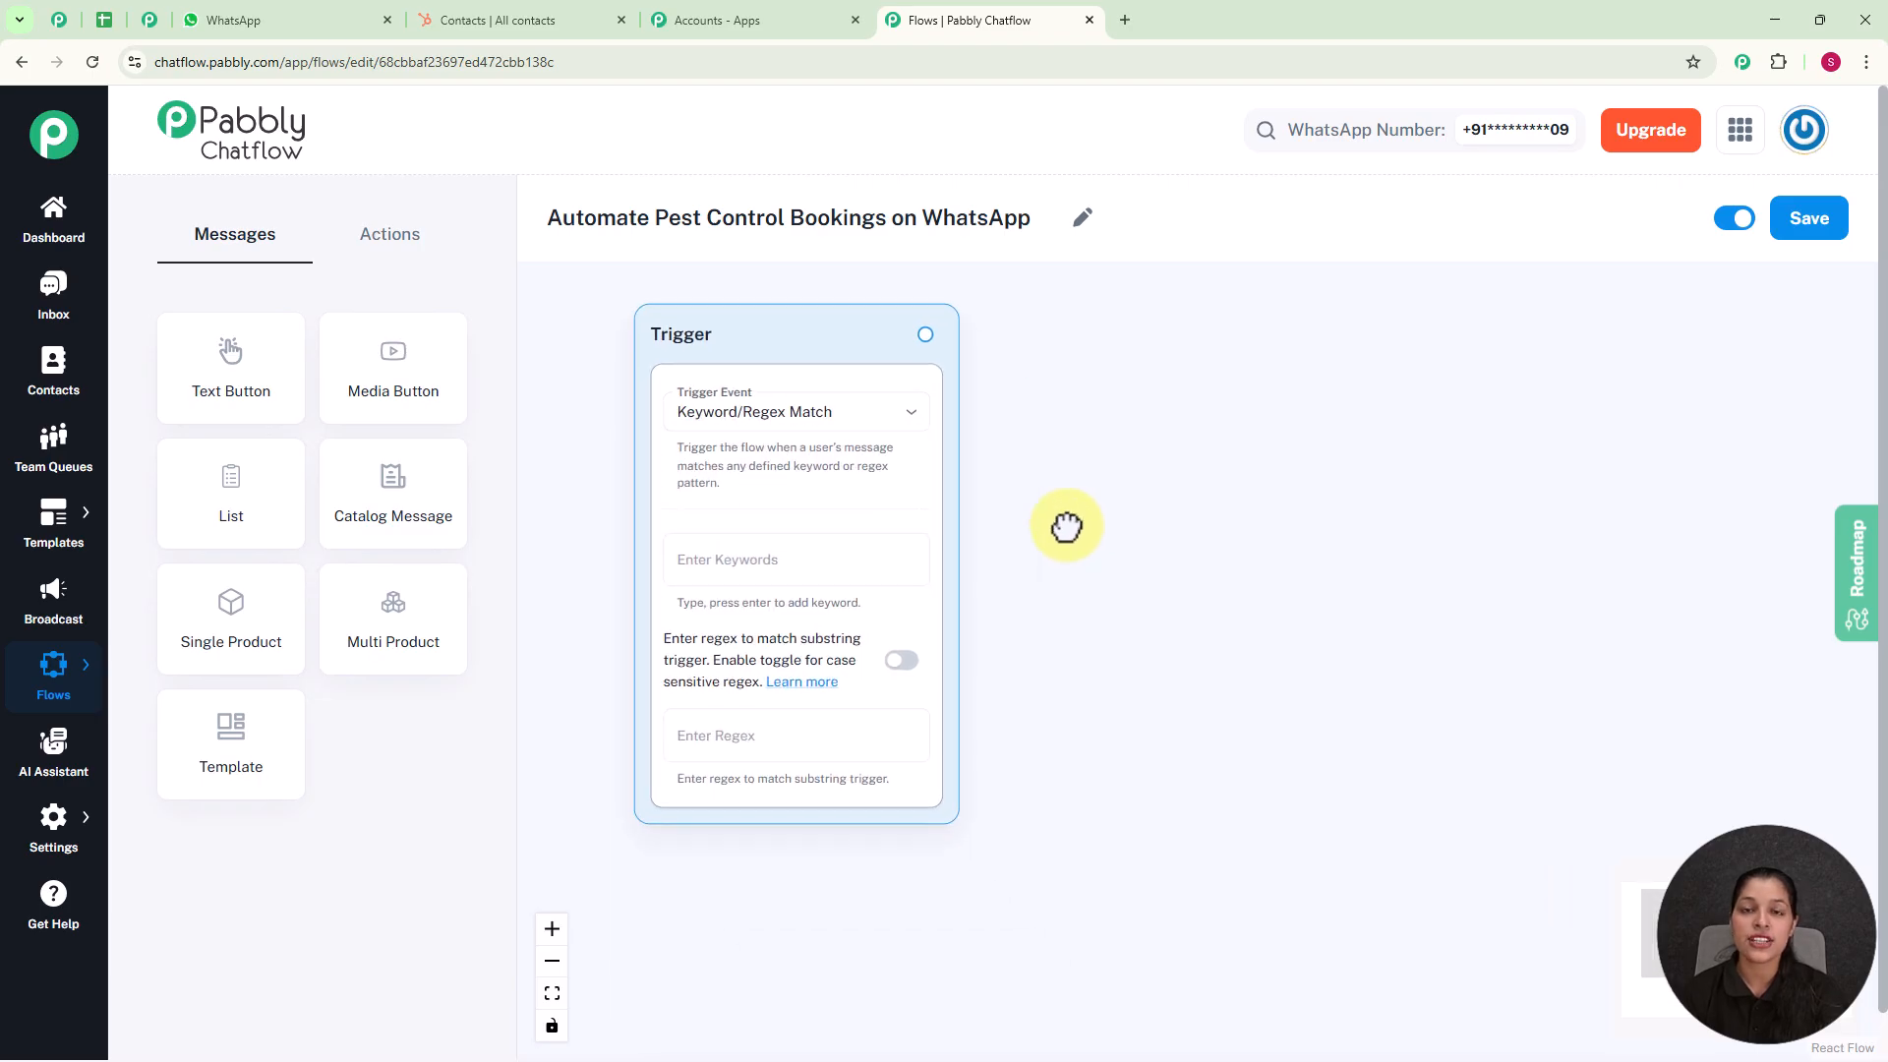
pyautogui.scroll(1, 1052, 516)
pyautogui.click(769, 557)
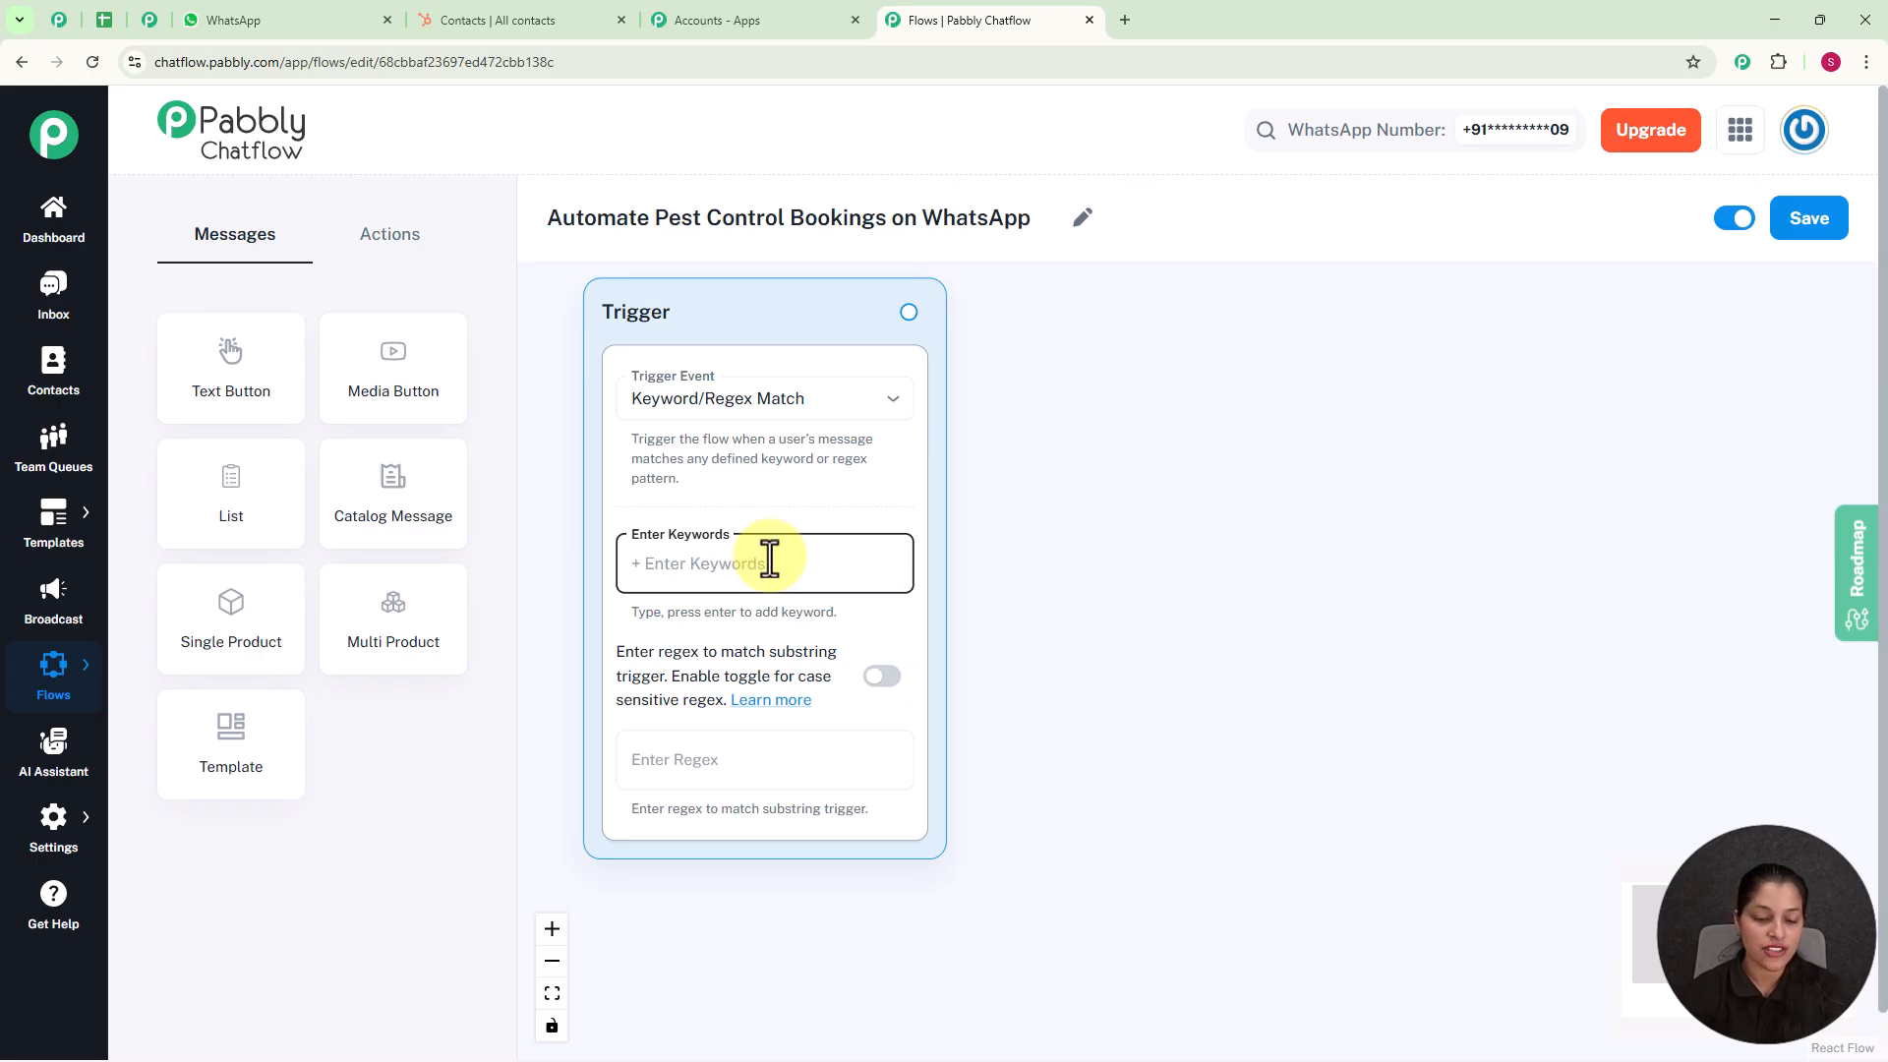
pyautogui.write('O')
pyautogui.press('BackSpace')
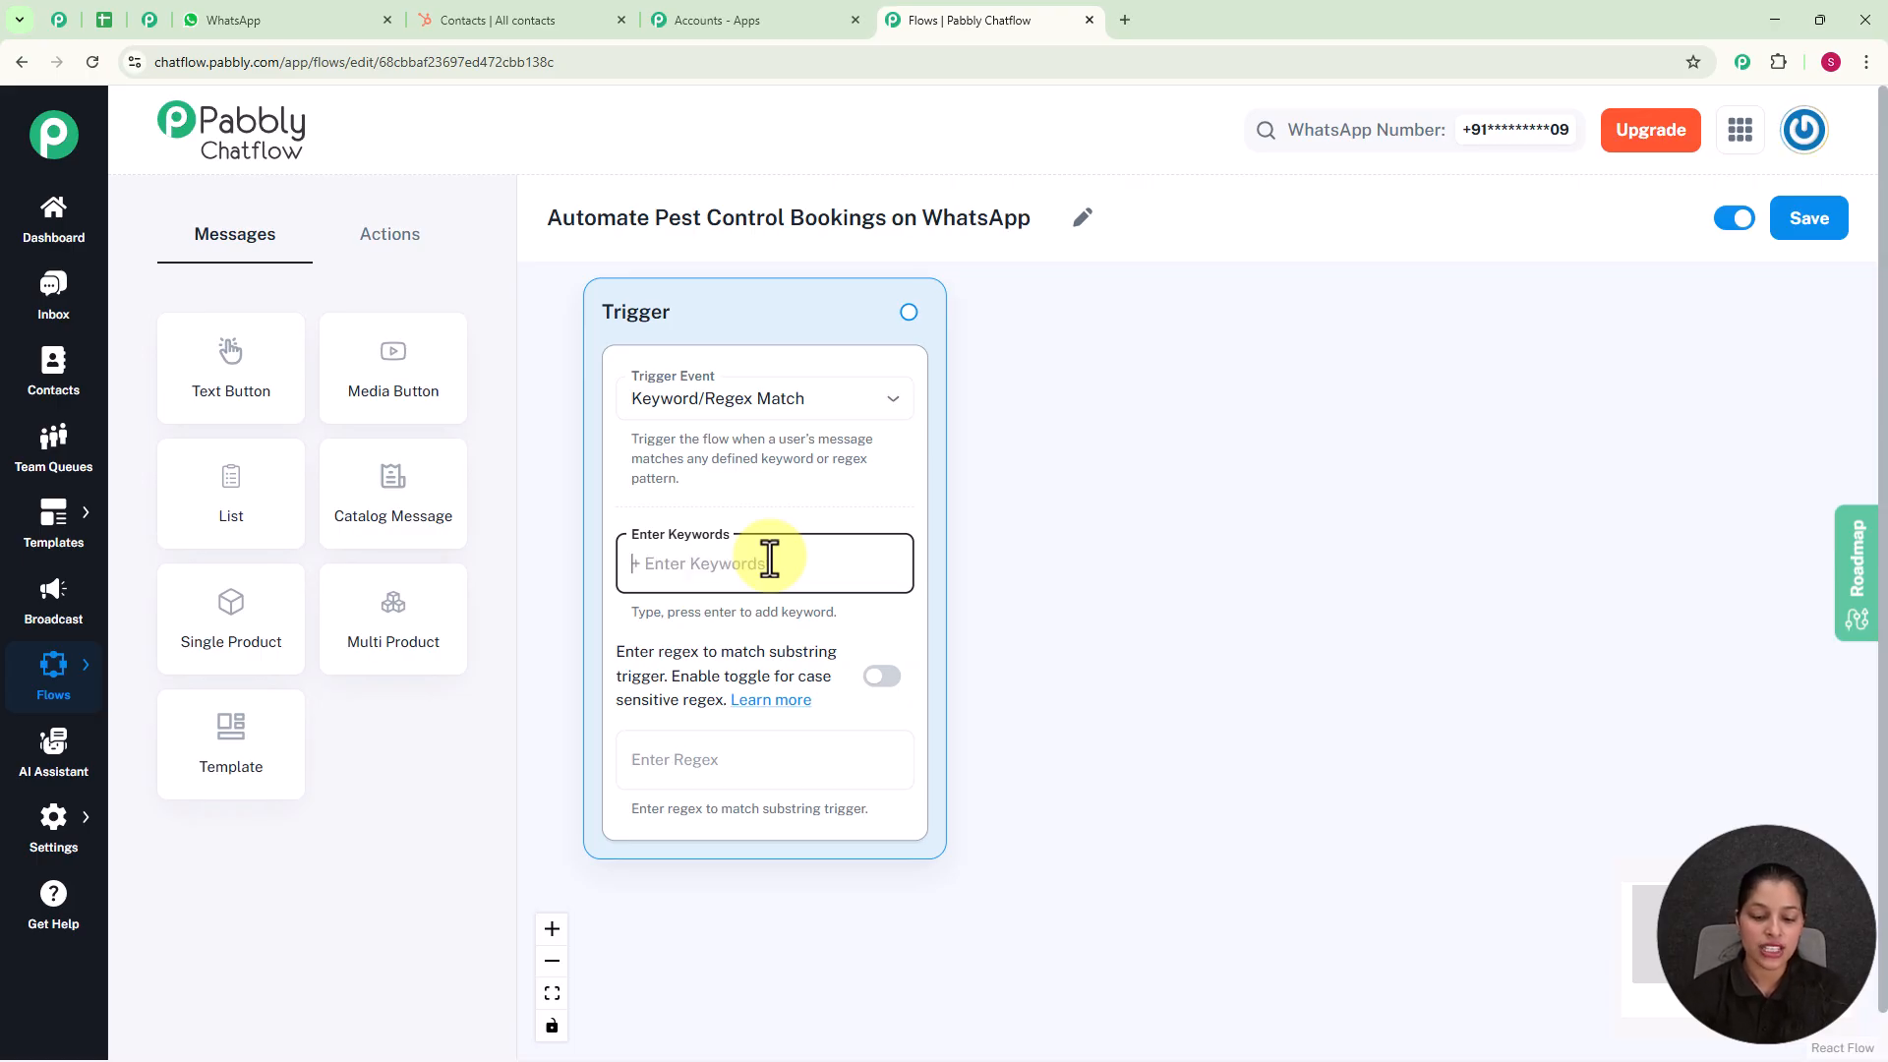
pyautogui.write('Pest')
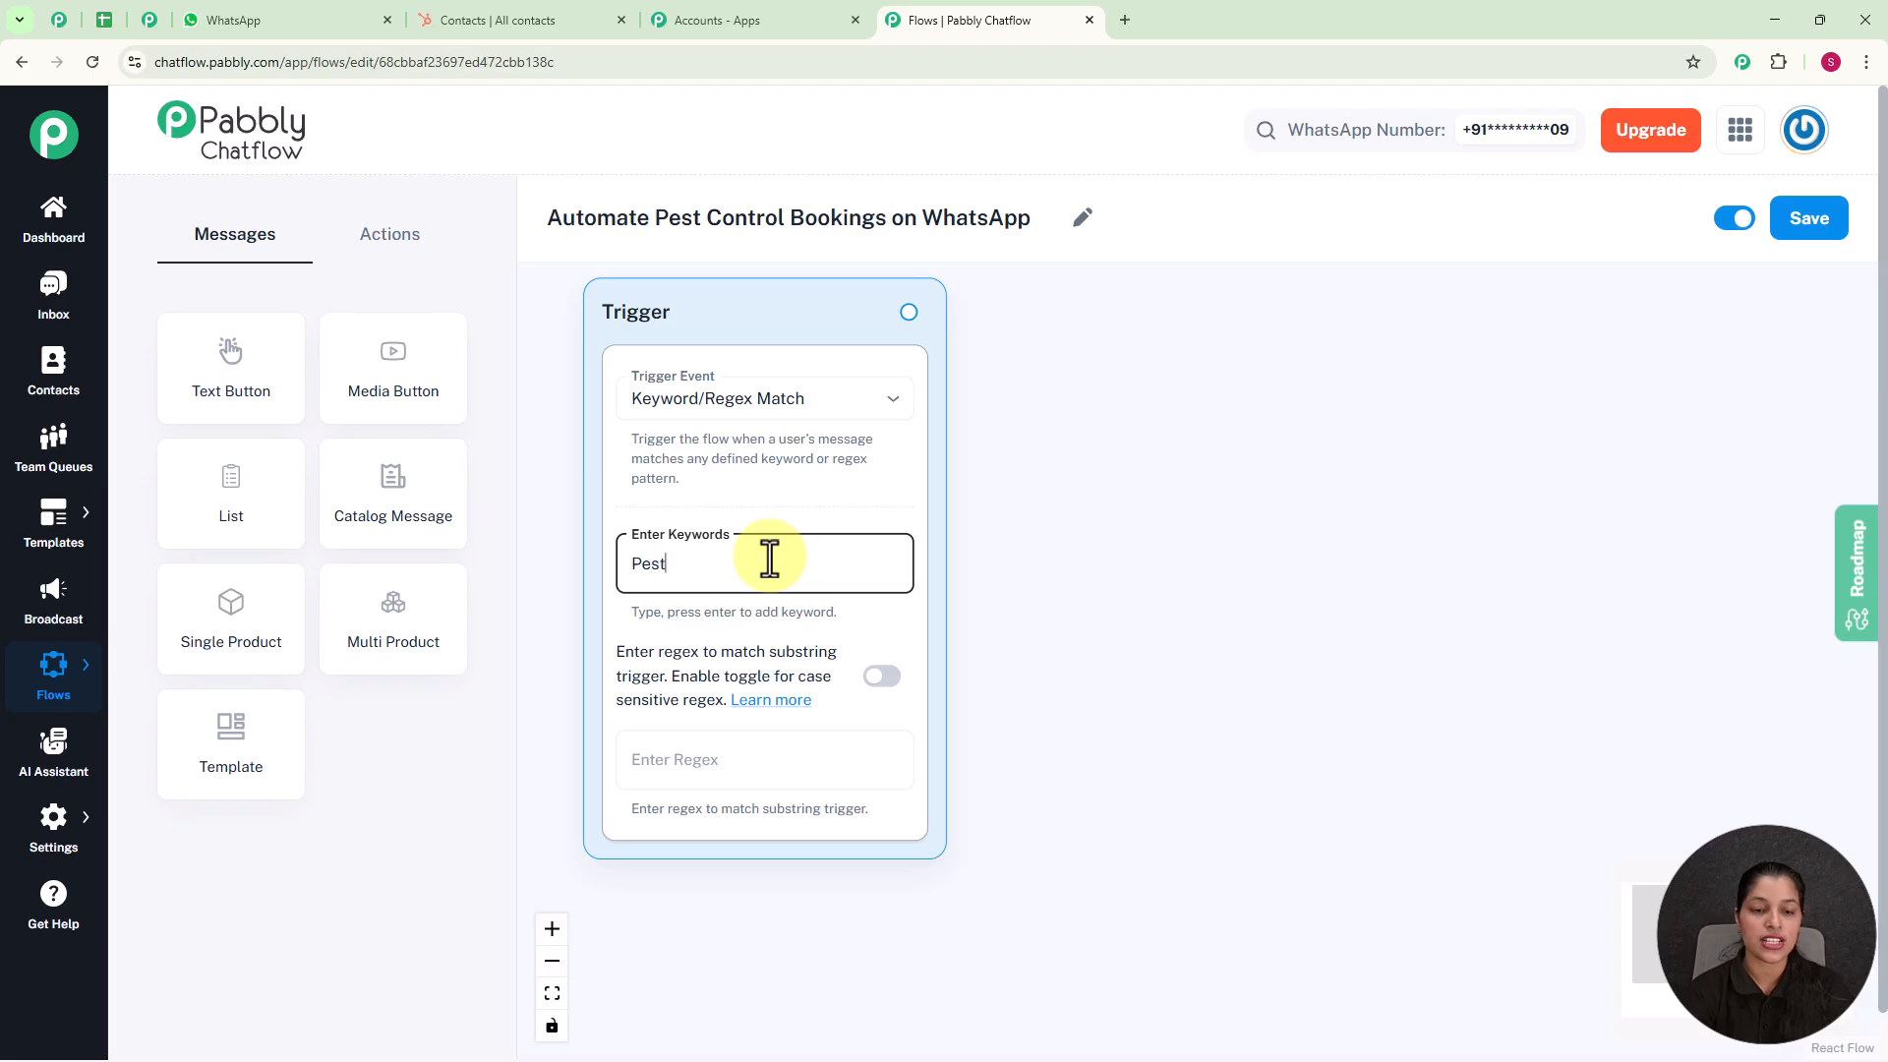
pyautogui.write(' C')
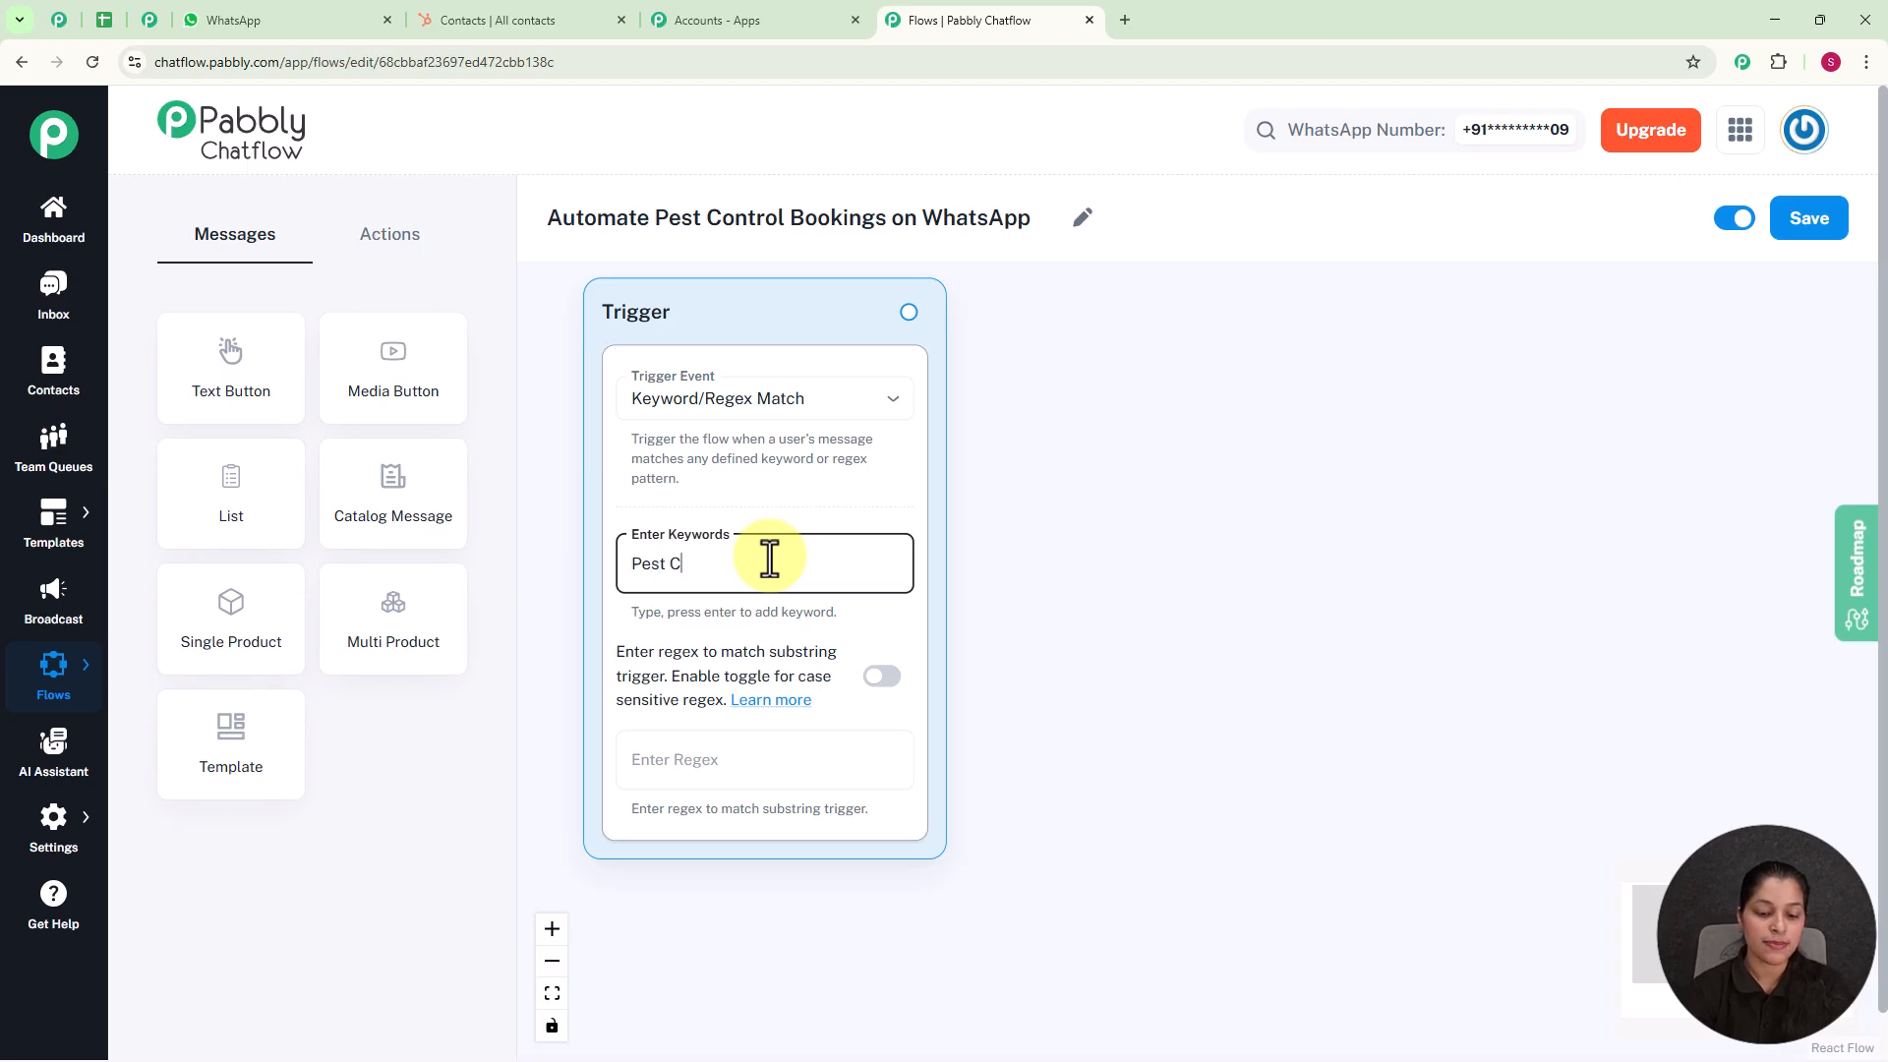
pyautogui.write('ontrol')
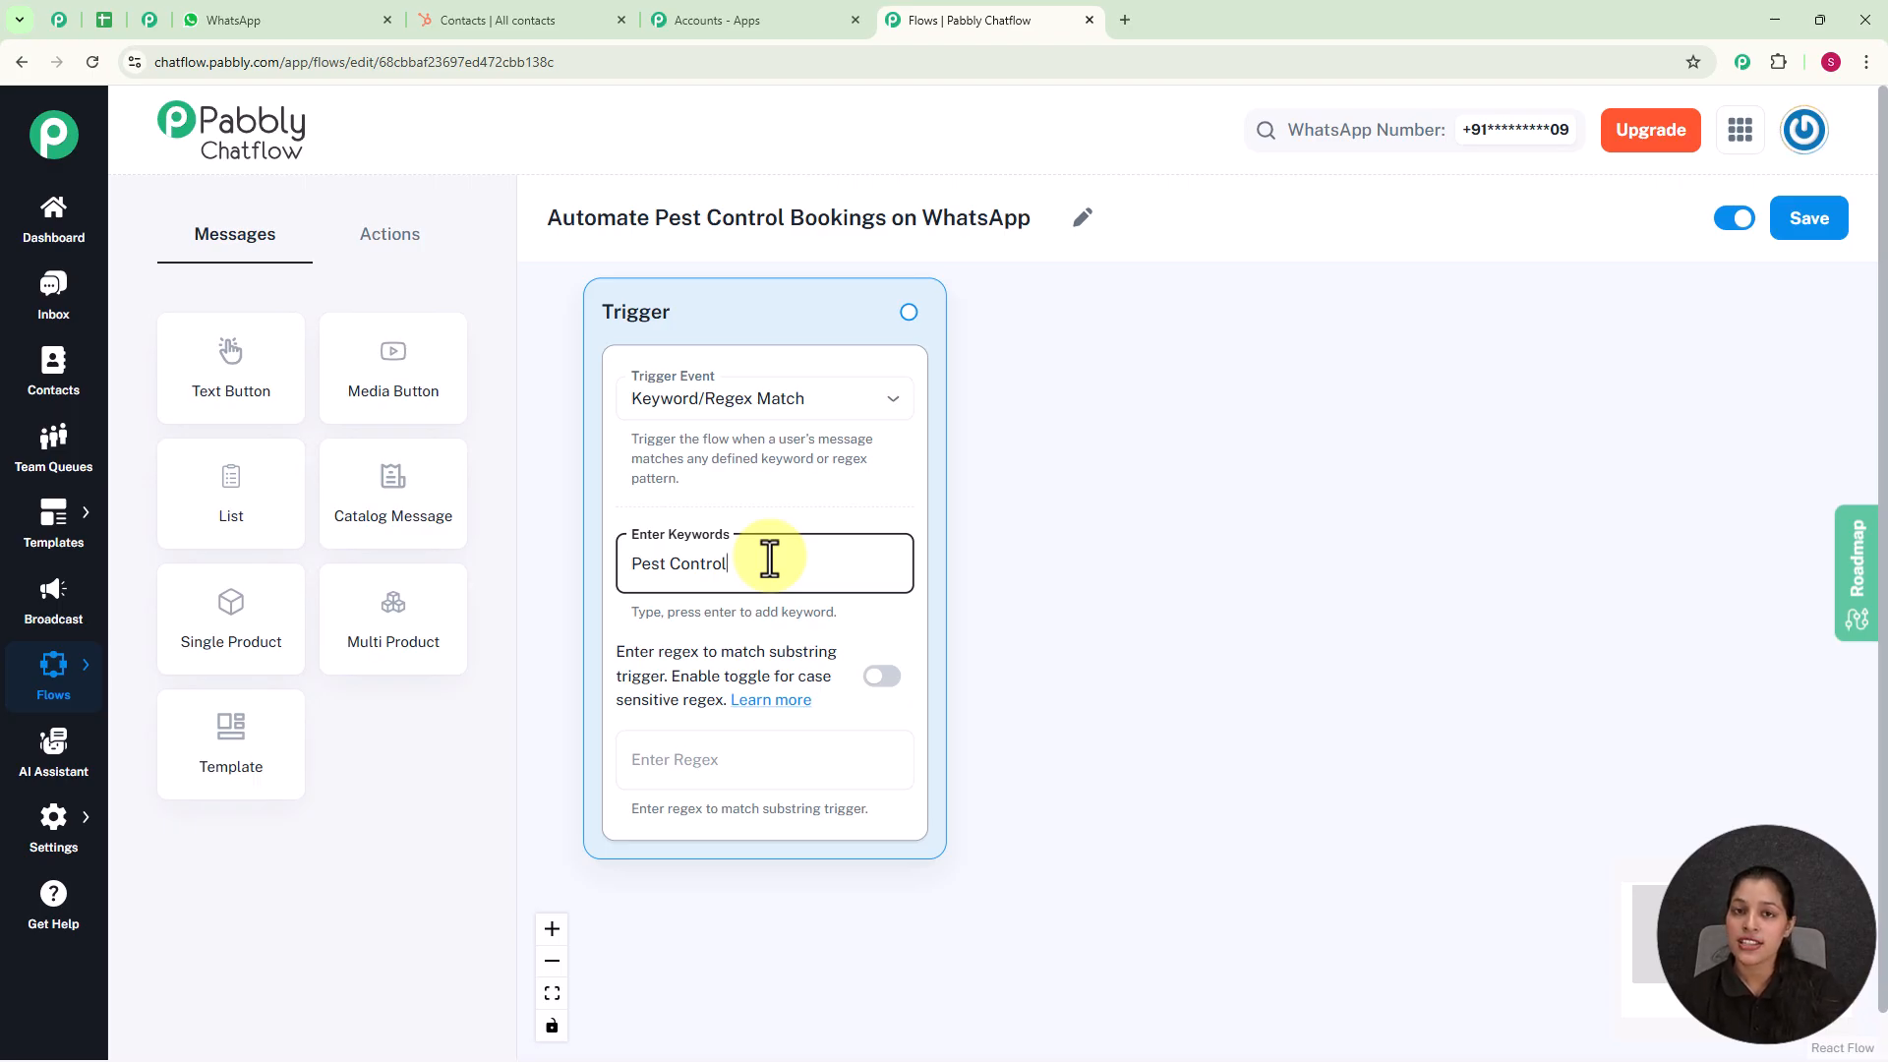
pyautogui.press('Return')
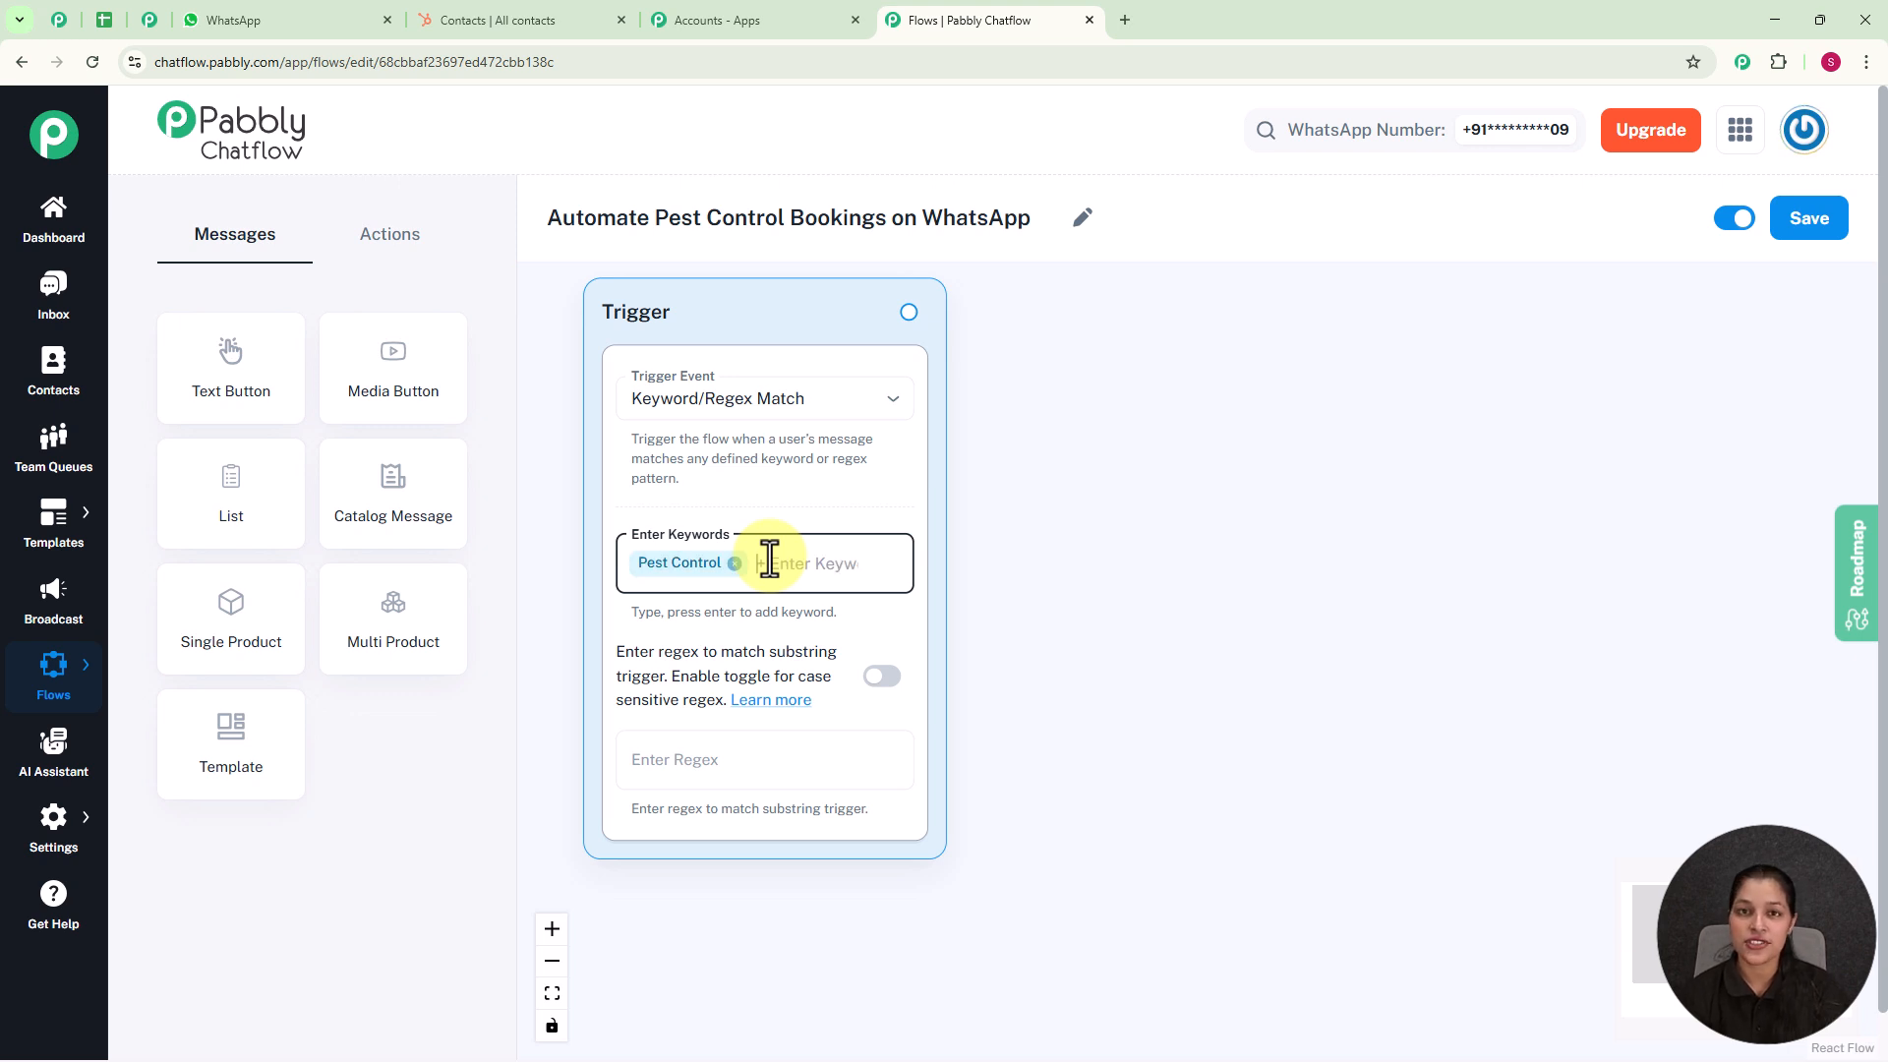
# Step: Try the regex [\s\S]+ in the trigger and clear the regex again
pyautogui.click(737, 758)
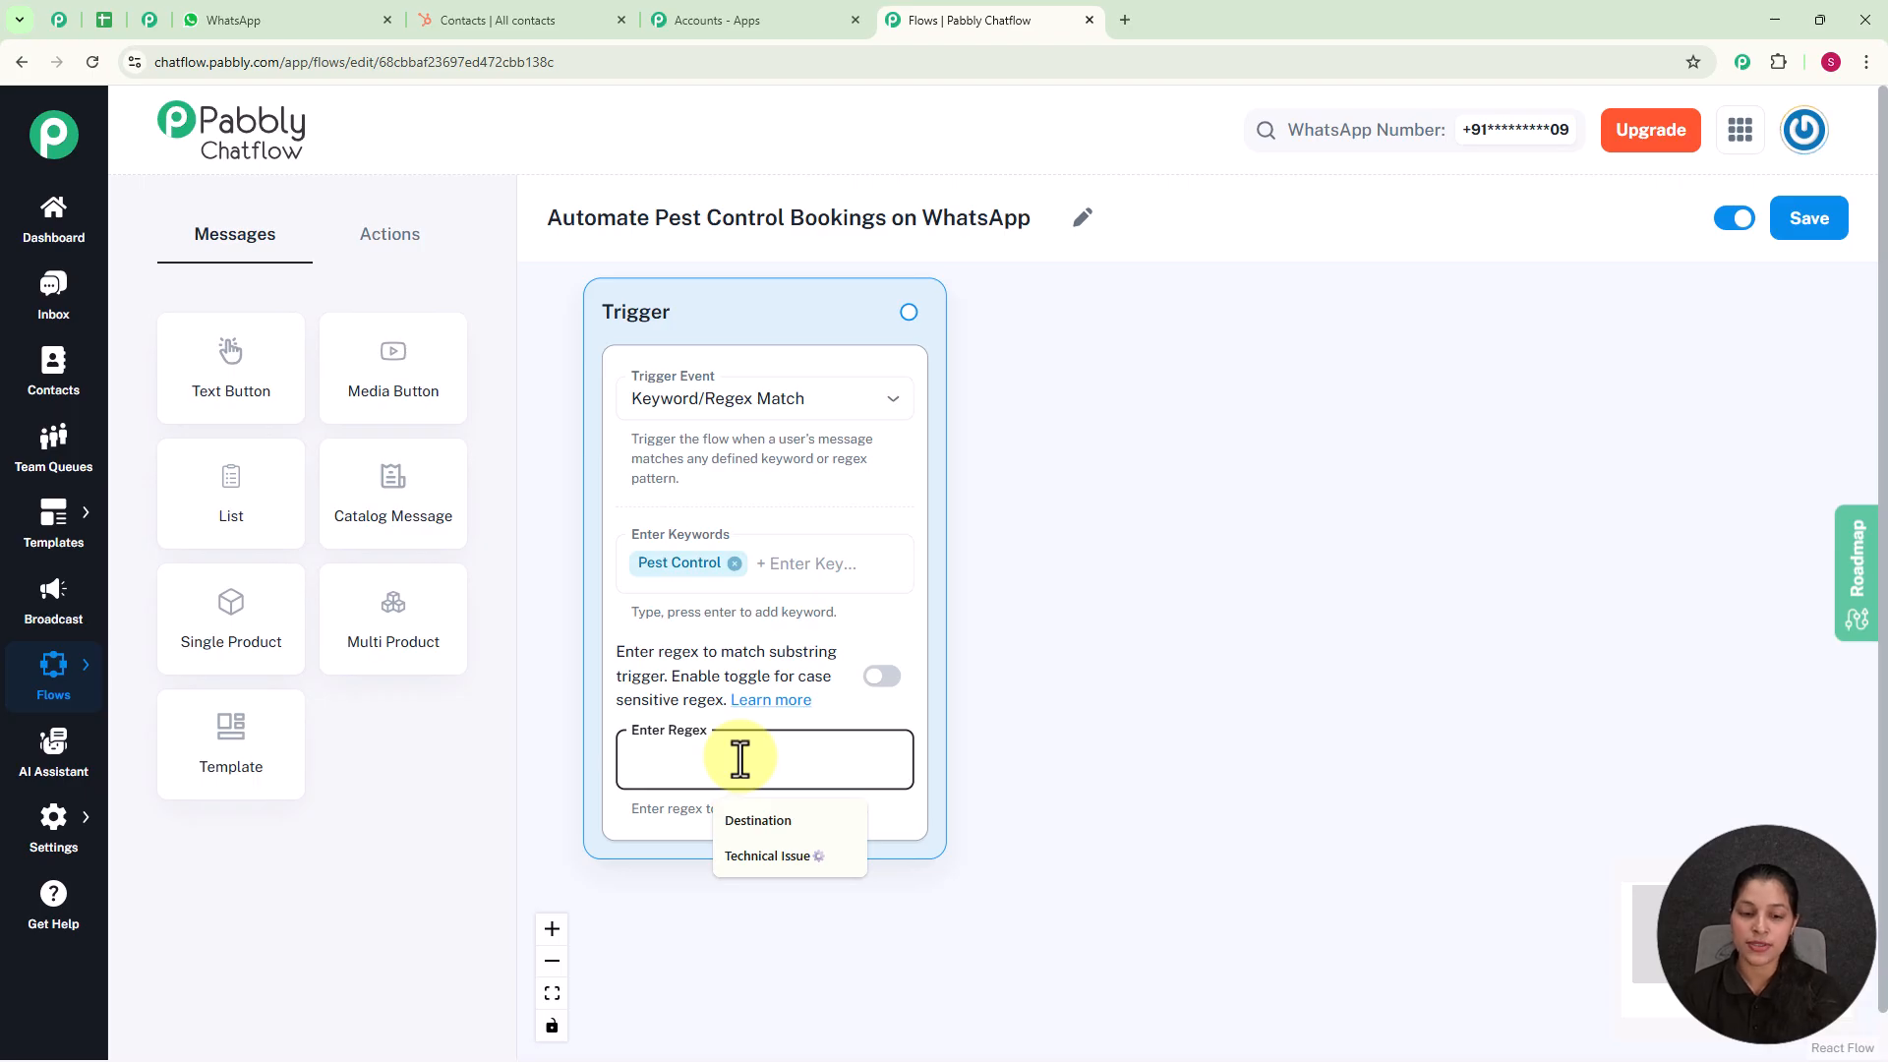
pyautogui.write('(')
pyautogui.write('\\s\\S]+')
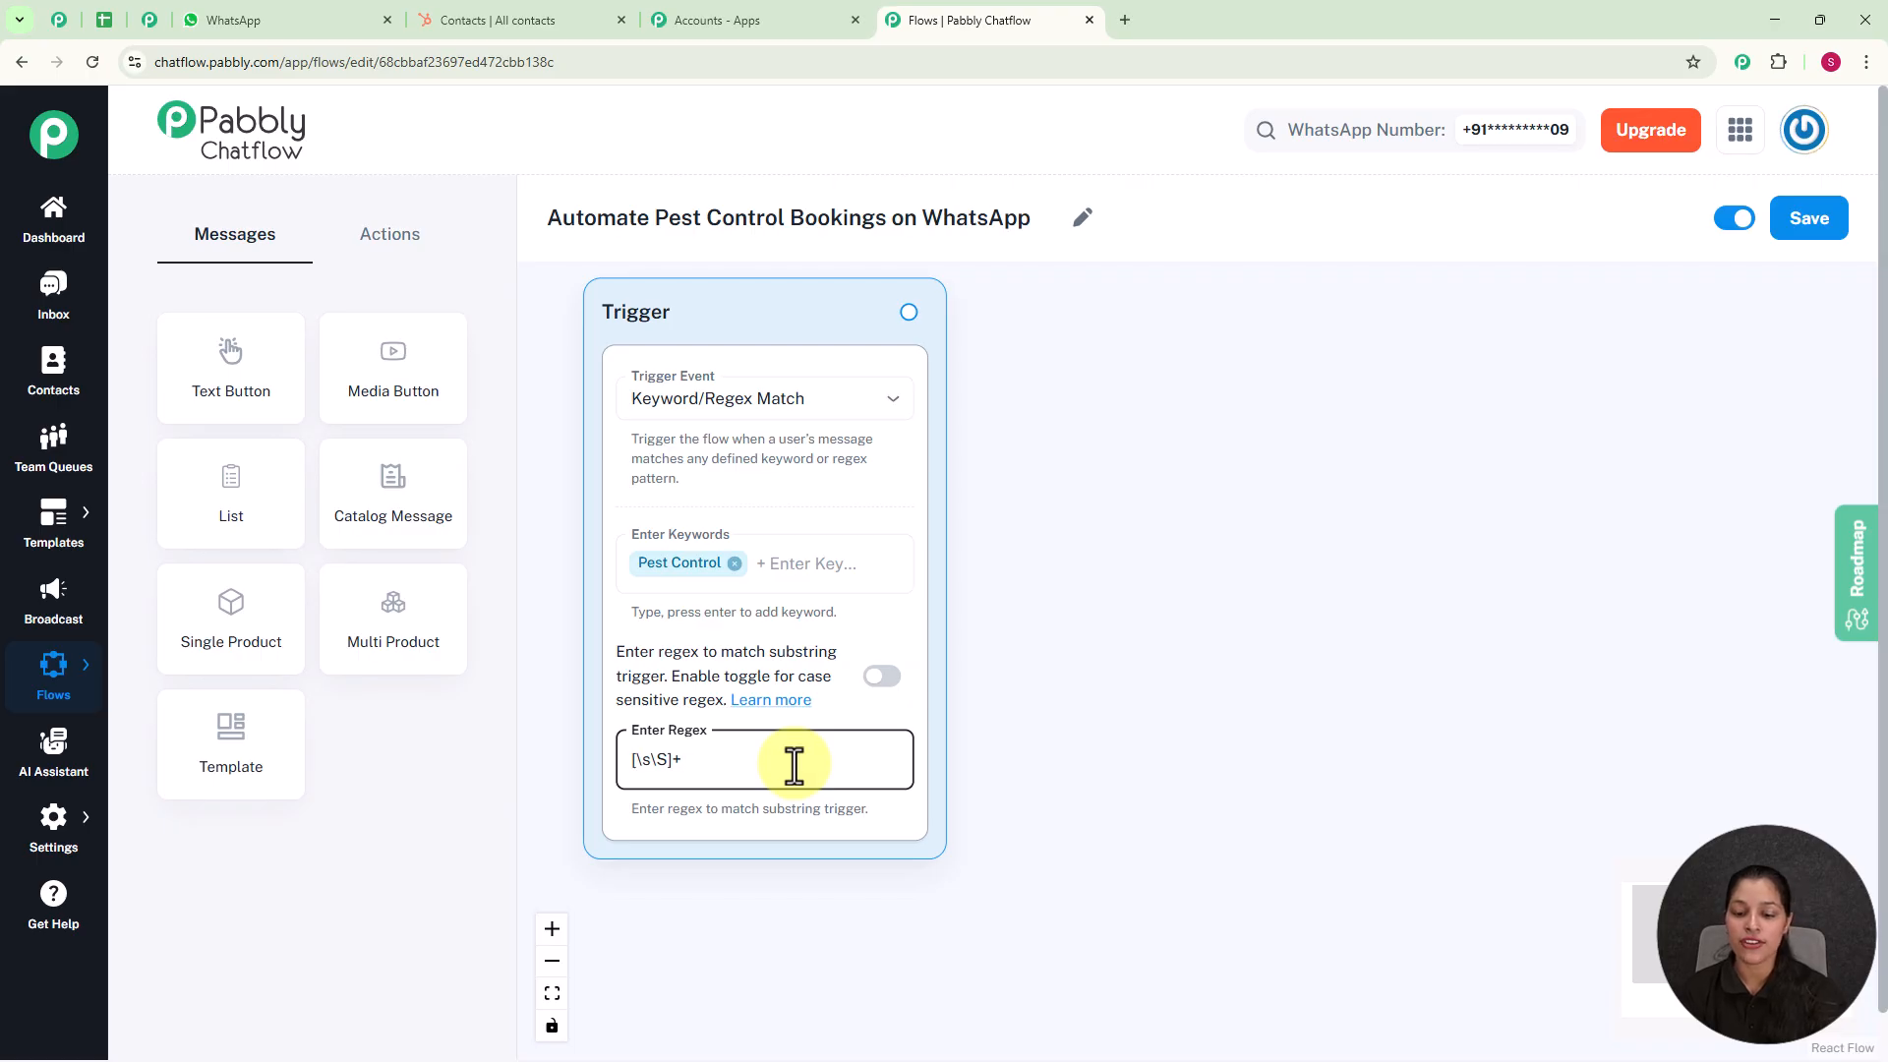
pyautogui.press('BackSpace')
pyautogui.press('BackSpace')
pyautogui.press('BackSpace')
pyautogui.press('BackSpace')
pyautogui.press('BackSpace')
pyautogui.press('BackSpace')
pyautogui.click(1066, 649)
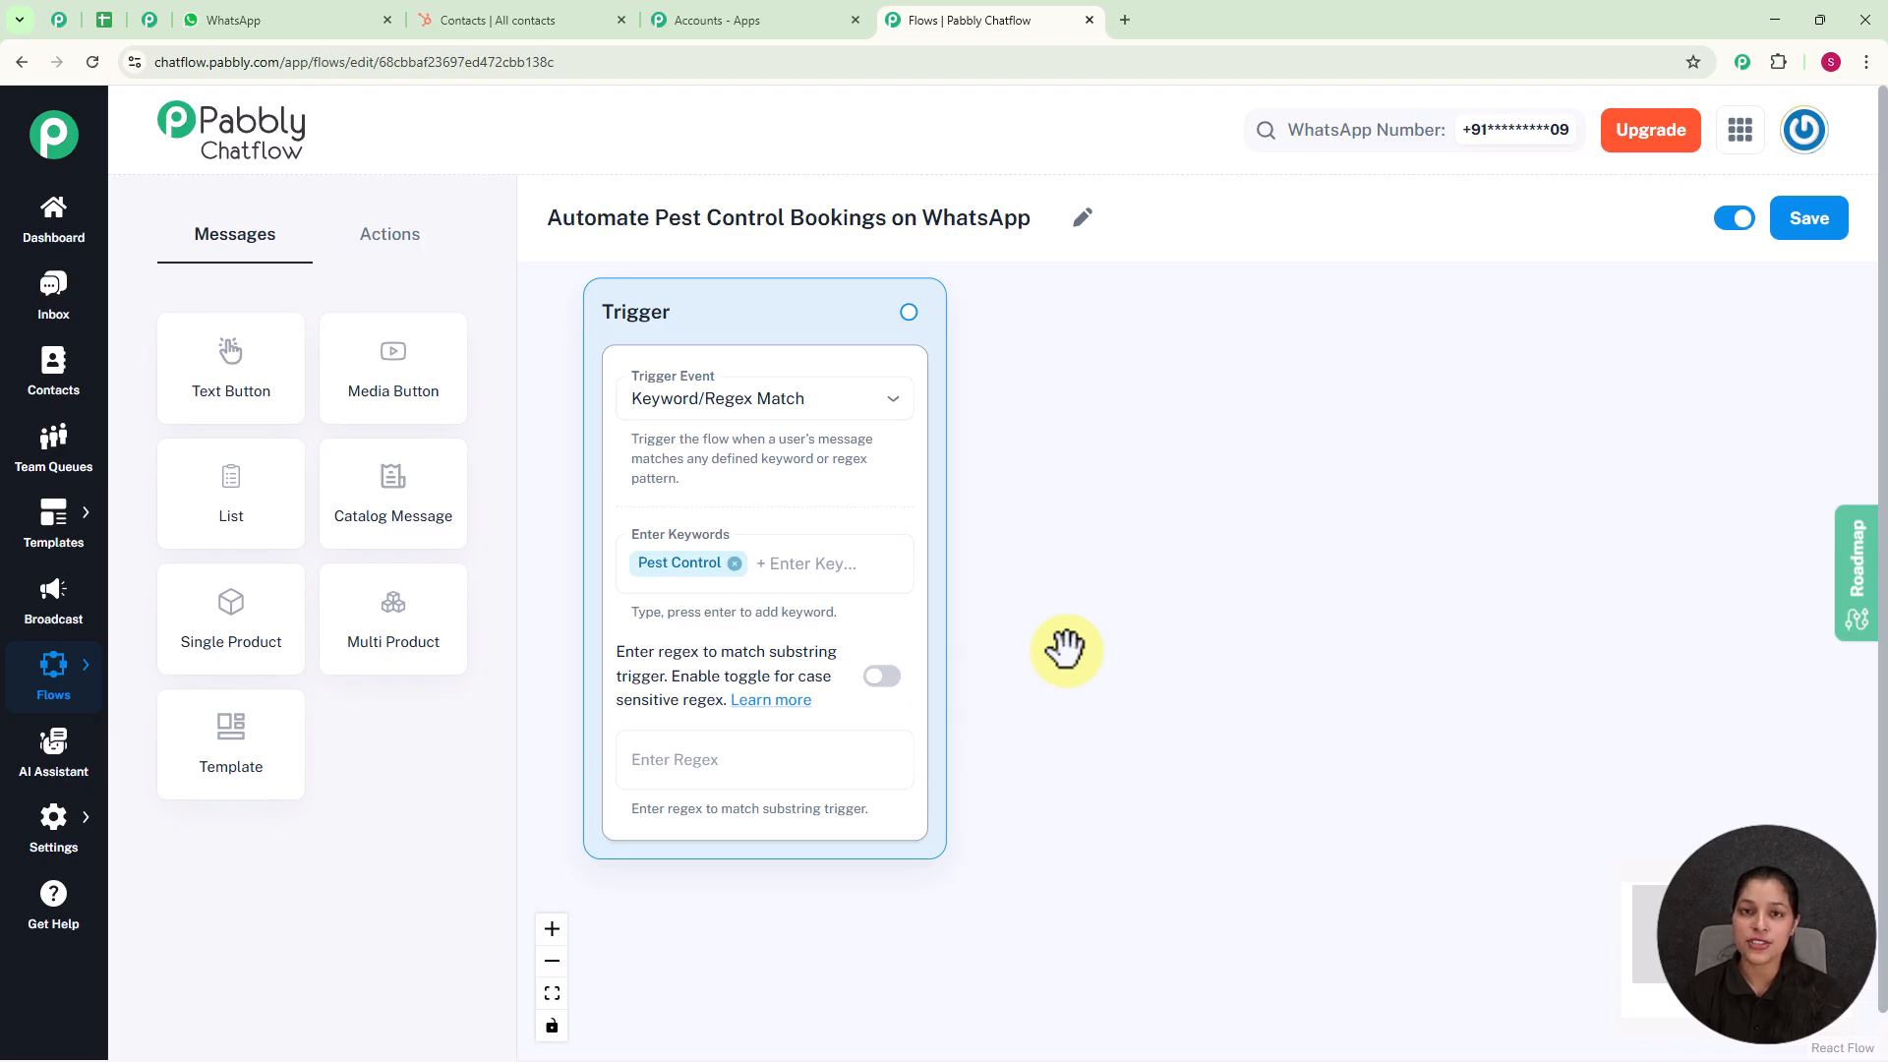
# Step: Connect a List message to the trigger with the header "*Welcome*" and the body "Hi! Choose the pest control service you need."
pyautogui.moveTo(916, 312); pyautogui.dragTo(1125, 472)
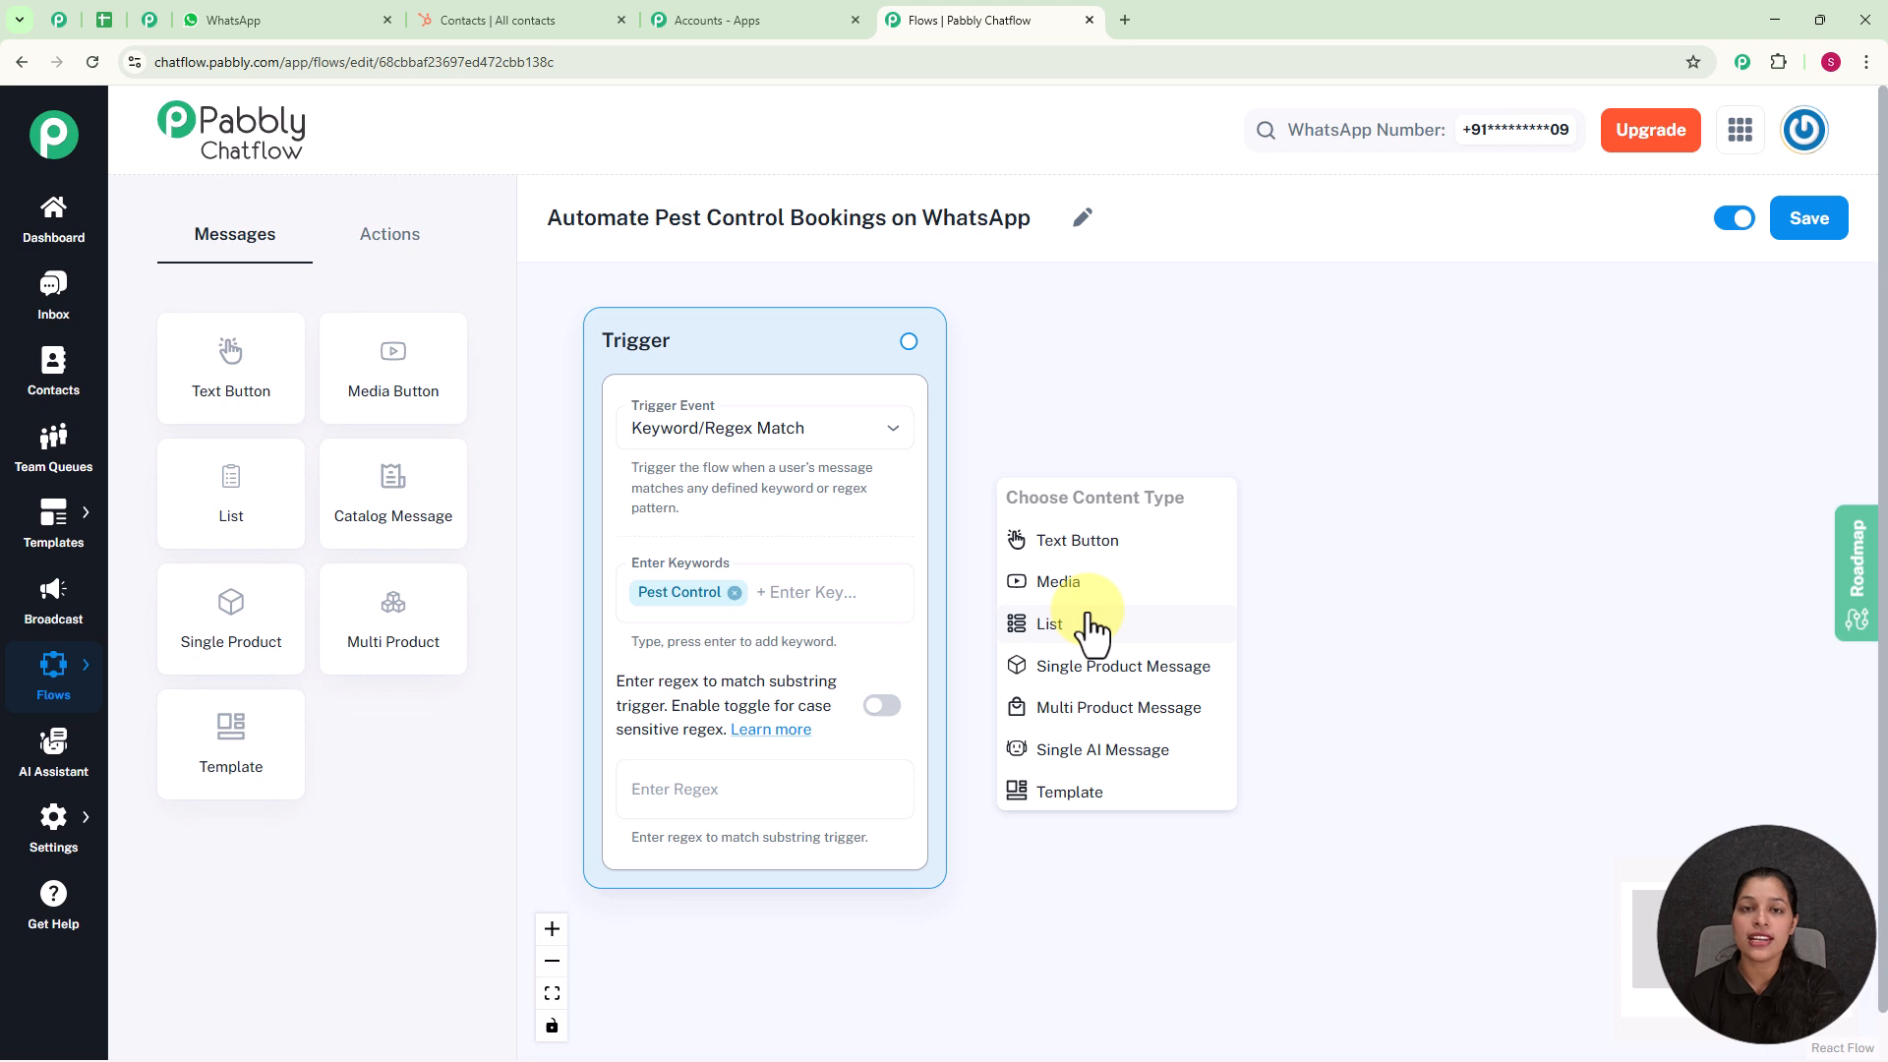
pyautogui.click(1091, 648)
pyautogui.moveTo(1117, 534); pyautogui.dragTo(1160, 285)
pyautogui.scroll(-3, 1430, 512)
pyautogui.moveTo(1565, 644); pyautogui.dragTo(1401, 592)
pyautogui.scroll(2, 1401, 591)
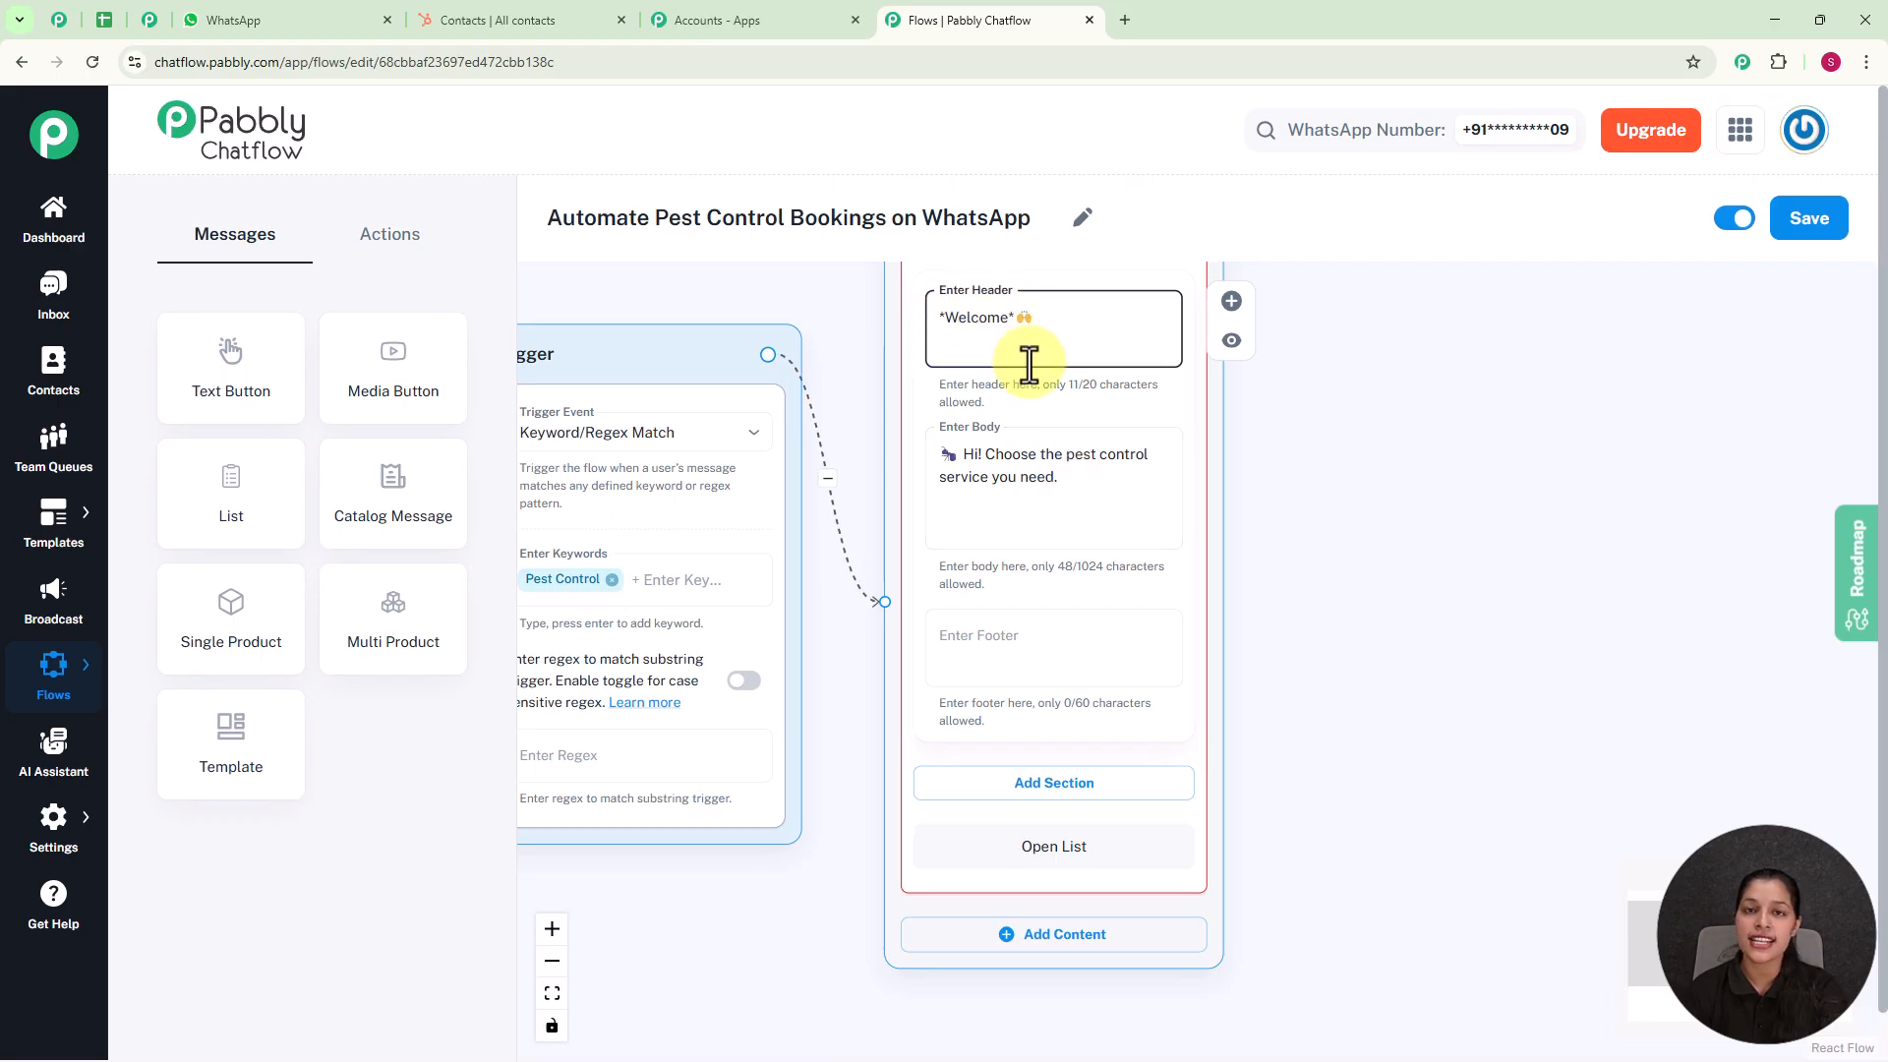
# Step: Add a section titled "Service" to the List message
pyautogui.scroll(-2, 1332, 600)
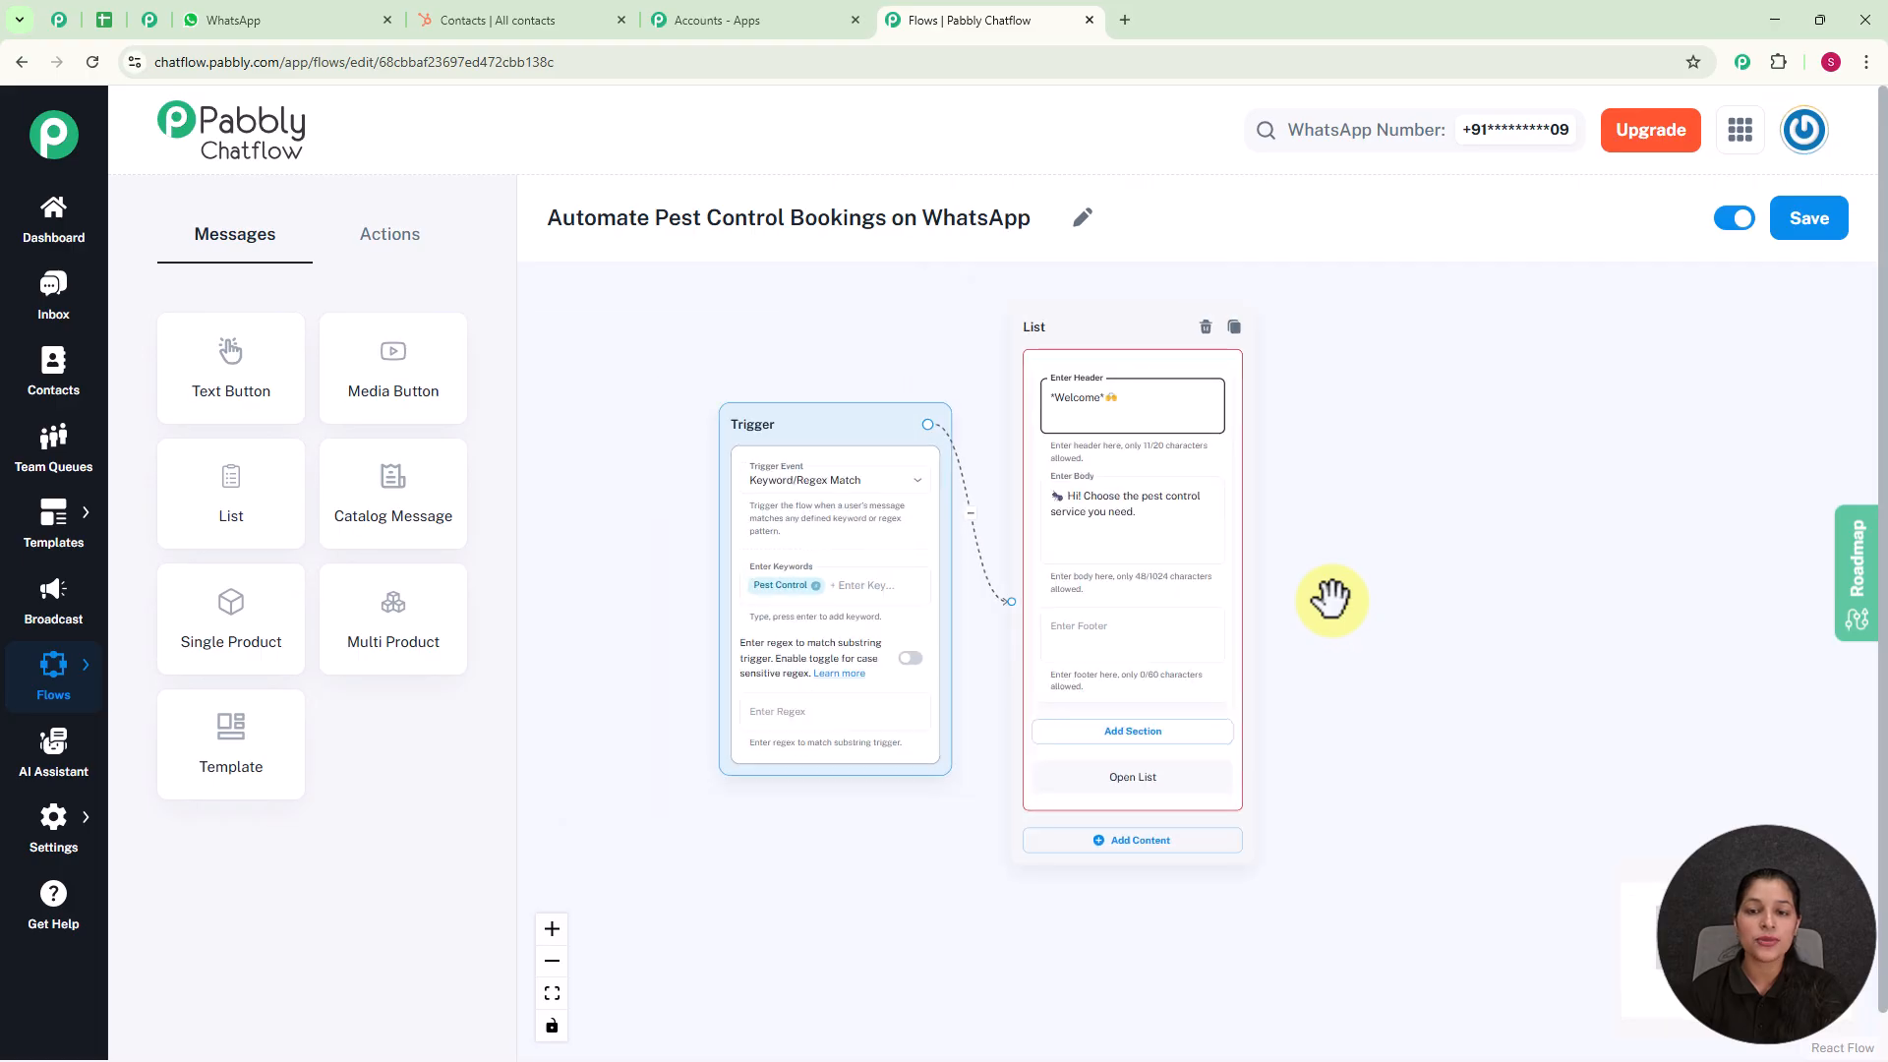
pyautogui.moveTo(1364, 669); pyautogui.dragTo(1238, 607)
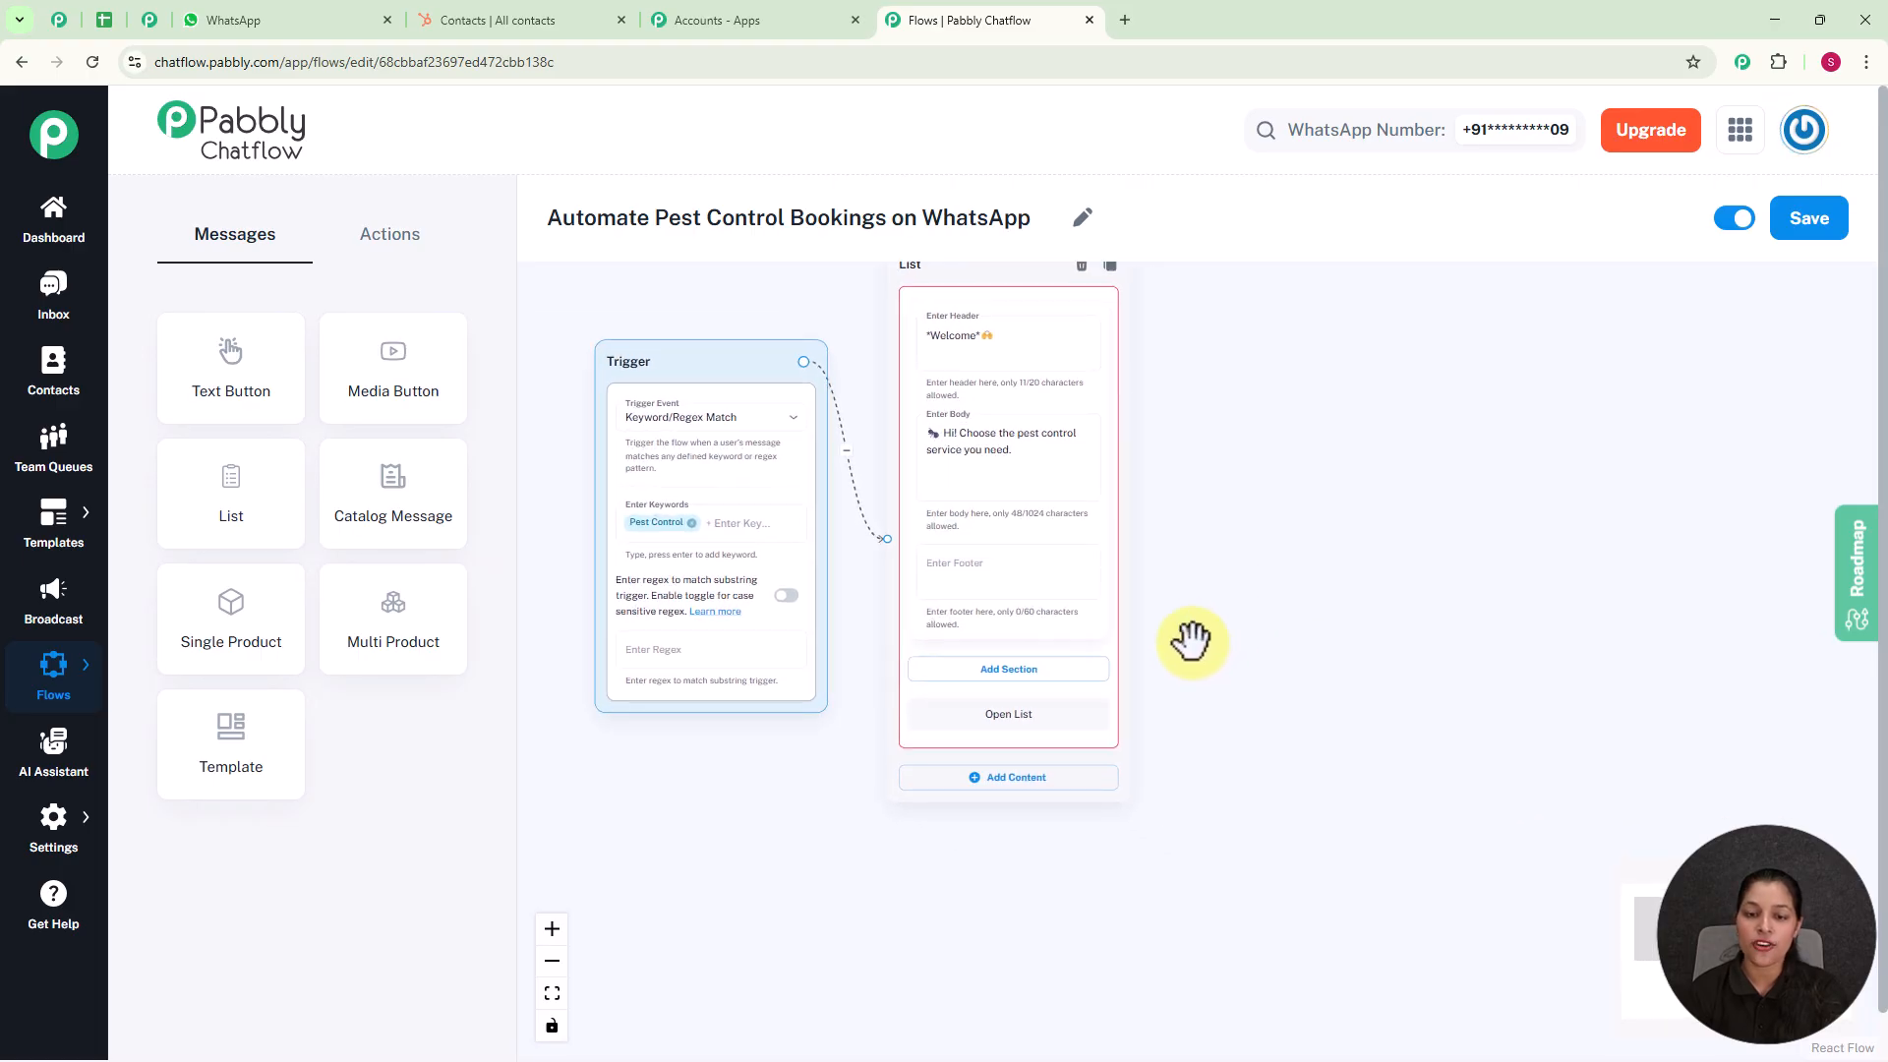
pyautogui.scroll(2, 1193, 640)
pyautogui.click(967, 693)
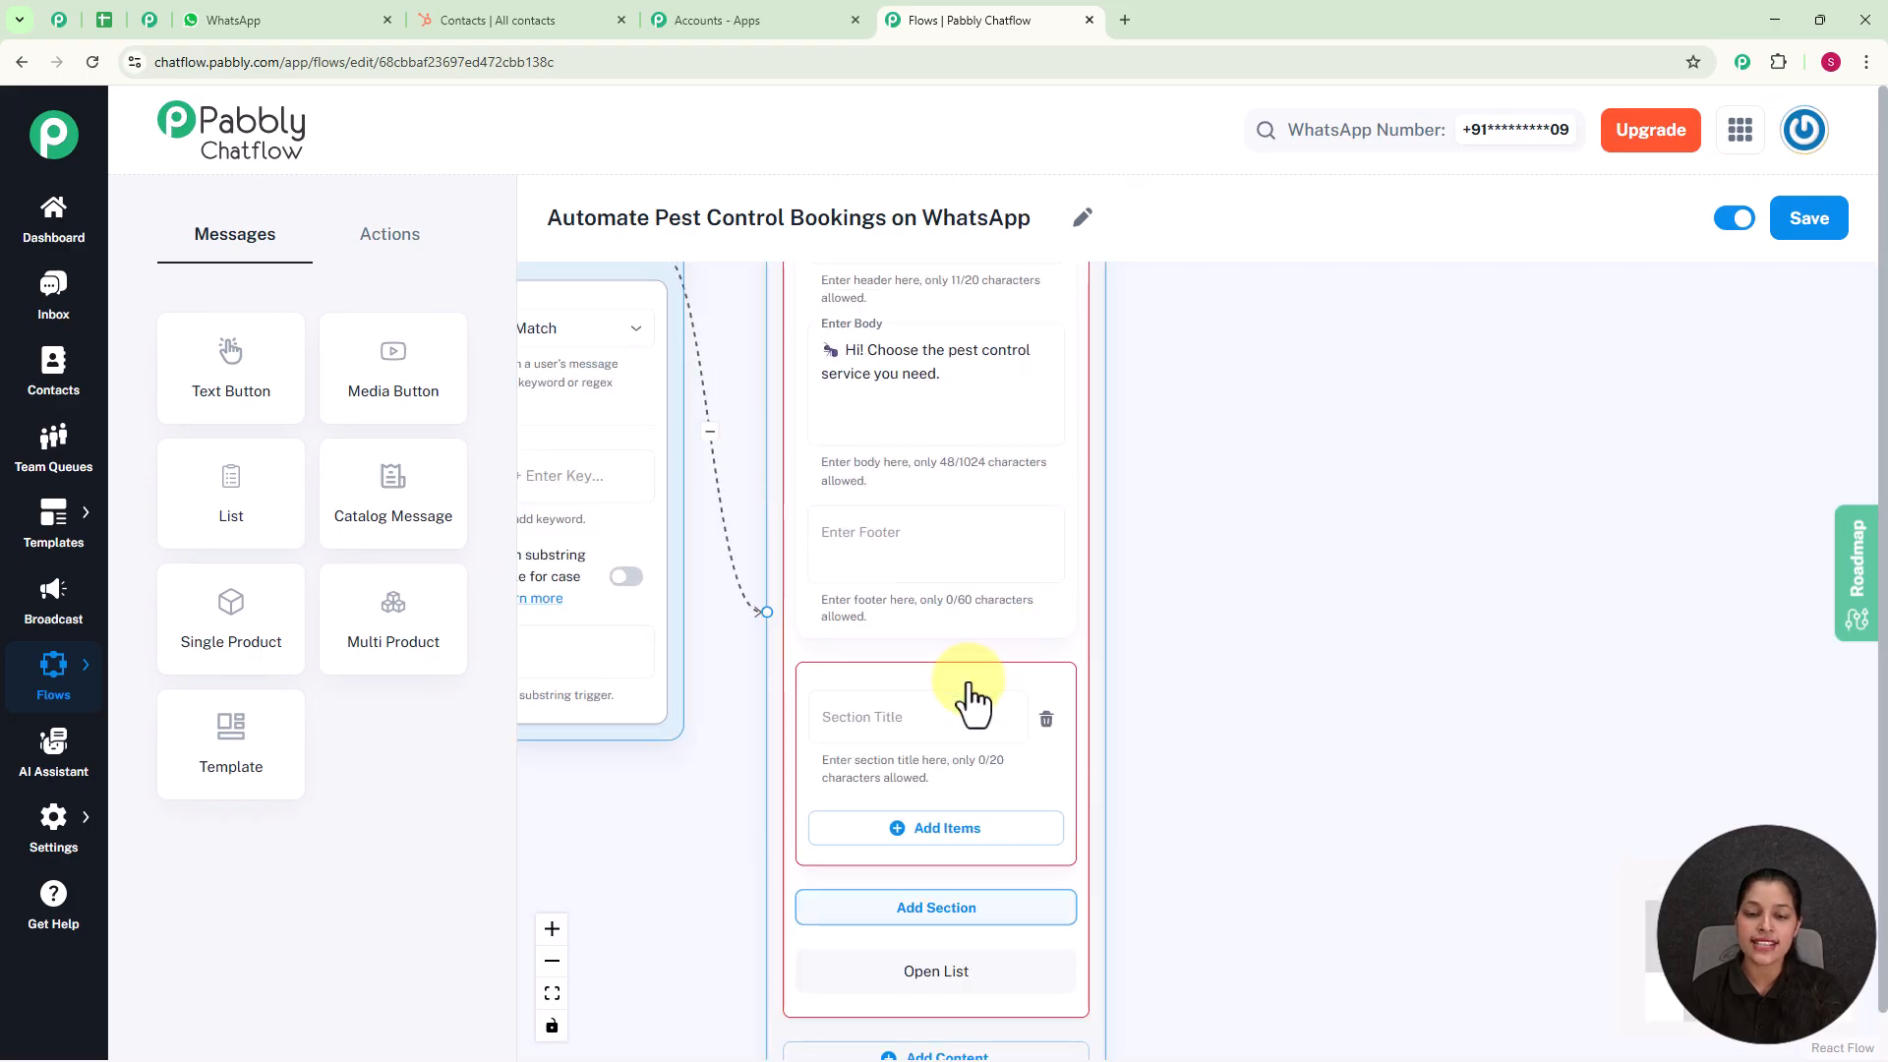
pyautogui.click(894, 717)
pyautogui.write('Service')
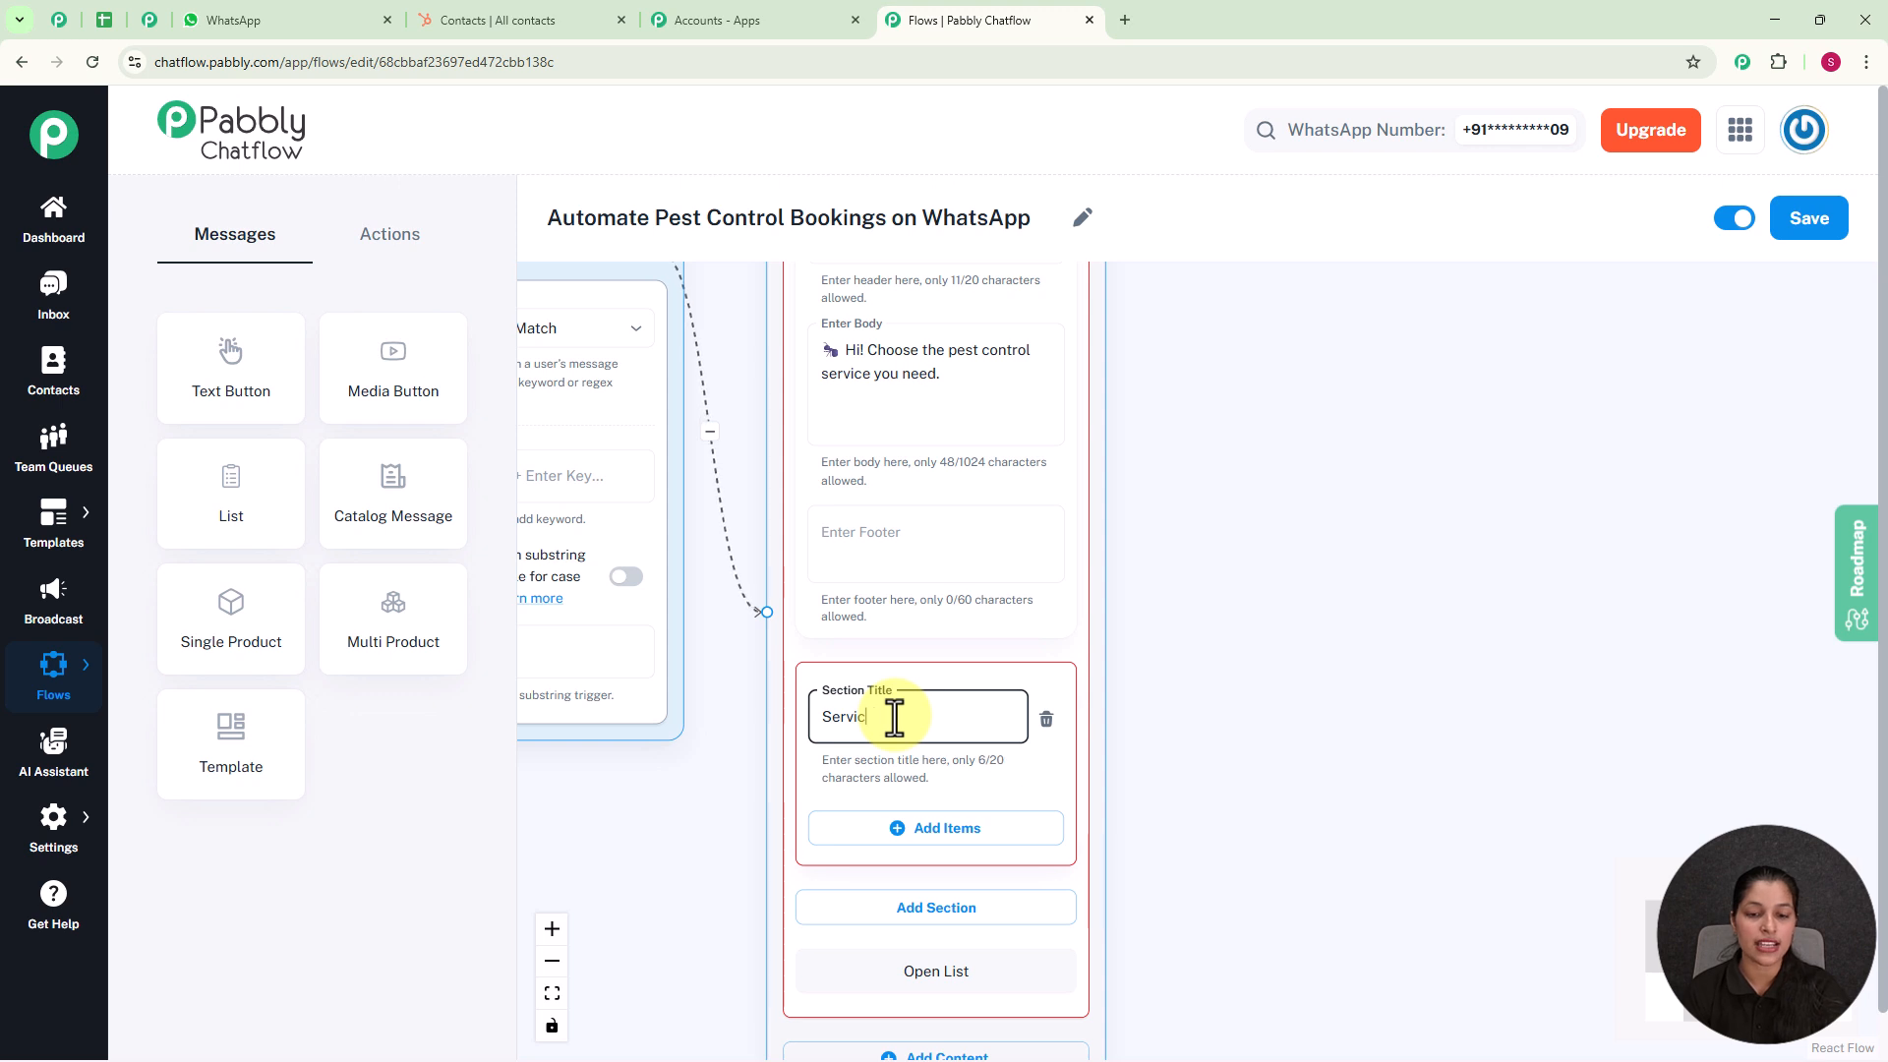
# Step: Add an item titled "Termite Control" to the Service section
pyautogui.click(917, 838)
pyautogui.scroll(-3, 1331, 726)
pyautogui.moveTo(1324, 760); pyautogui.dragTo(1218, 508)
pyautogui.scroll(4, 1176, 558)
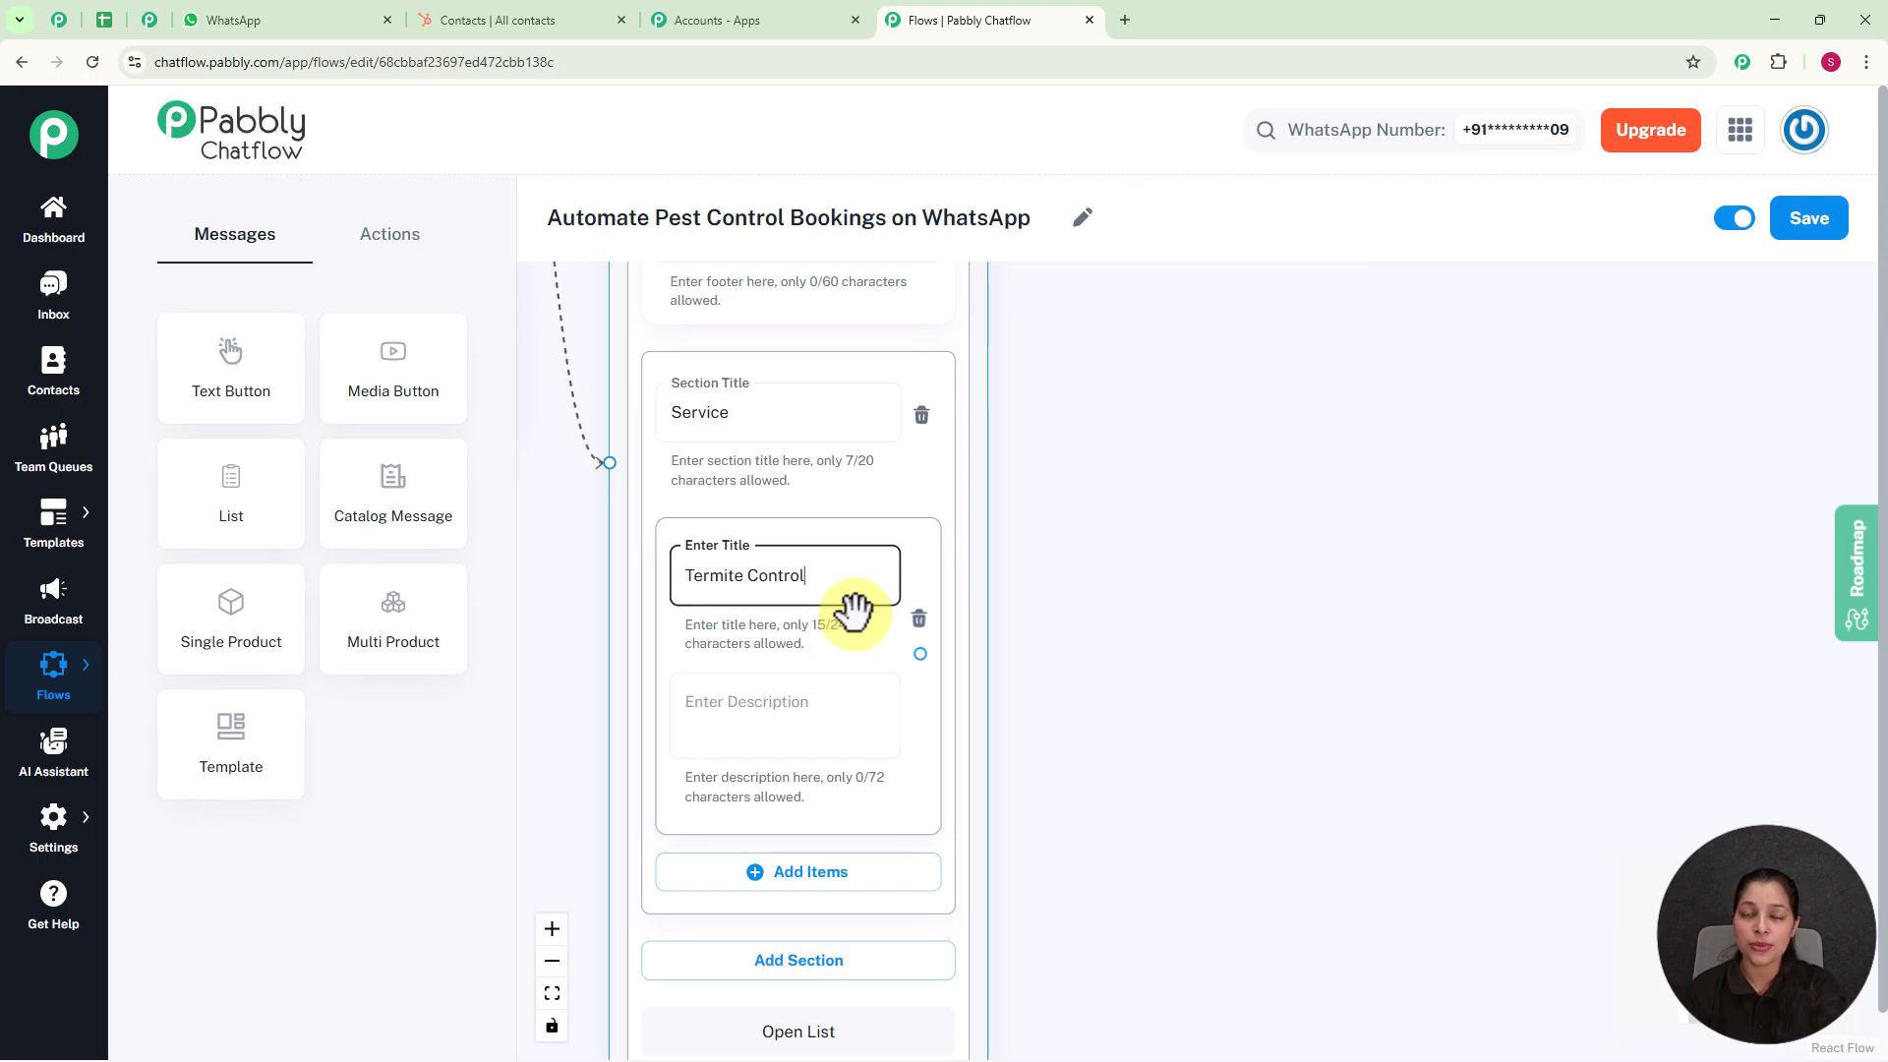
# Step: Add two more items titled "Mosquito Control" and "Other" to the Service section
pyautogui.scroll(-2, 853, 610)
pyautogui.scroll(-3, 1082, 590)
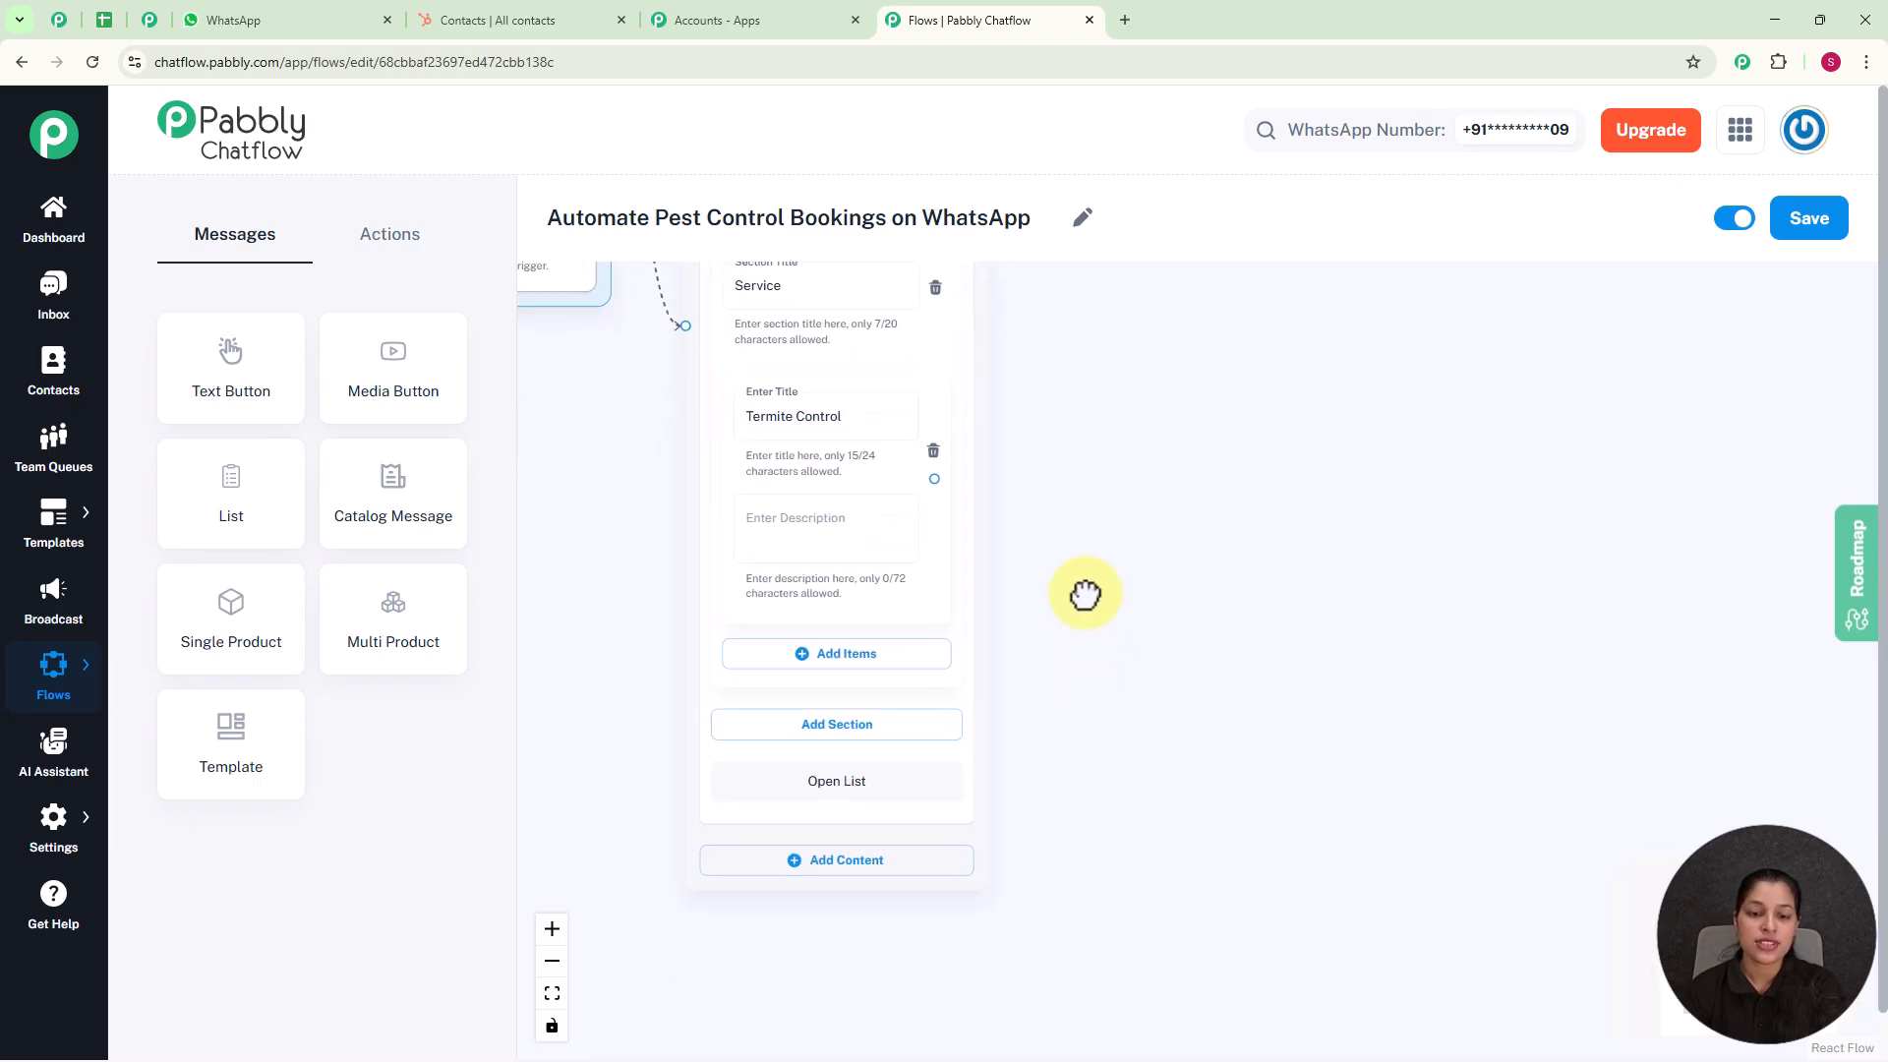
pyautogui.click(832, 629)
pyautogui.click(820, 649)
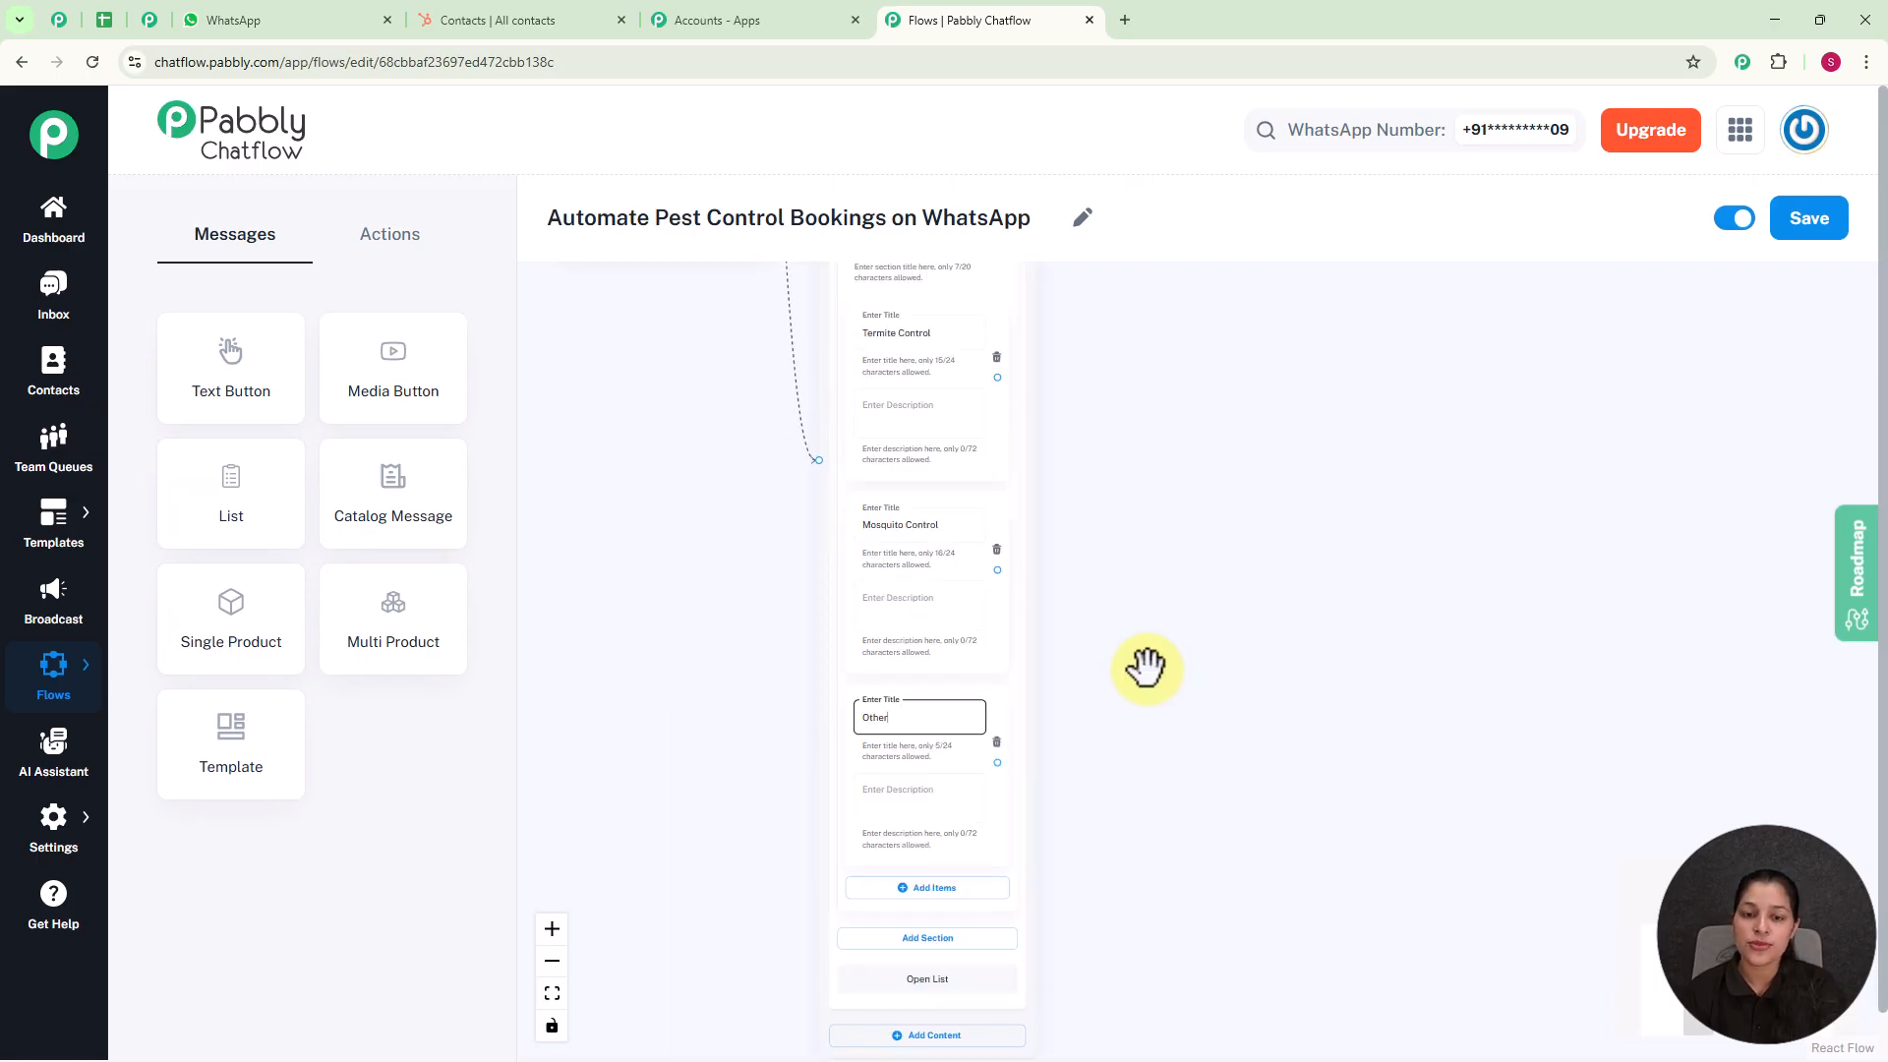
pyautogui.scroll(1, 1146, 668)
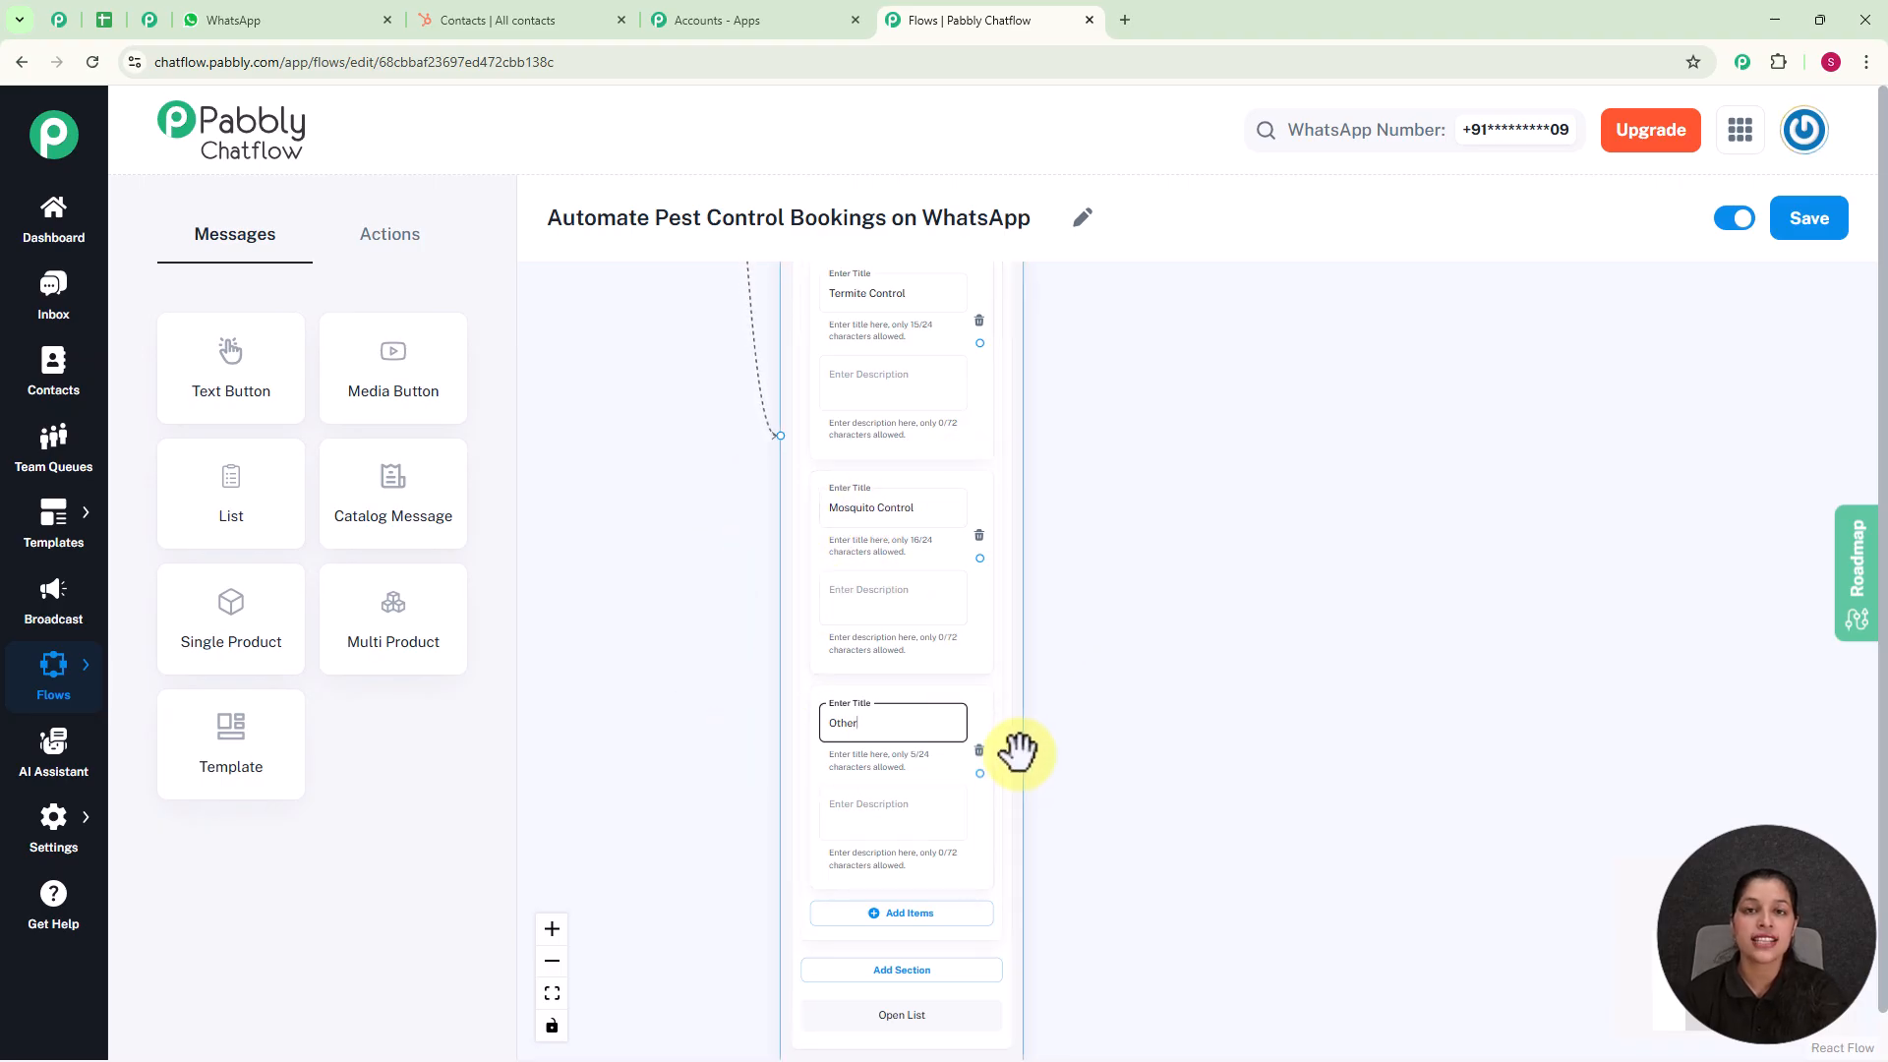
# Step: Add an Ask Question node to the canvas beside the List message
pyautogui.scroll(-3, 1150, 626)
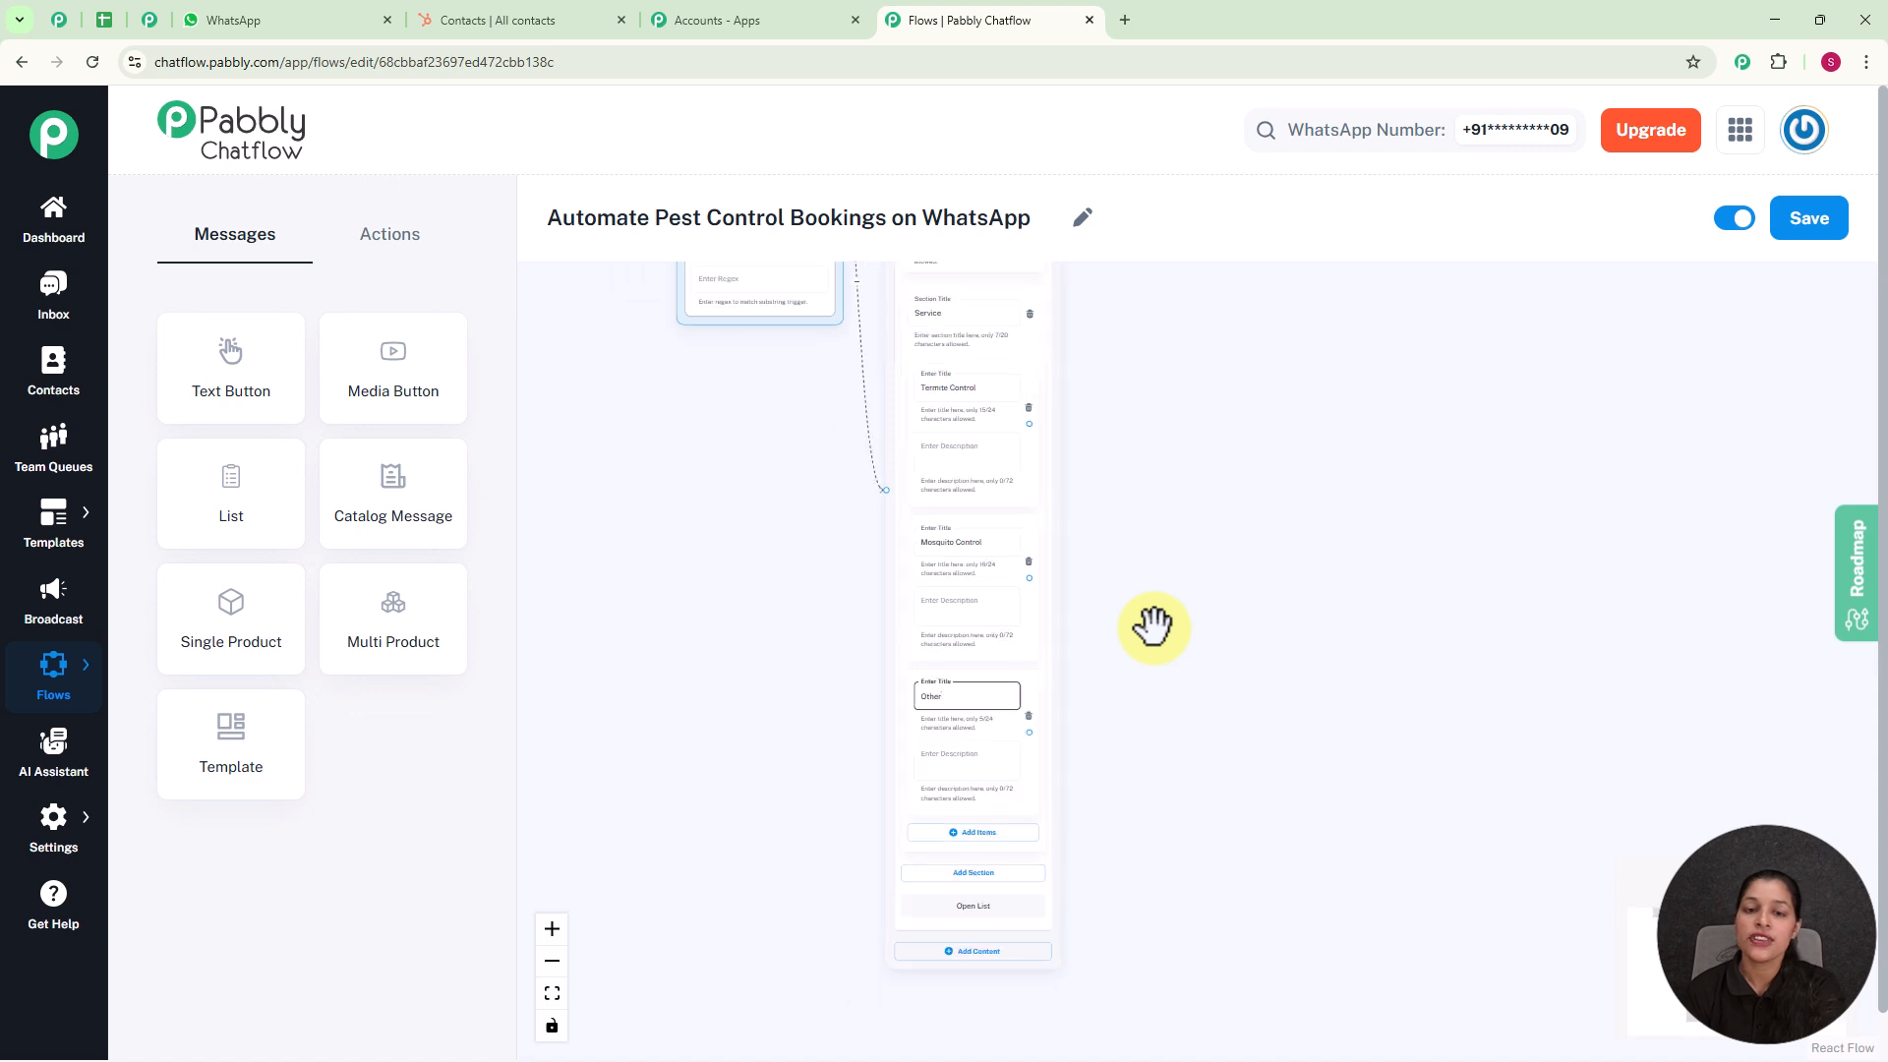
pyautogui.moveTo(1152, 626); pyautogui.dragTo(1066, 784)
pyautogui.moveTo(742, 460); pyautogui.dragTo(696, 826)
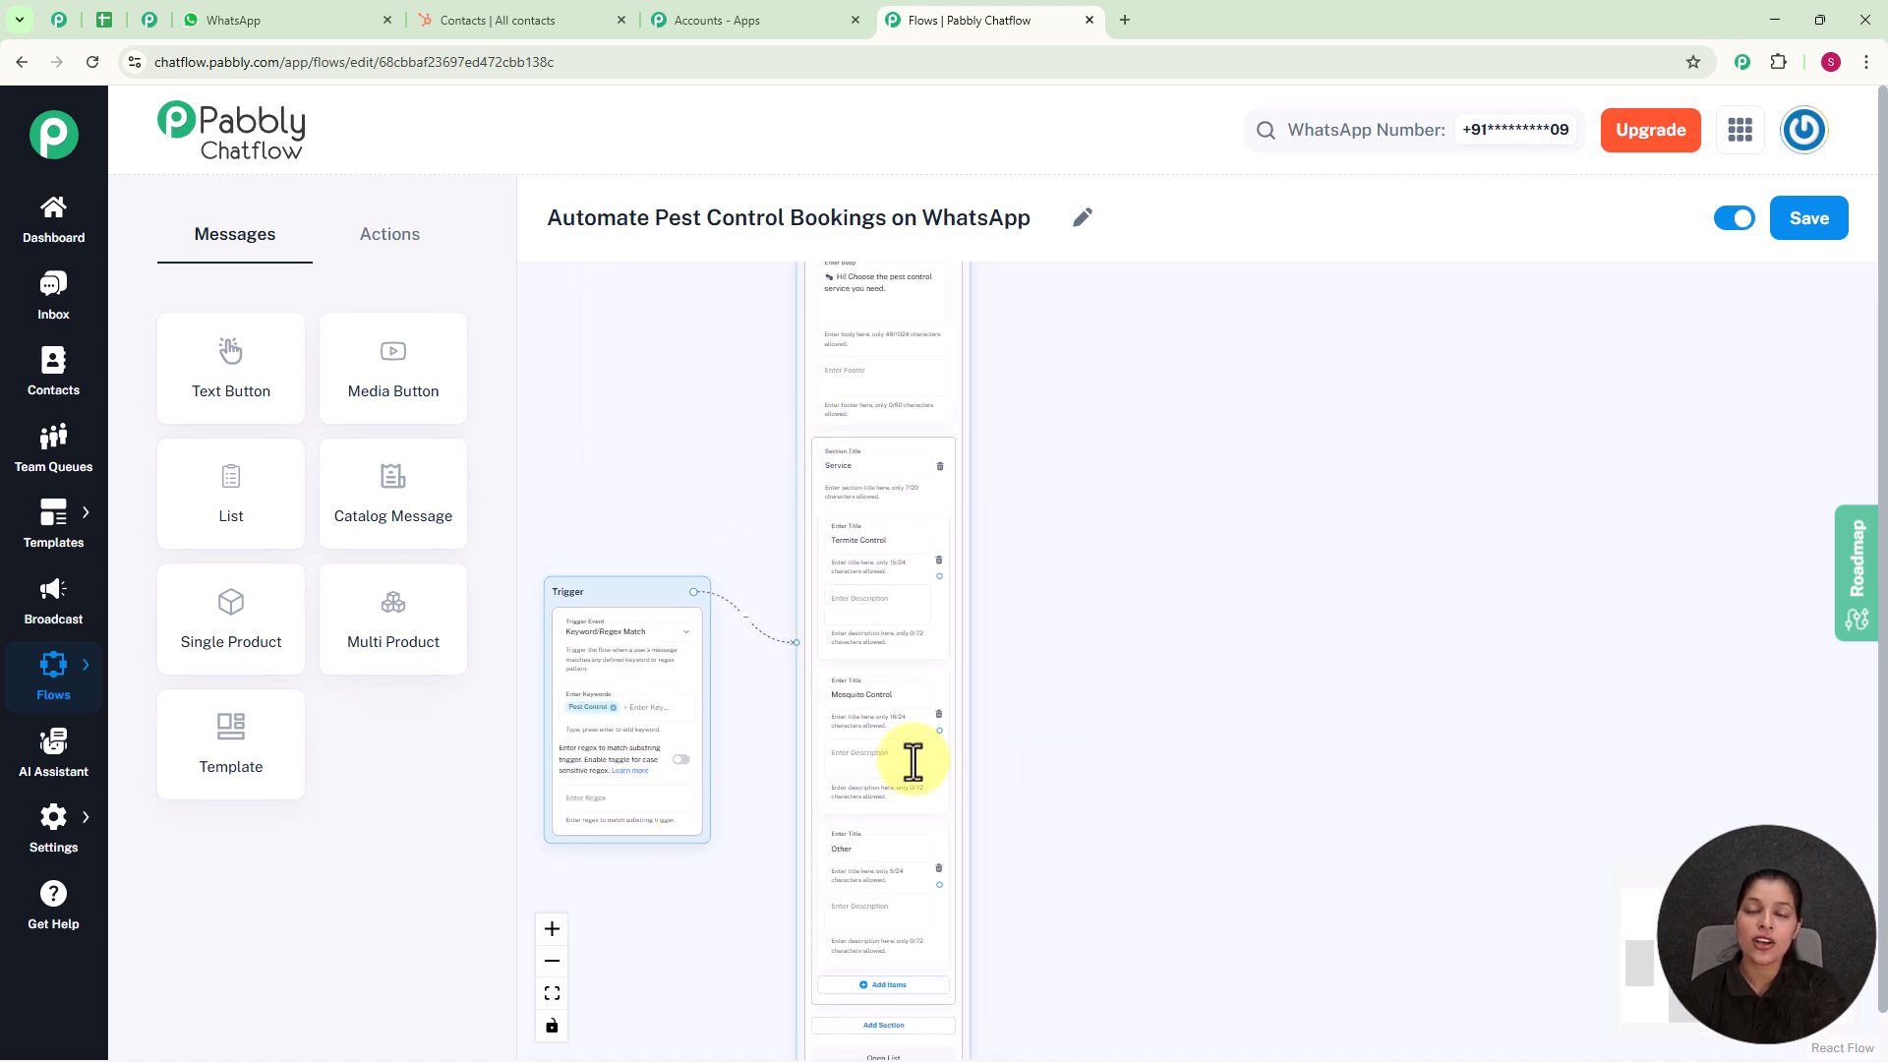
pyautogui.moveTo(1183, 732)
pyautogui.mouseDown()
pyautogui.moveTo(1137, 548)
pyautogui.moveTo(1172, 707)
pyautogui.mouseUp()
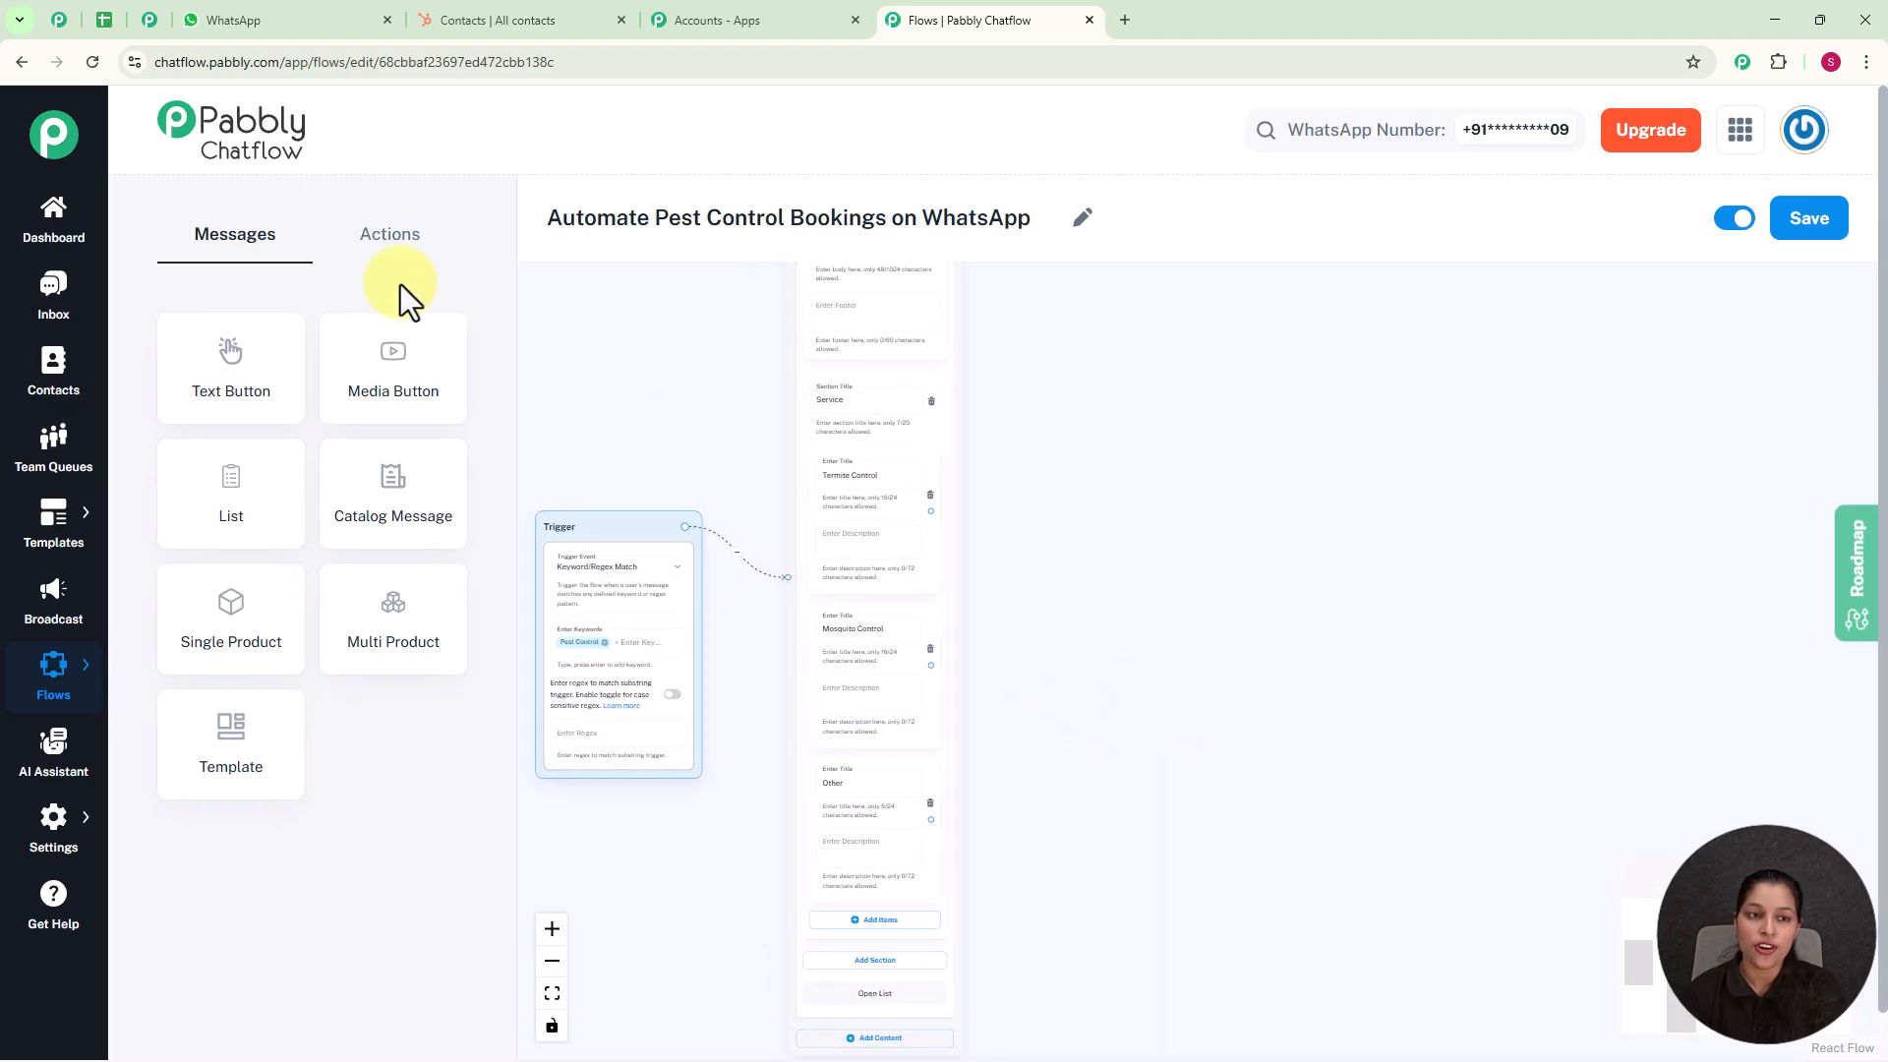
pyautogui.click(391, 244)
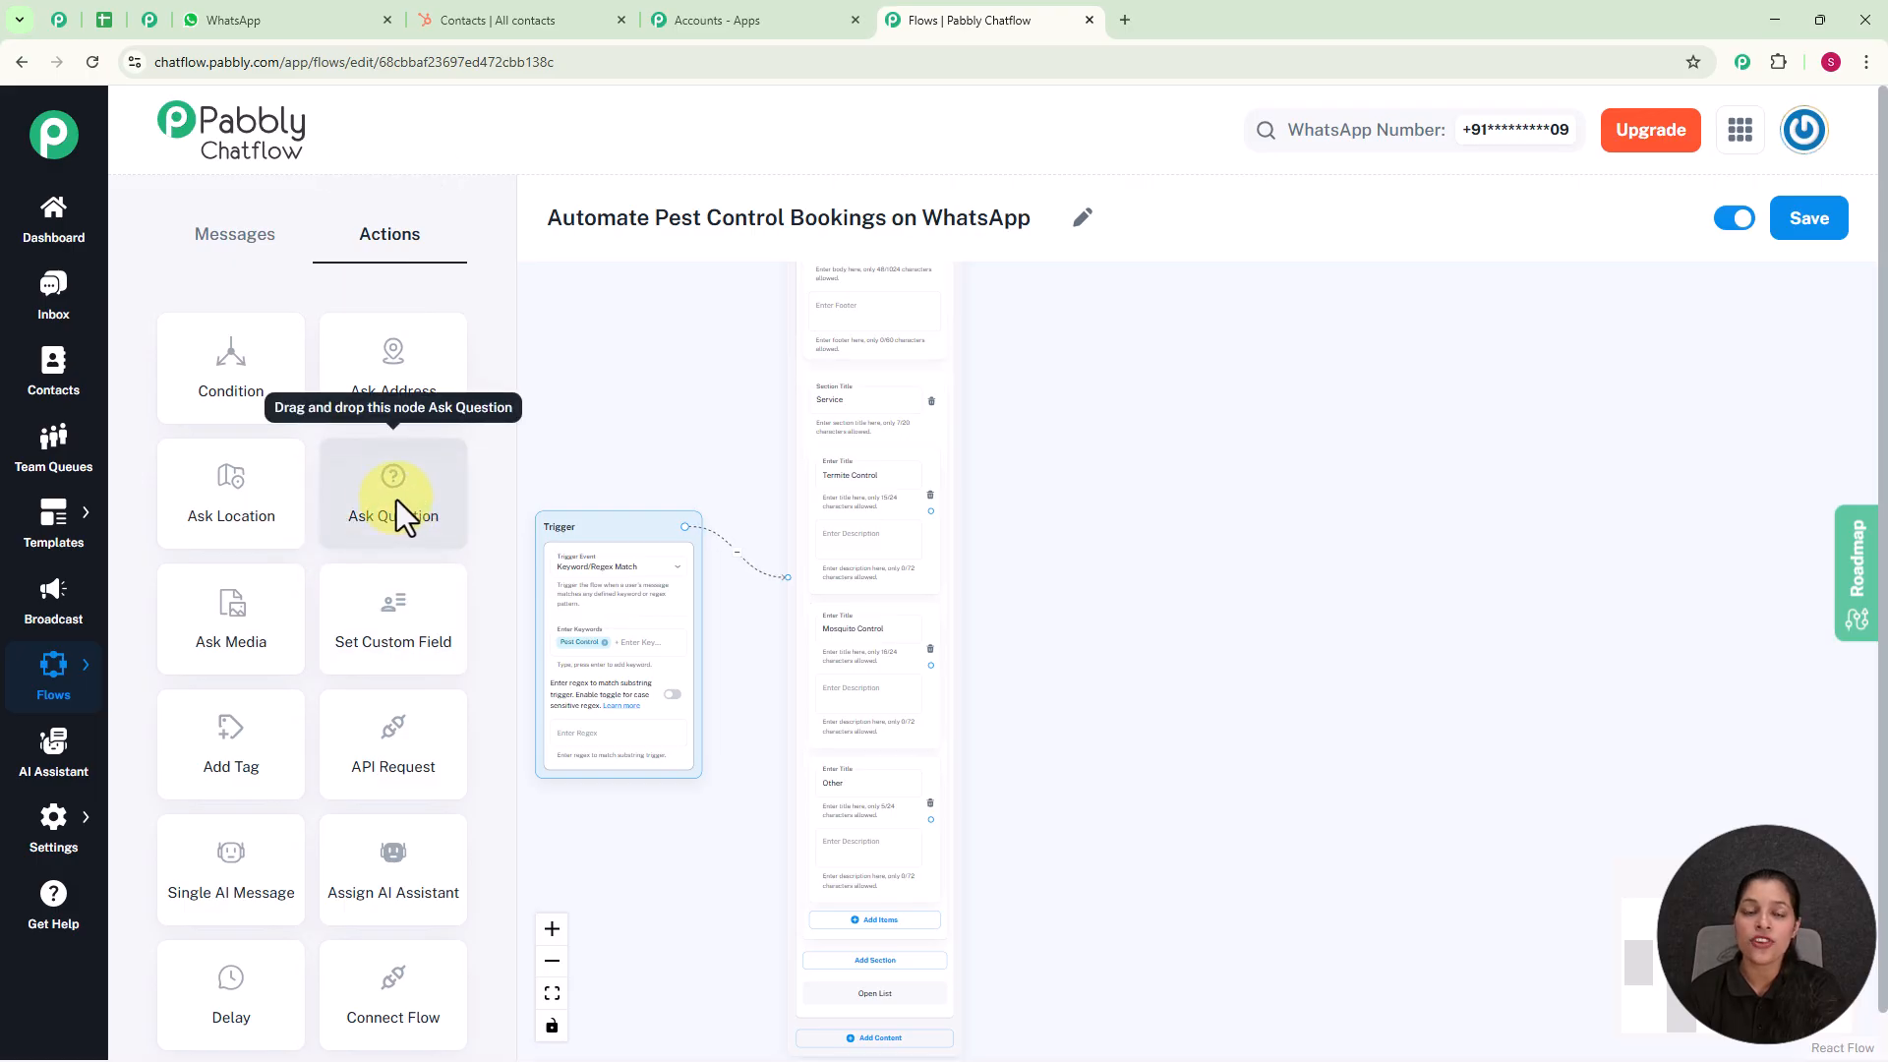
pyautogui.moveTo(397, 499); pyautogui.dragTo(1185, 614)
# Step: Connect the Termite Control, Mosquito Control and Other list items to the Question node
pyautogui.moveTo(927, 564); pyautogui.dragTo(1160, 789)
pyautogui.scroll(2, 956, 577)
pyautogui.moveTo(946, 788); pyautogui.dragTo(1152, 797)
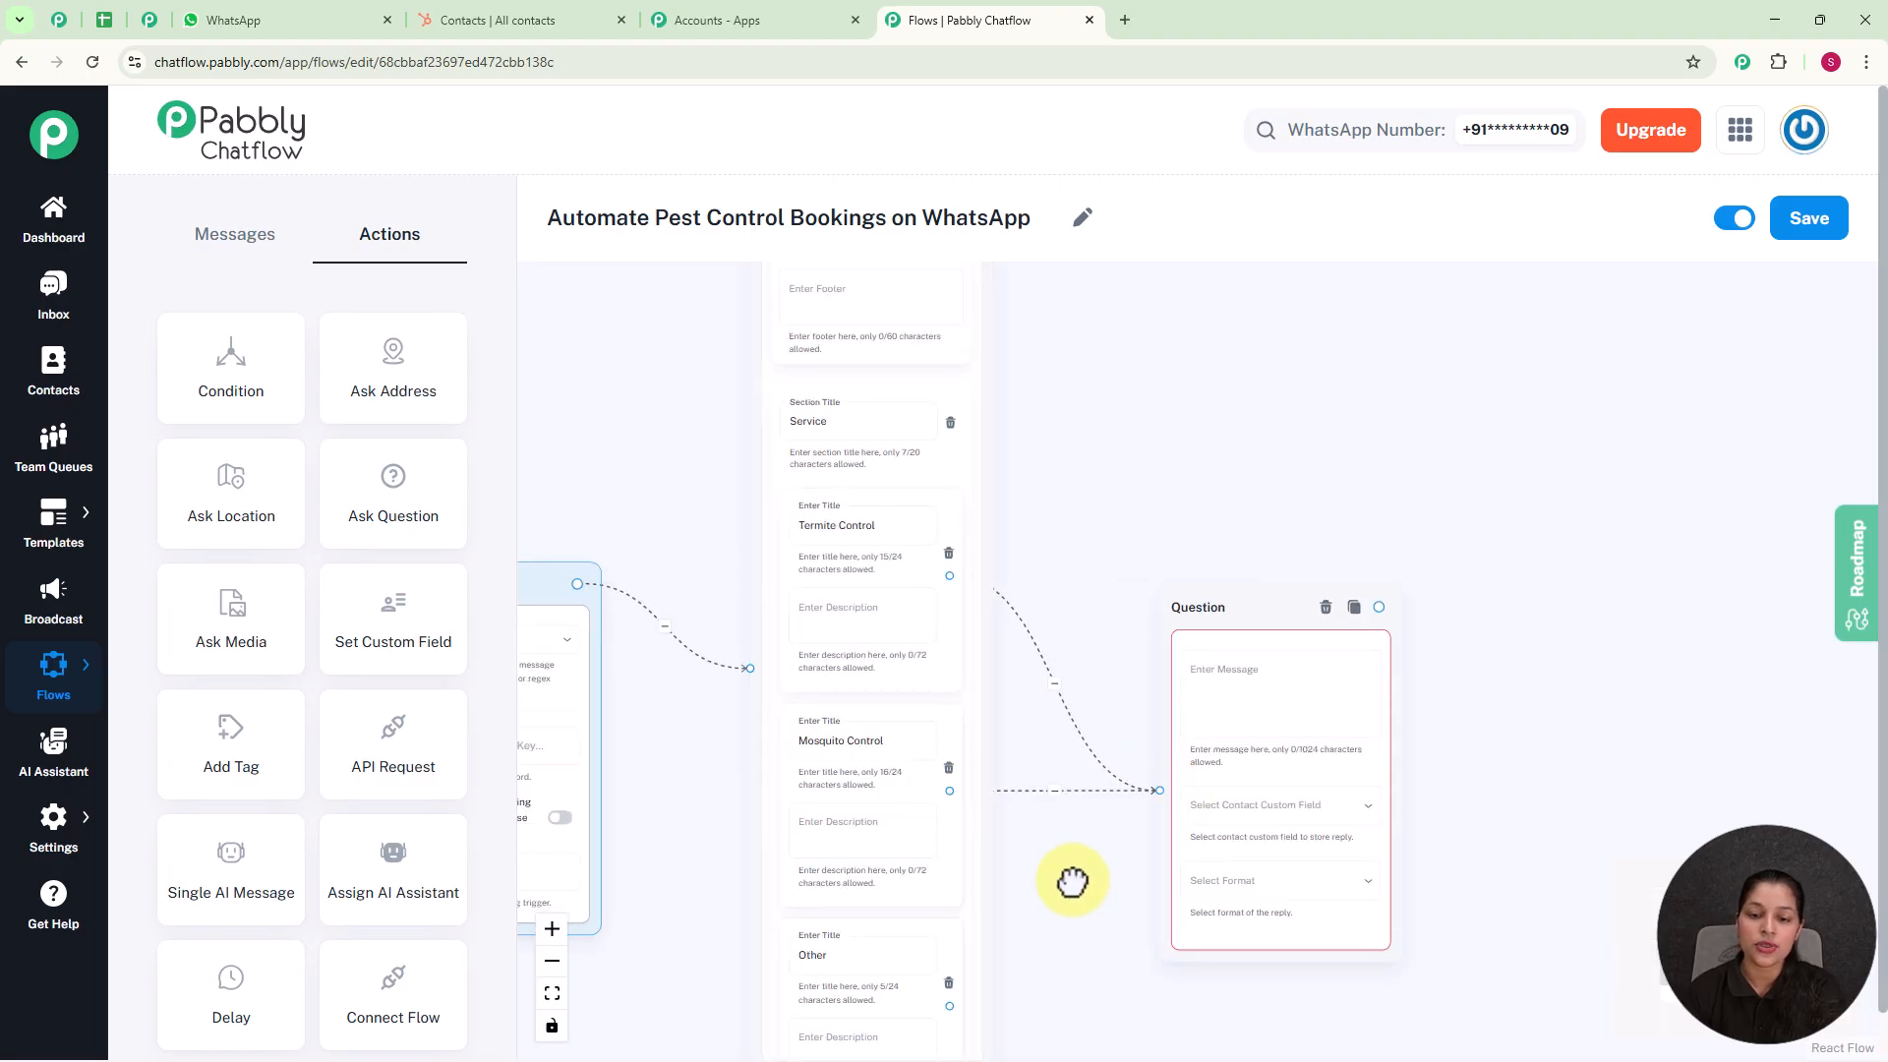
pyautogui.scroll(-2, 1074, 897)
pyautogui.moveTo(929, 818); pyautogui.dragTo(1138, 598)
# Step: Enter "Please describe the problem briefly" as the Question node's message
pyautogui.click(1228, 508)
pyautogui.scroll(2, 1228, 508)
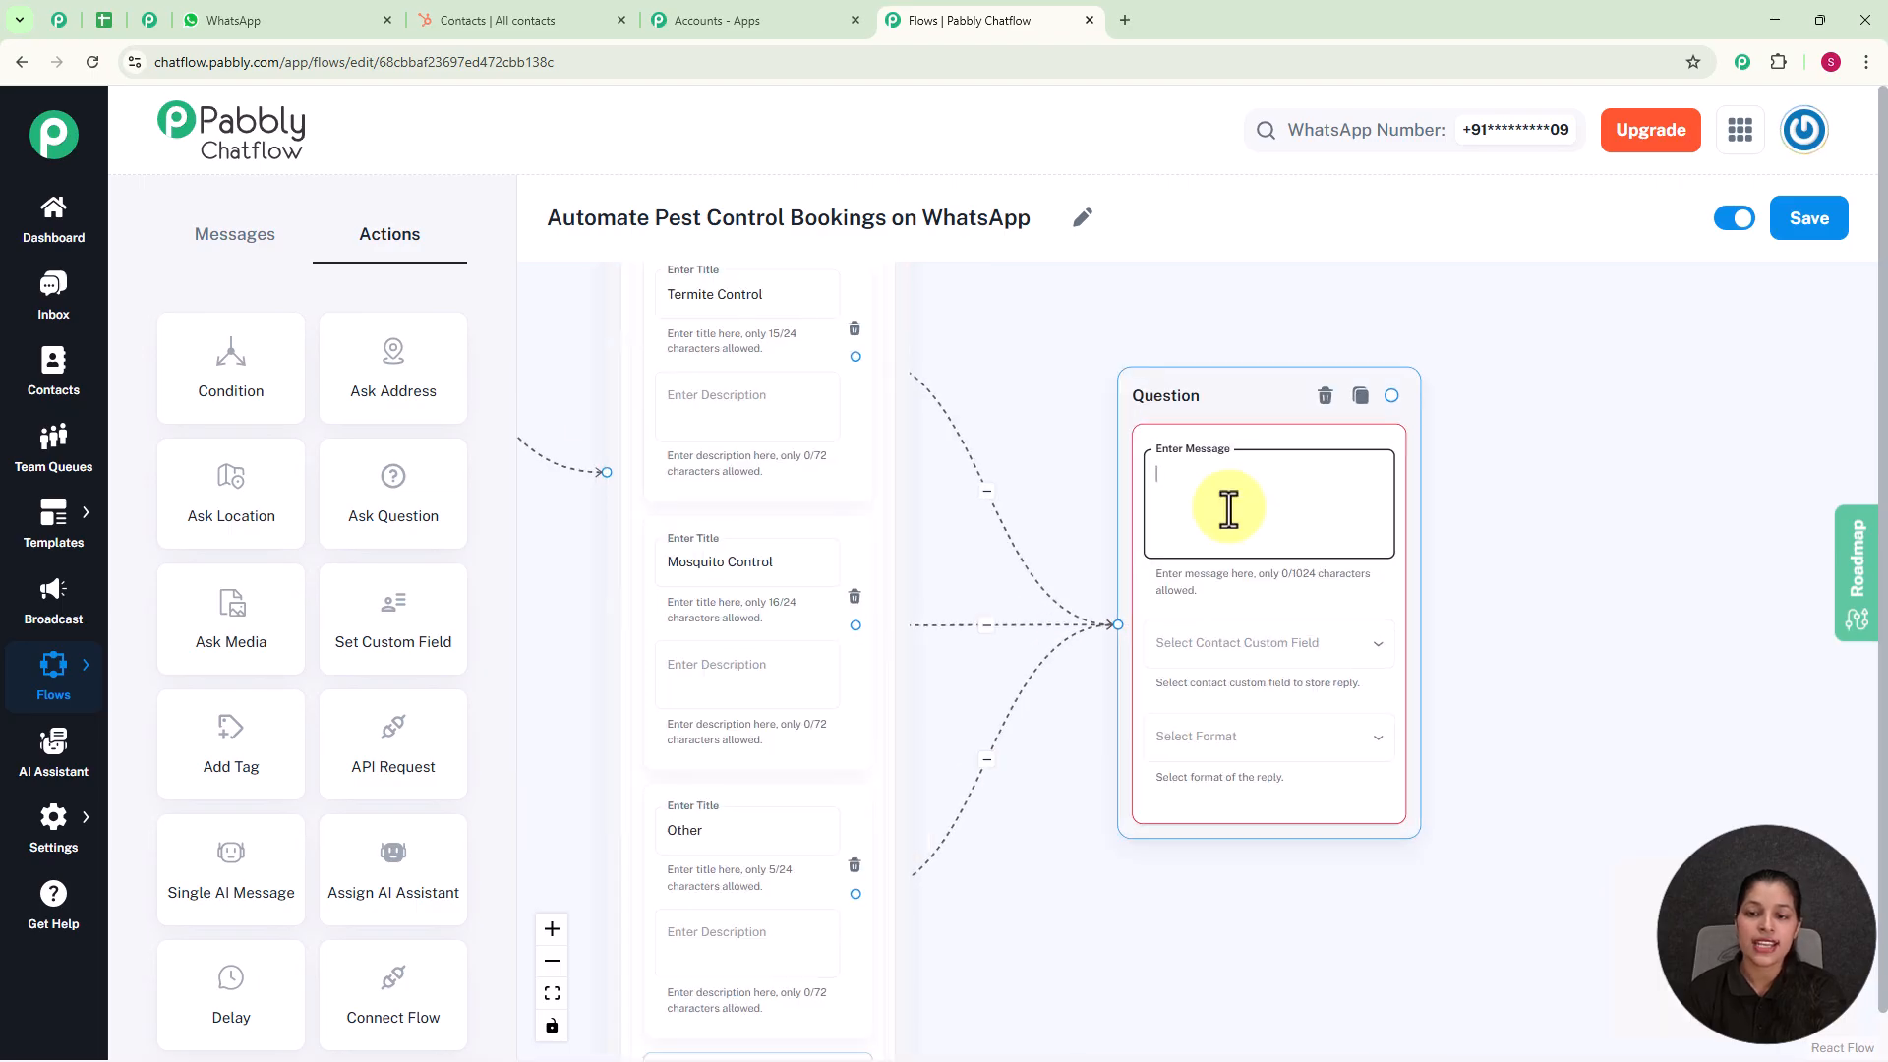
pyautogui.write('Please describe the problem briefly 📝')
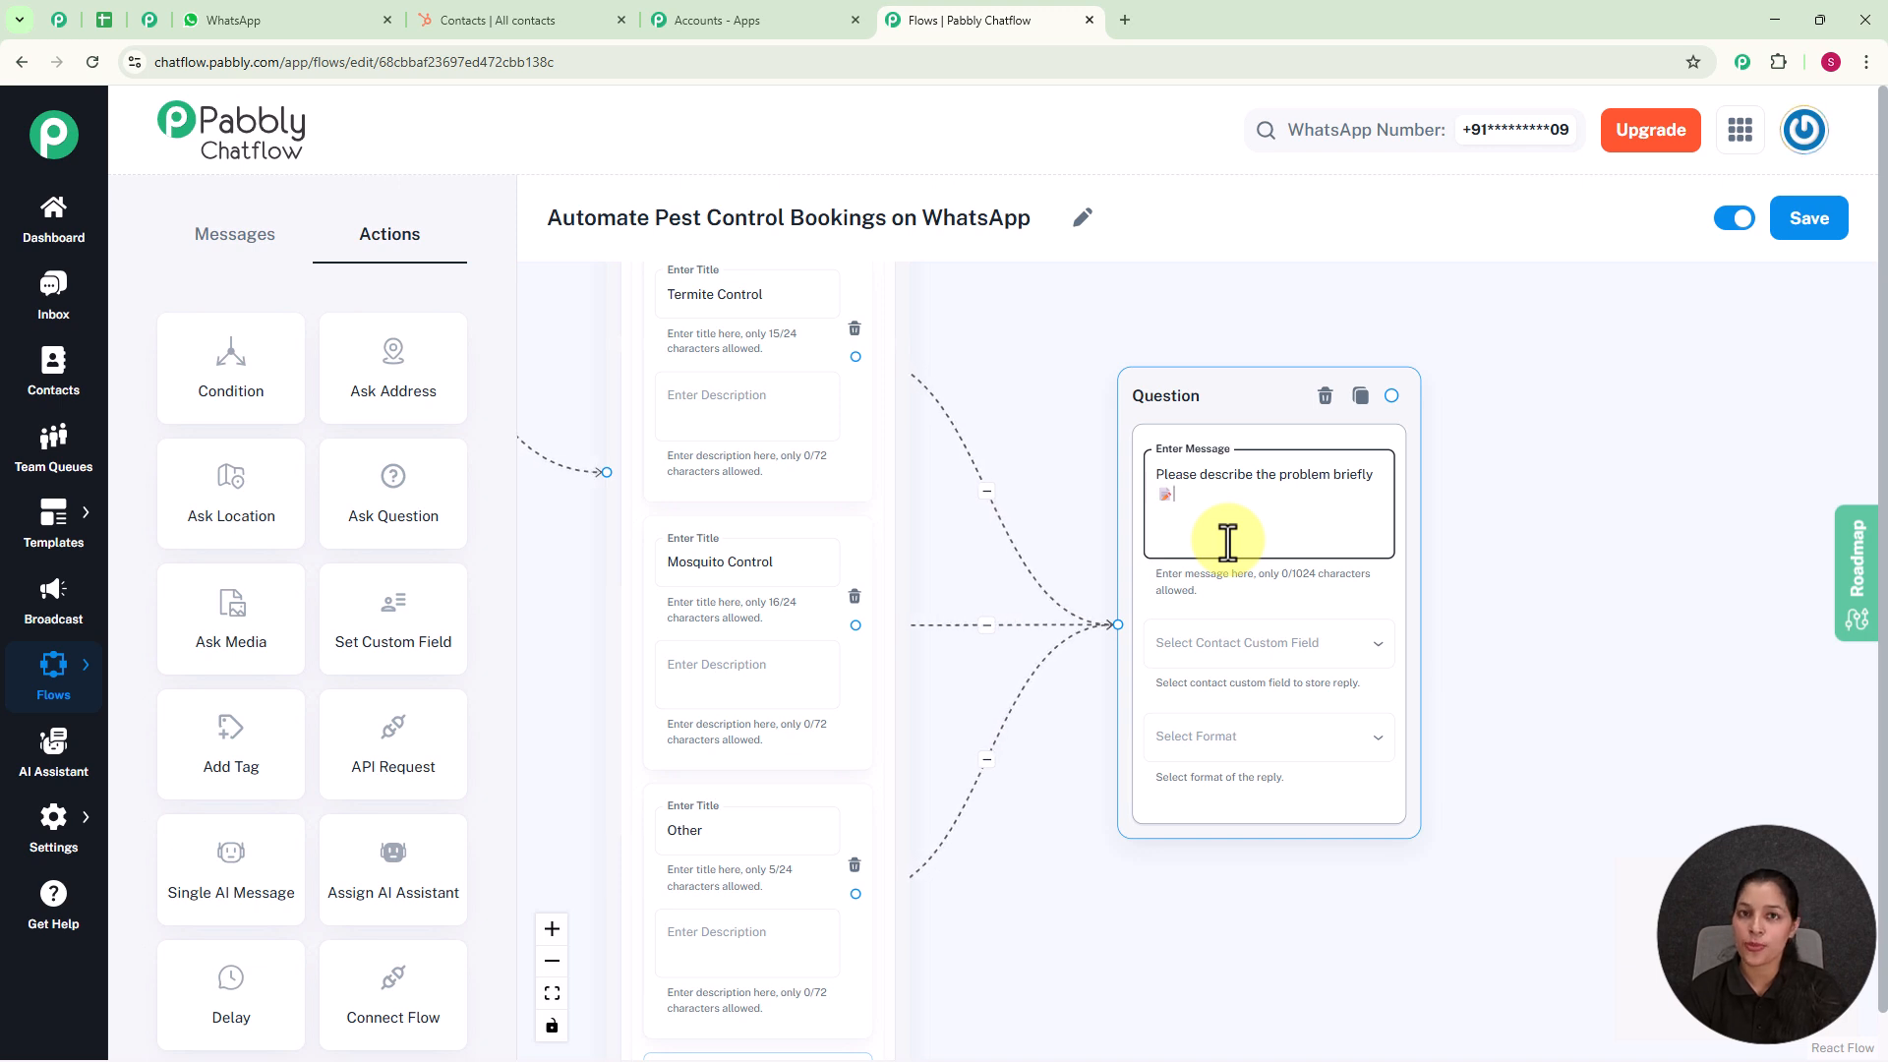
pyautogui.scroll(1, 1228, 540)
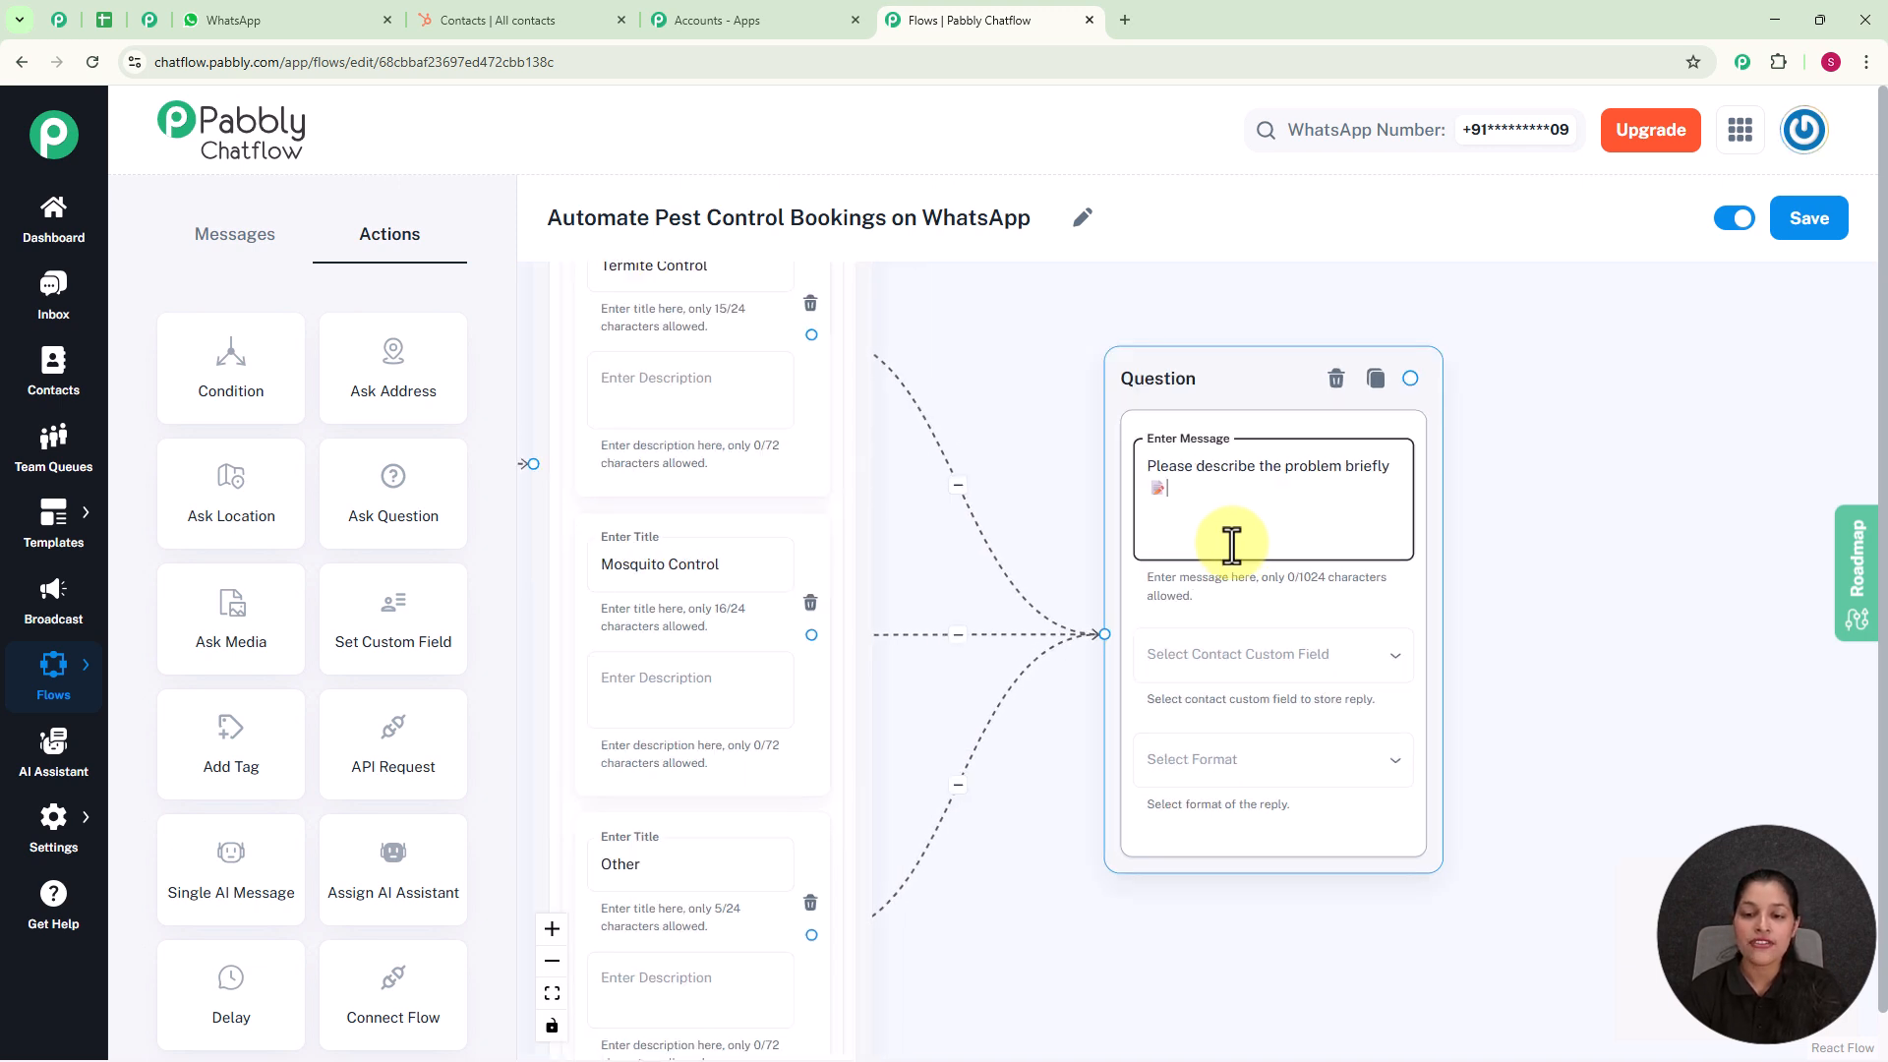
# Step: View the available contact custom fields, open the Contact Custom Fields settings and add a blank field row
pyautogui.click(1220, 668)
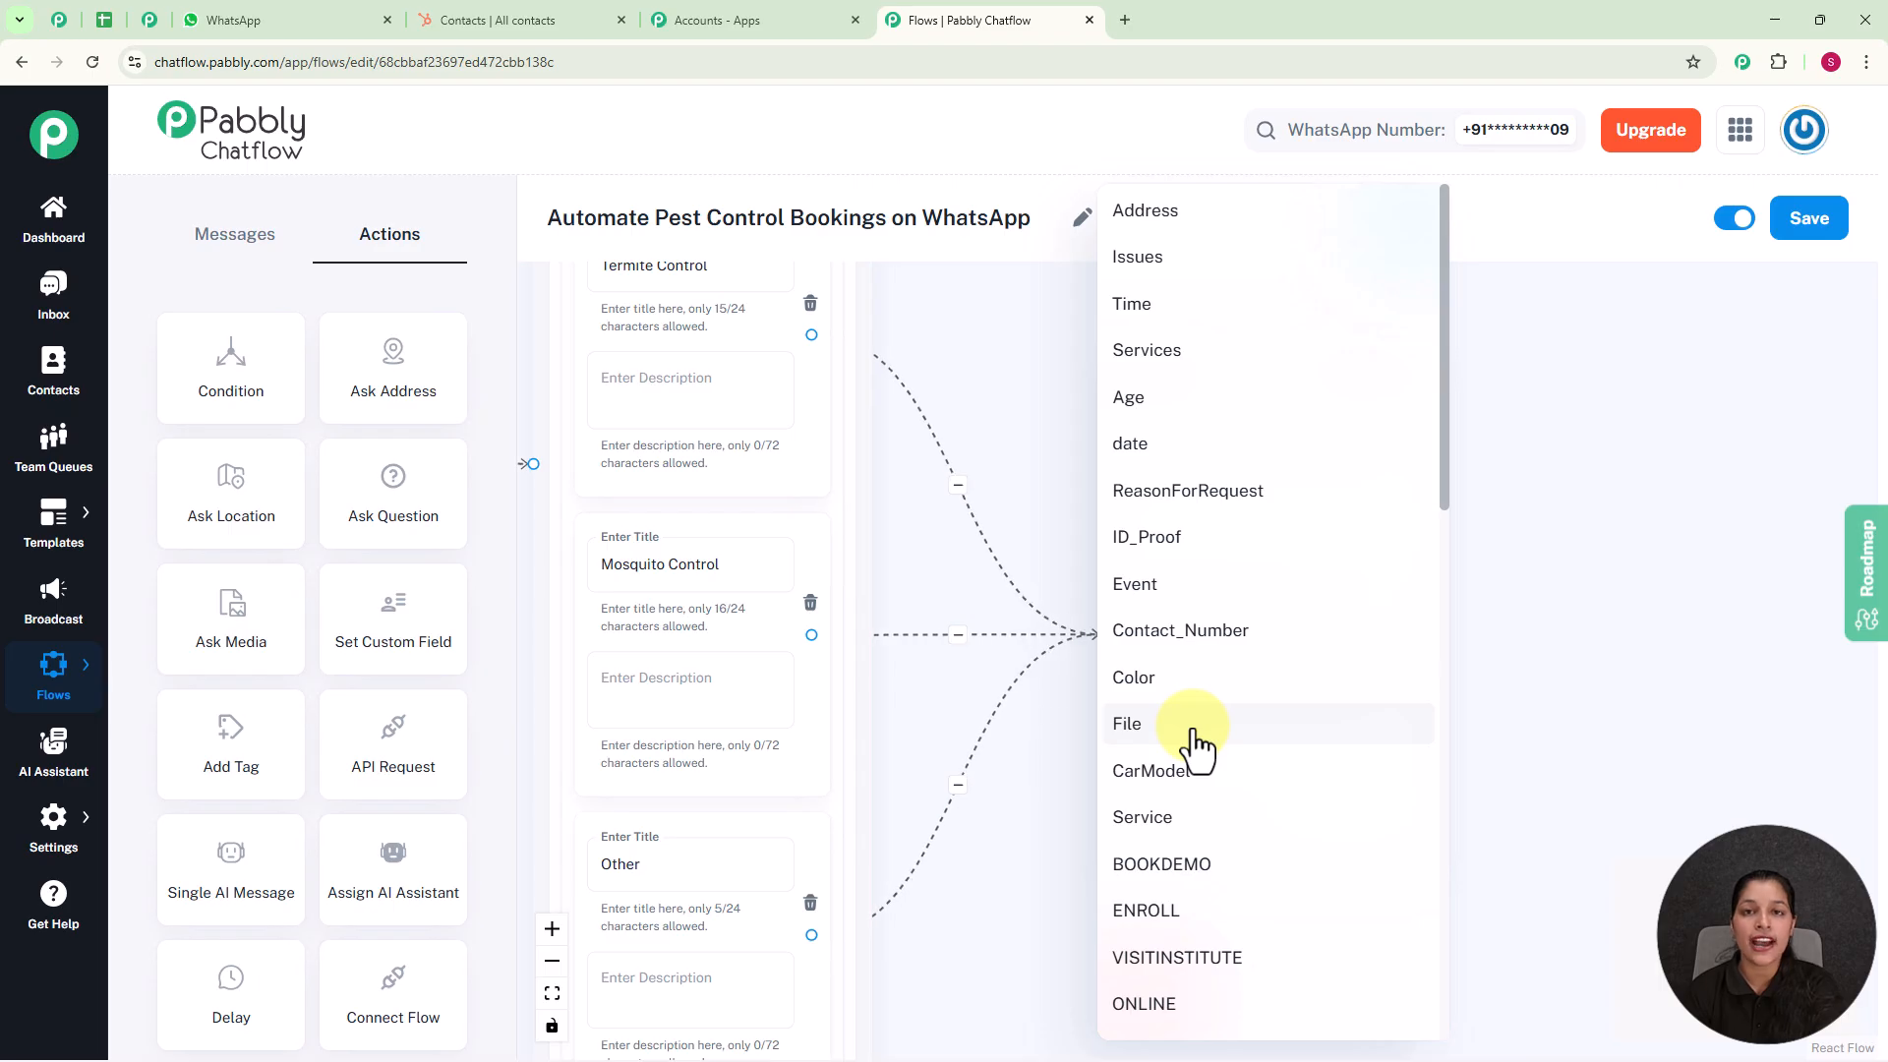
pyautogui.click(1575, 633)
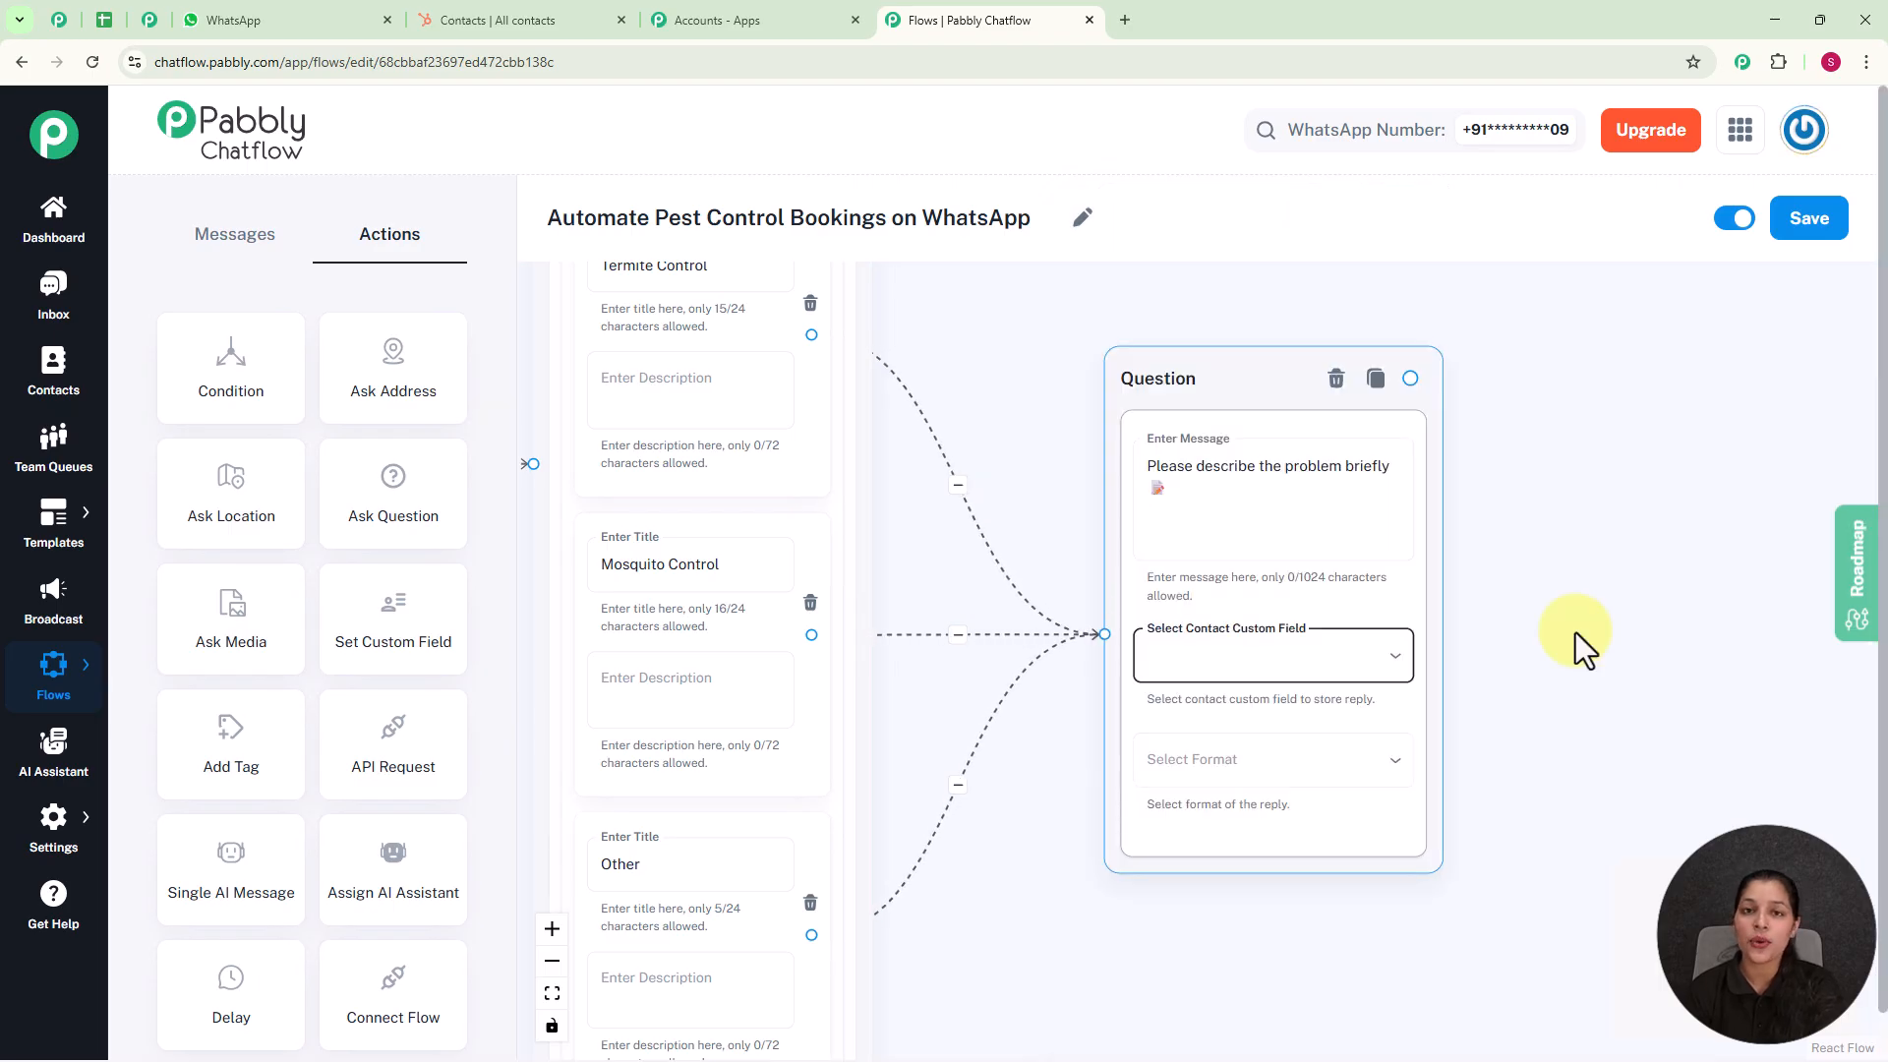
pyautogui.click(57, 826)
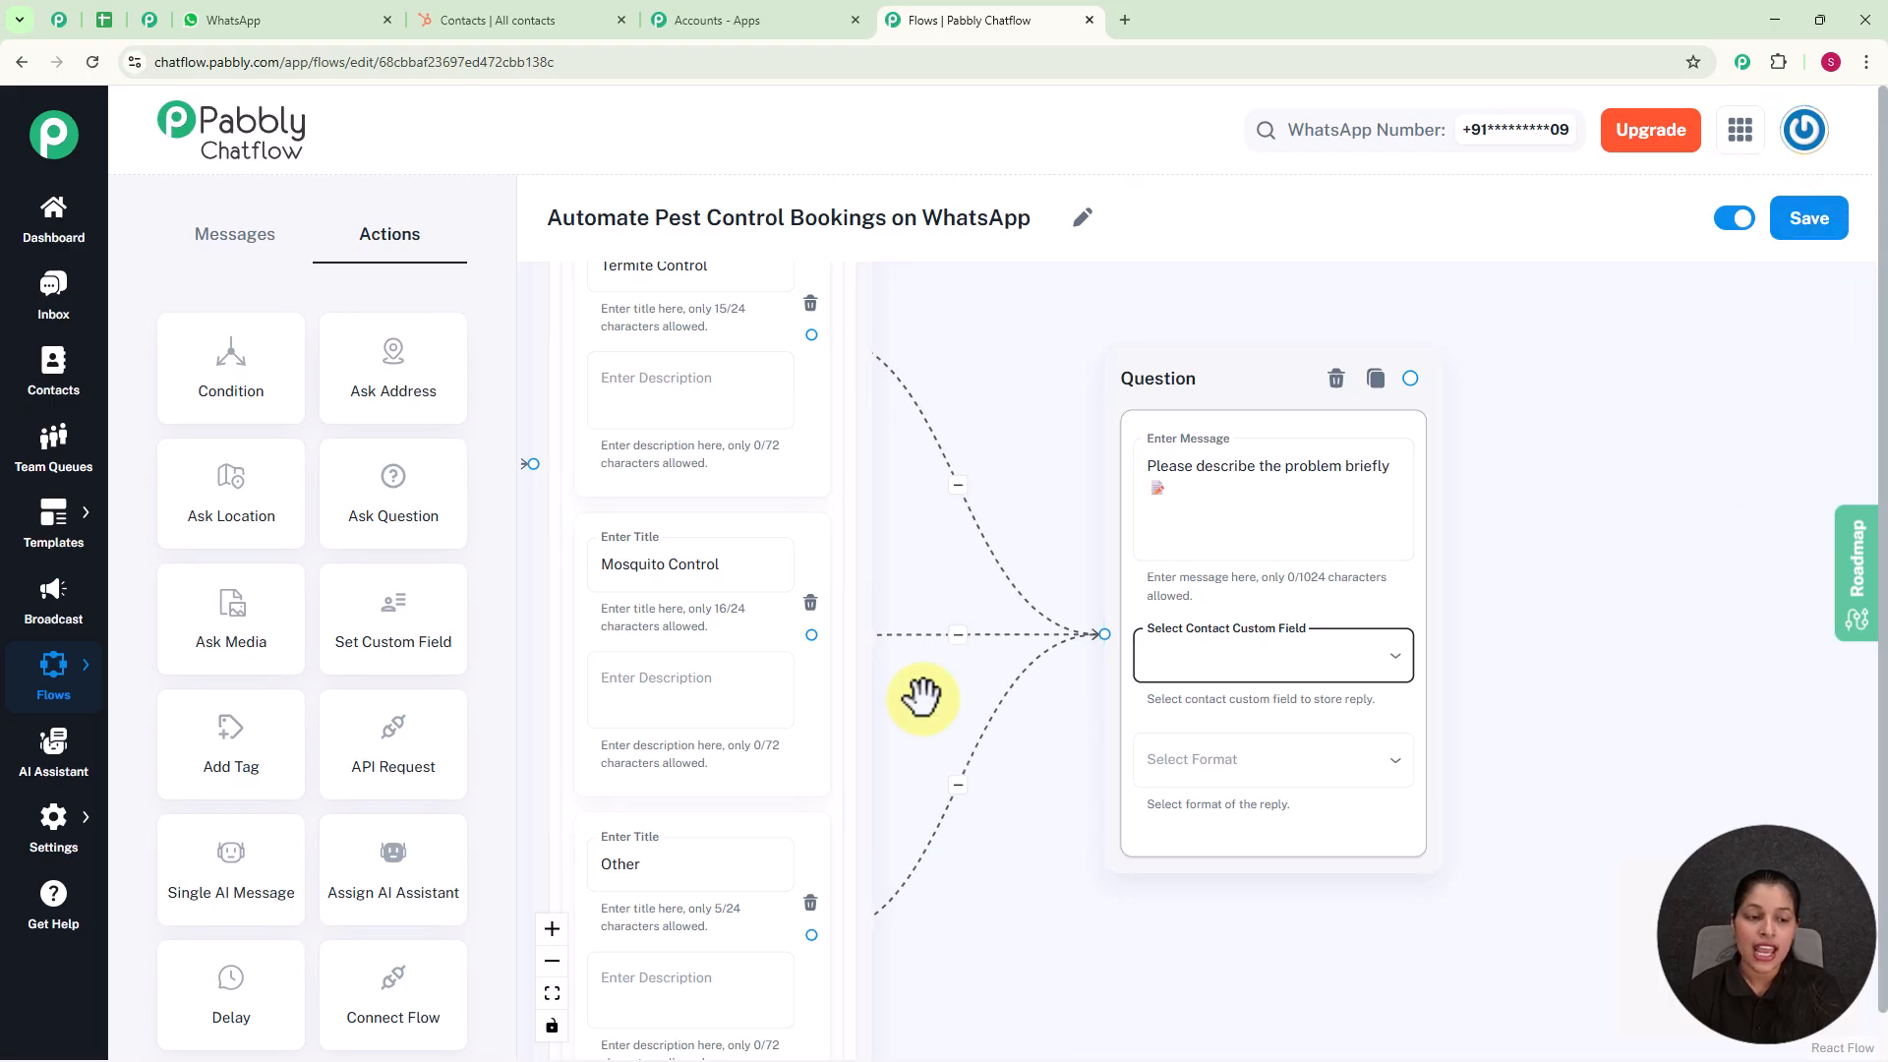
pyautogui.moveTo(39, 824)
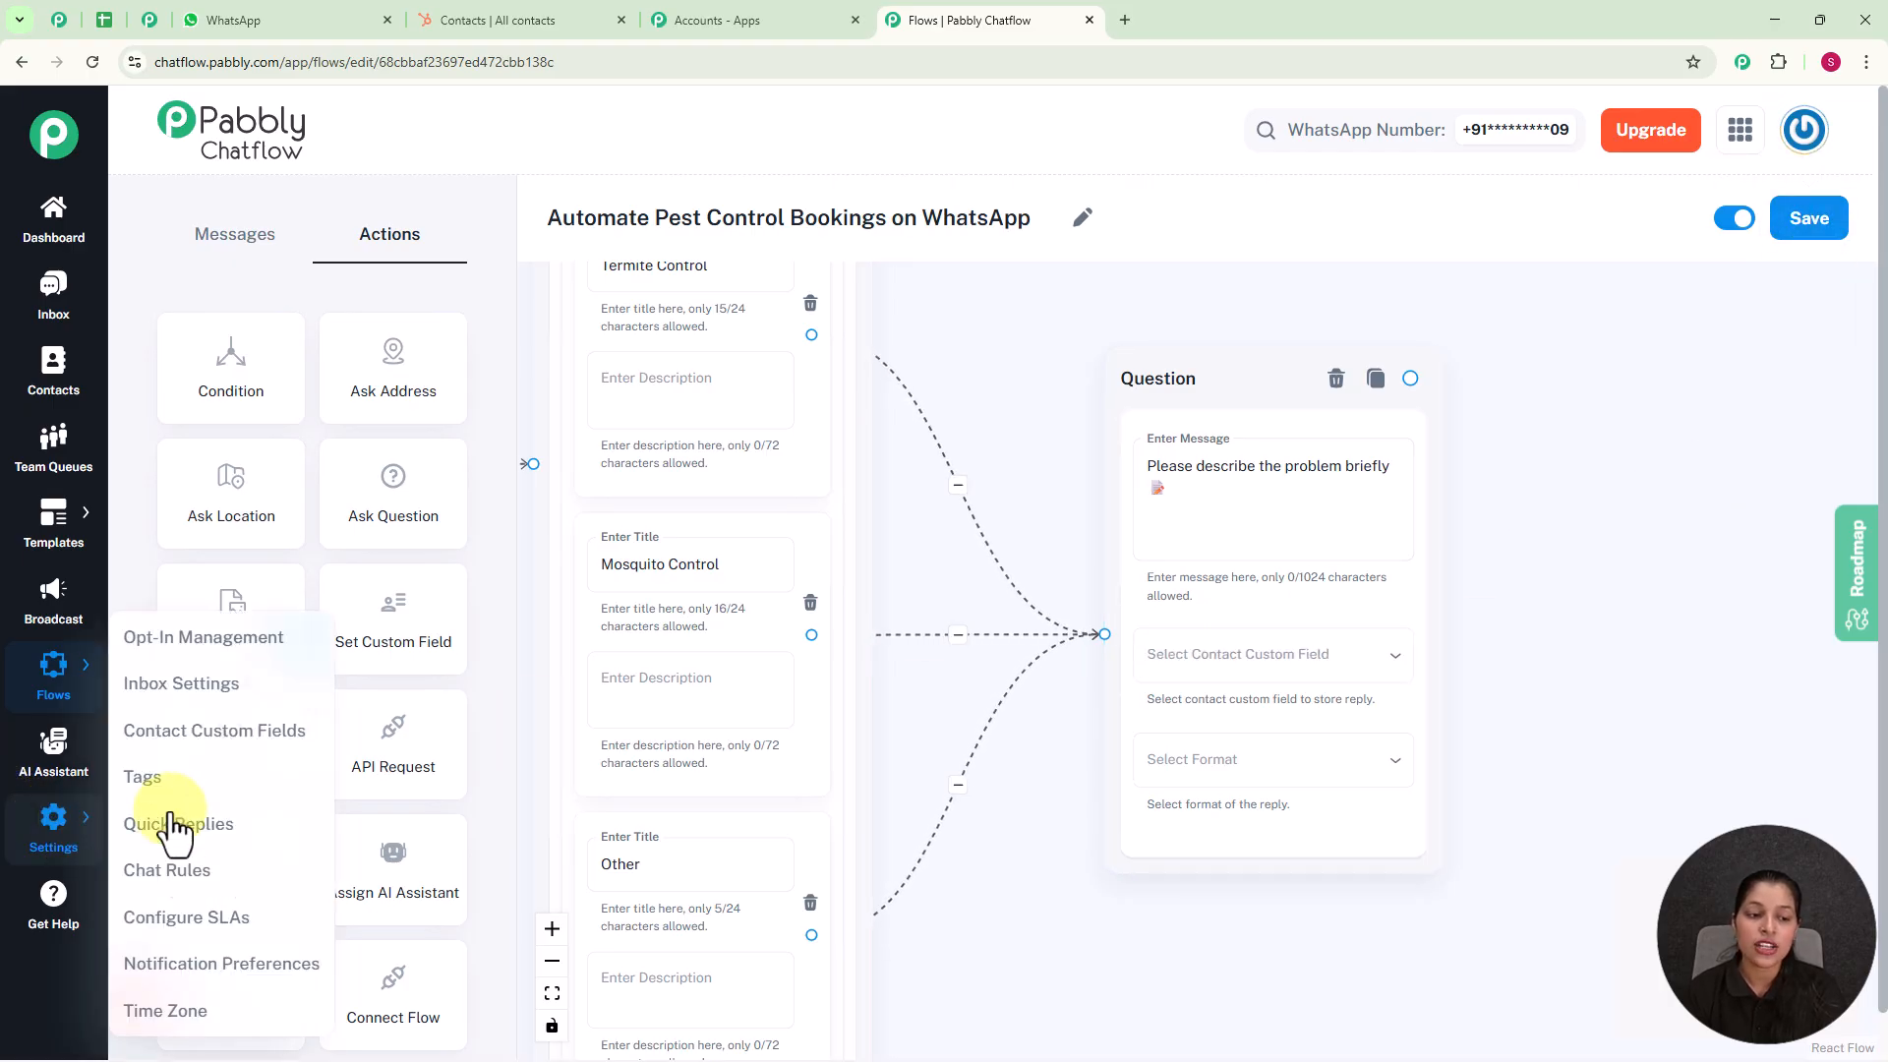
pyautogui.click(194, 746)
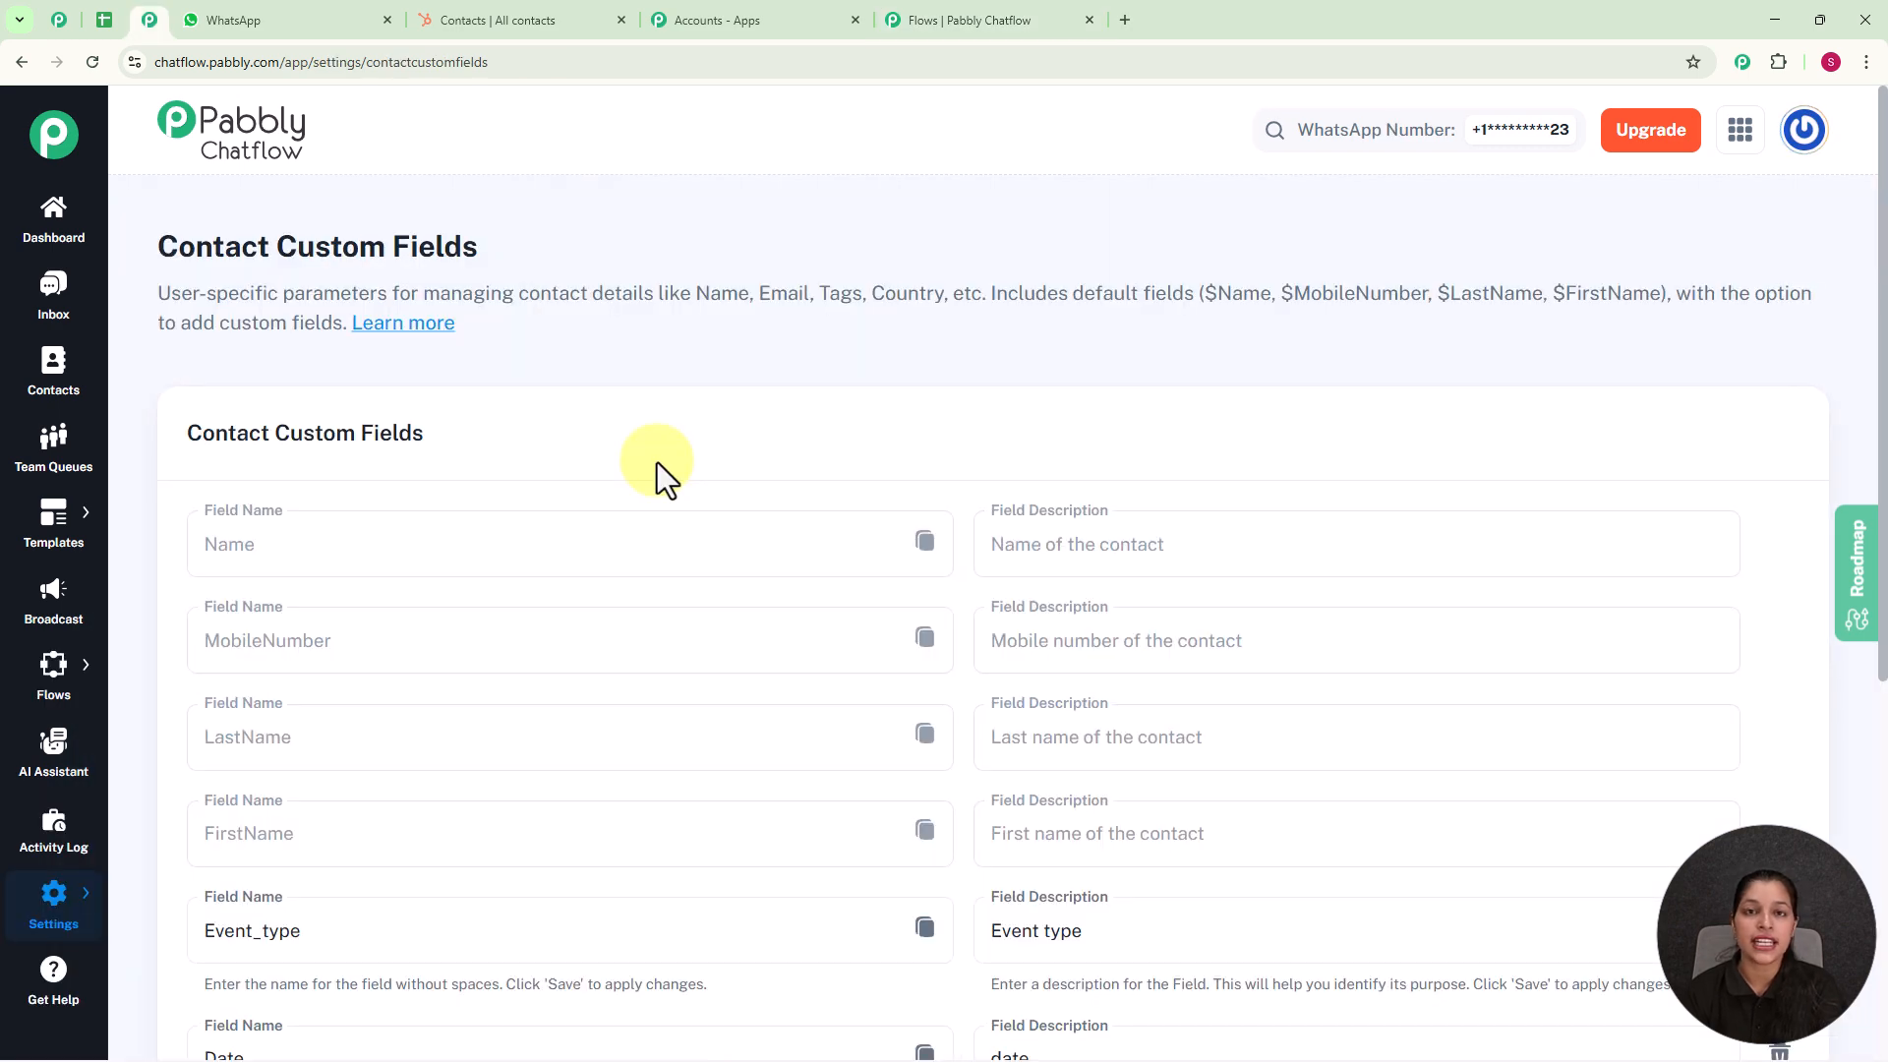
pyautogui.scroll(-5, 657, 462)
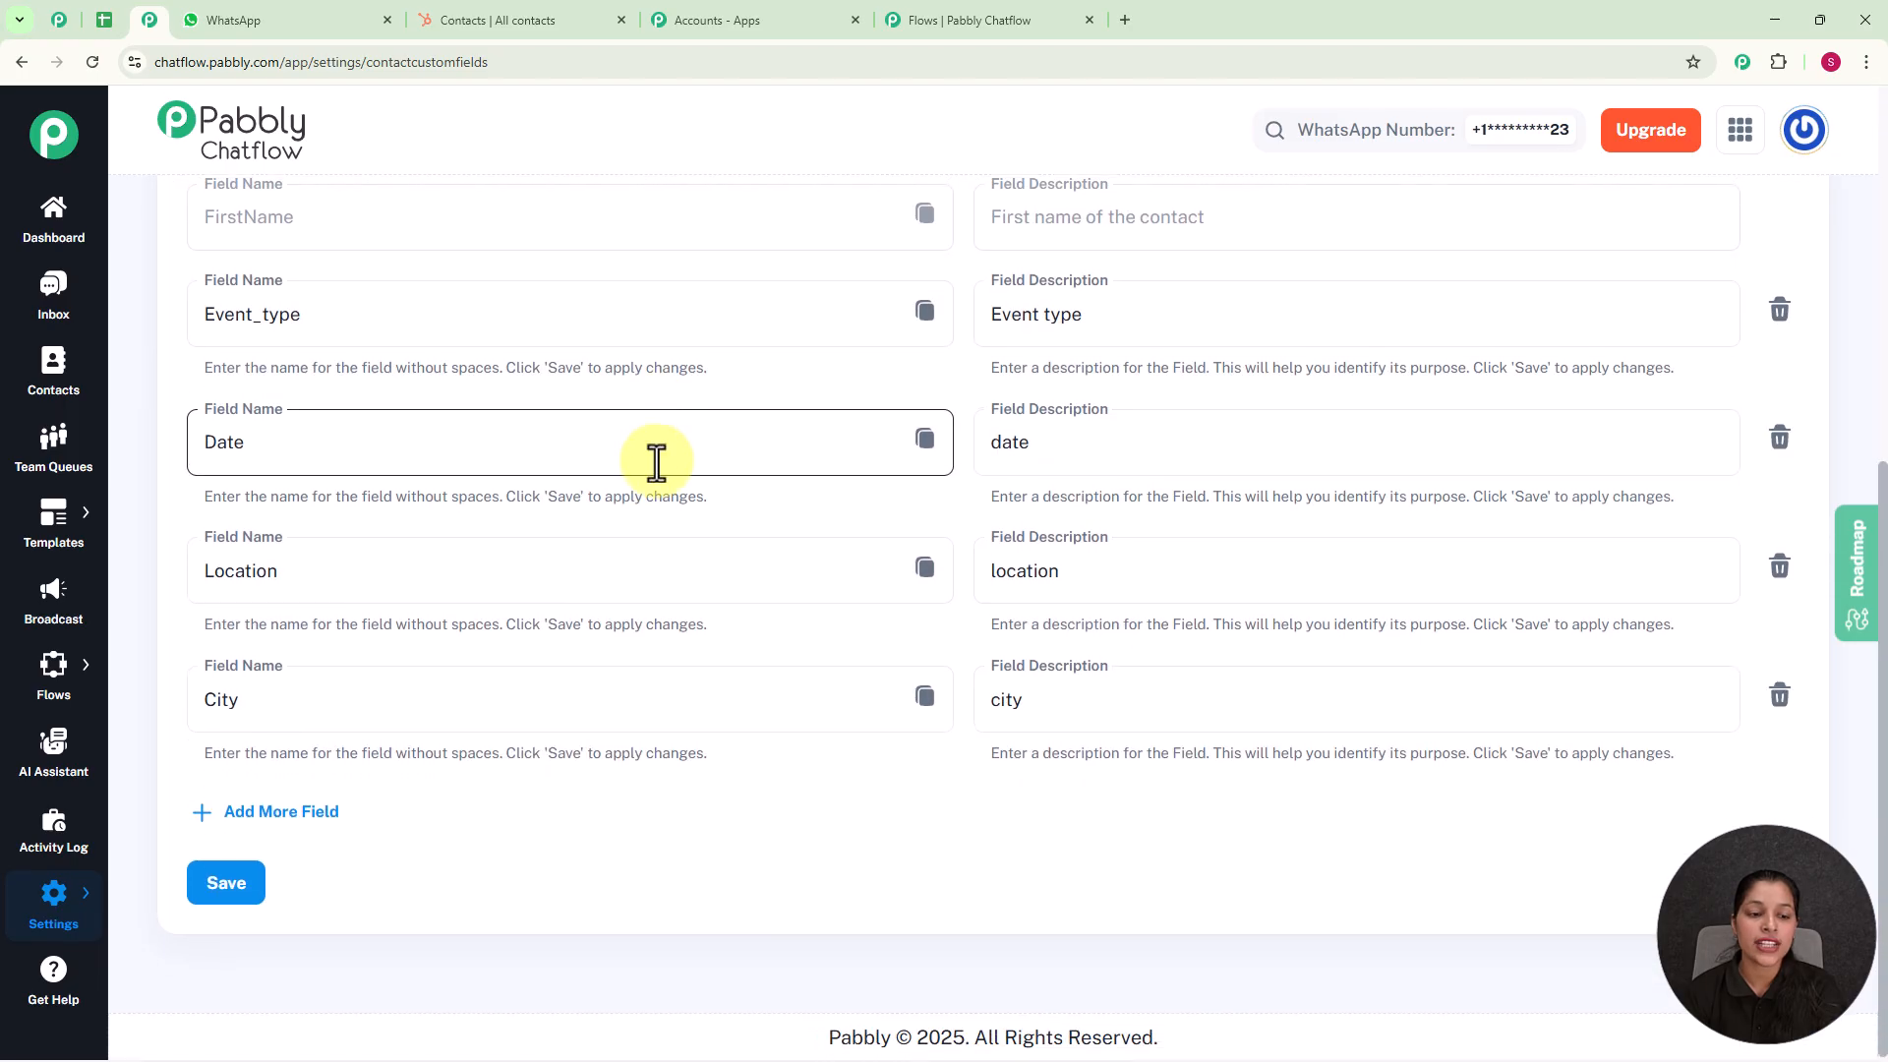
pyautogui.click(285, 817)
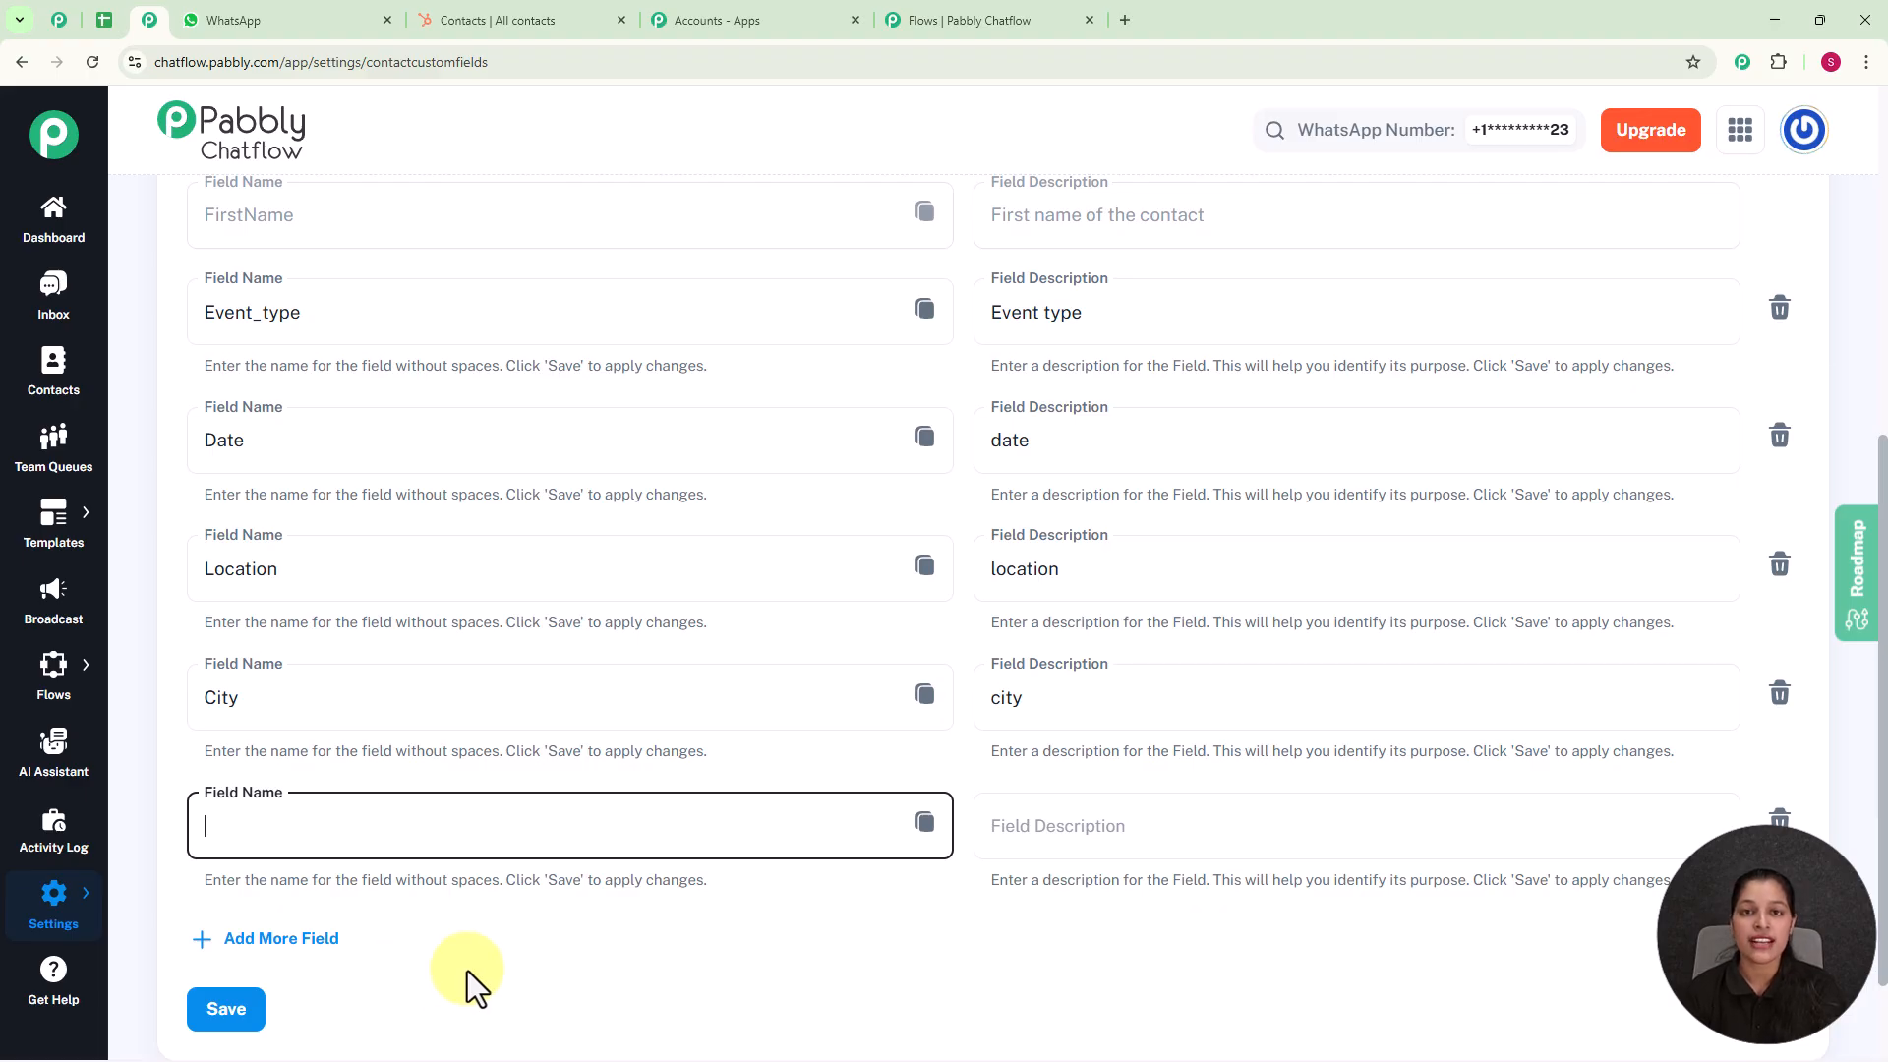
pyautogui.scroll(6, 468, 970)
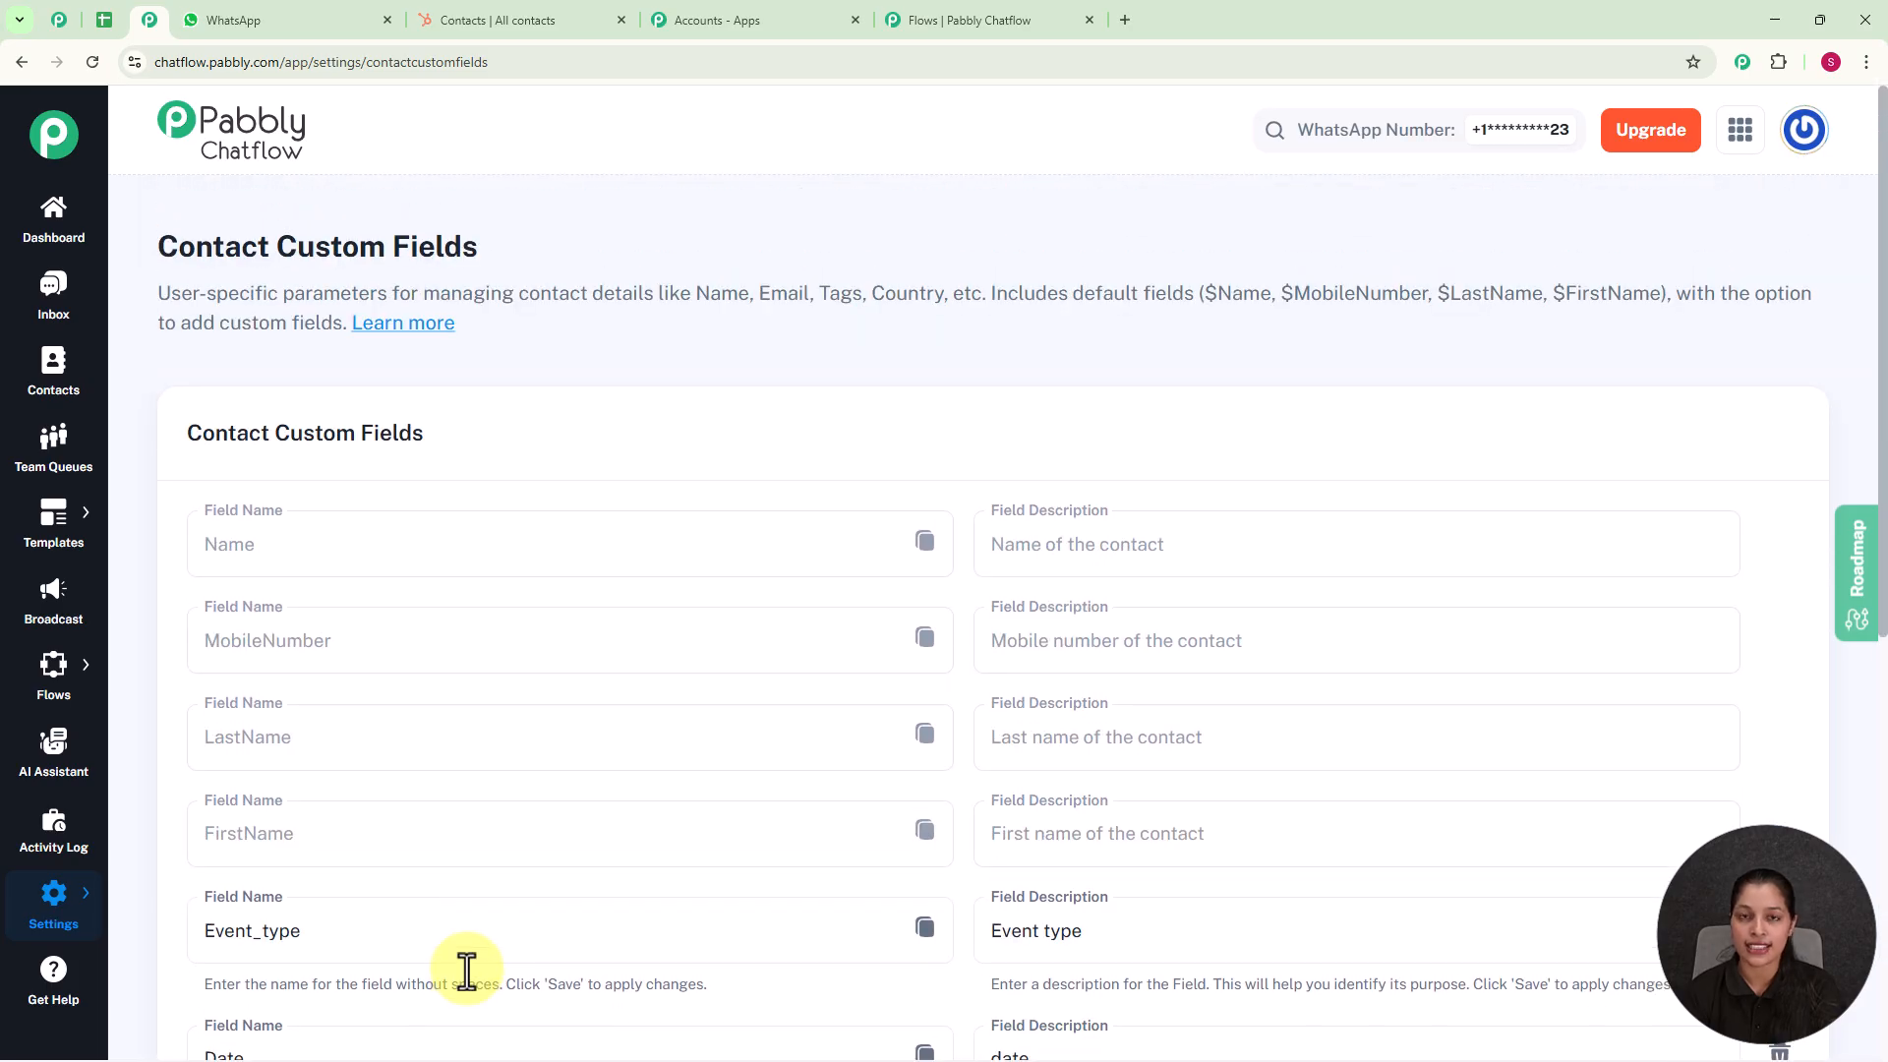
# Step: Back in the flow, store the problem question's reply in the Issues custom field with the format Any
pyautogui.click(968, 19)
pyautogui.click(1253, 677)
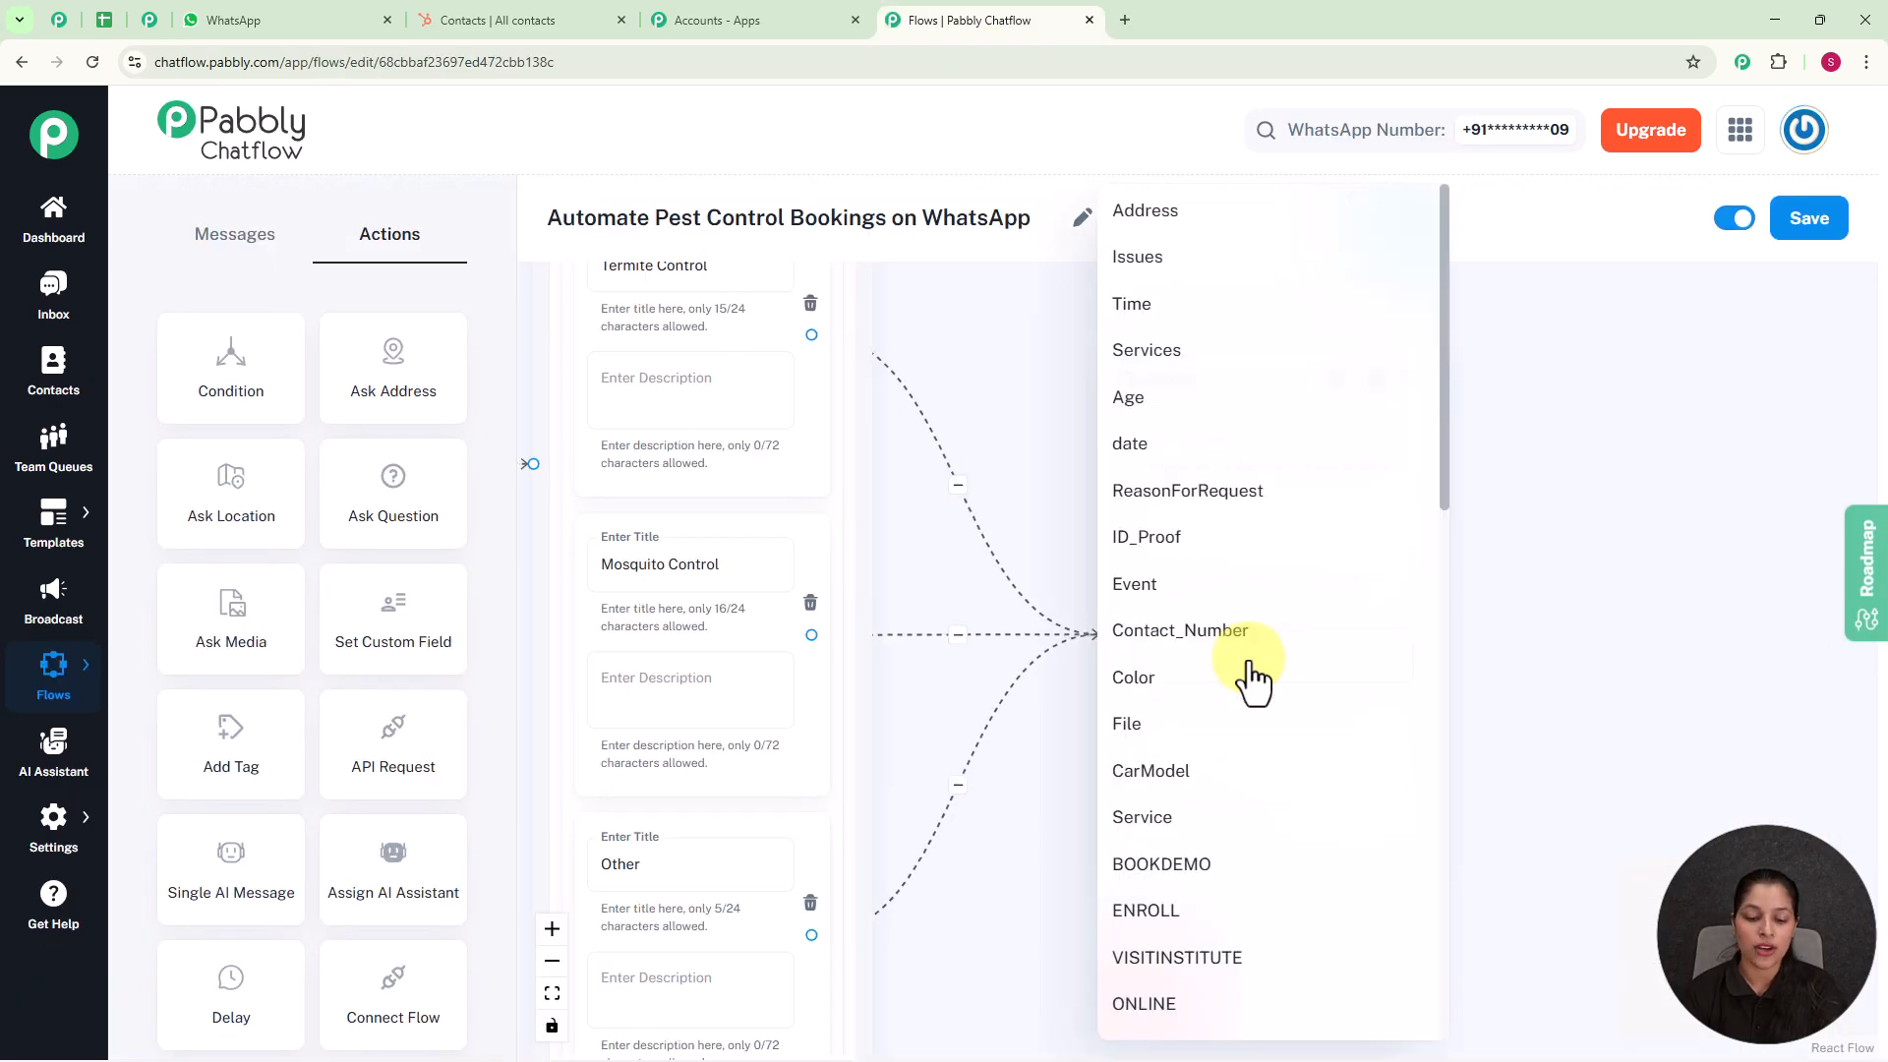
pyautogui.click(1138, 260)
pyautogui.click(1188, 765)
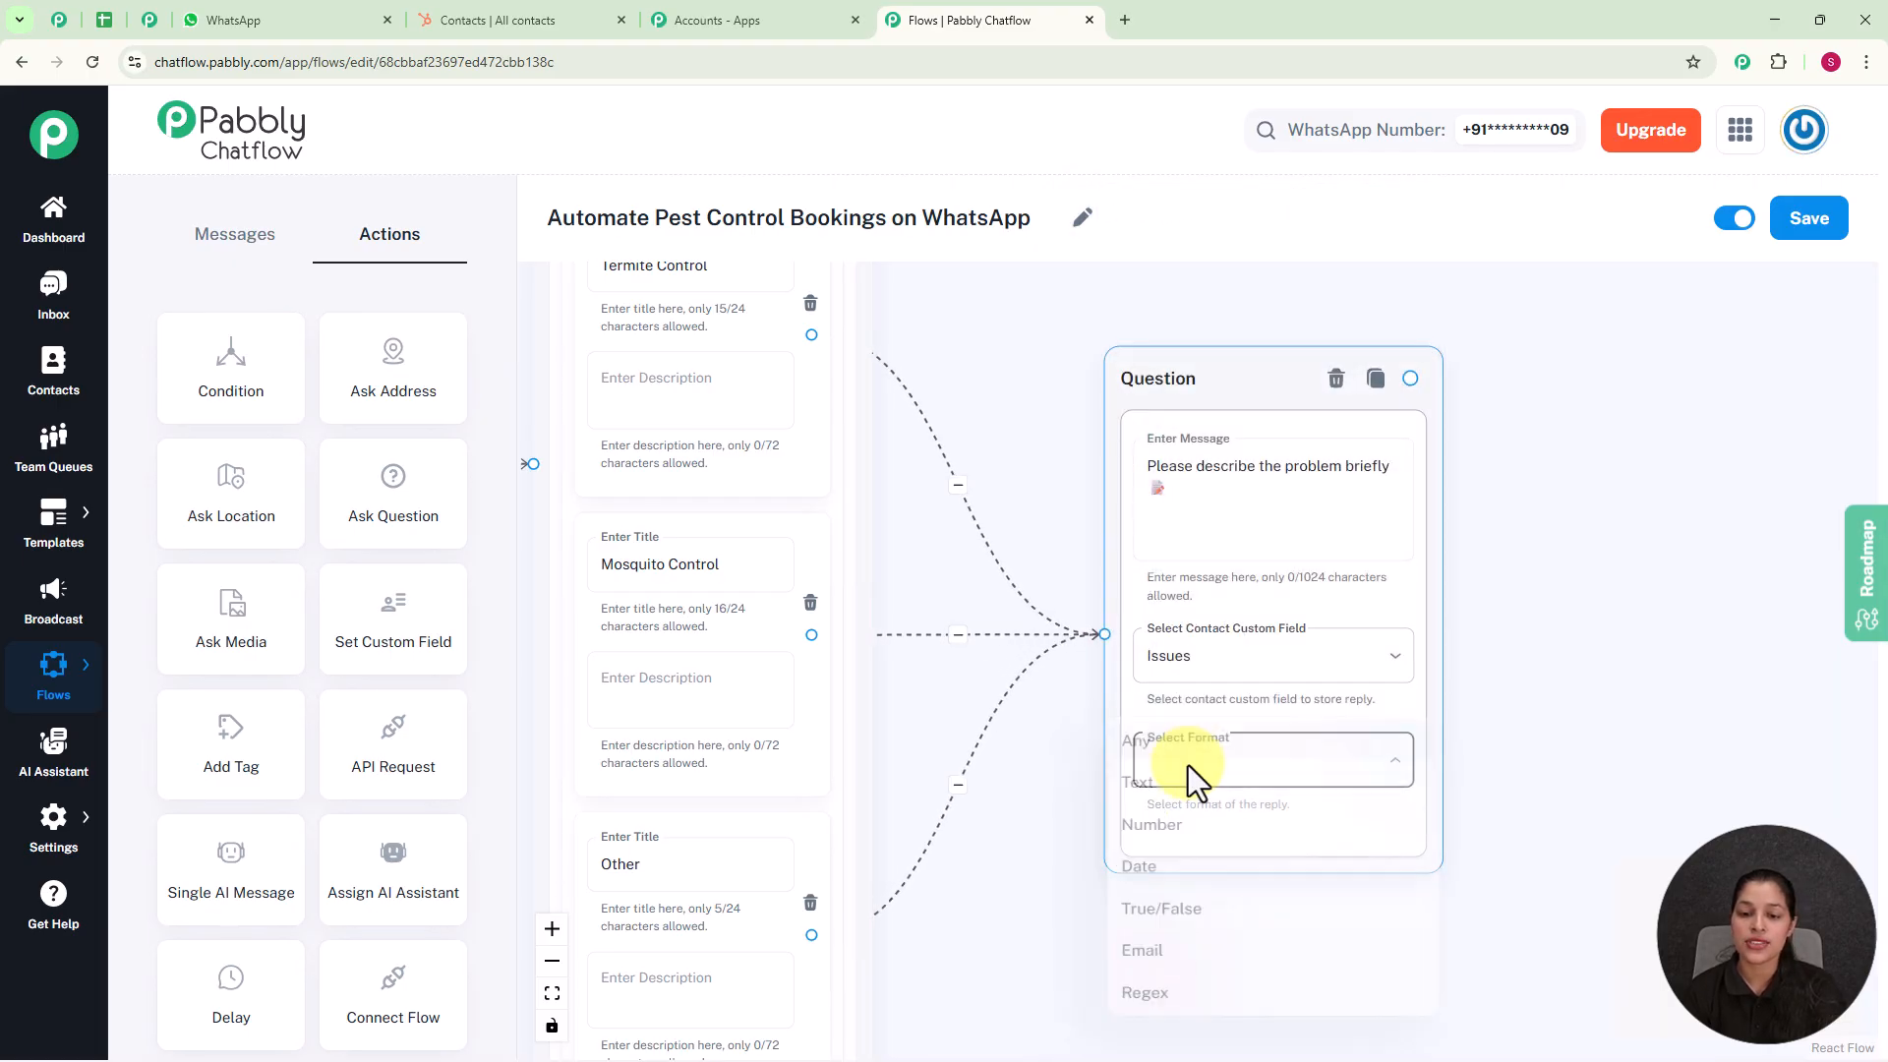
pyautogui.click(1127, 752)
pyautogui.scroll(-3, 1592, 718)
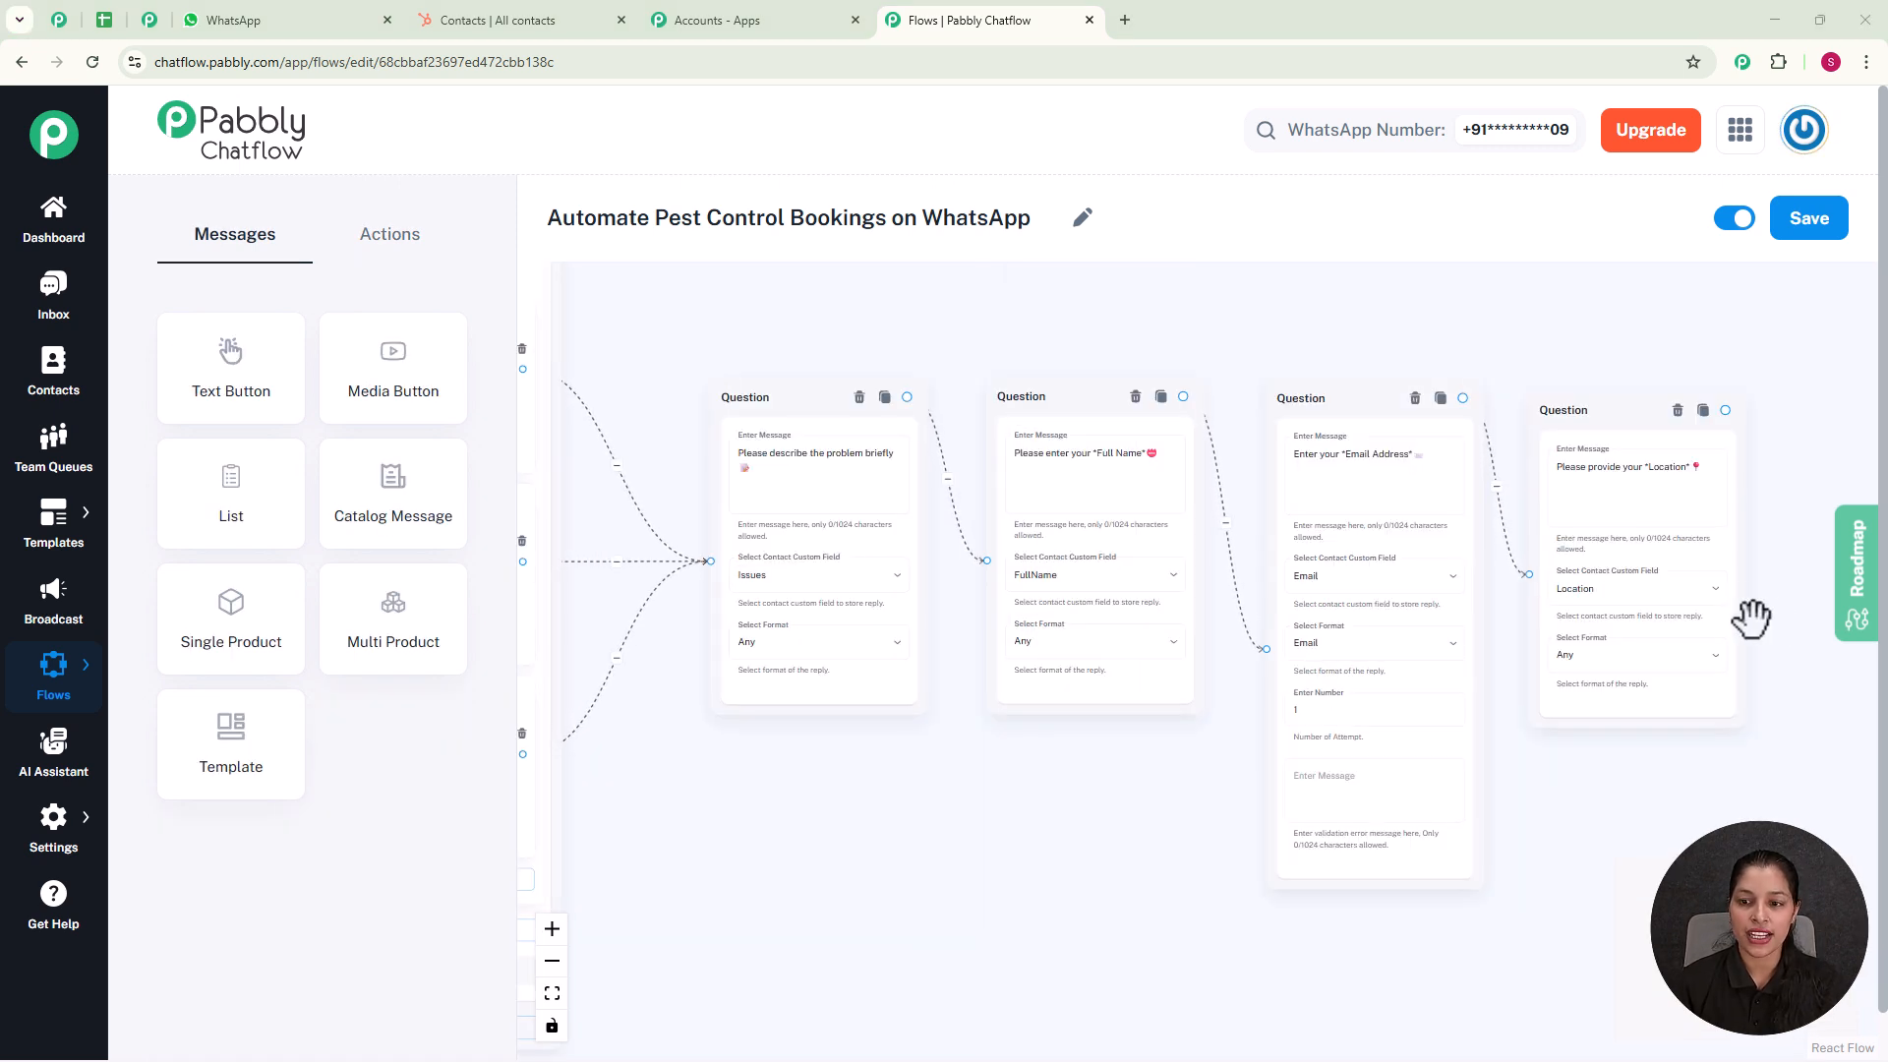
# Step: Review the messages, custom fields and formats of the Full Name, Email Address and Location question nodes
pyautogui.click(1089, 476)
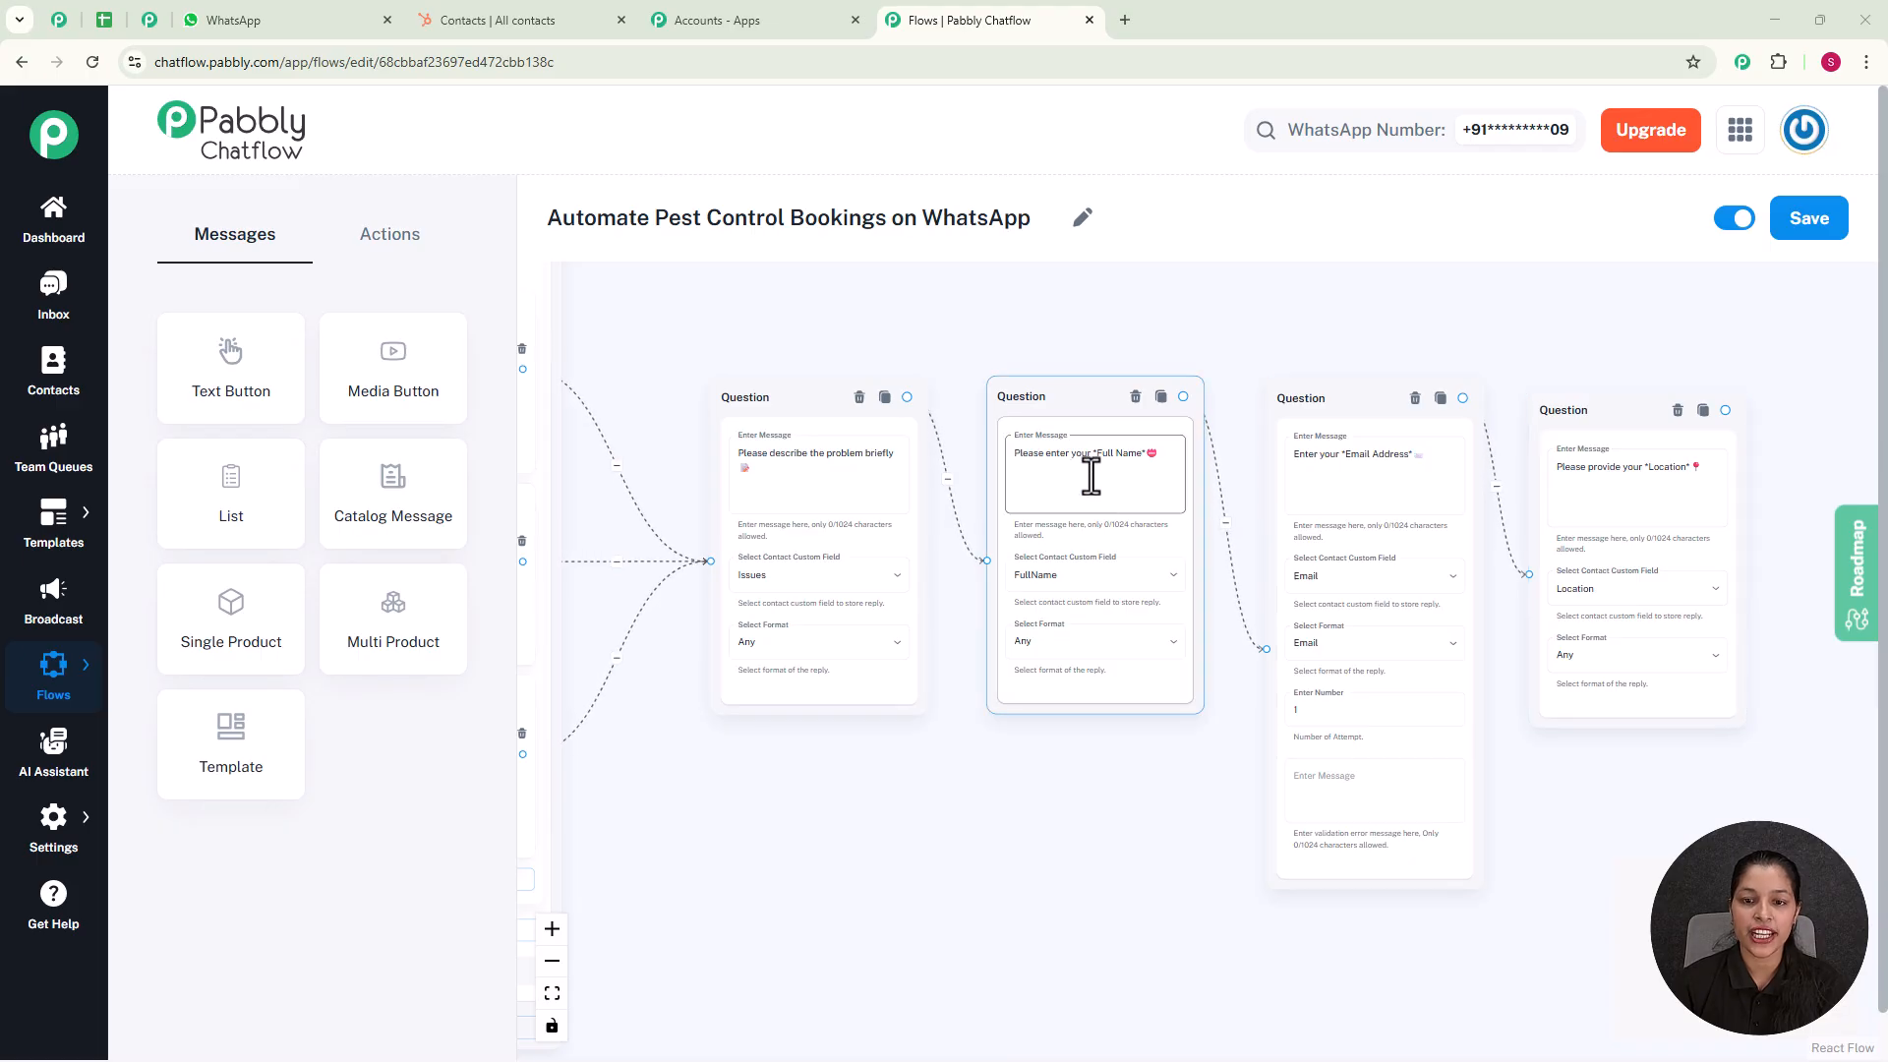
pyautogui.scroll(3, 1101, 541)
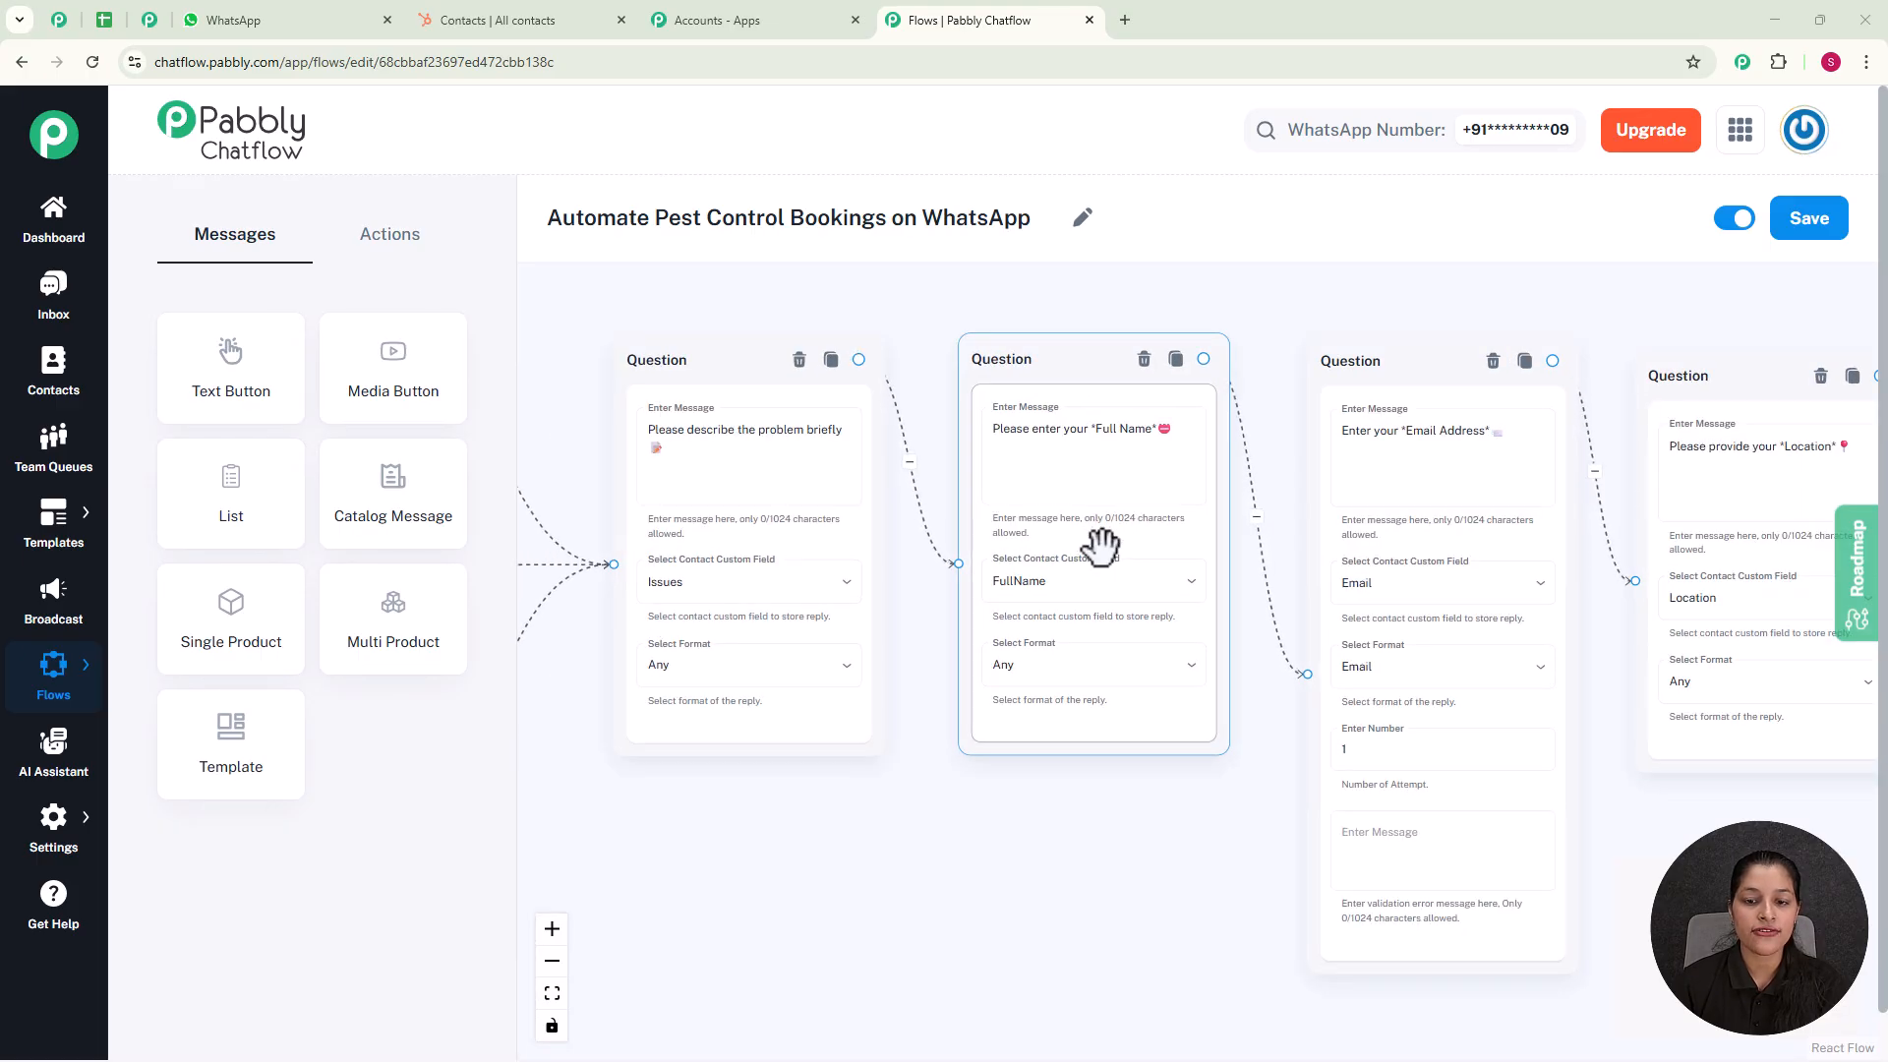
pyautogui.click(1414, 473)
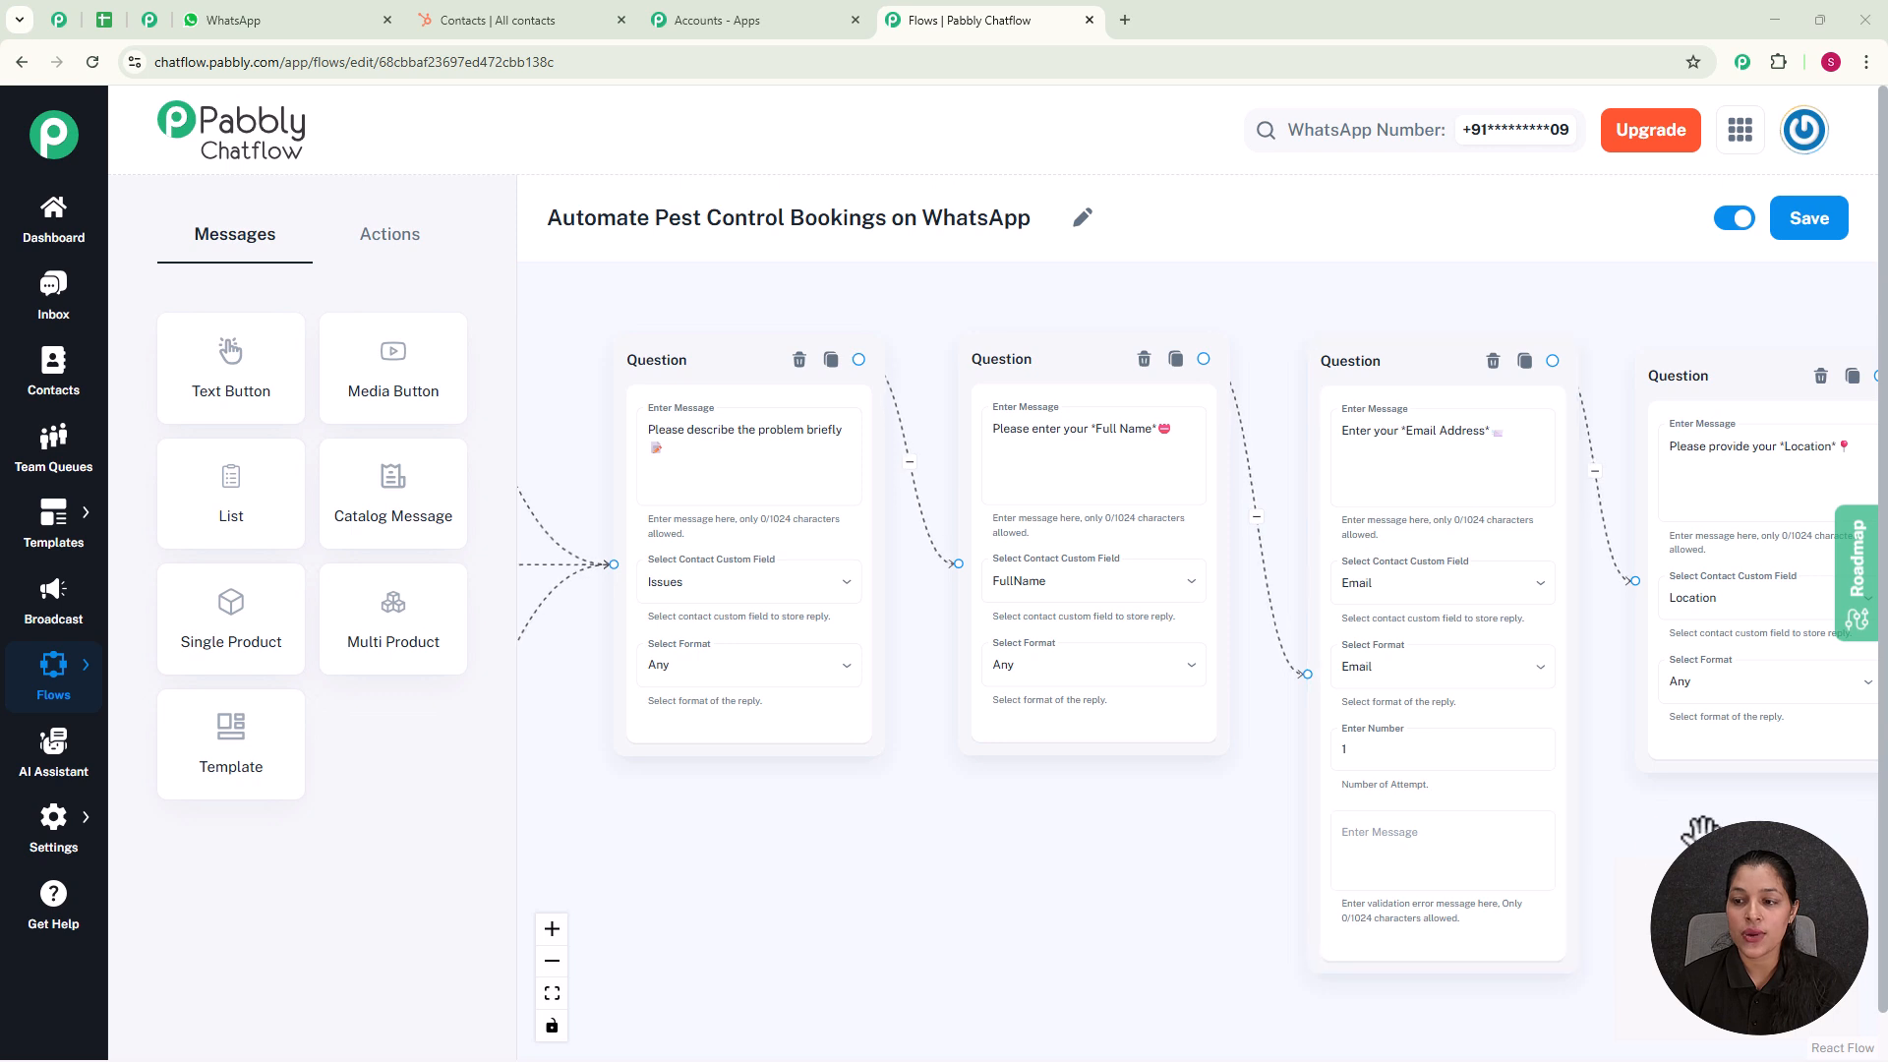
pyautogui.moveTo(1635, 847); pyautogui.dragTo(1235, 826)
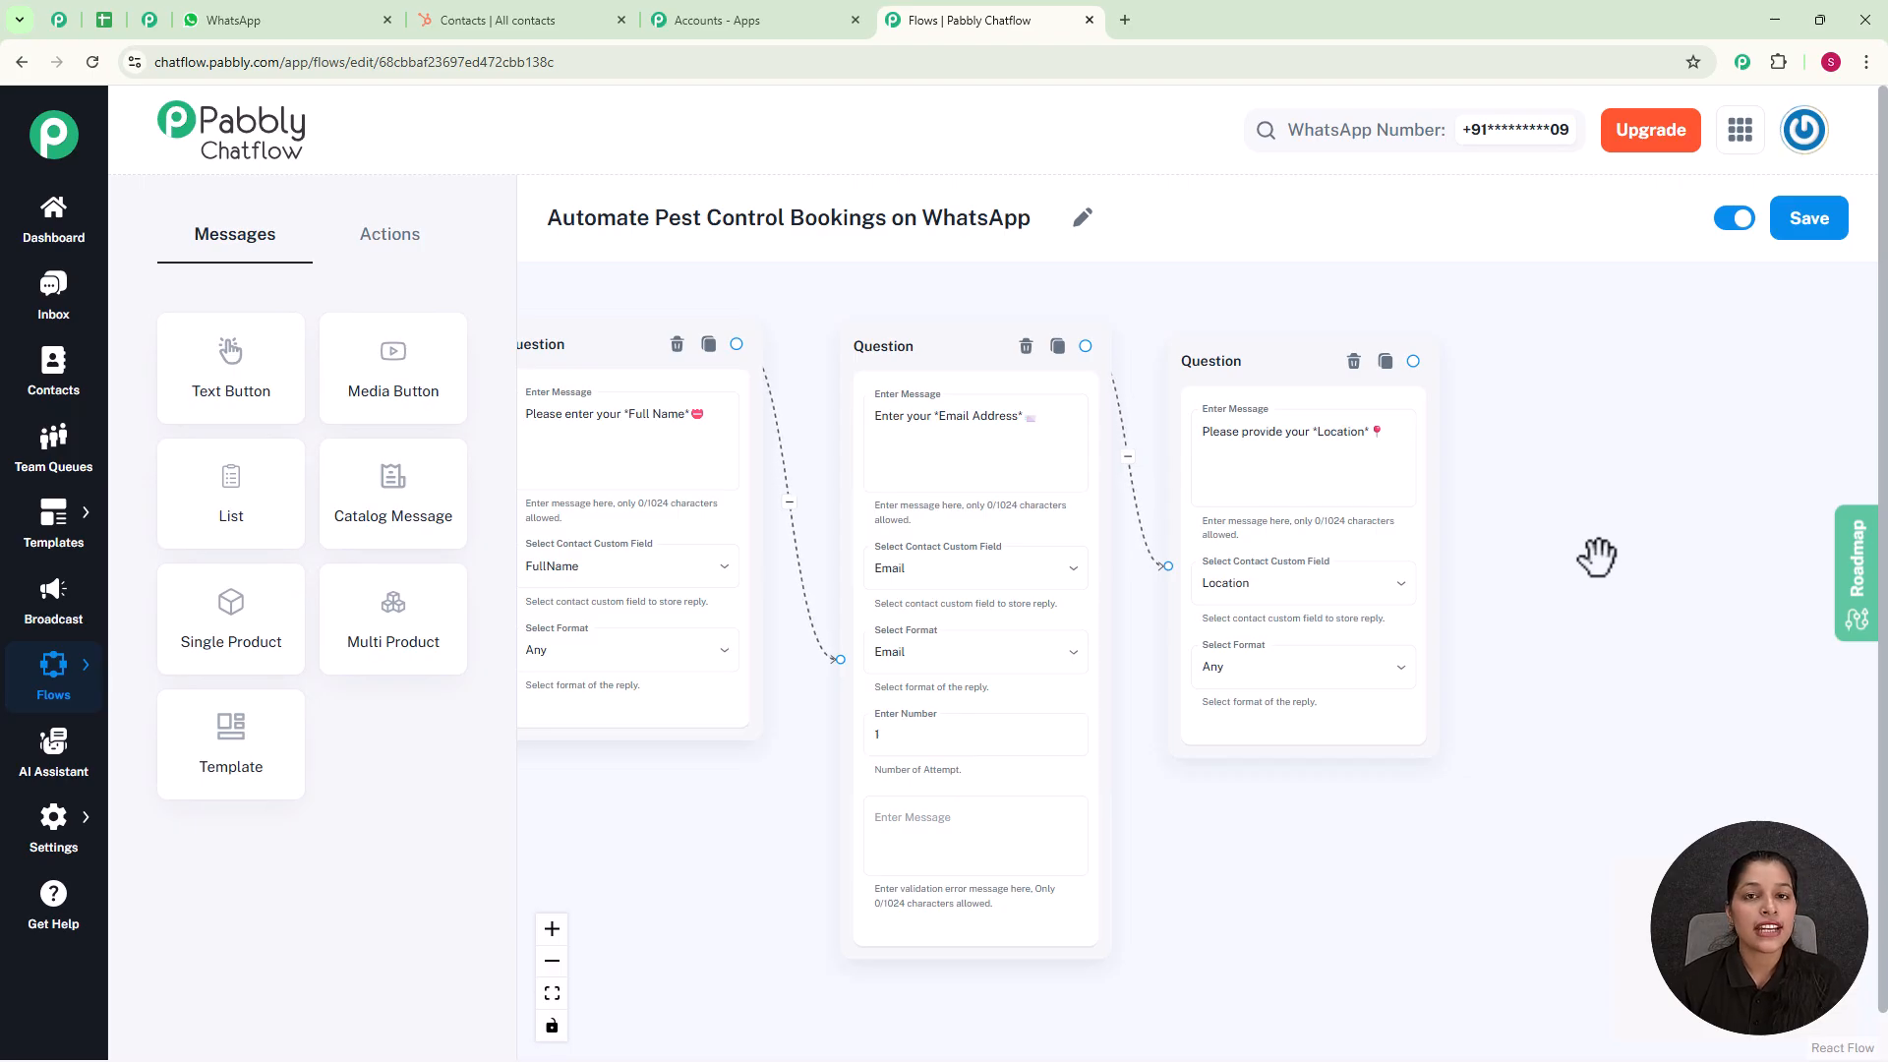
# Step: Add an API Request node after the Location question and connect the question to it
pyautogui.click(398, 235)
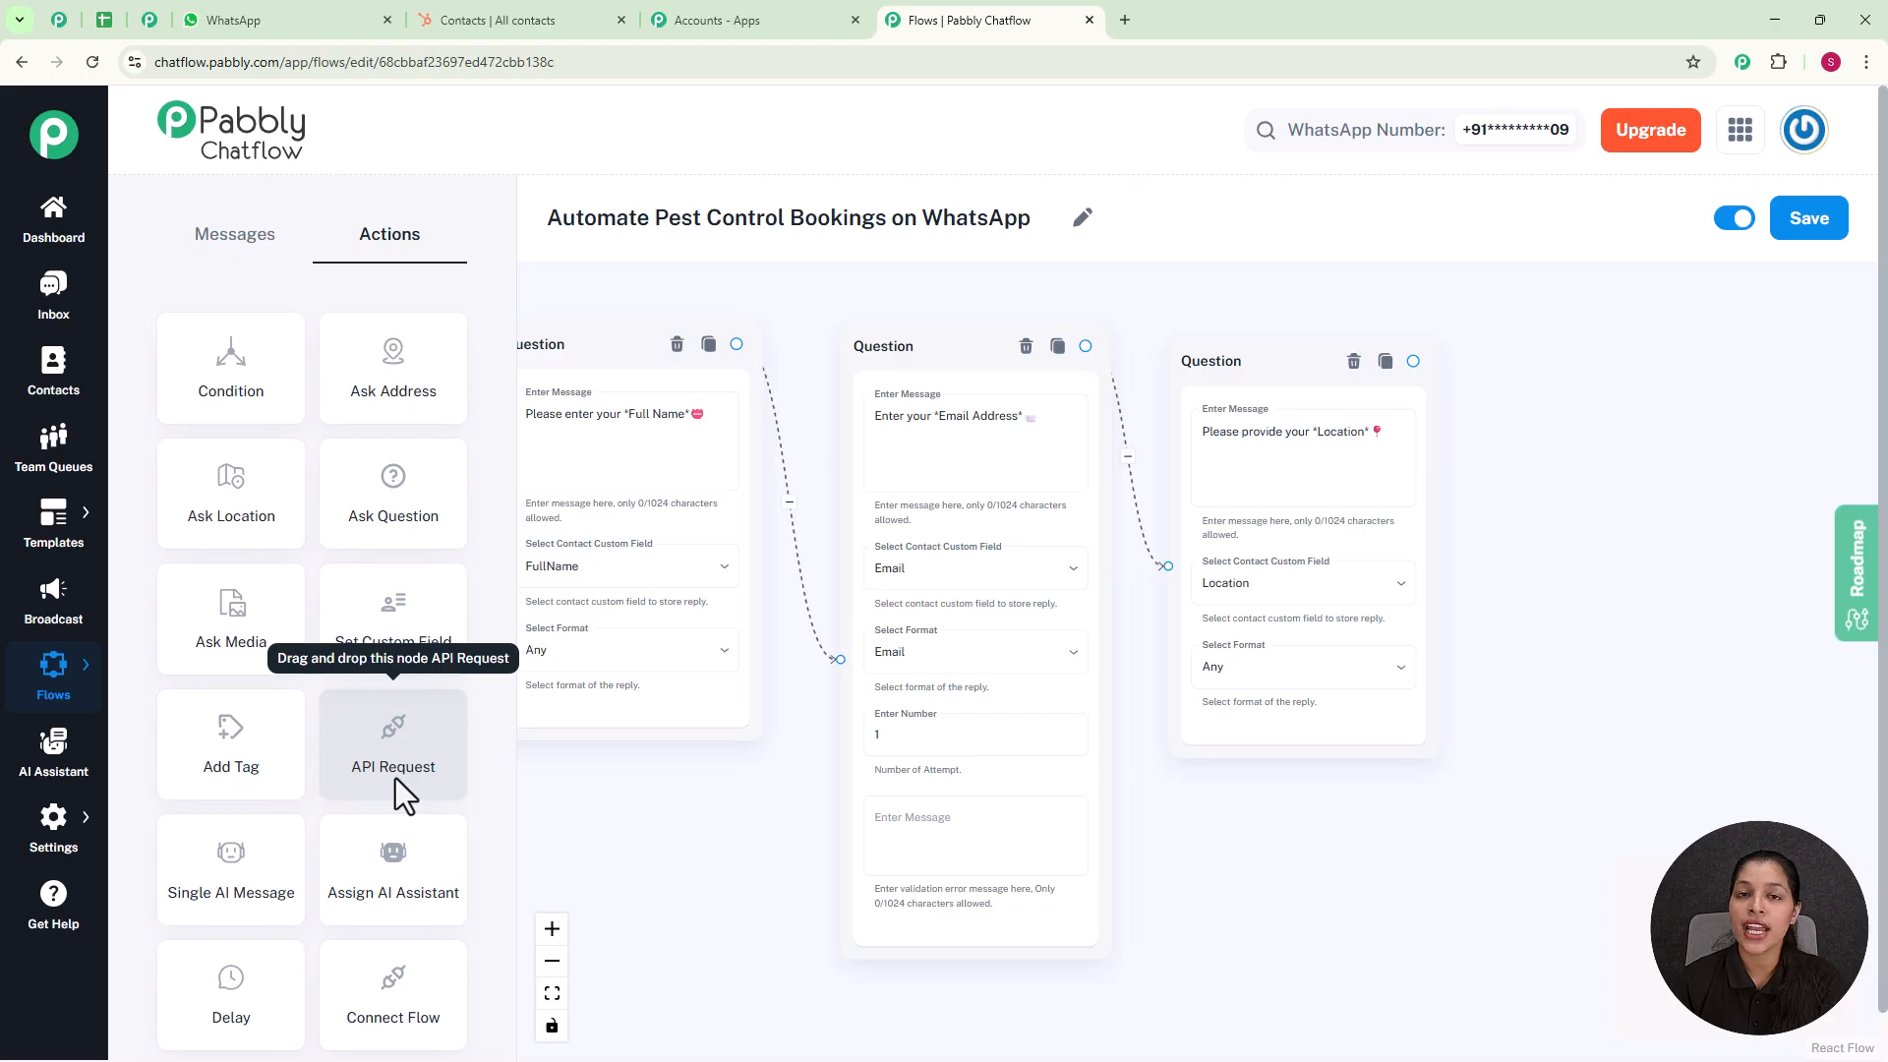
pyautogui.scroll(-5, 623, 800)
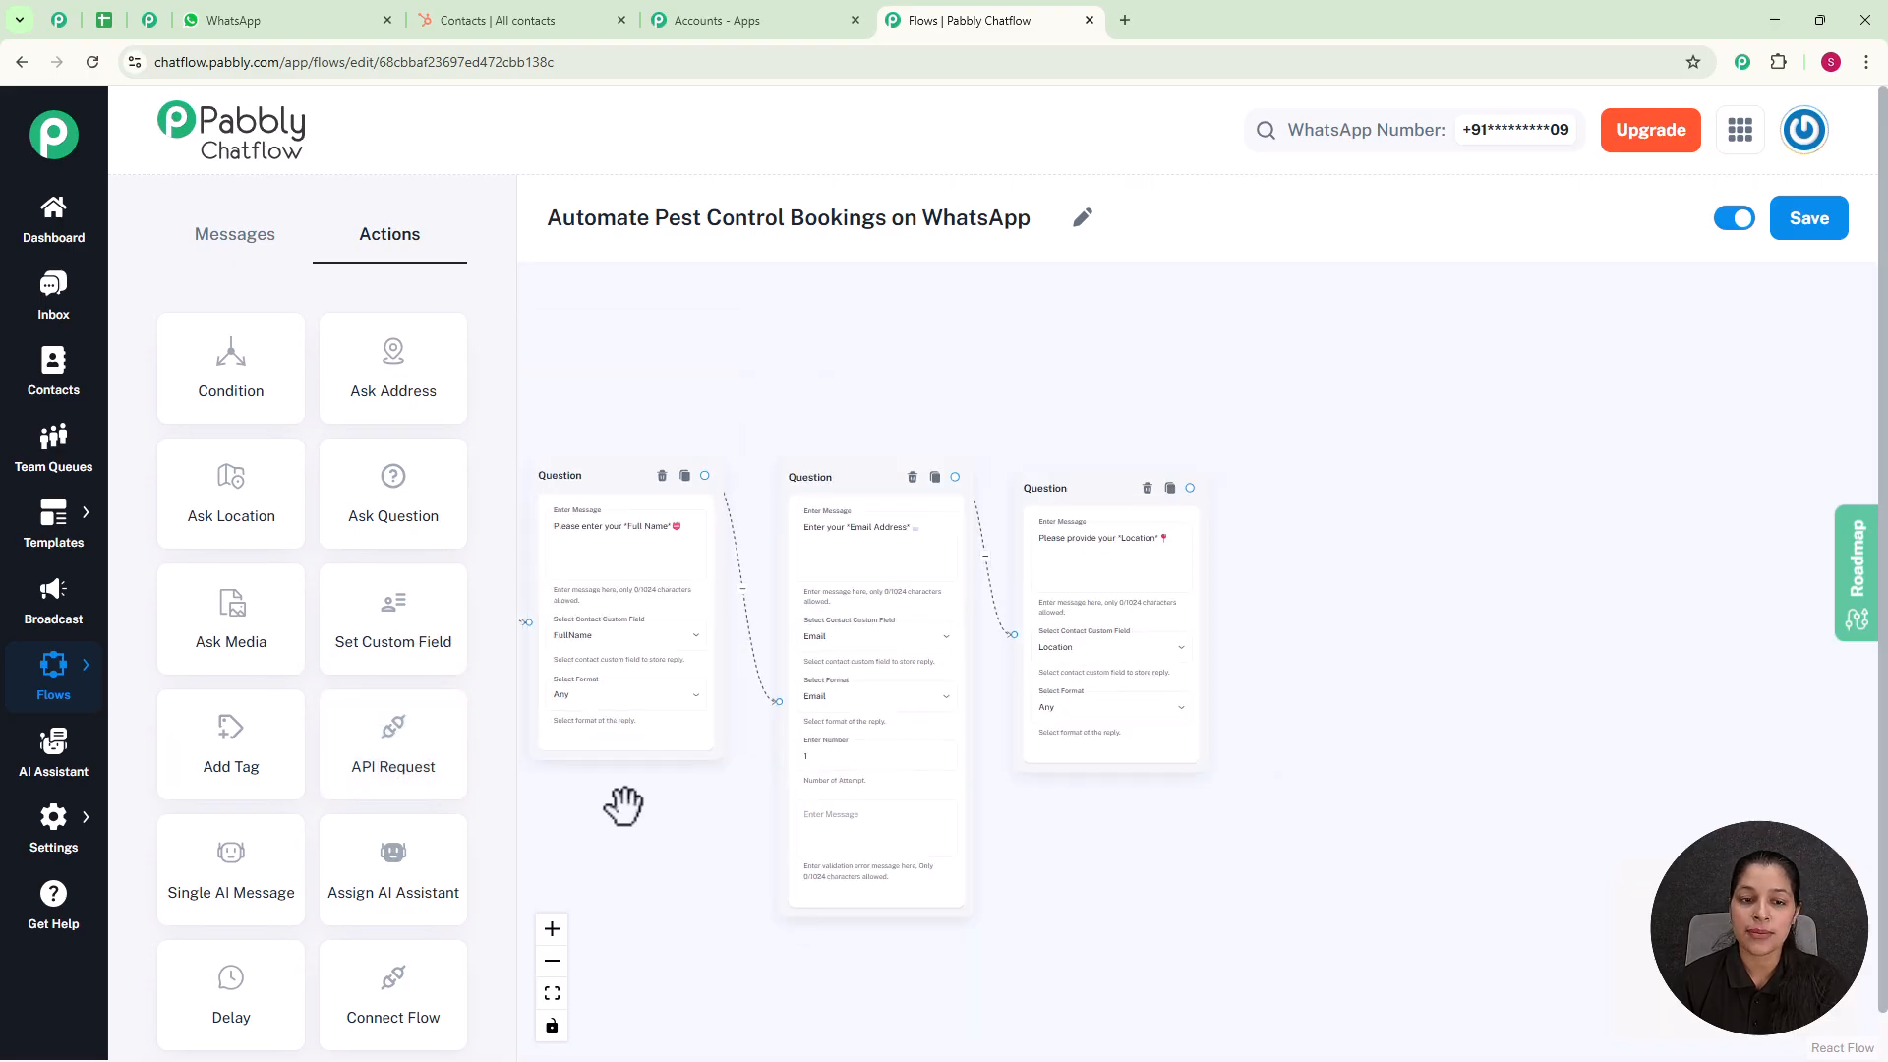
pyautogui.moveTo(658, 429); pyautogui.dragTo(1213, 535)
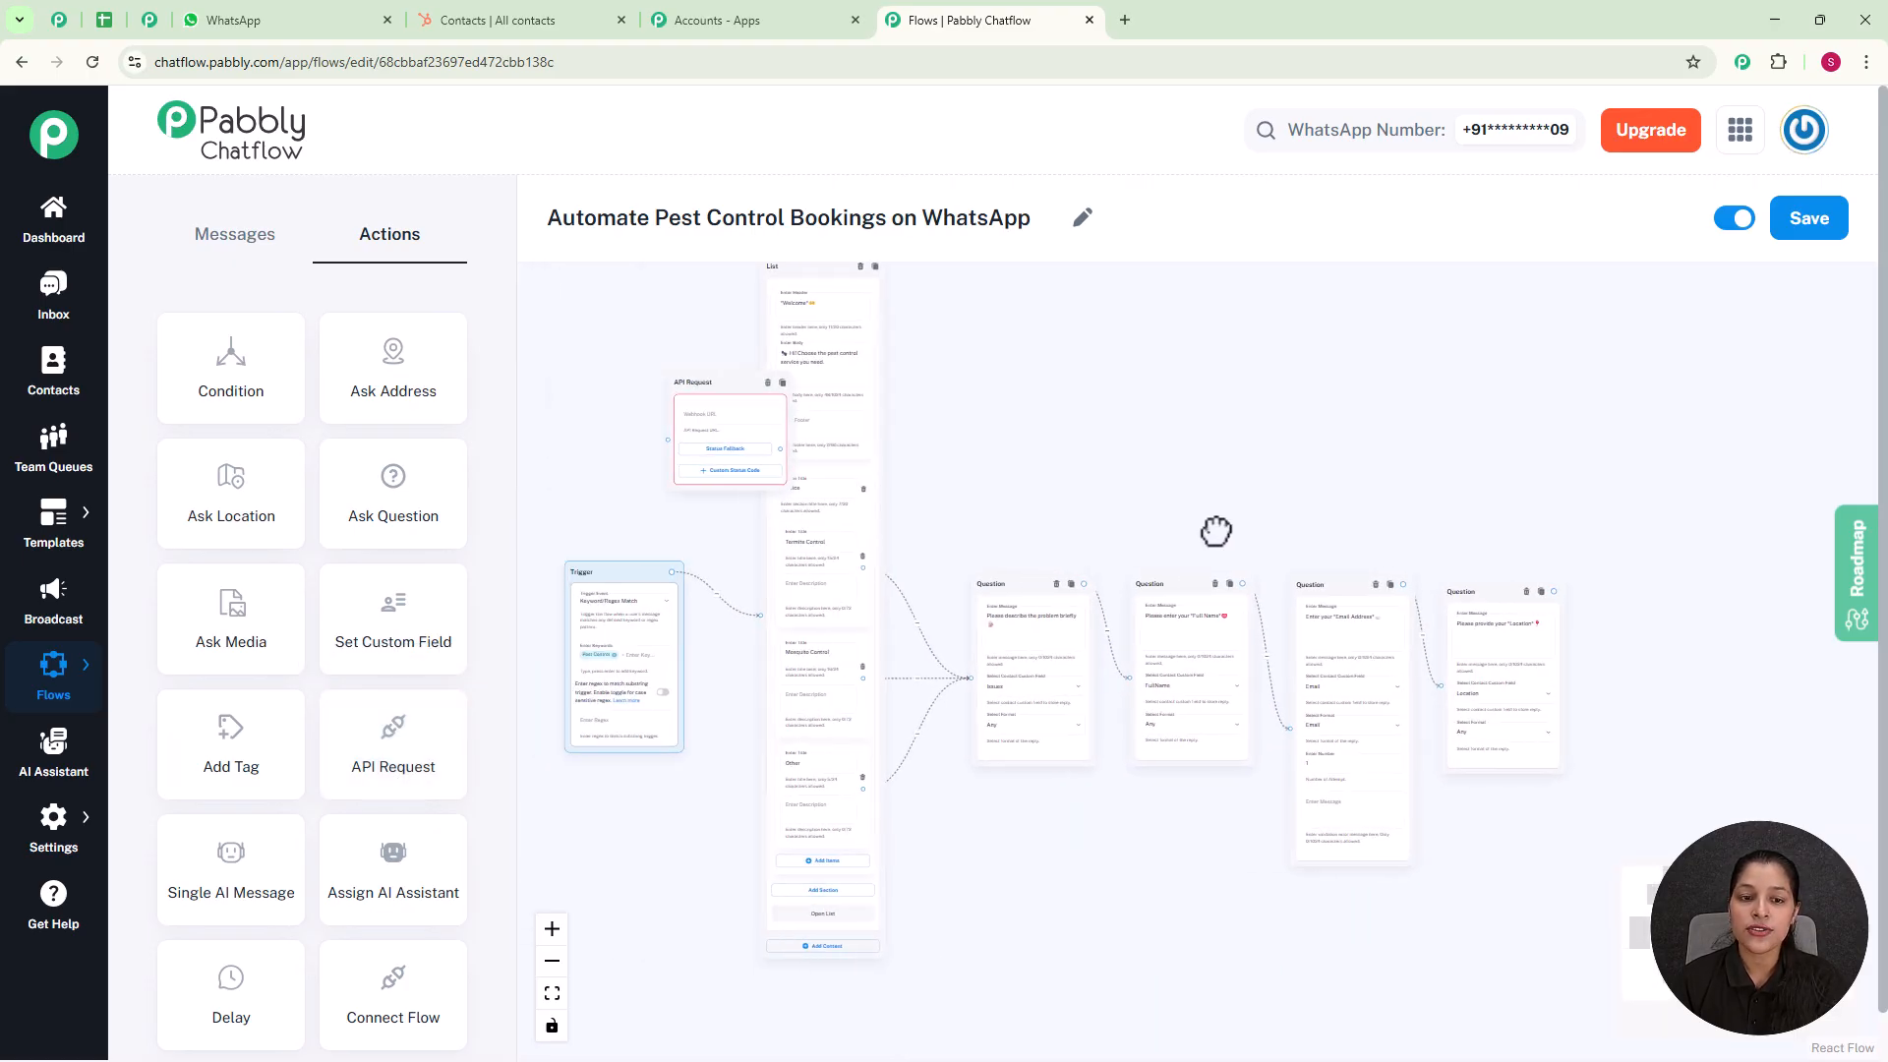
pyautogui.moveTo(715, 386); pyautogui.dragTo(1635, 599)
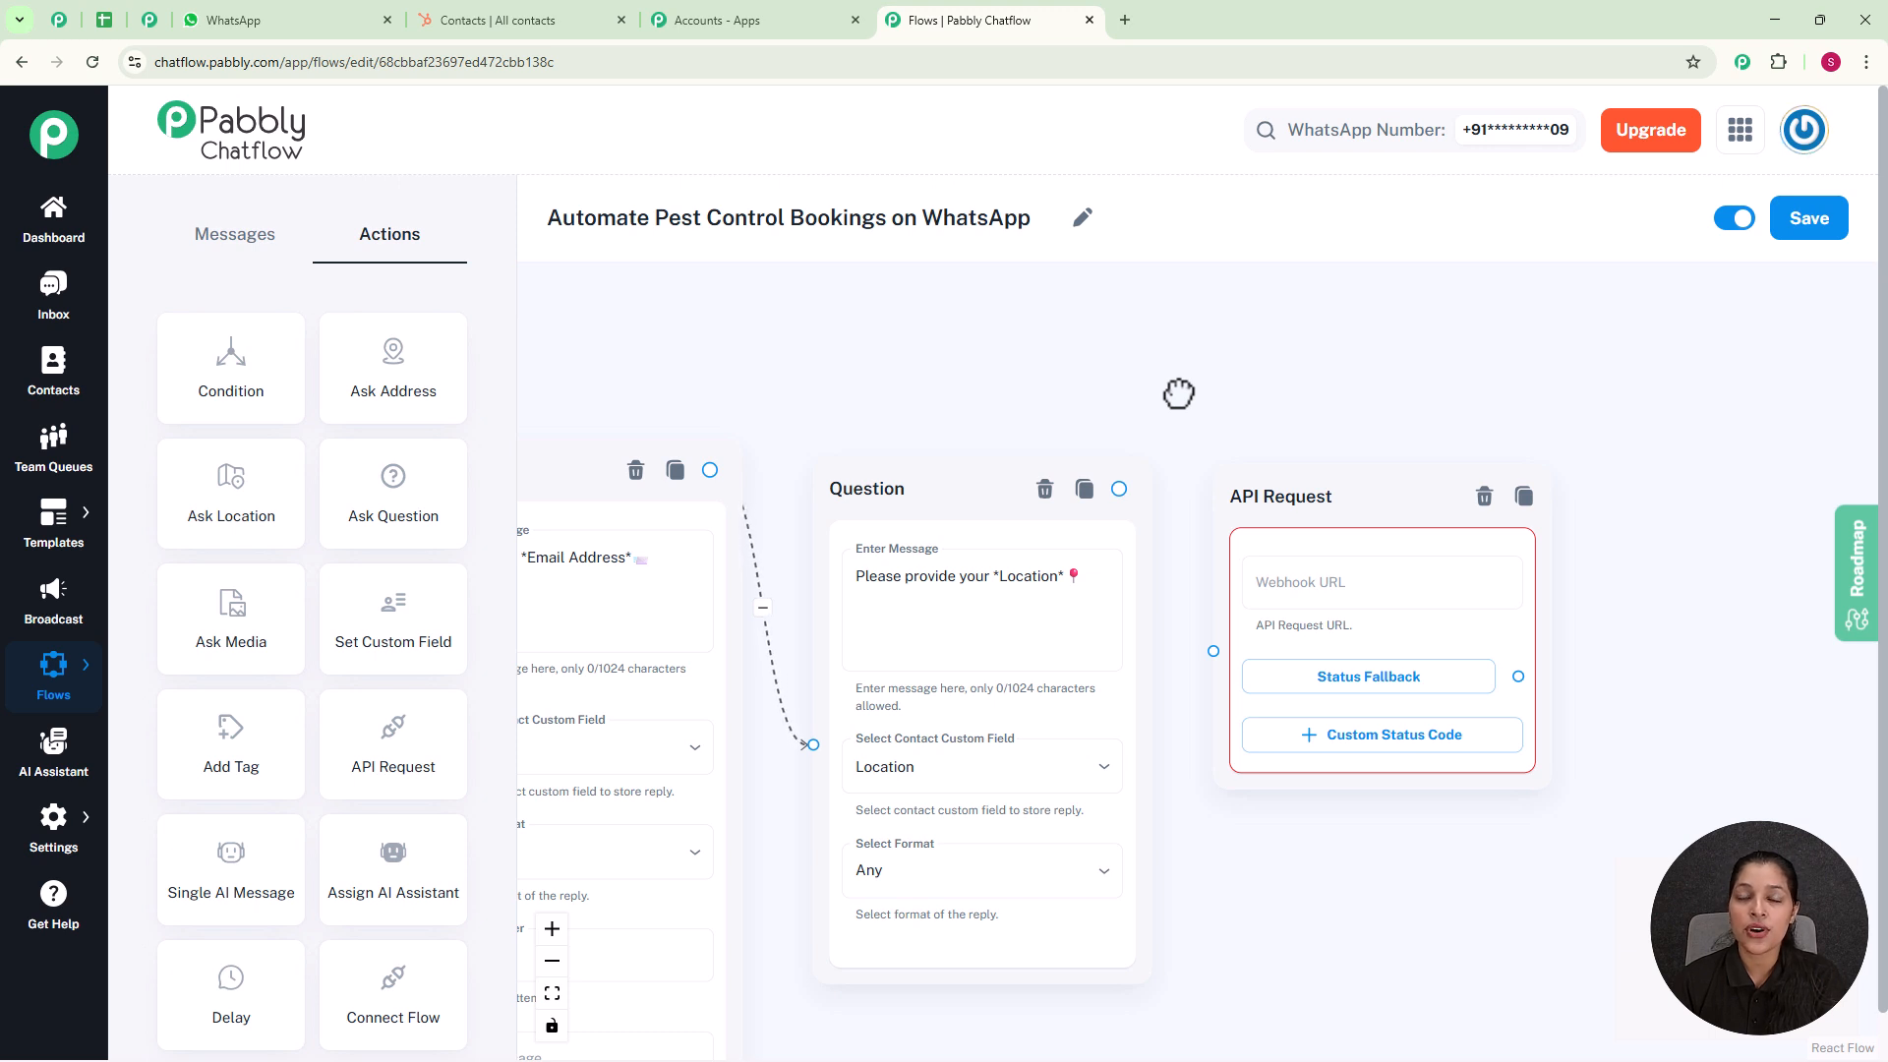
pyautogui.scroll(1, 1178, 393)
pyautogui.click(1109, 502)
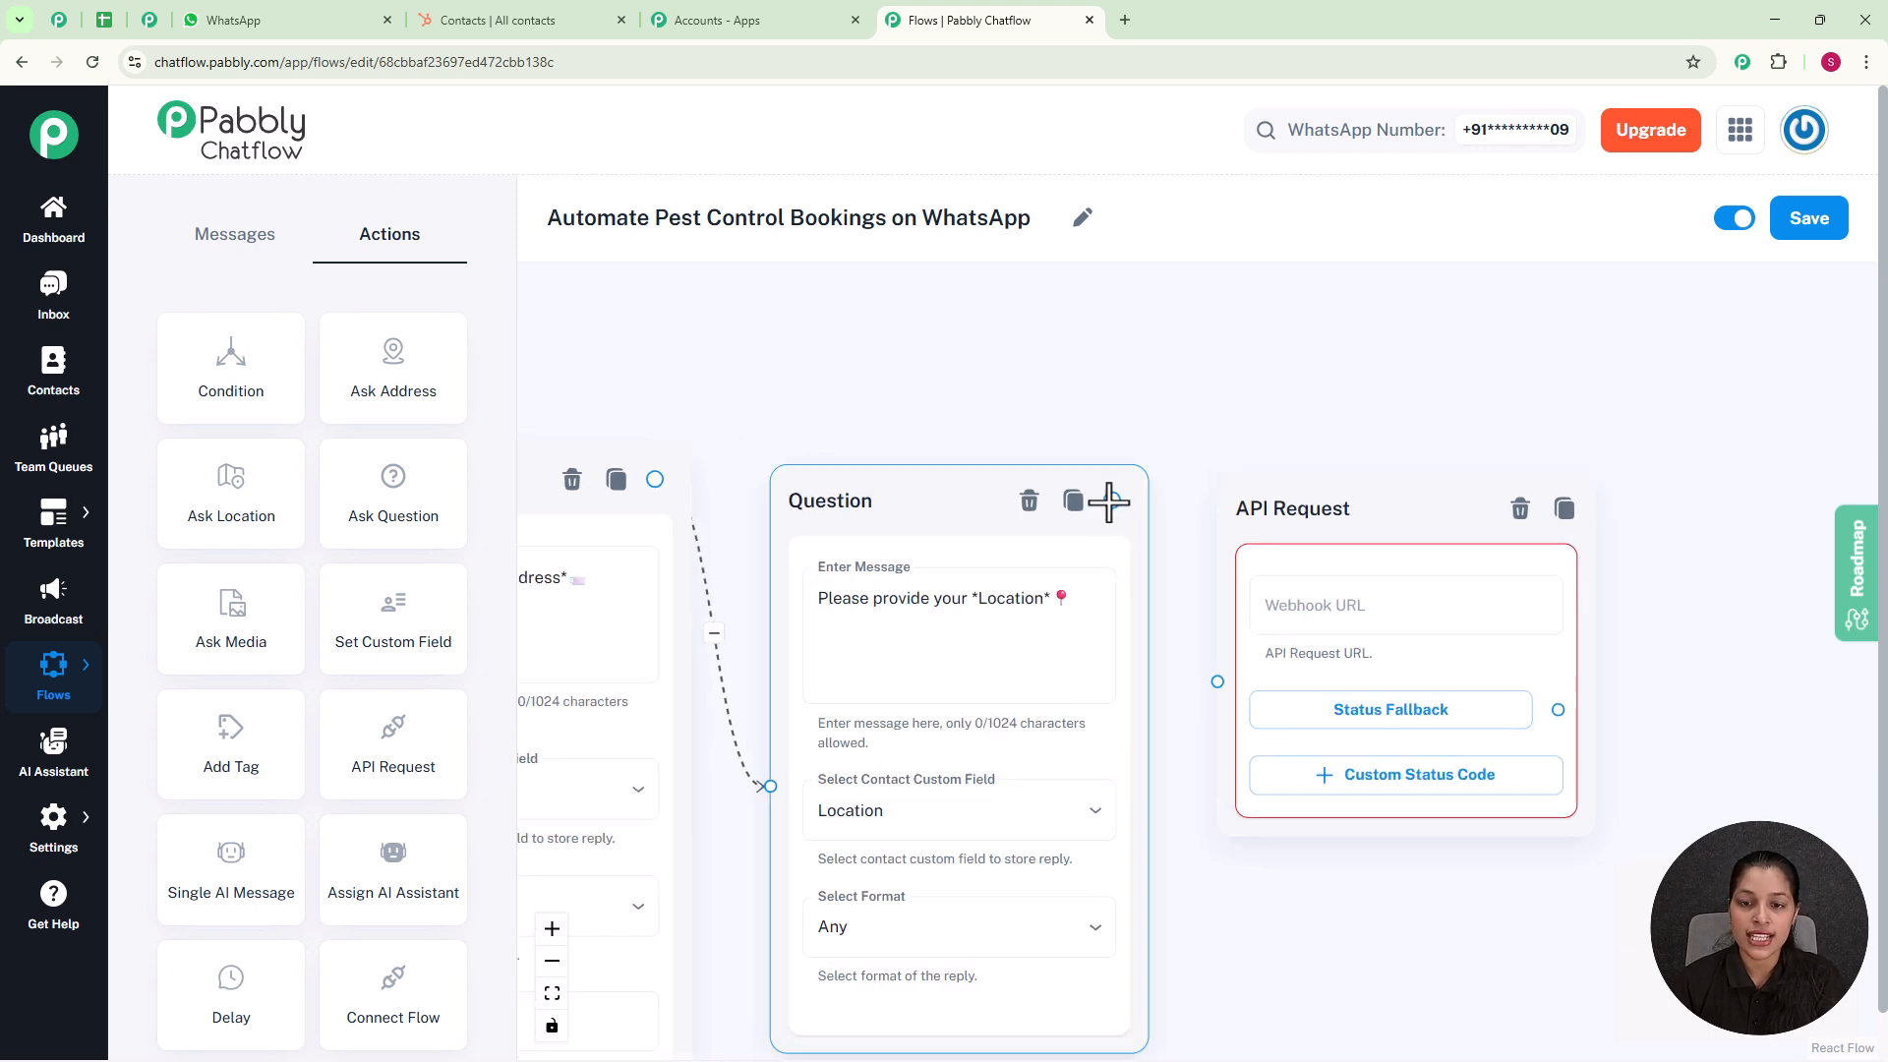
pyautogui.moveTo(1108, 501); pyautogui.dragTo(1216, 680)
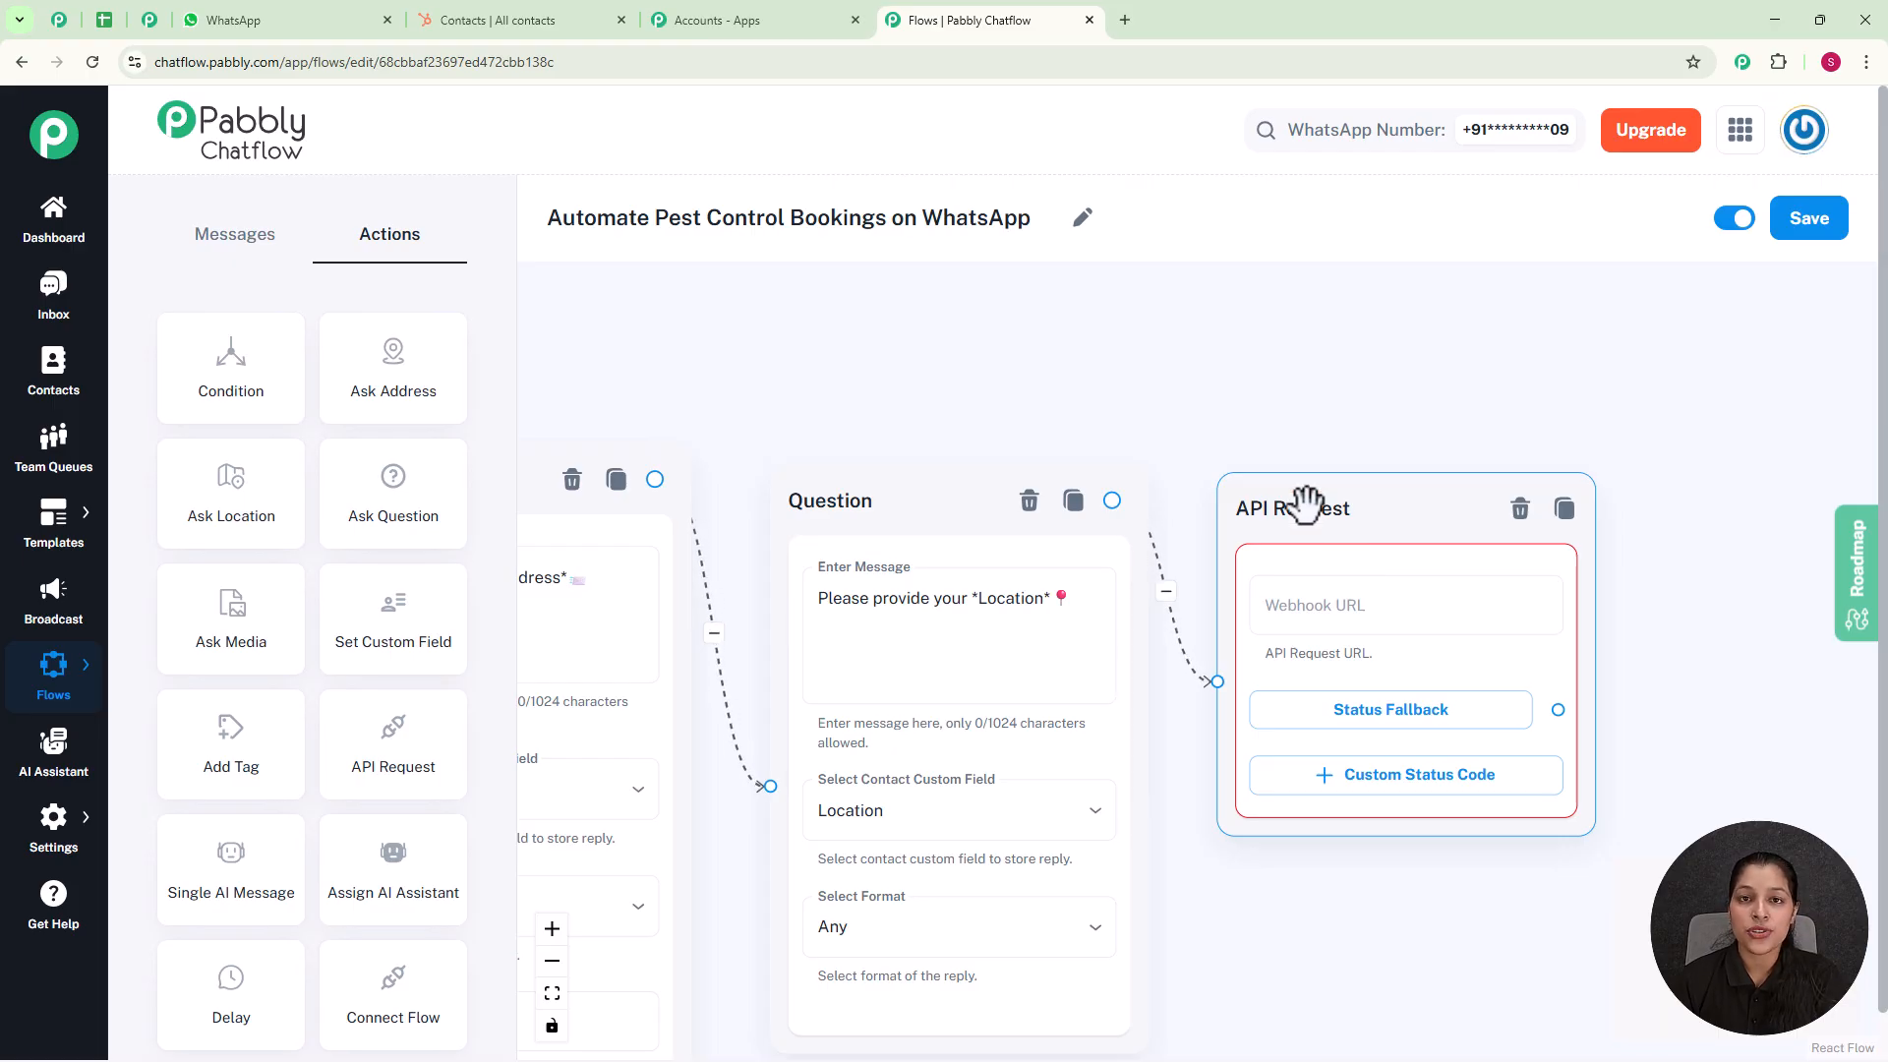
# Step: Switch to the Pabbly apps page and open the Pabbly Connect dashboard
pyautogui.click(726, 35)
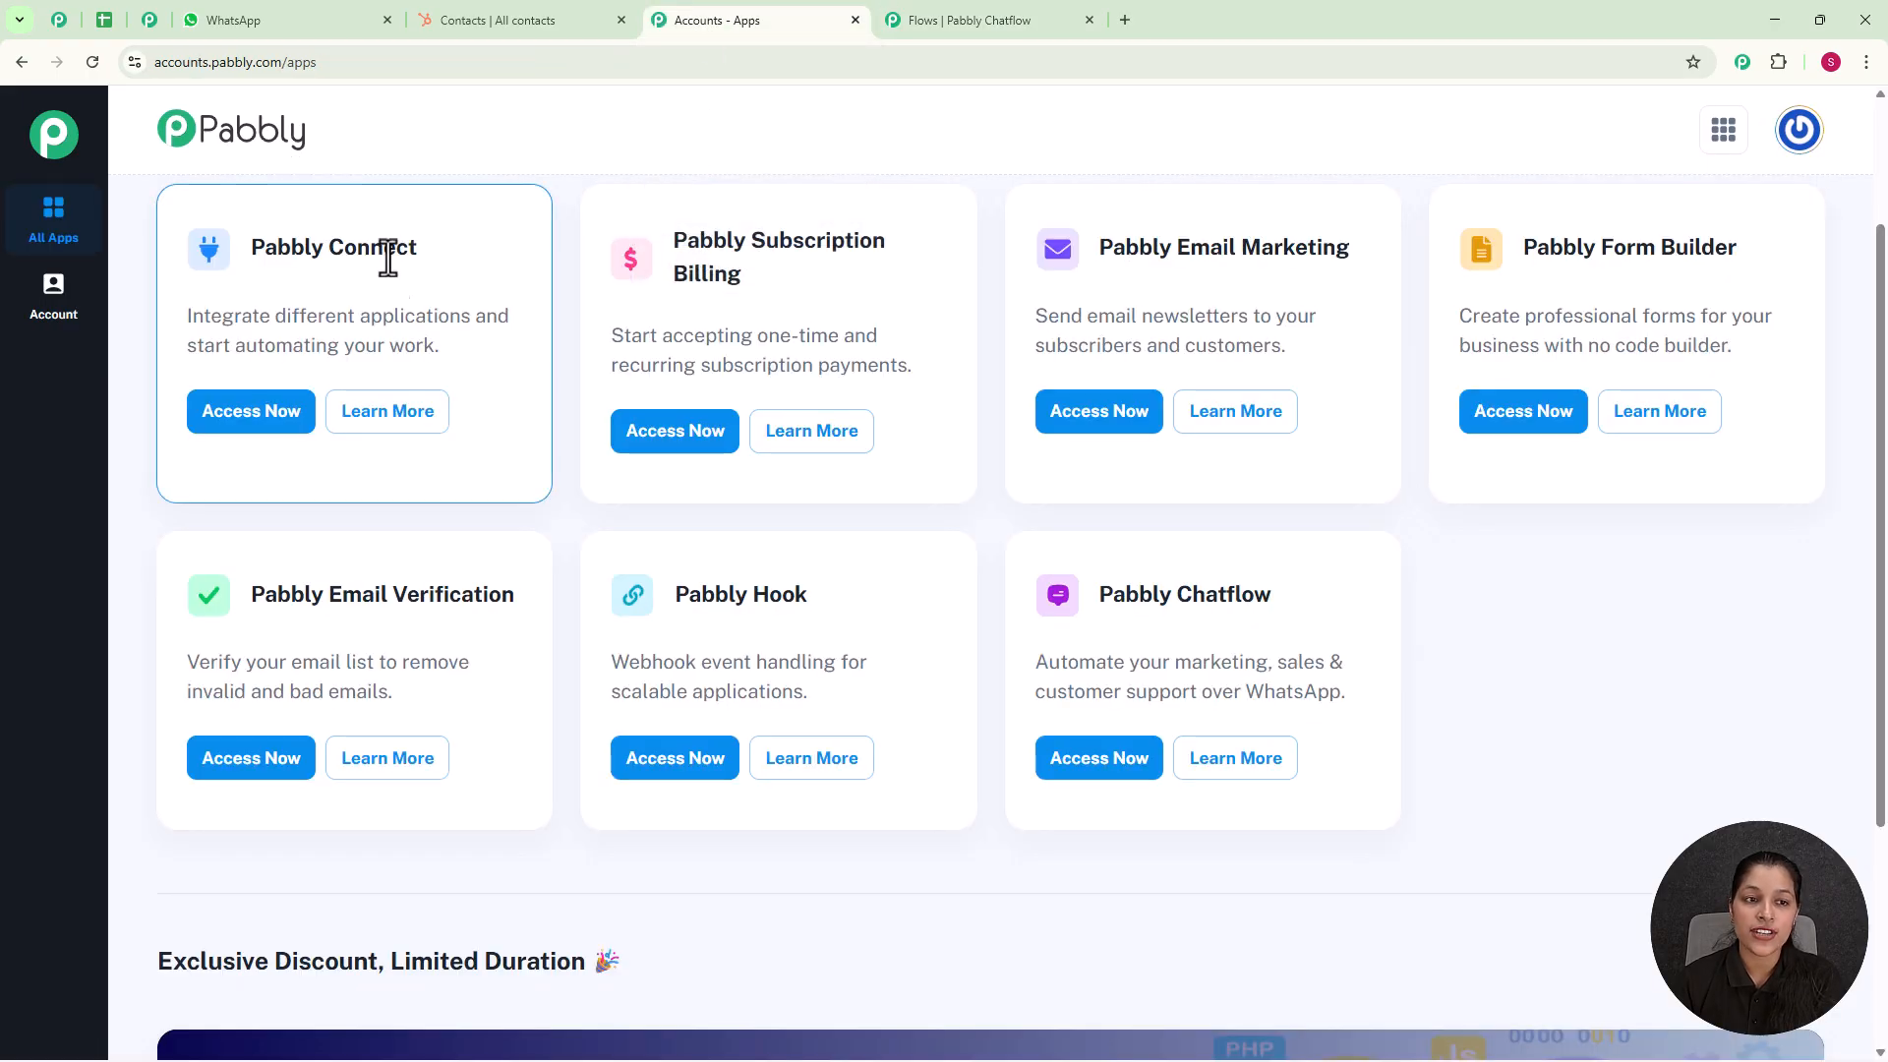
pyautogui.click(263, 420)
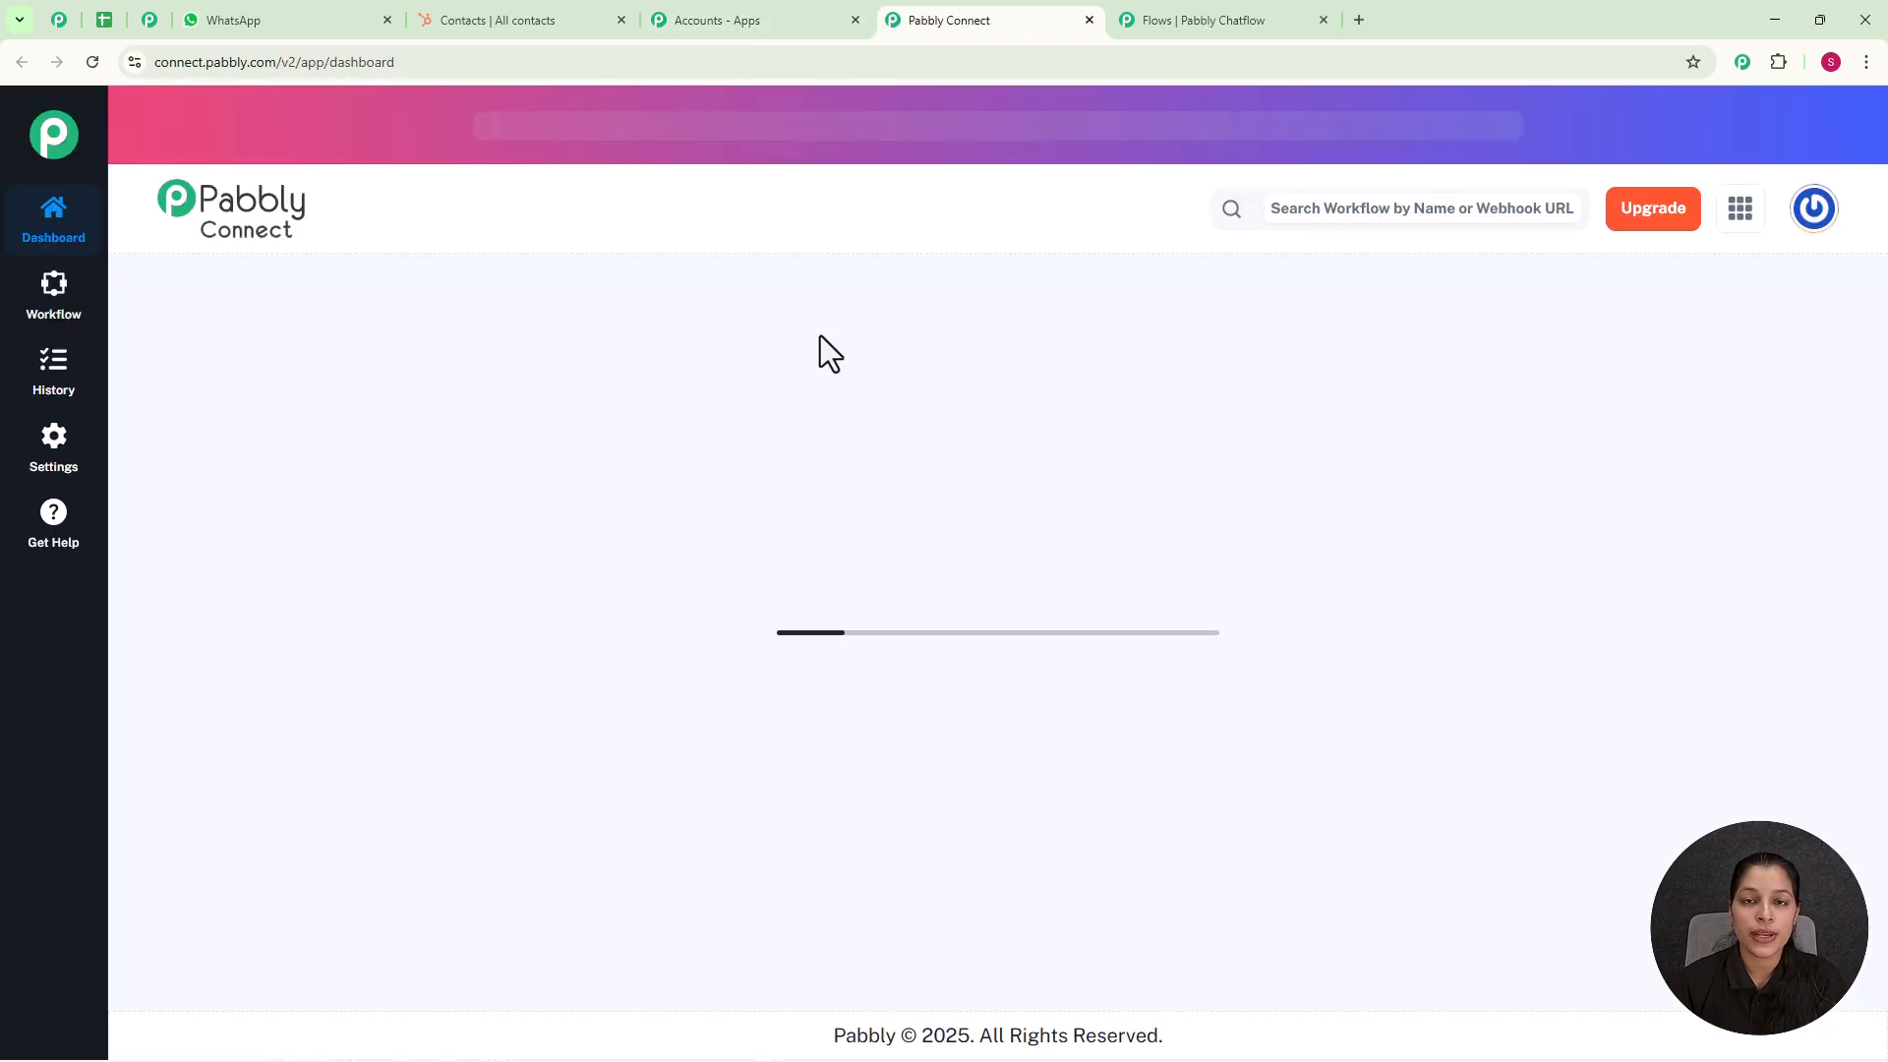
pyautogui.scroll(-1, 822, 427)
pyautogui.scroll(-4, 822, 426)
pyautogui.scroll(5, 809, 472)
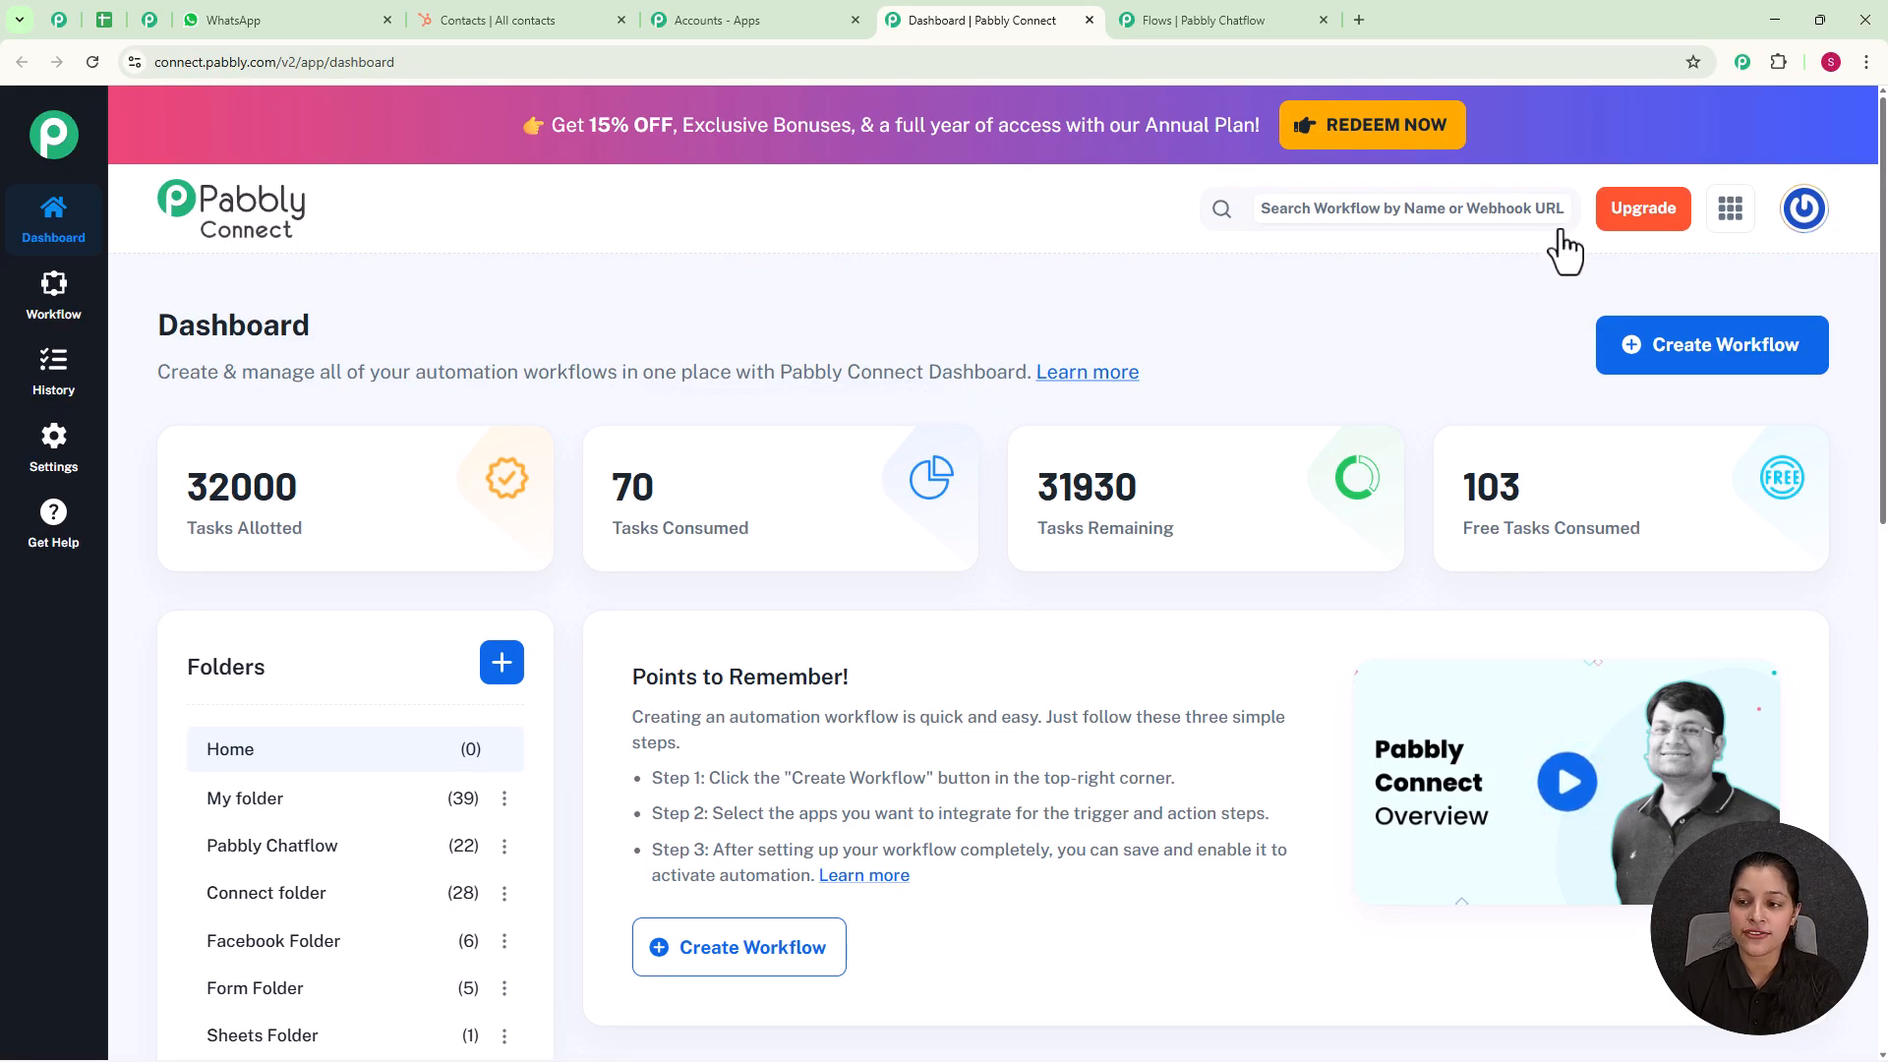
# Step: Create a workflow in the New (Beta) builder named Automate Pest Control Bookings on WhatsApp in the Pabbly Chatflow folder
pyautogui.click(1640, 381)
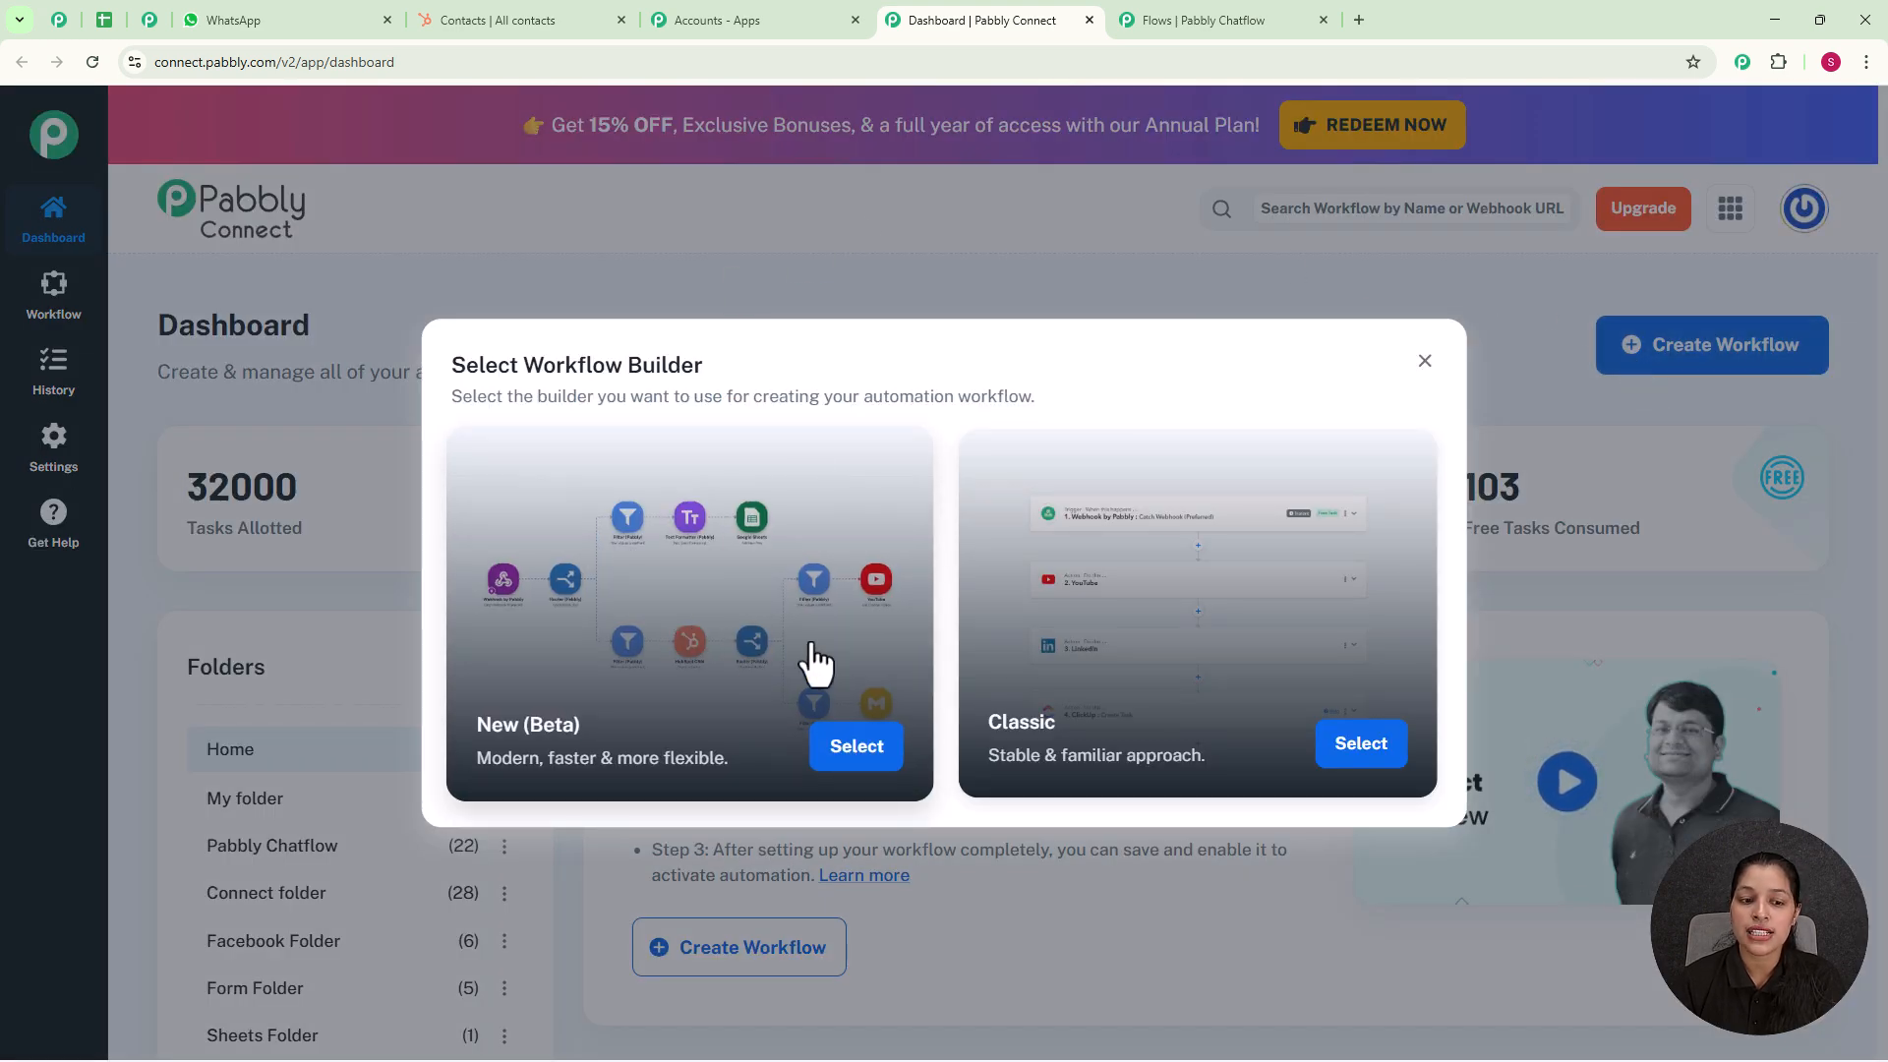
pyautogui.click(866, 752)
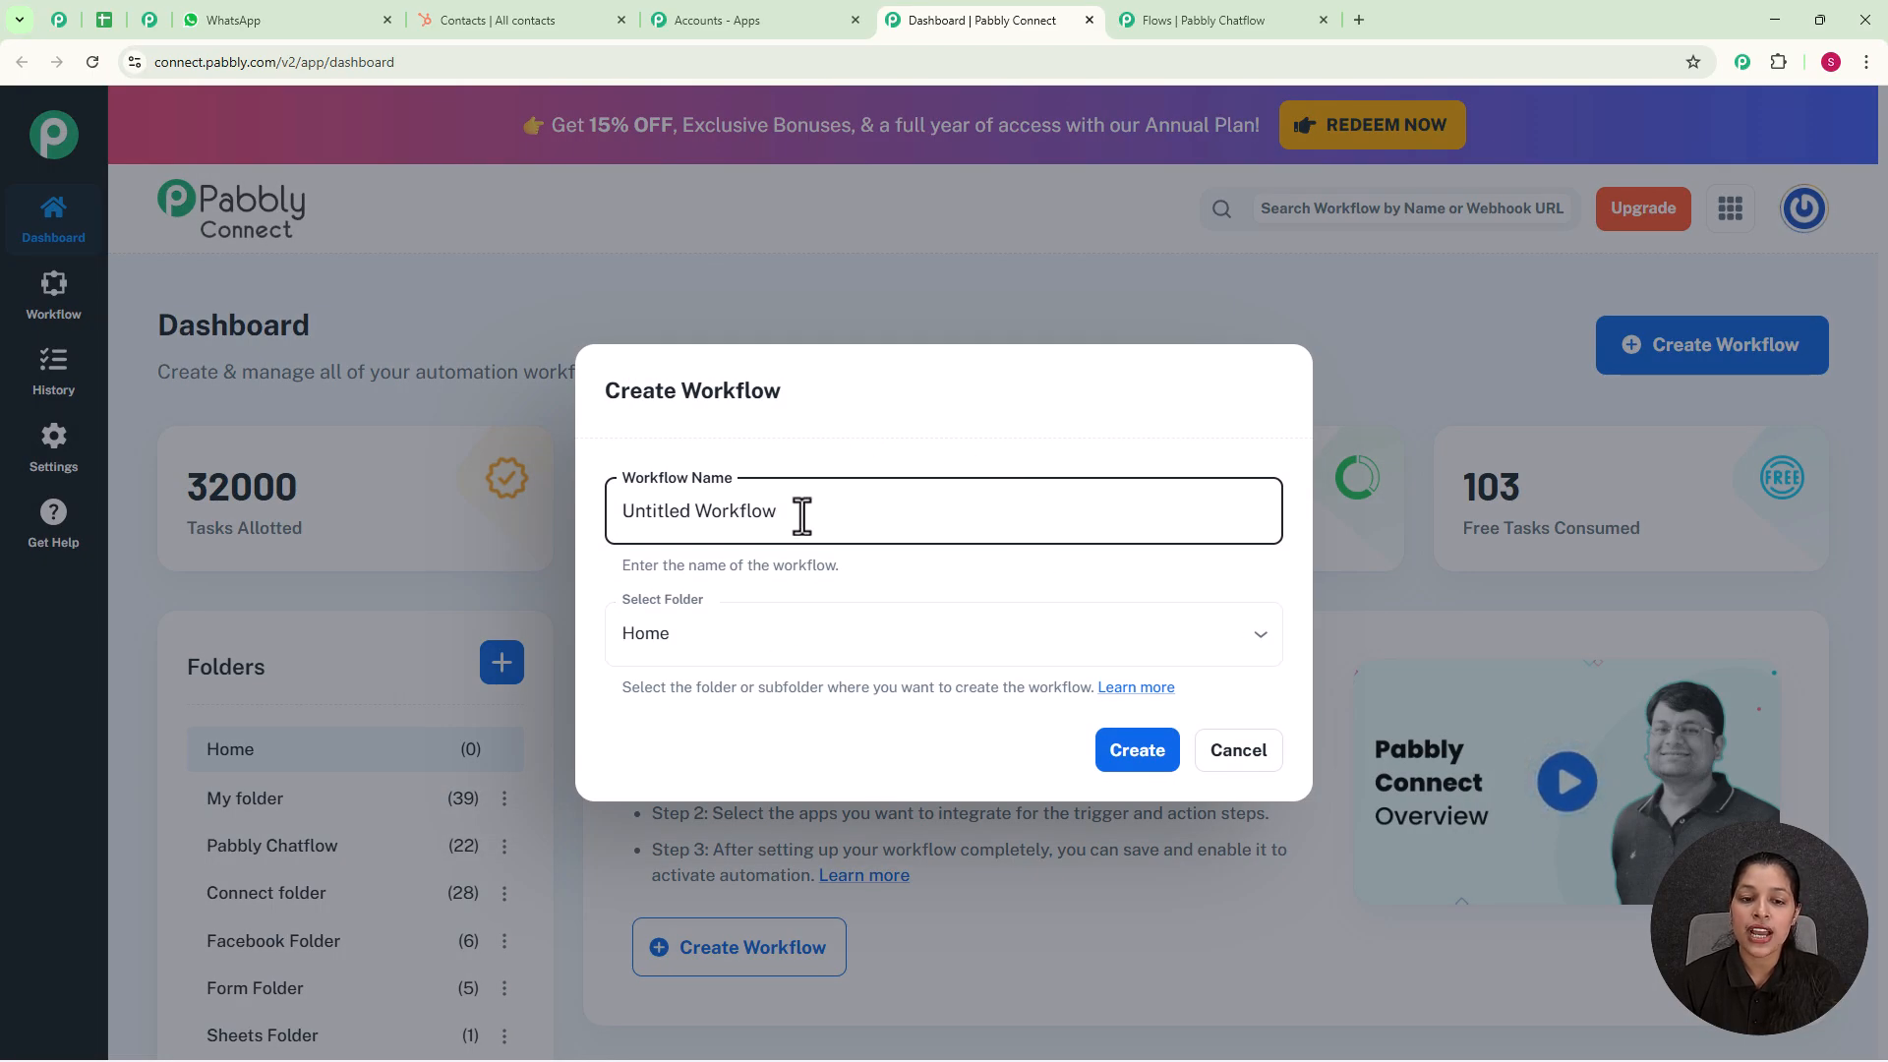
pyautogui.moveTo(771, 518); pyautogui.dragTo(599, 536)
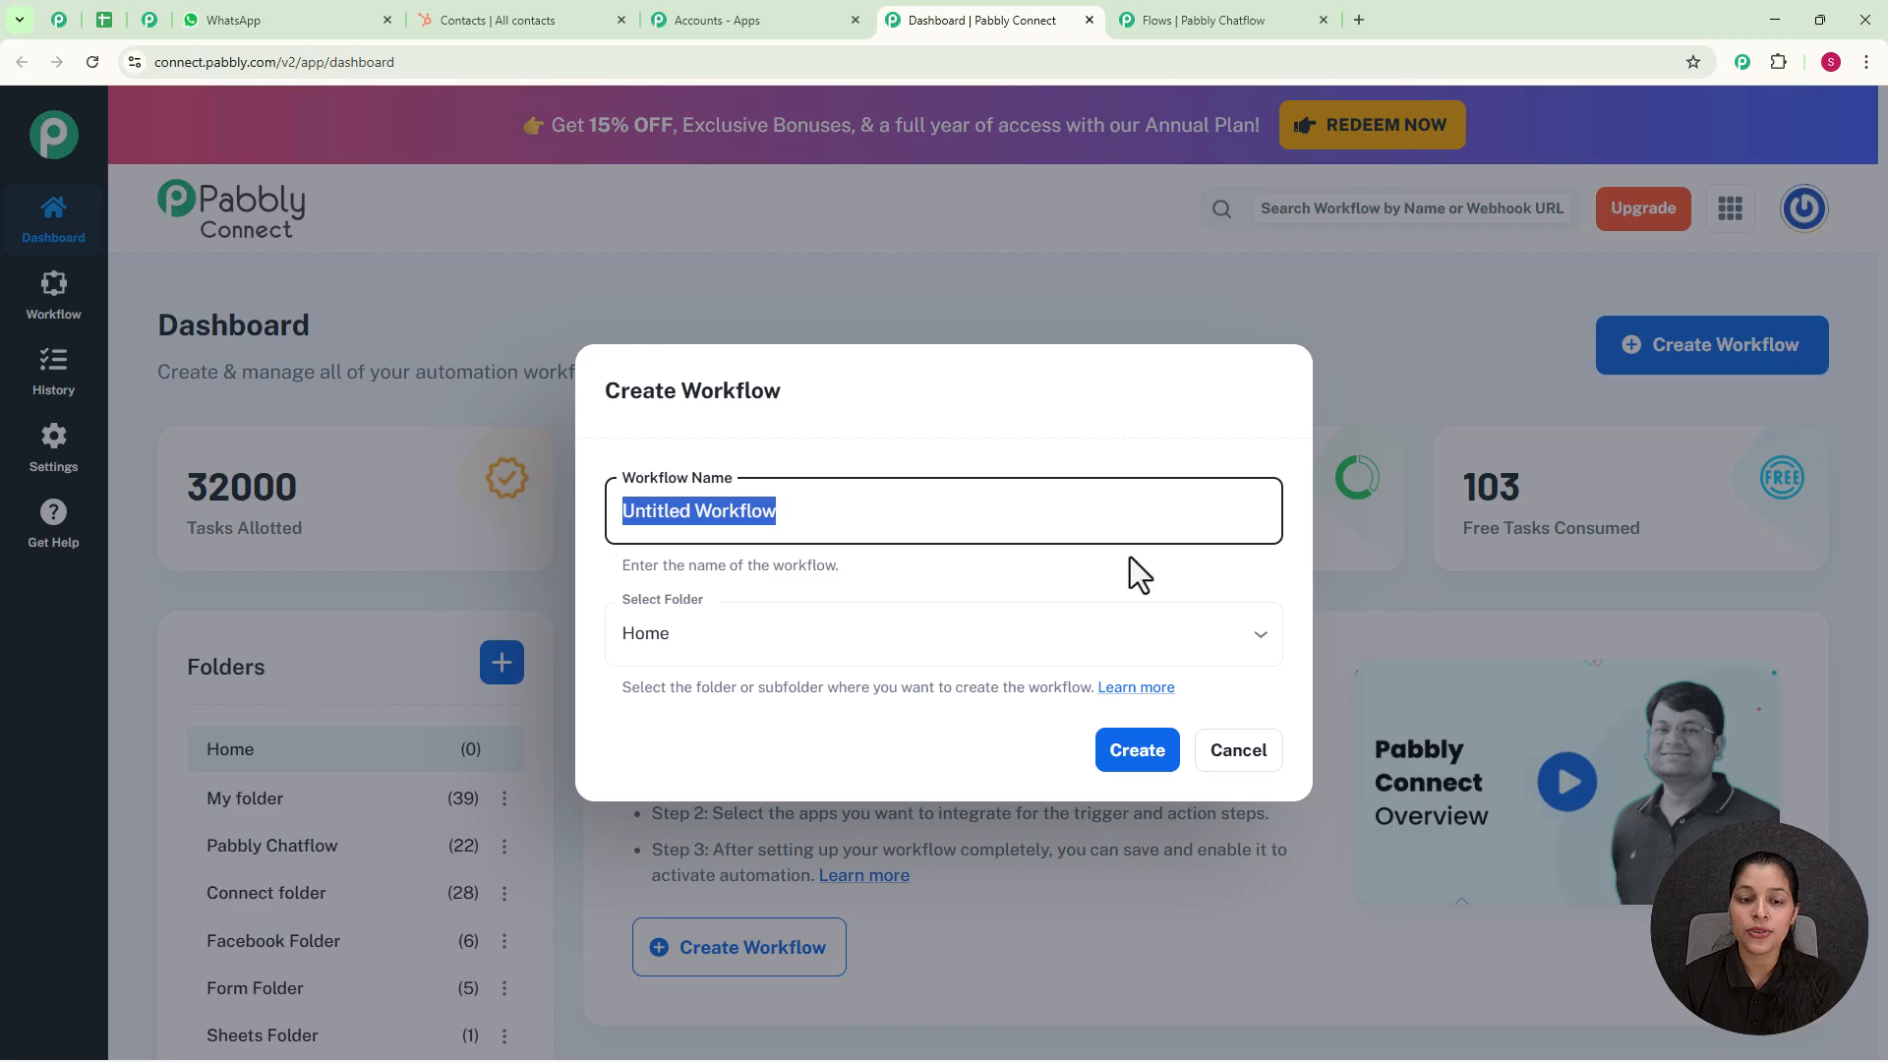
pyautogui.press('BackSpace')
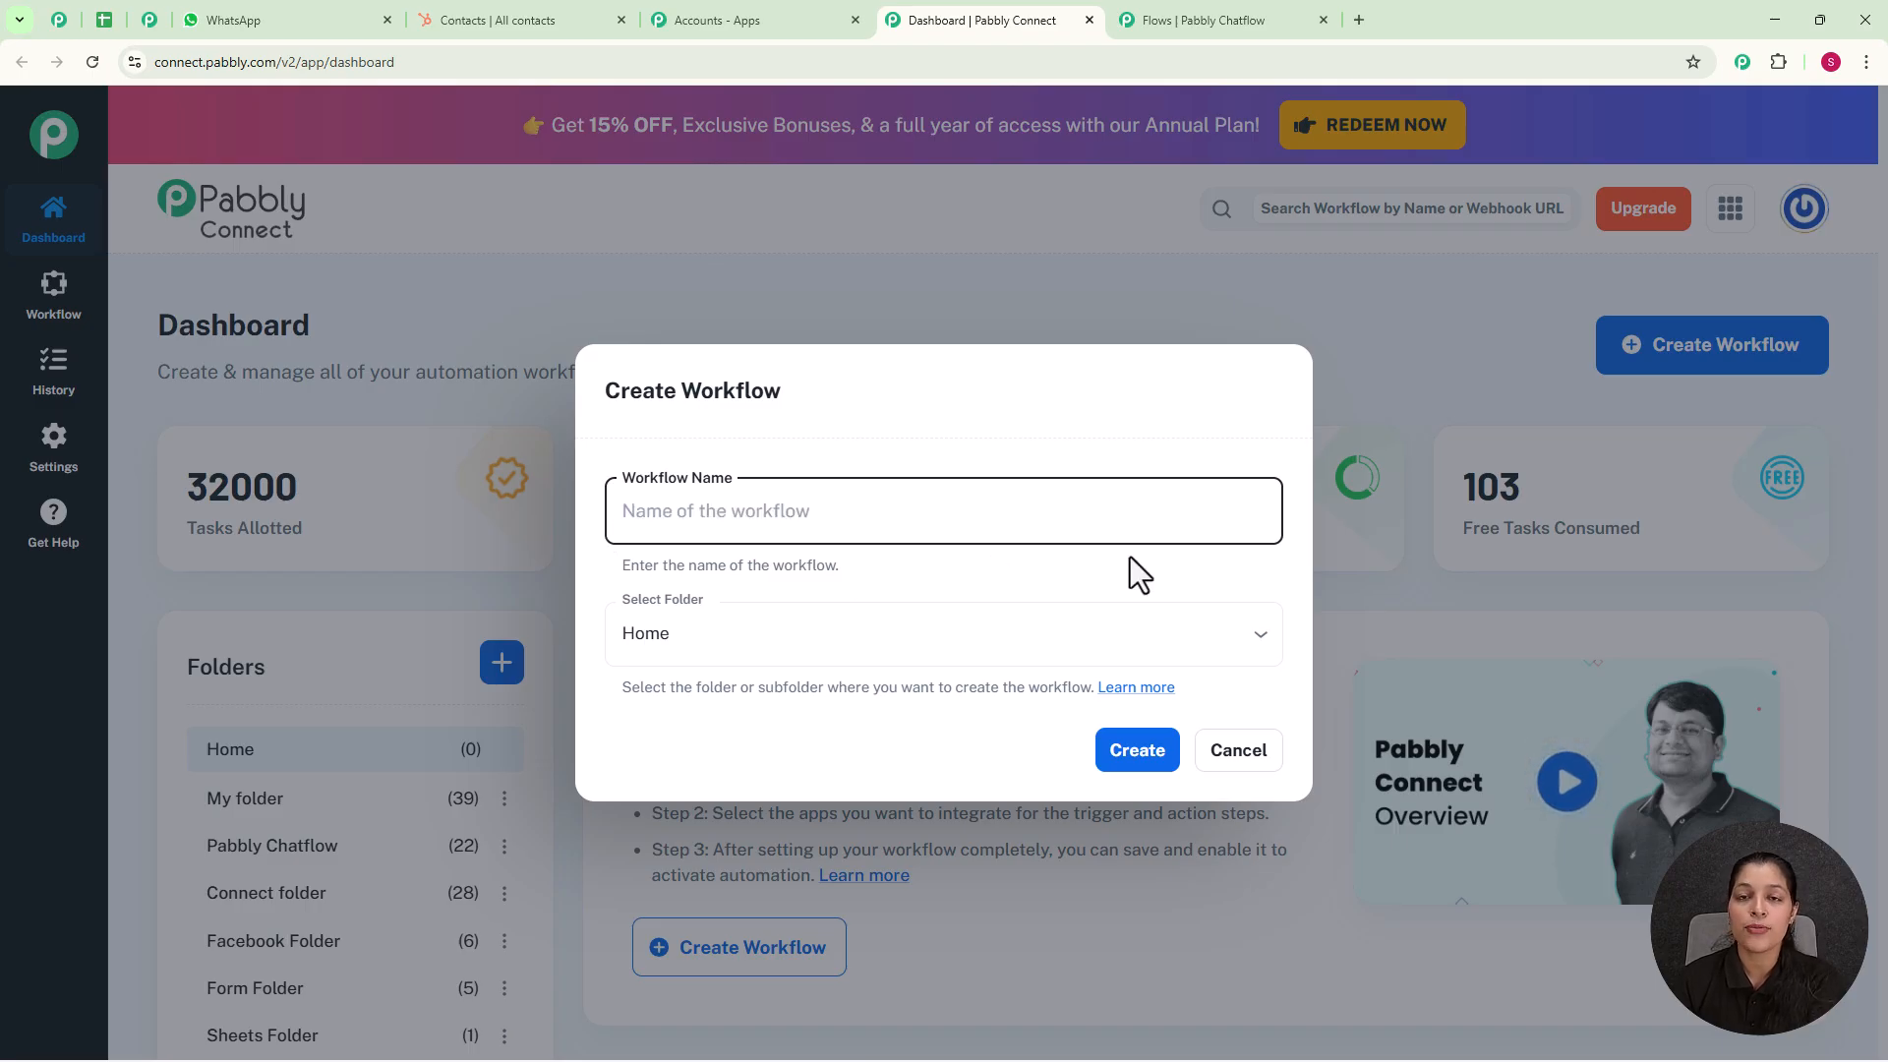
pyautogui.write('Automate Pest Control Bookings on WhatsApp')
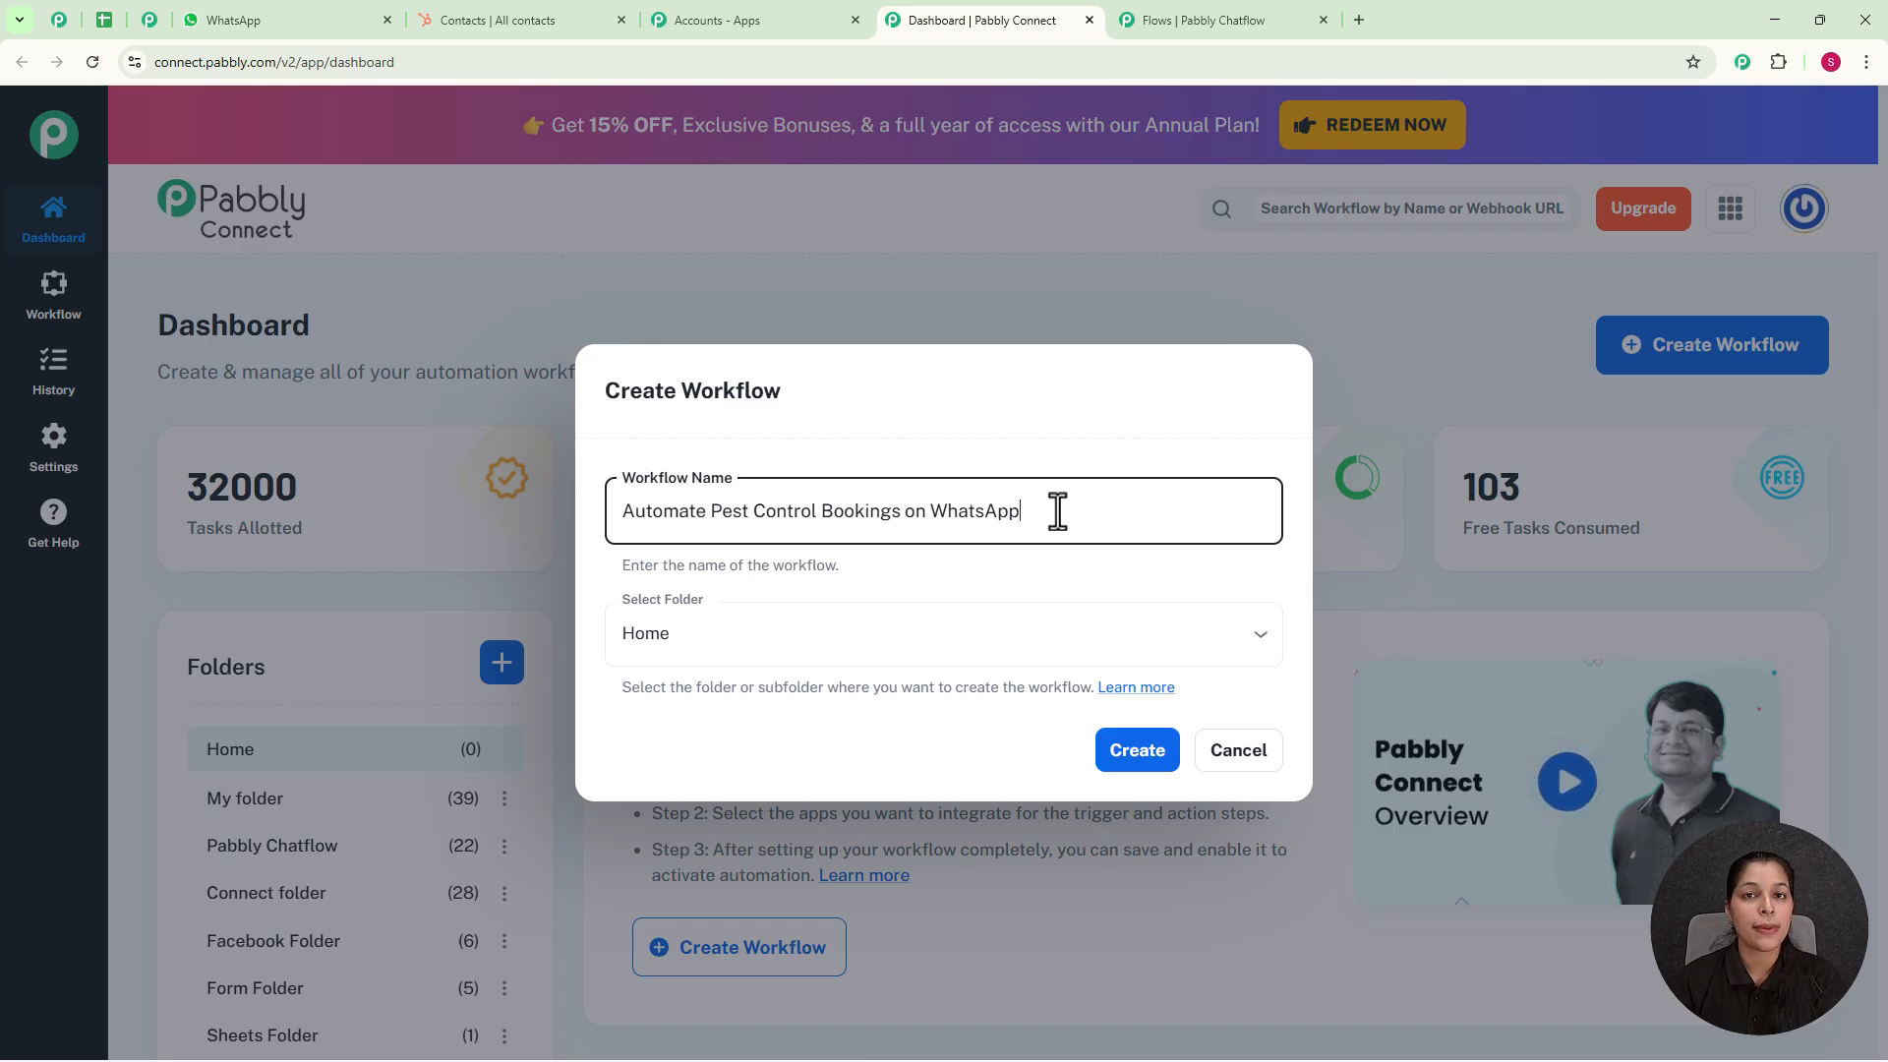
pyautogui.click(1258, 637)
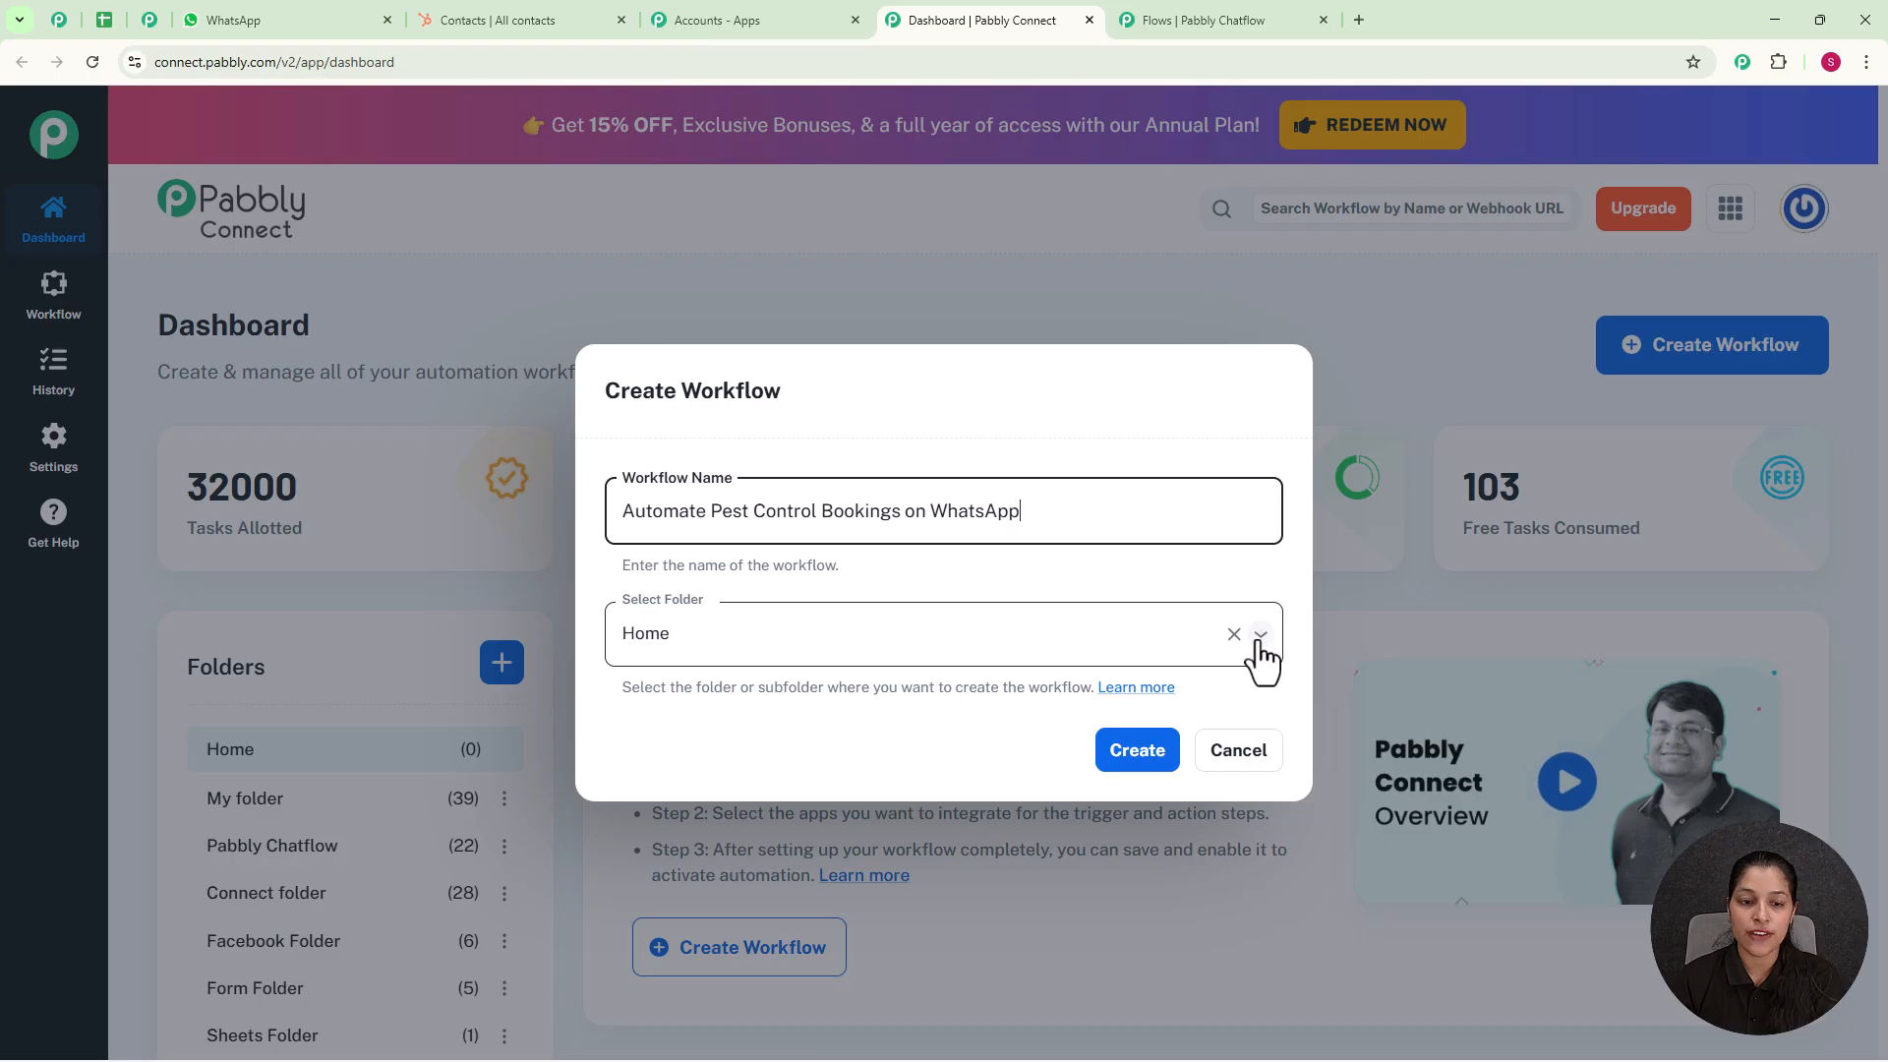
pyautogui.click(744, 792)
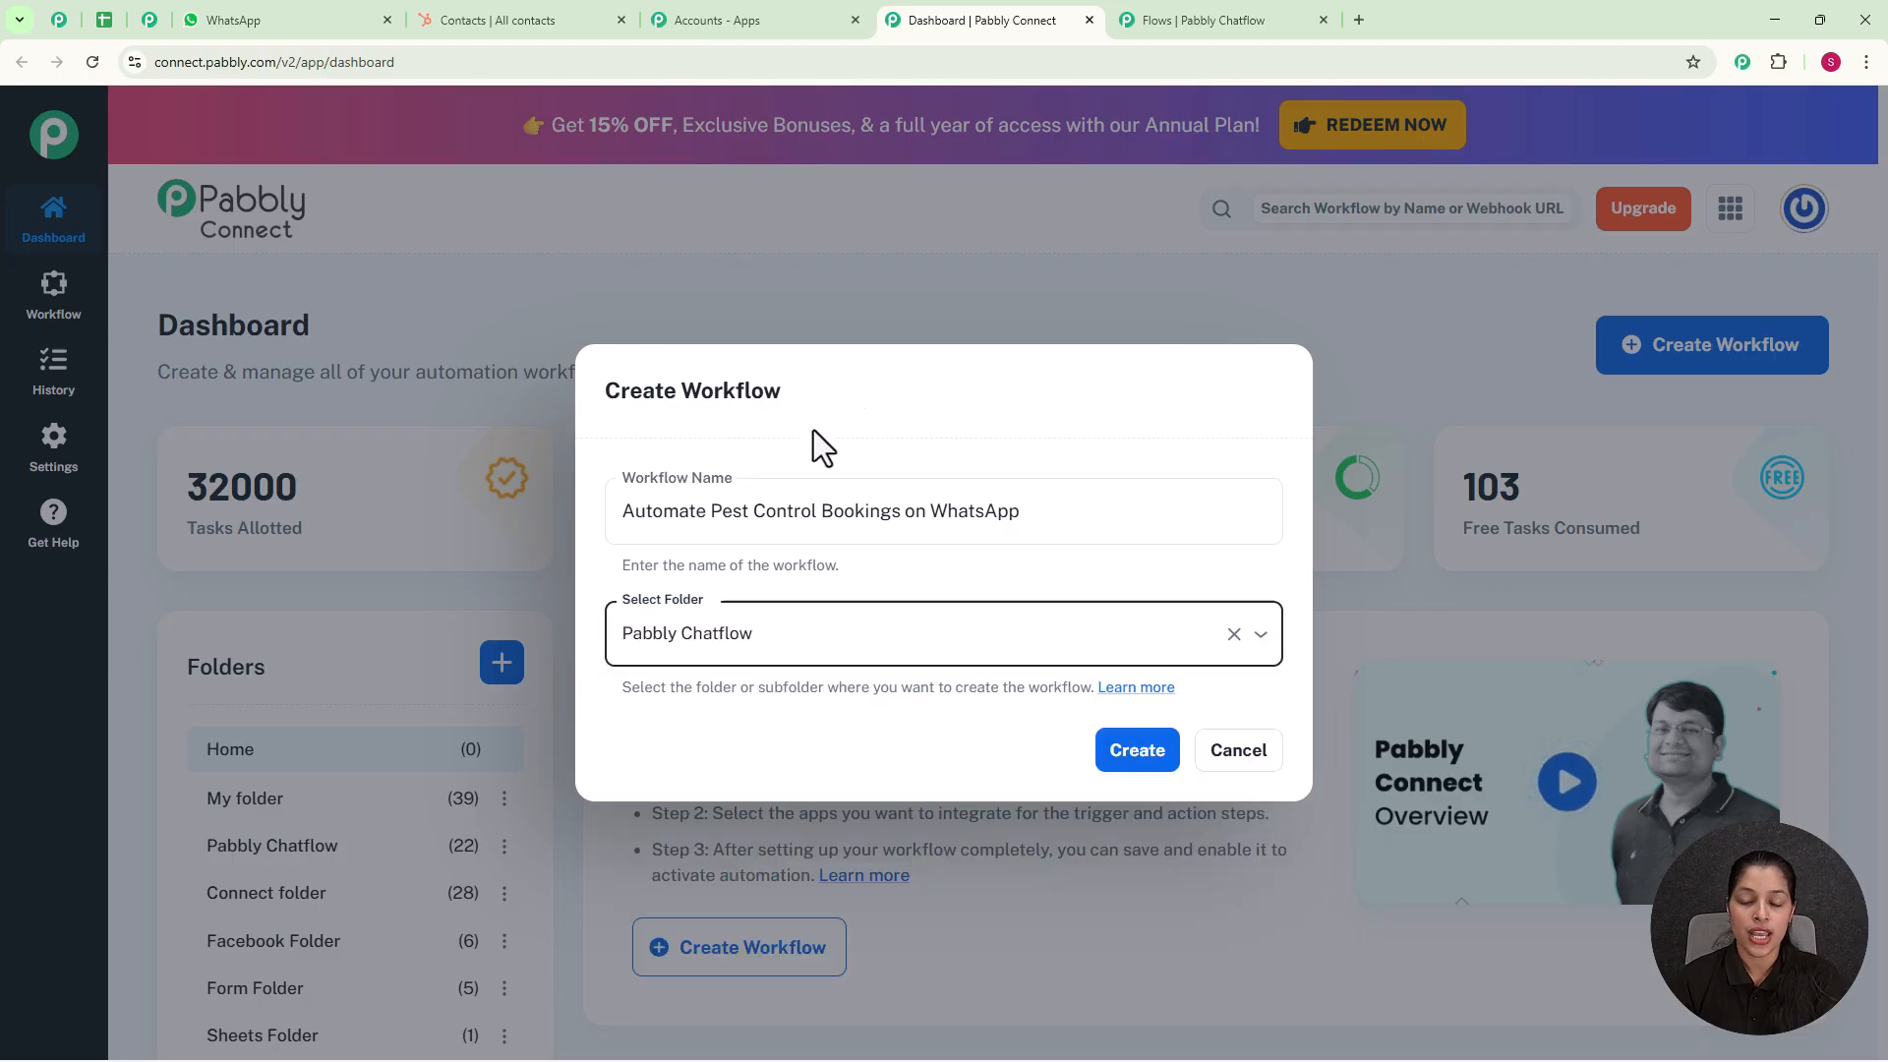
pyautogui.click(1136, 755)
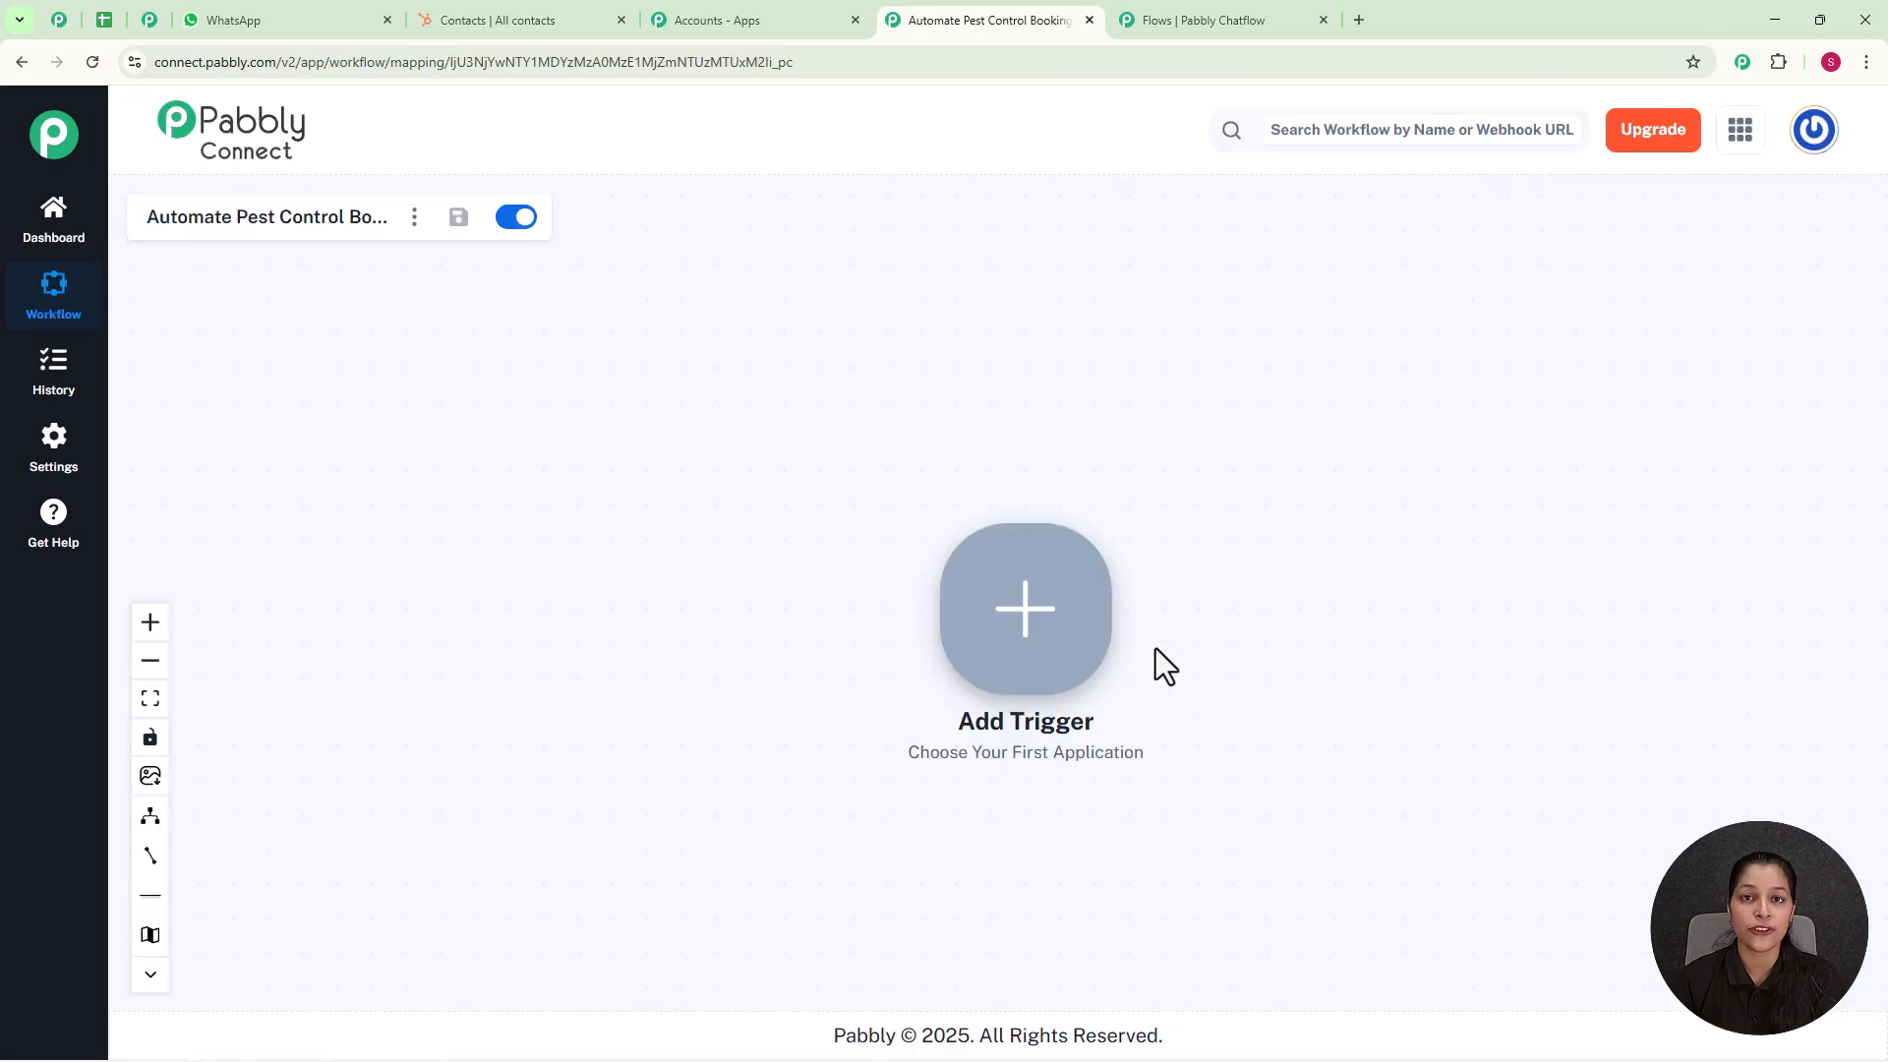
# Step: Set the workflow trigger to Pabbly Chatflow with the New Message Received event and connect it
pyautogui.click(1027, 630)
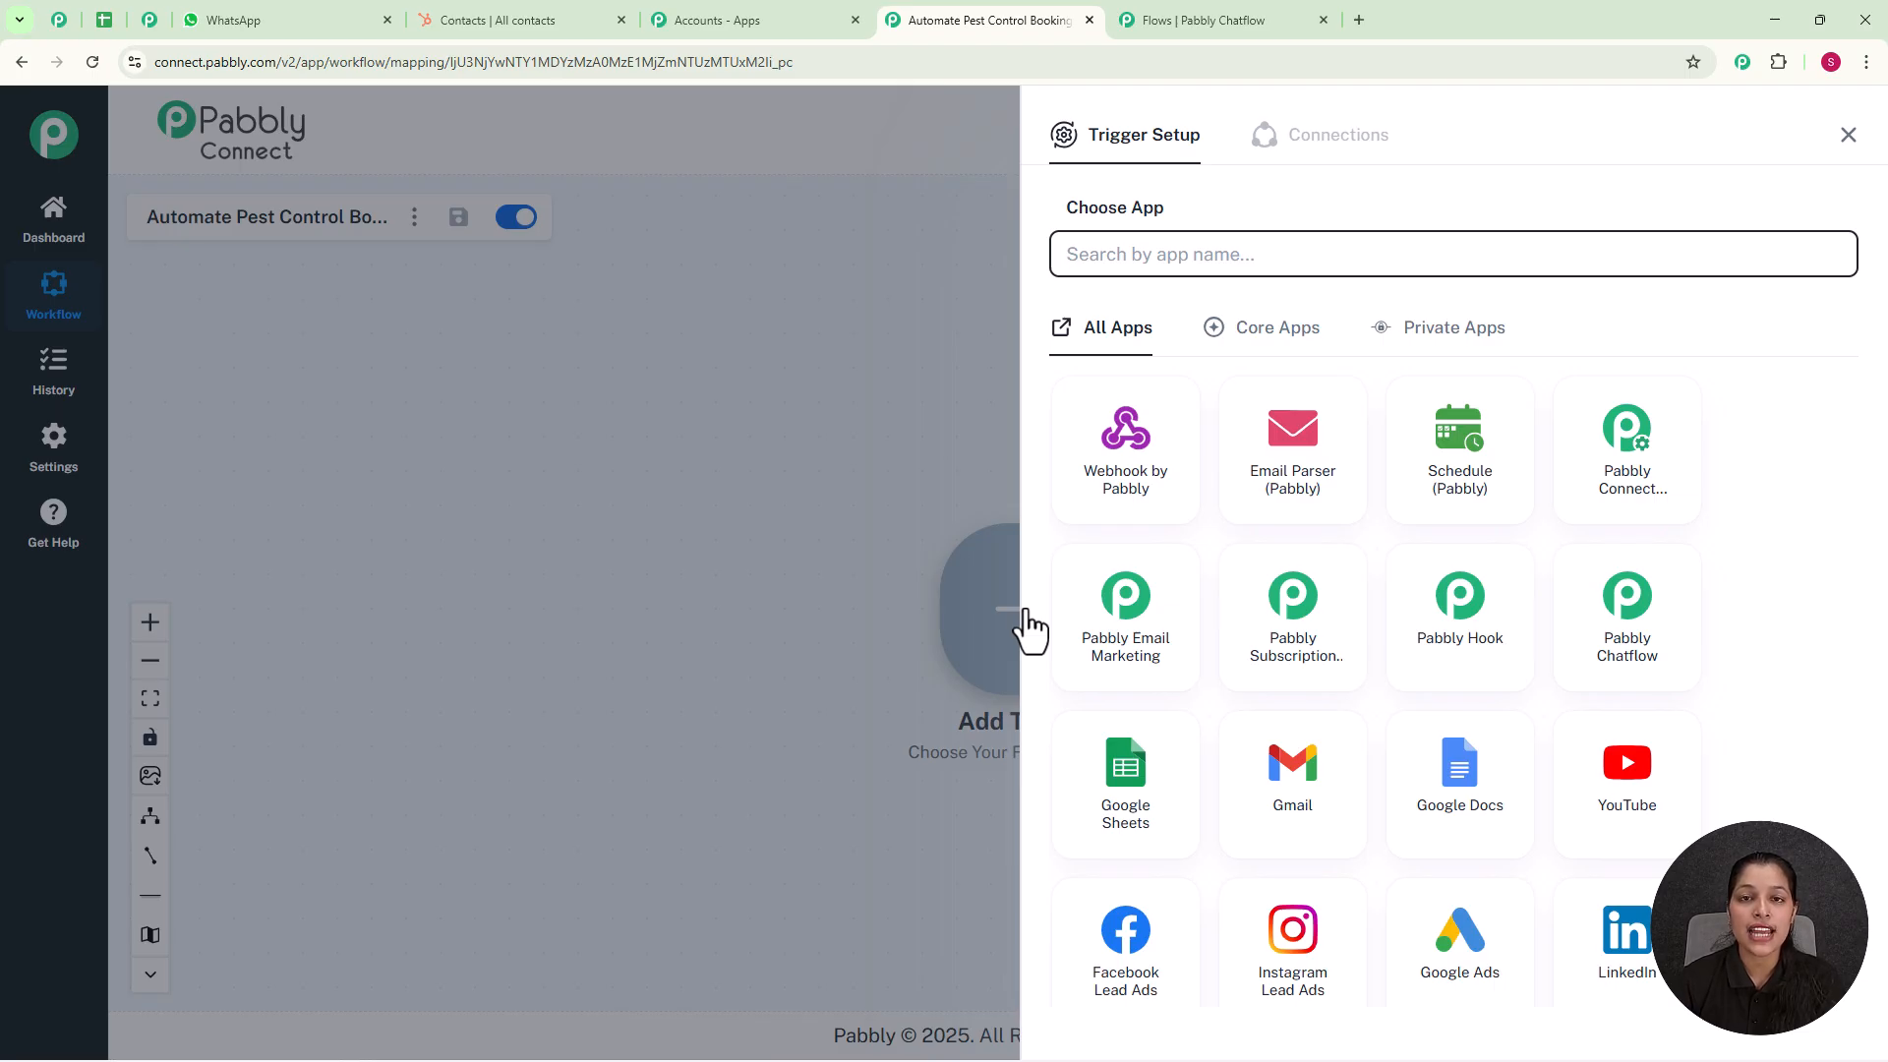
pyautogui.click(1634, 644)
pyautogui.click(1144, 371)
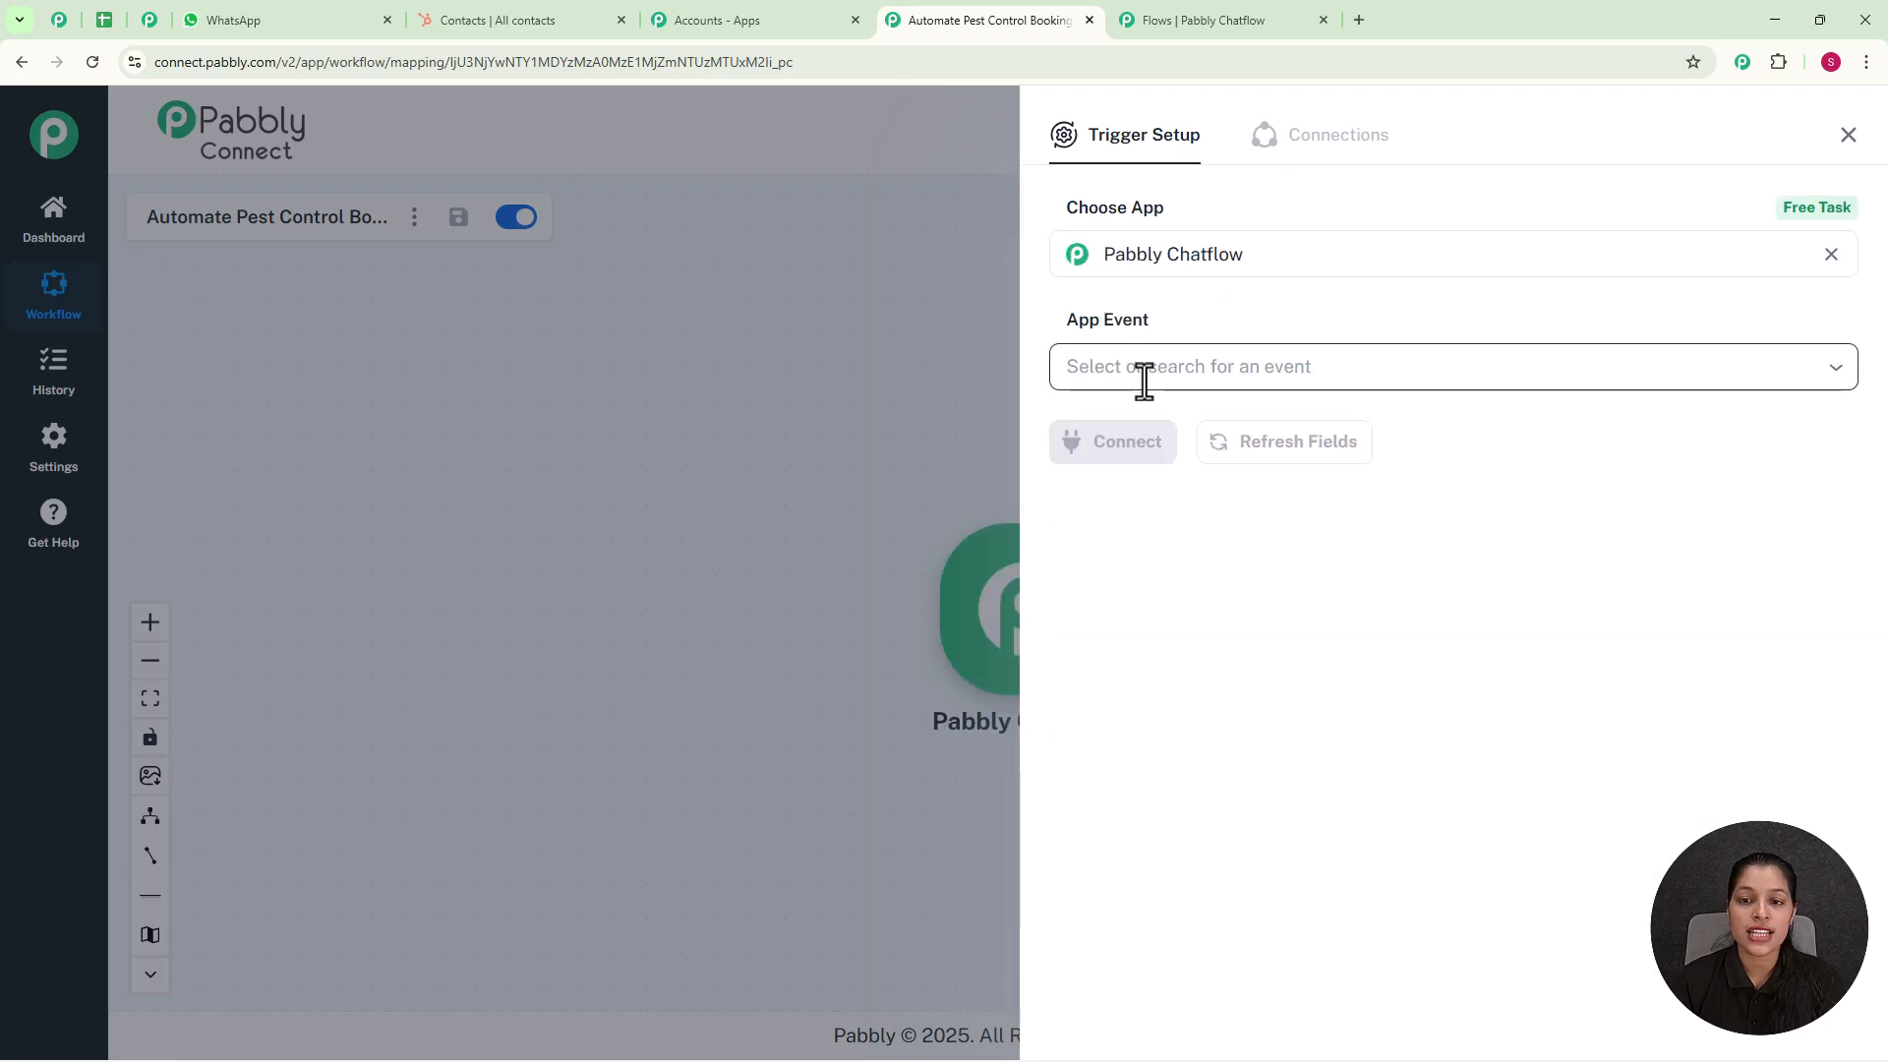
pyautogui.click(1167, 512)
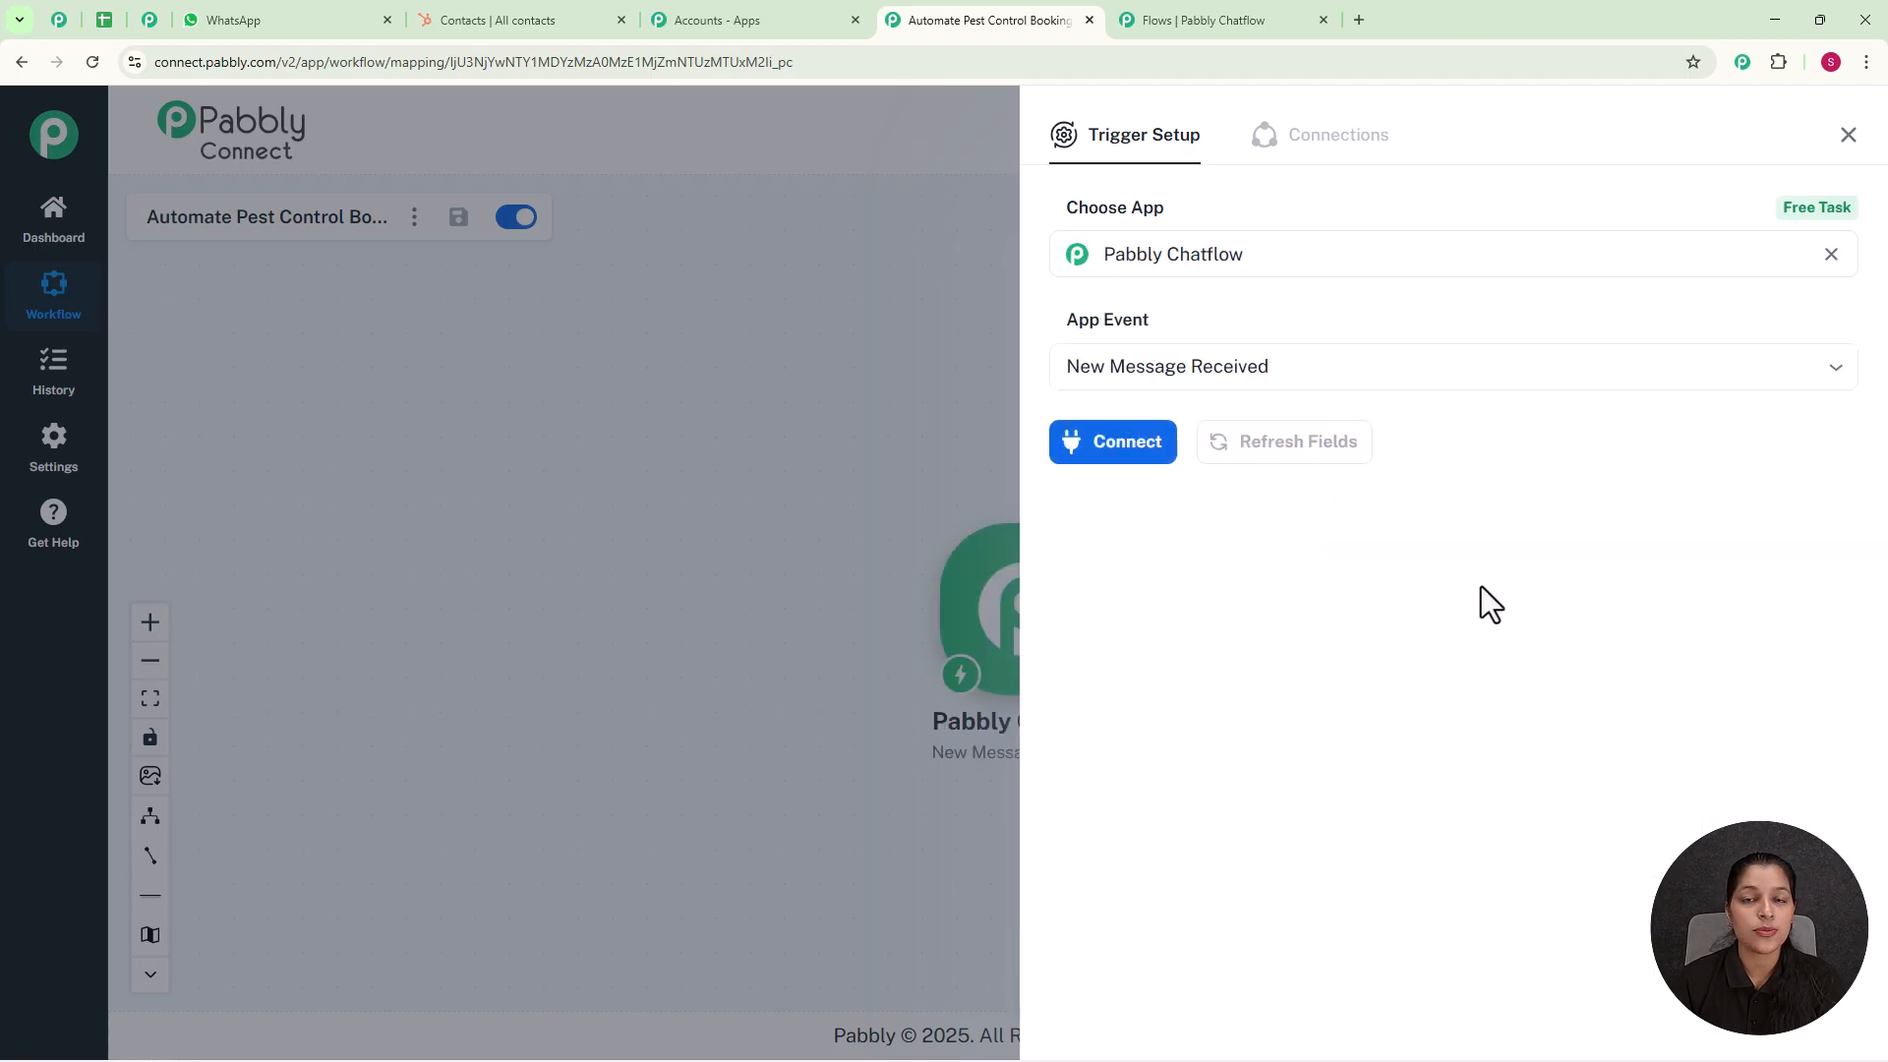
pyautogui.click(1125, 462)
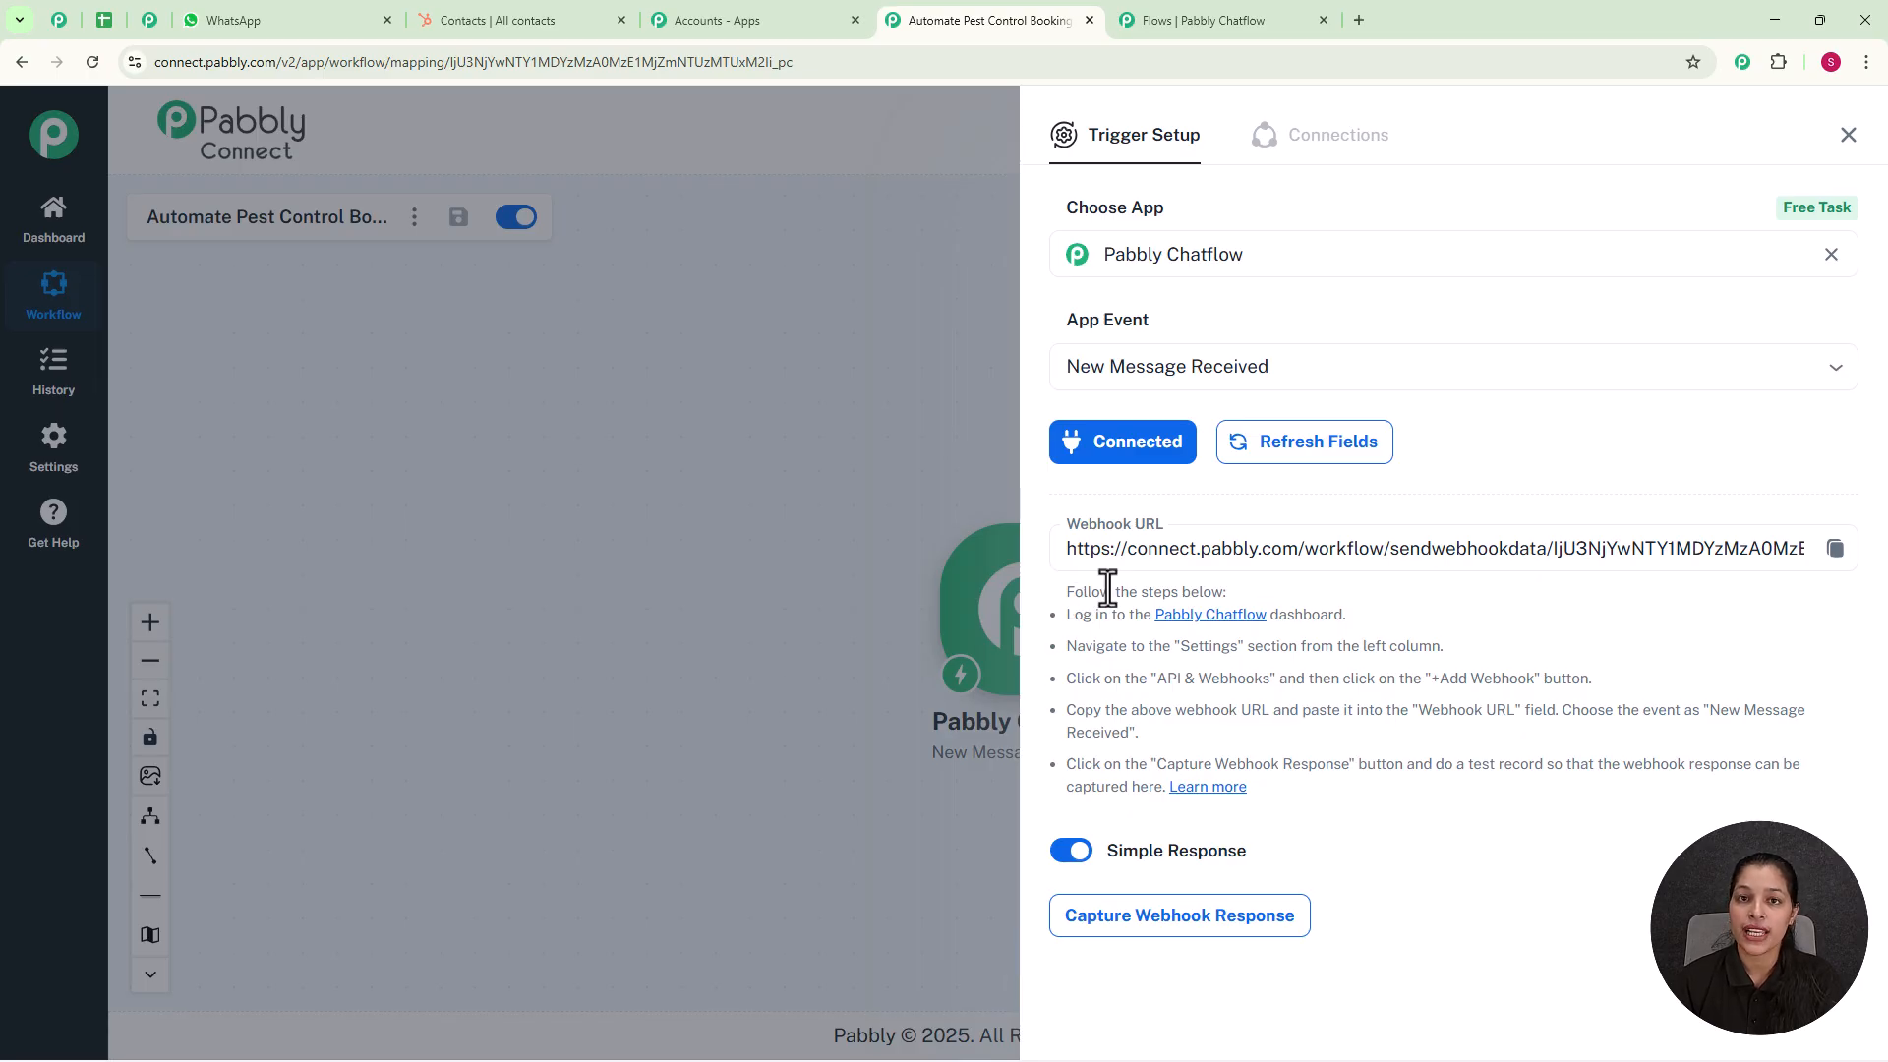
# Step: Copy the trigger's webhook URL into the API Request node of the Pabbly Chatflow flow and set the request method to POST
pyautogui.click(1834, 548)
pyautogui.click(1211, 19)
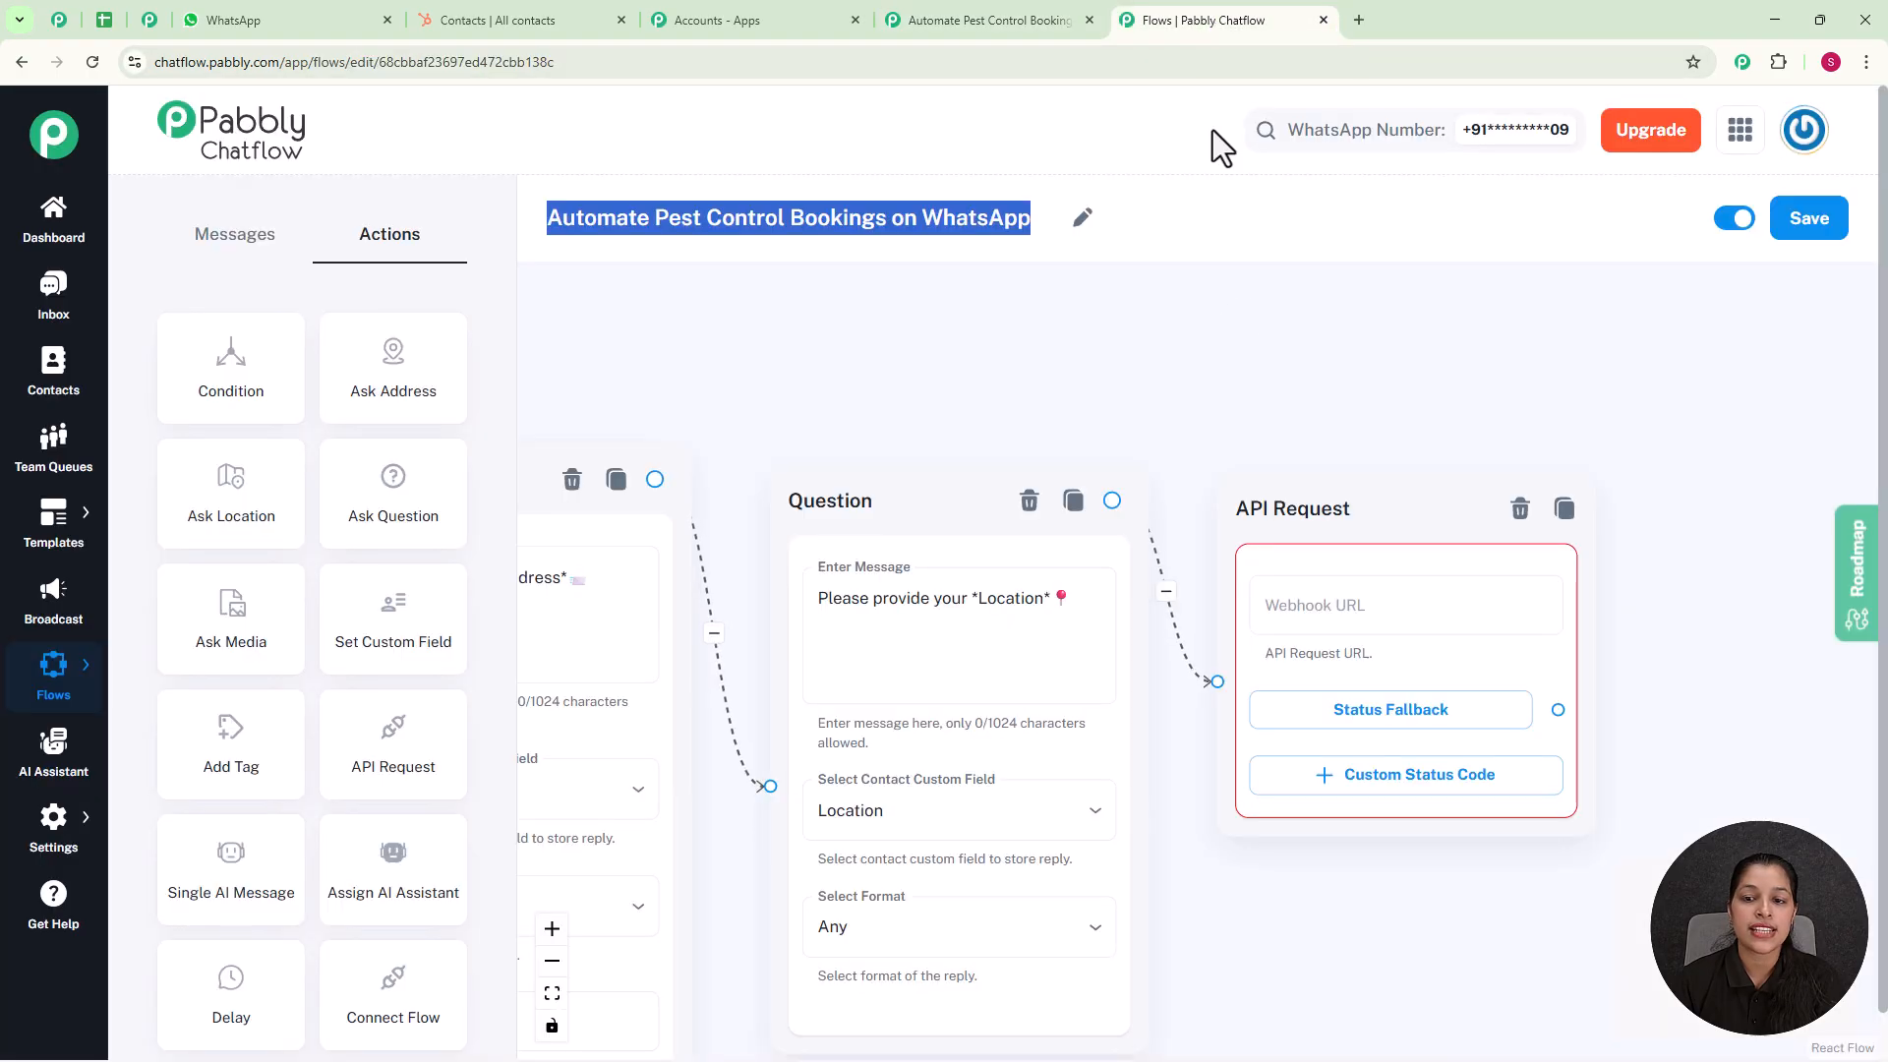
pyautogui.click(1306, 607)
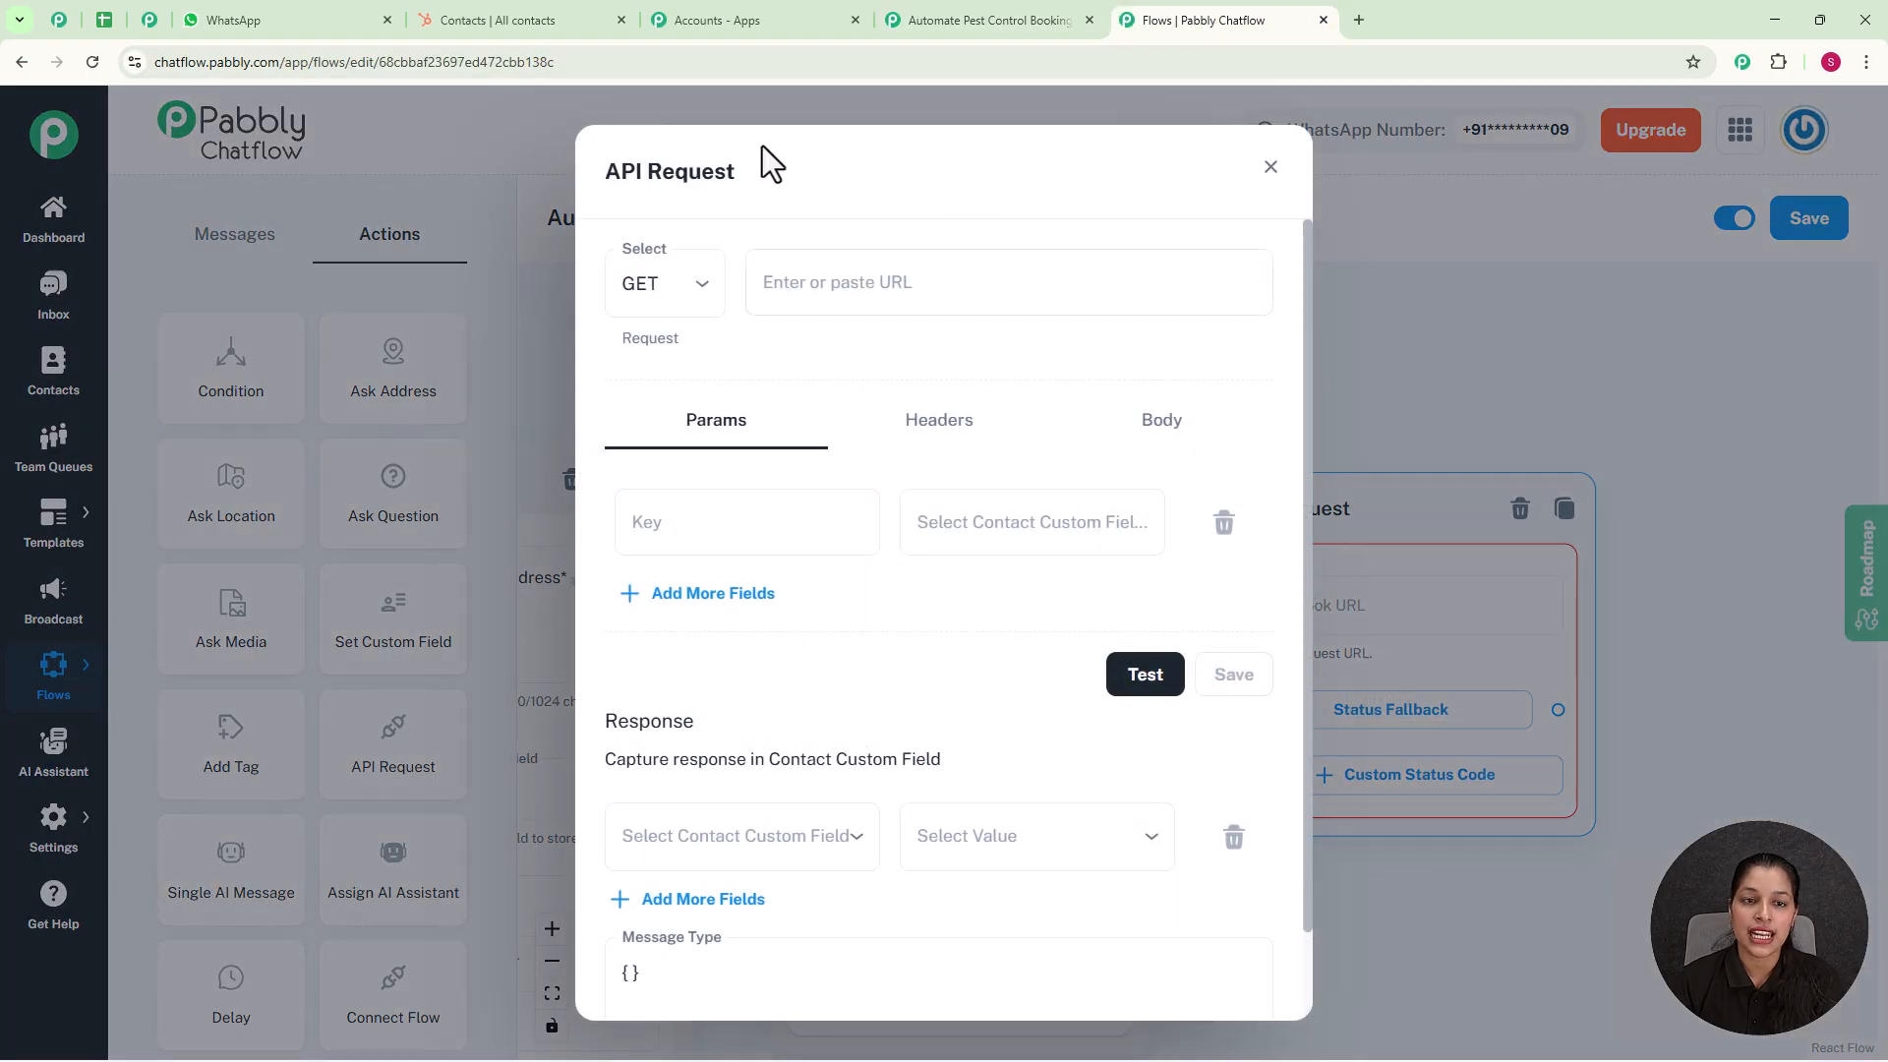
pyautogui.click(701, 297)
pyautogui.click(659, 390)
pyautogui.click(924, 287)
pyautogui.hotkey('ctrl', 'v')
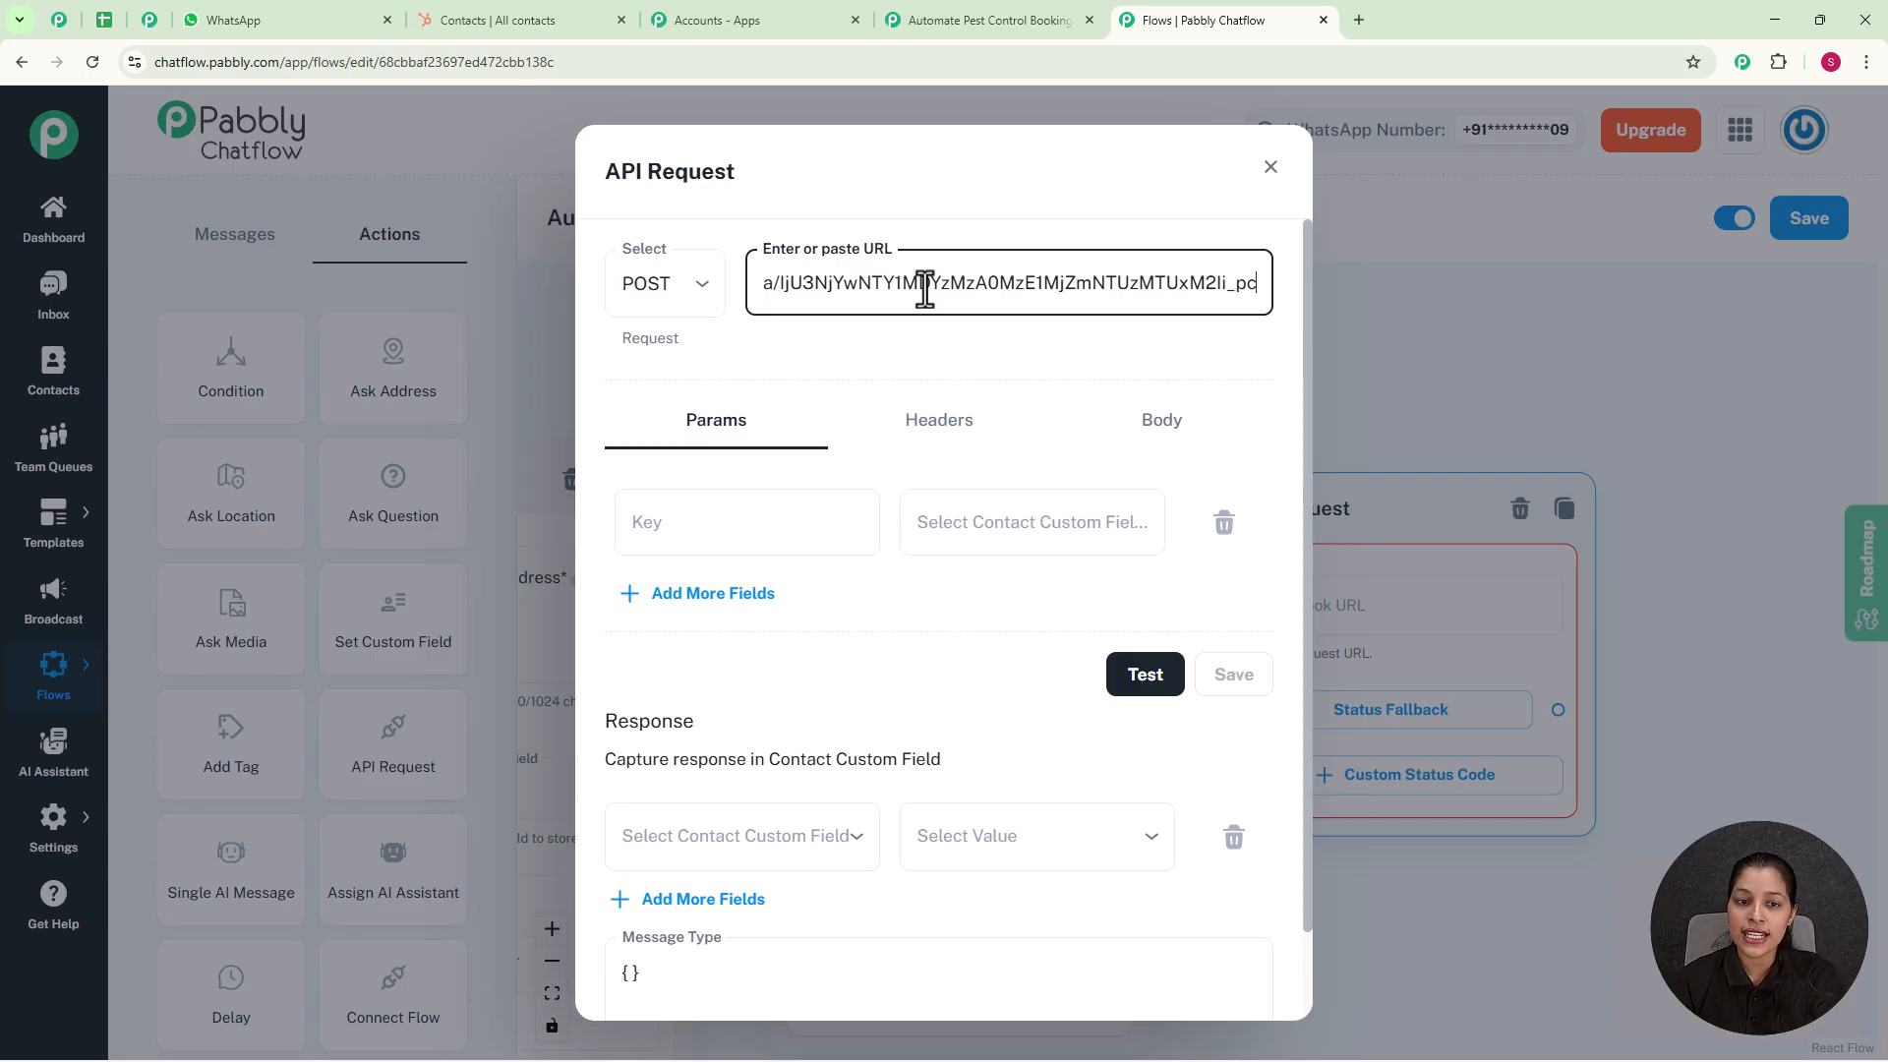
# Step: Add the request parameters Issues, Full Name, Email and Location, mapped to $Issues, $FullName, $Email and $Location
pyautogui.click(754, 537)
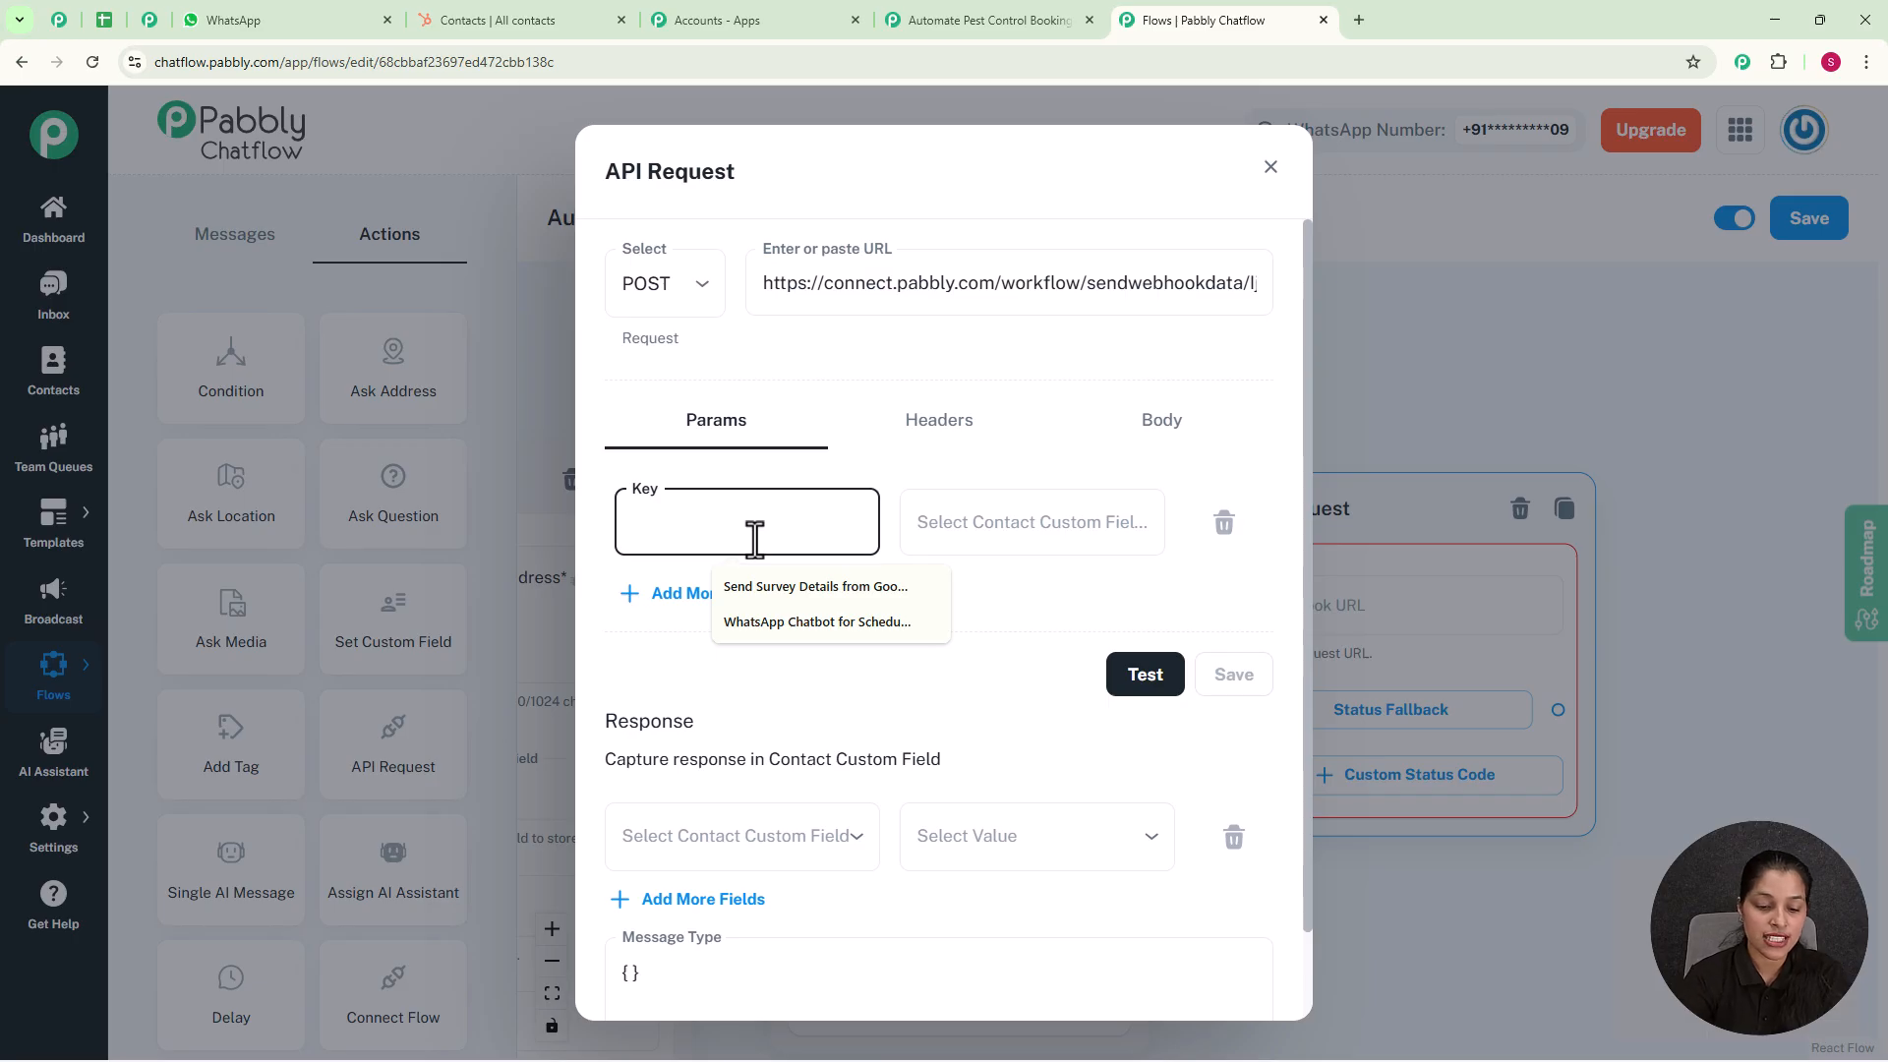
pyautogui.write('Issues')
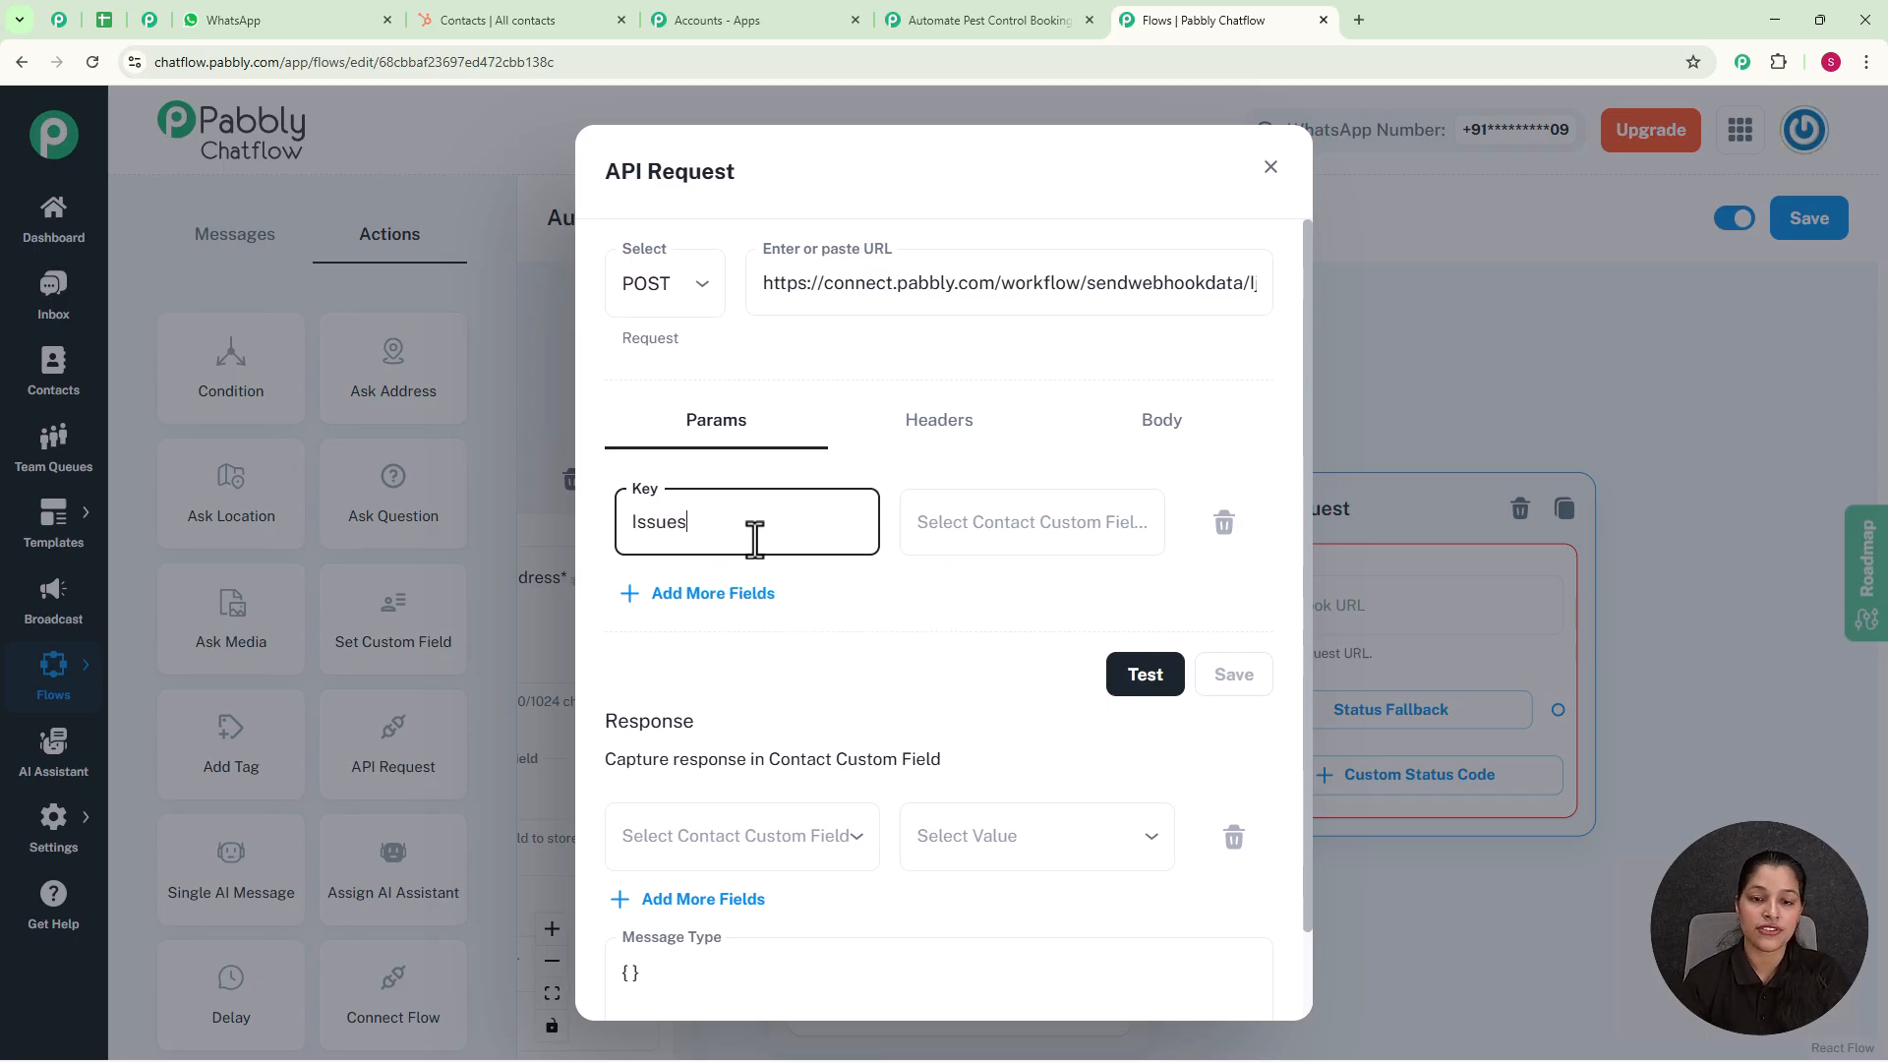
pyautogui.click(993, 536)
pyautogui.write('i')
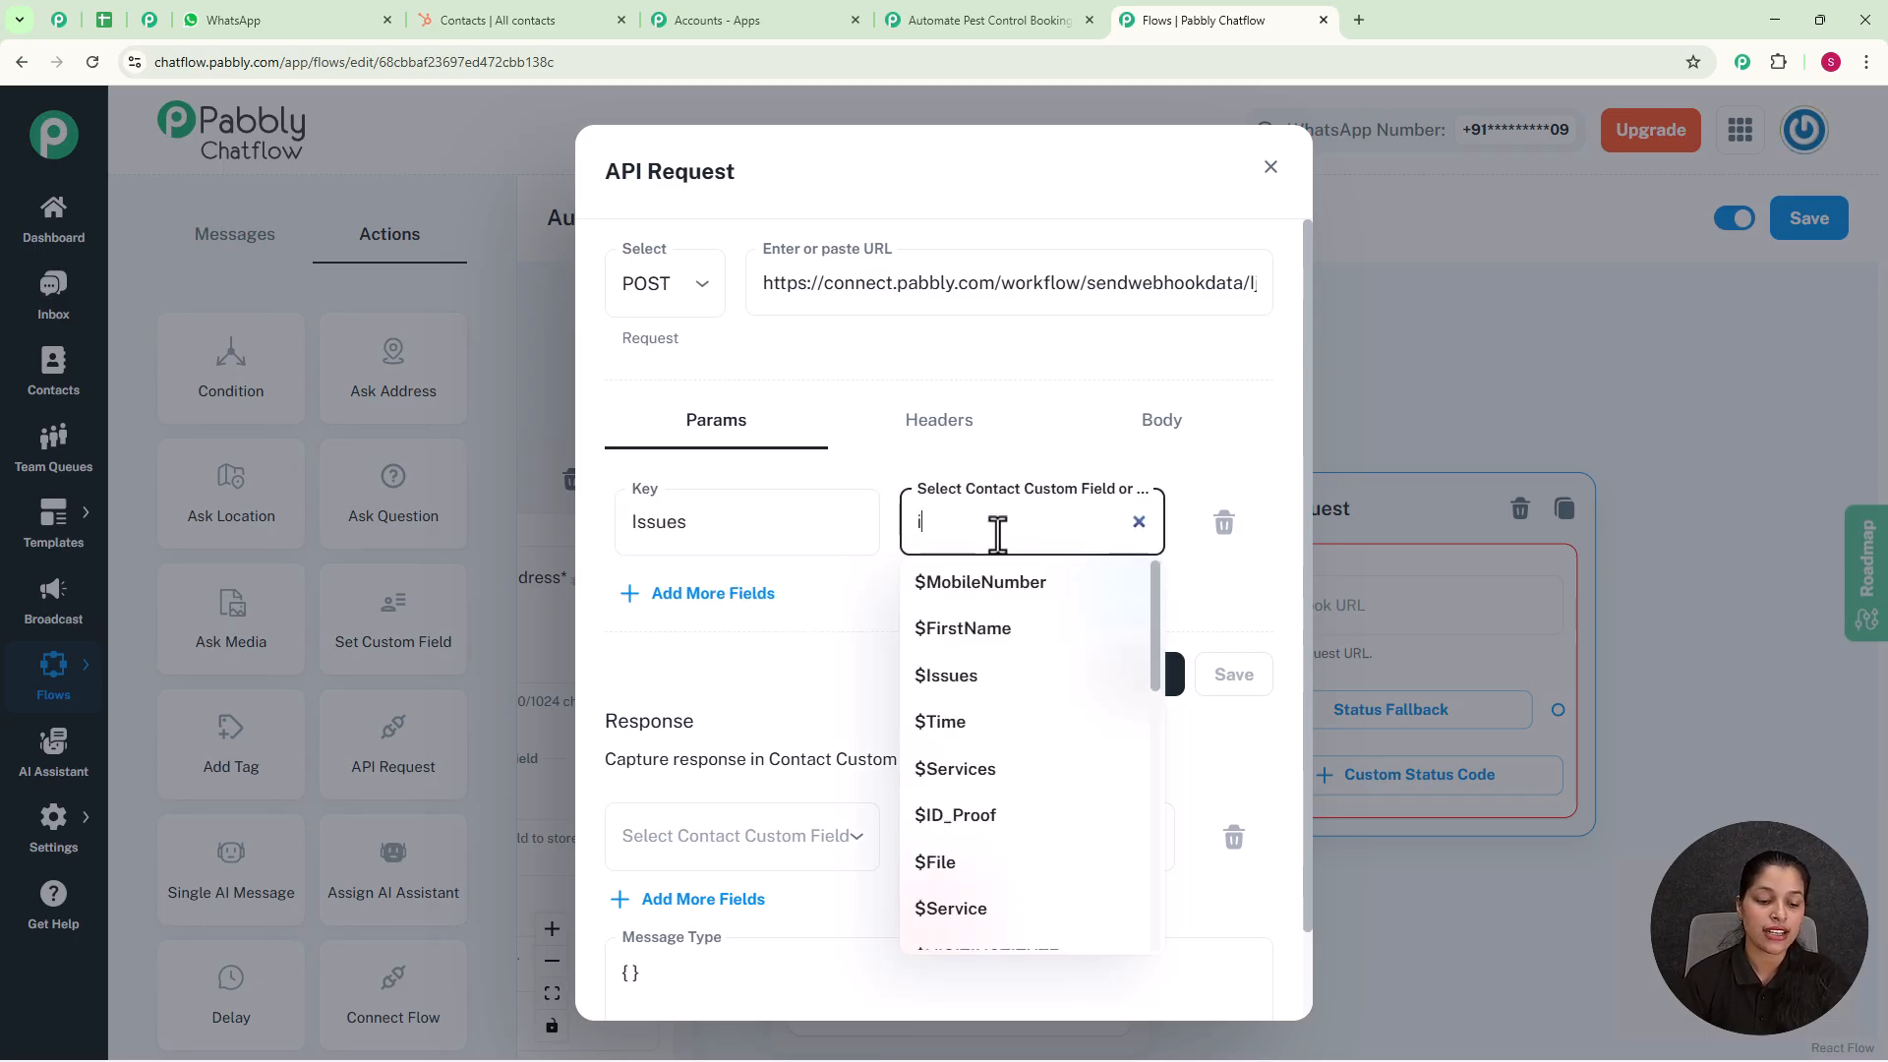
pyautogui.write('ss')
pyautogui.click(973, 578)
pyautogui.click(718, 593)
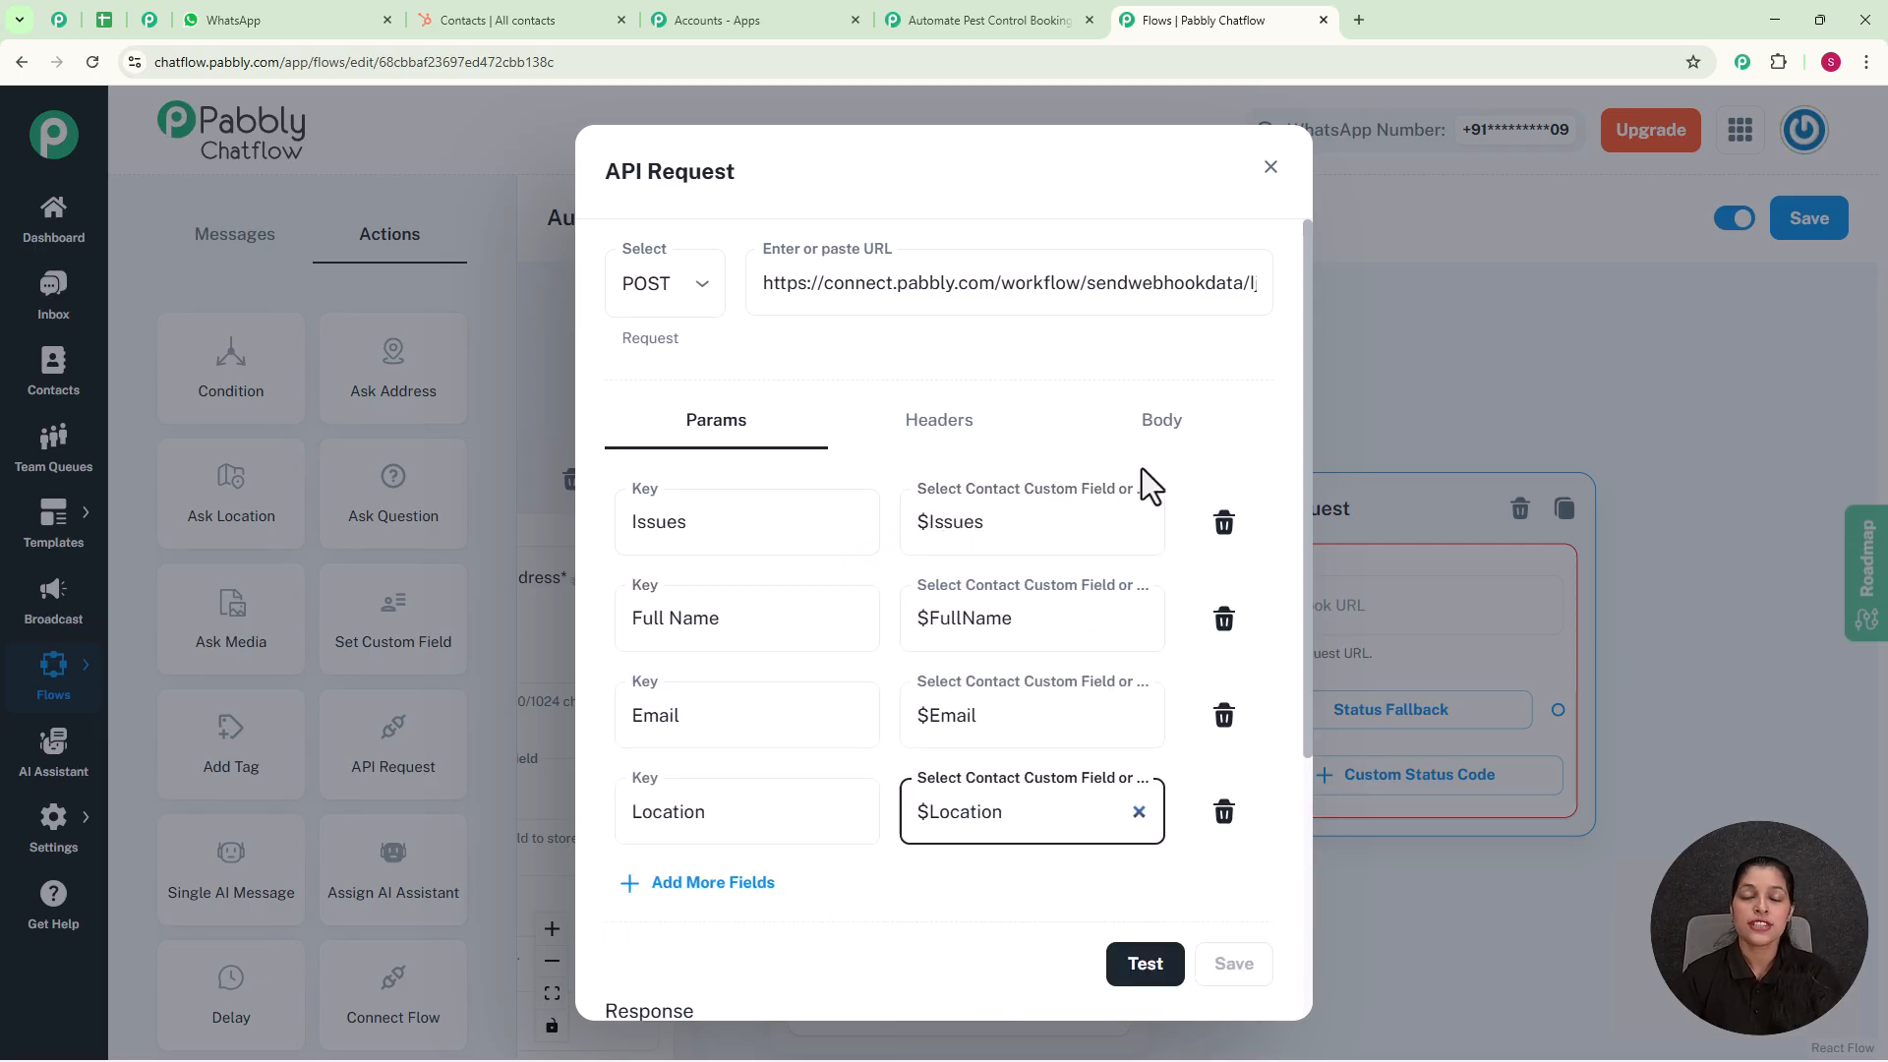
pyautogui.click(640, 619)
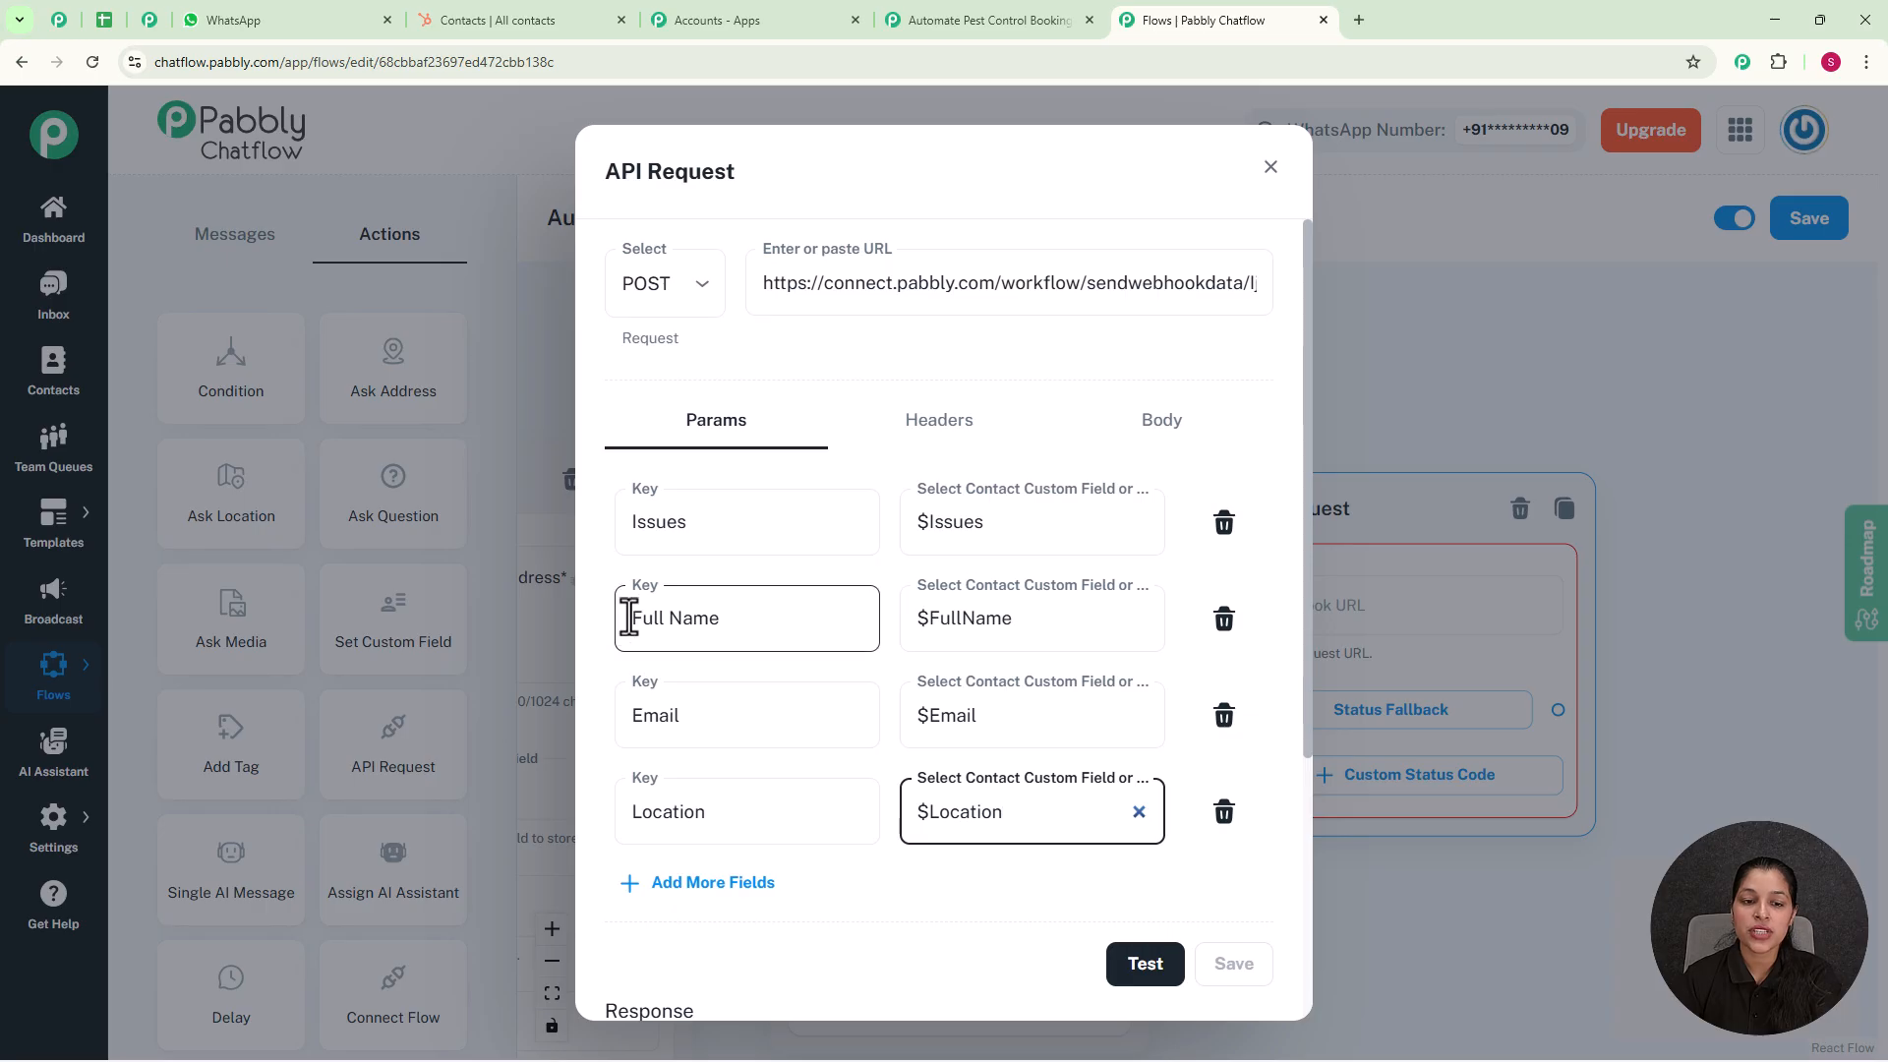
pyautogui.click(746, 808)
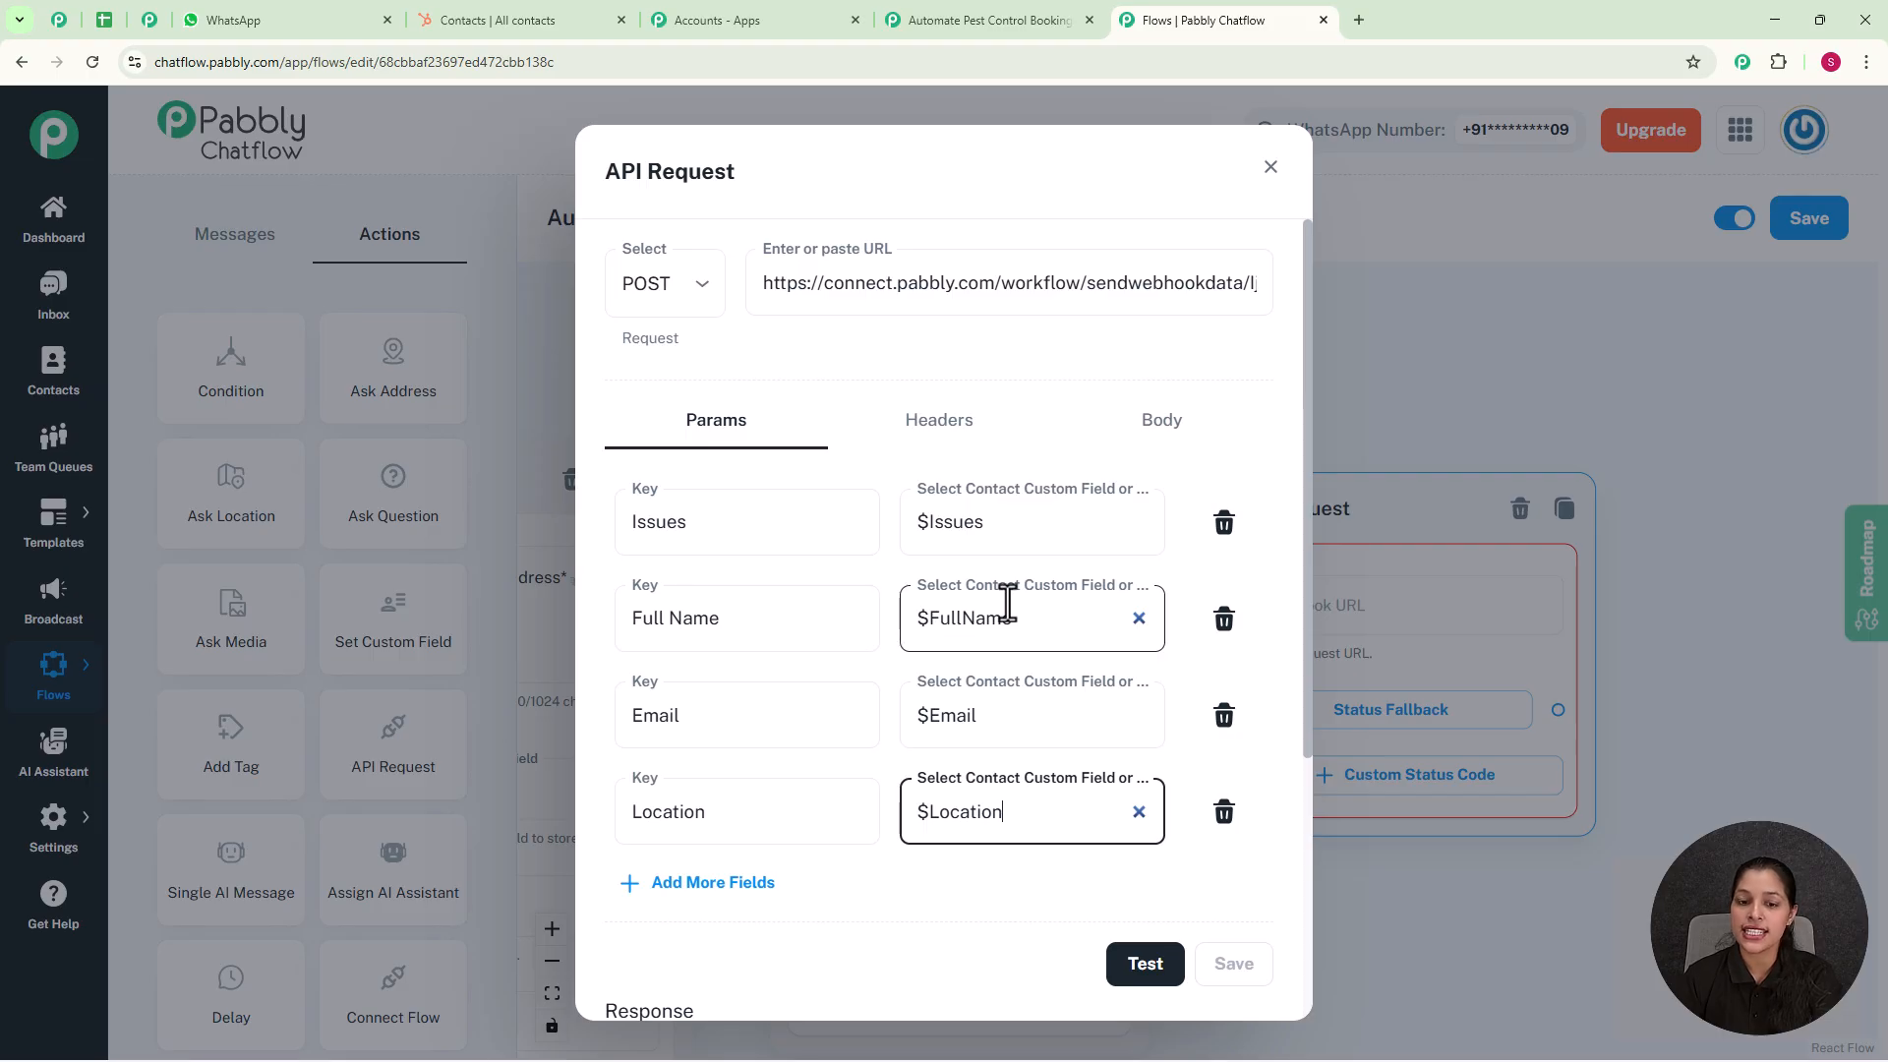
# Step: Test the API request, check the response captured by the Pabbly Connect trigger, and close the trigger setup
pyautogui.click(1113, 971)
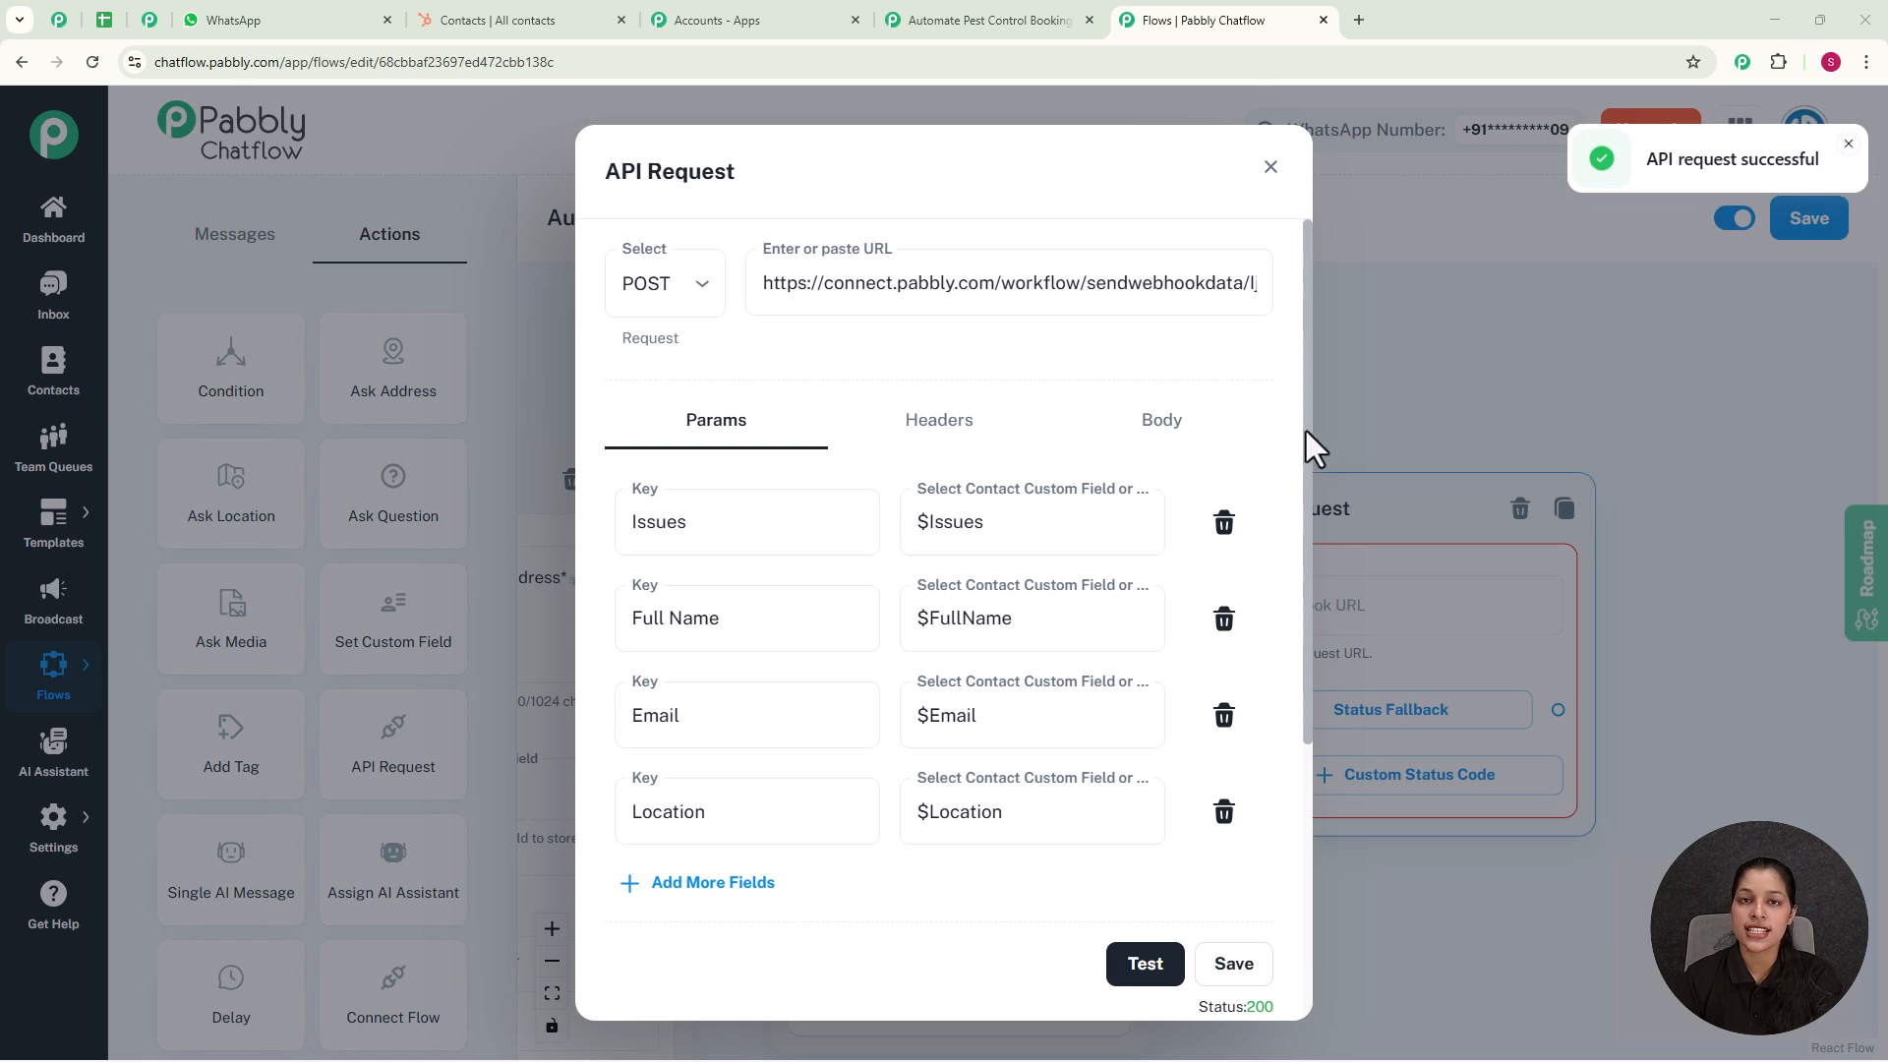
pyautogui.click(975, 20)
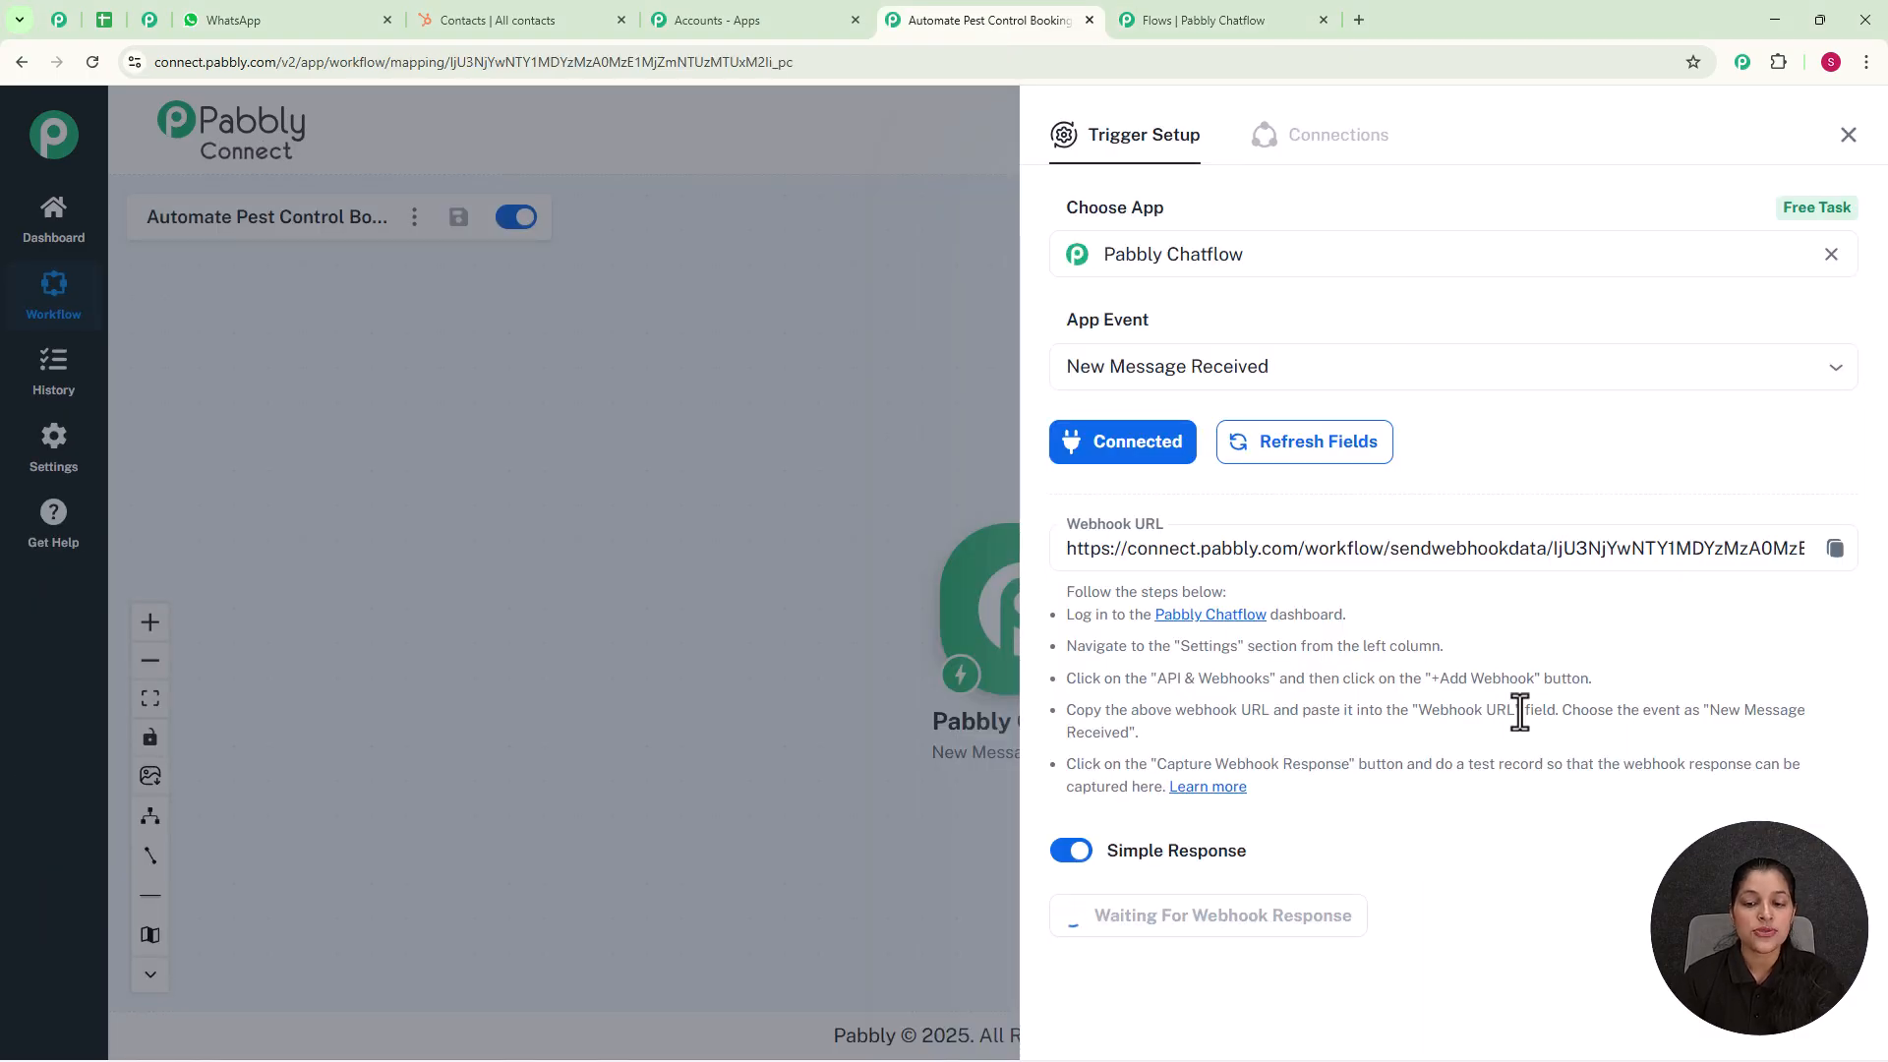
pyautogui.scroll(-1, 1519, 715)
pyautogui.scroll(-5, 1515, 717)
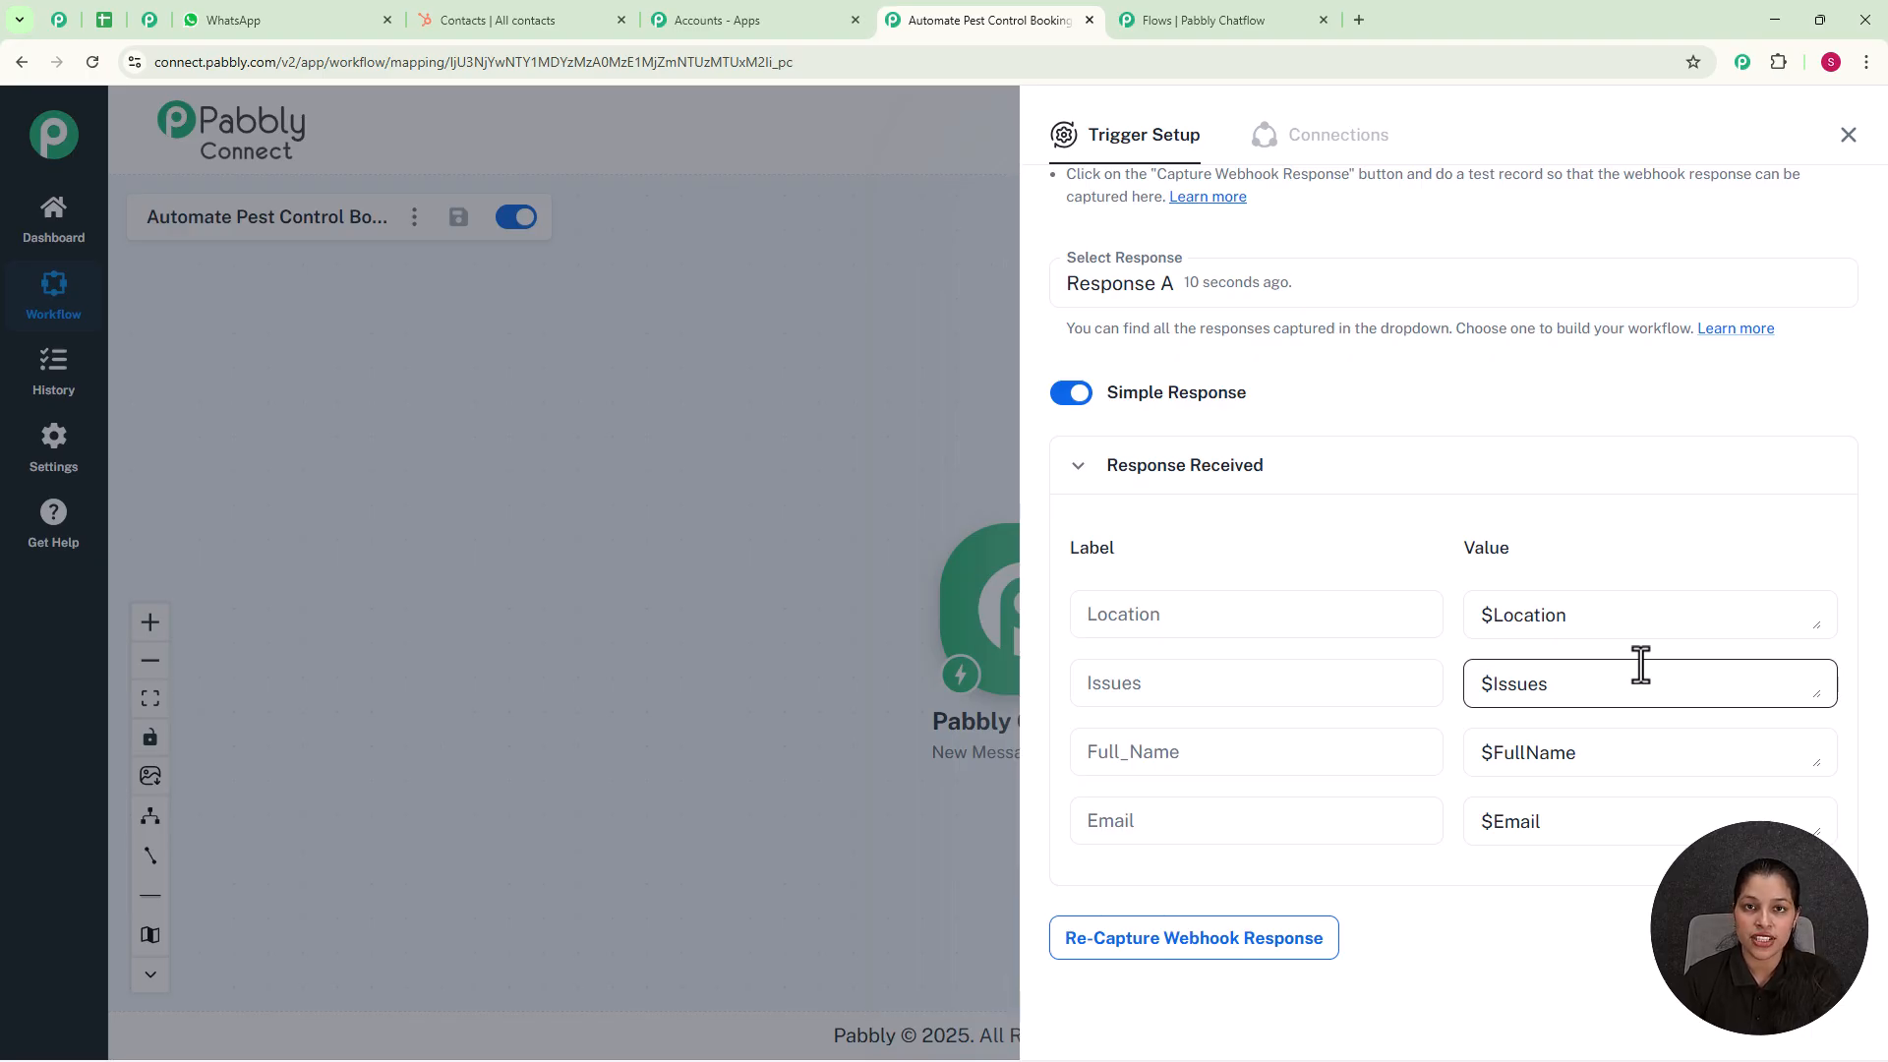
pyautogui.click(1847, 138)
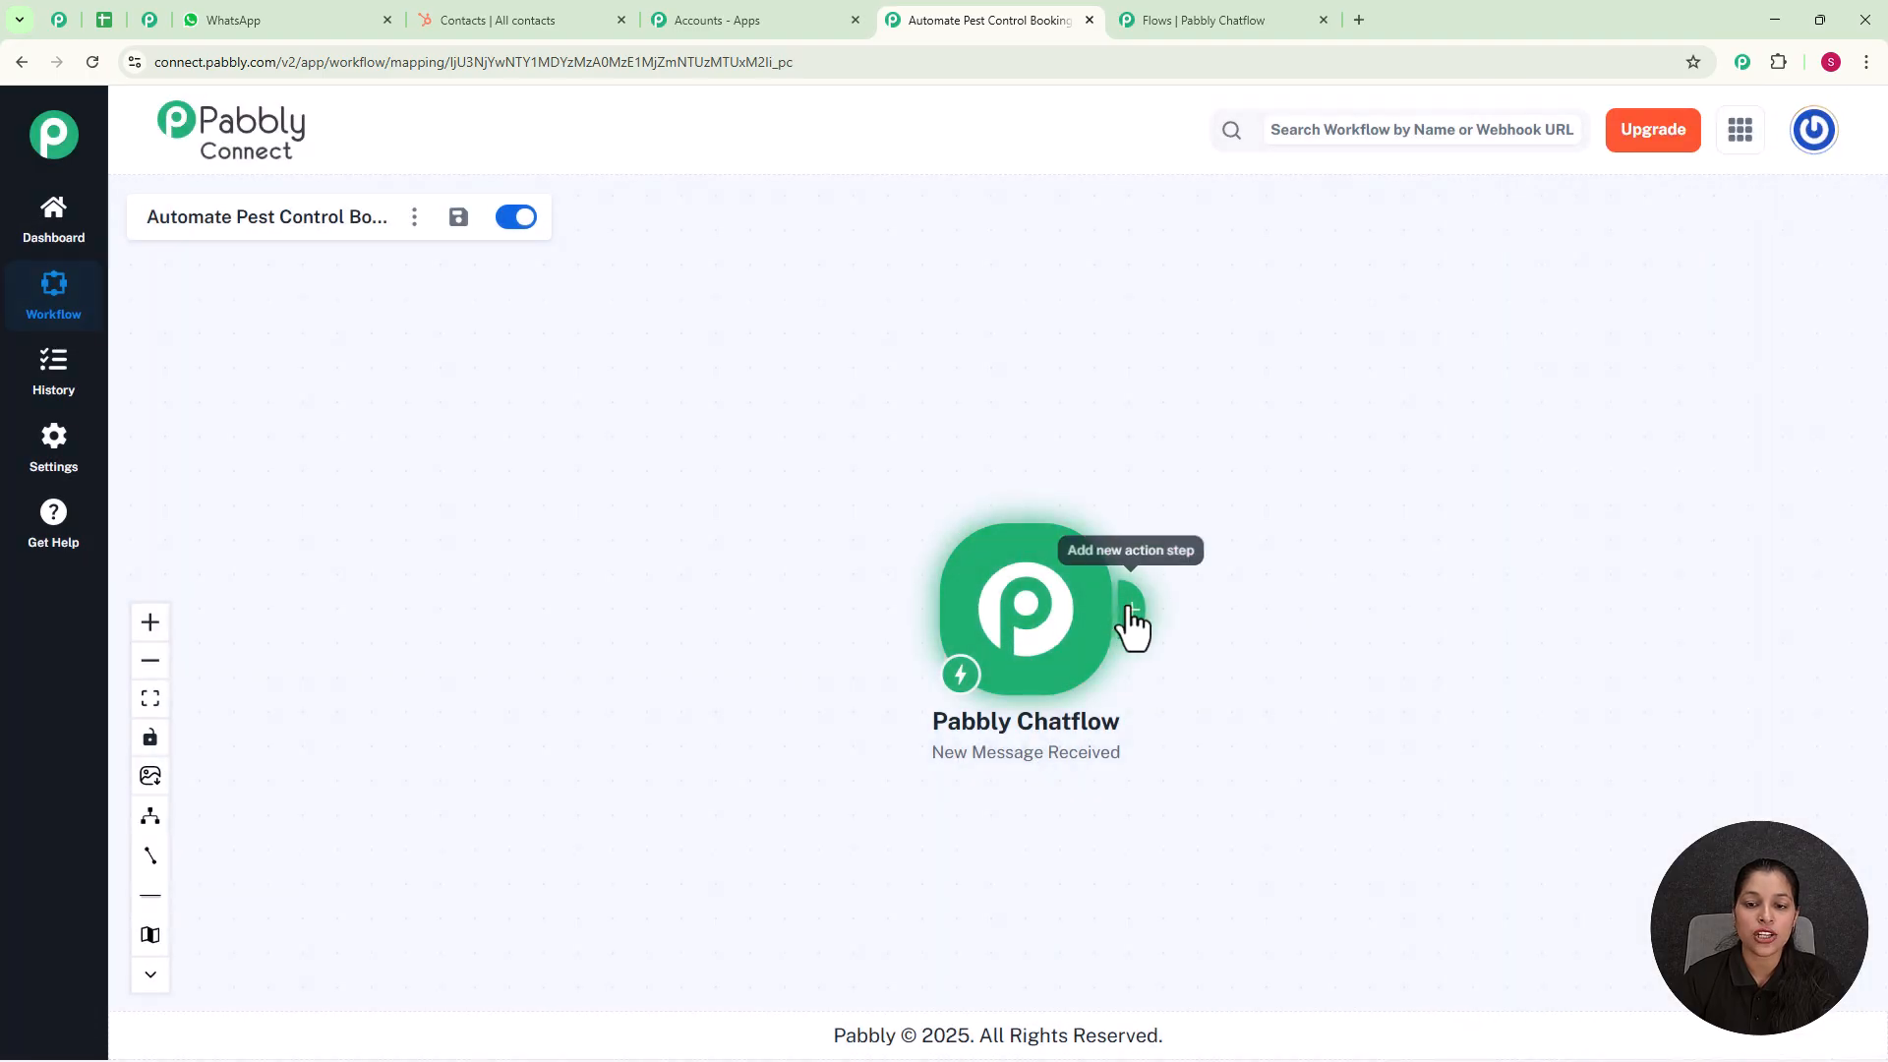
# Step: Add a HubSpot CRM action after the trigger with the Create a Contact event
pyautogui.click(1131, 615)
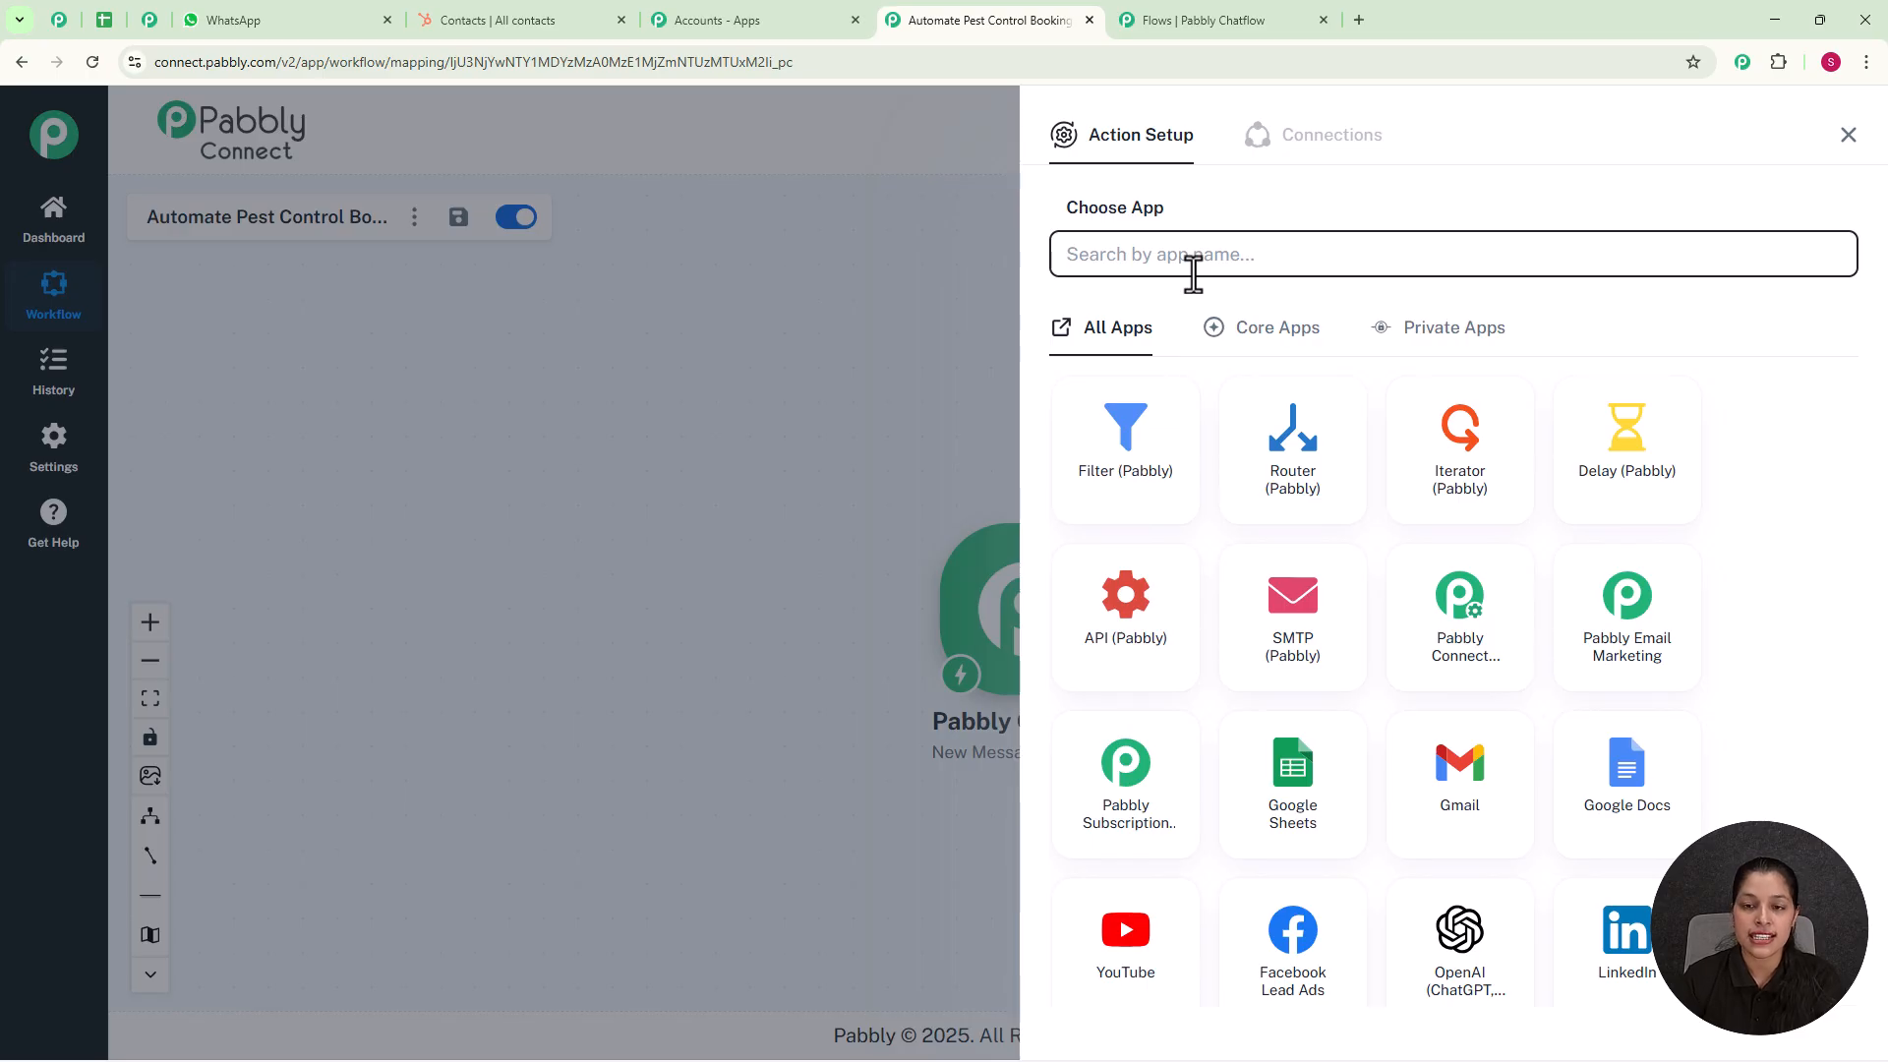
pyautogui.write('h')
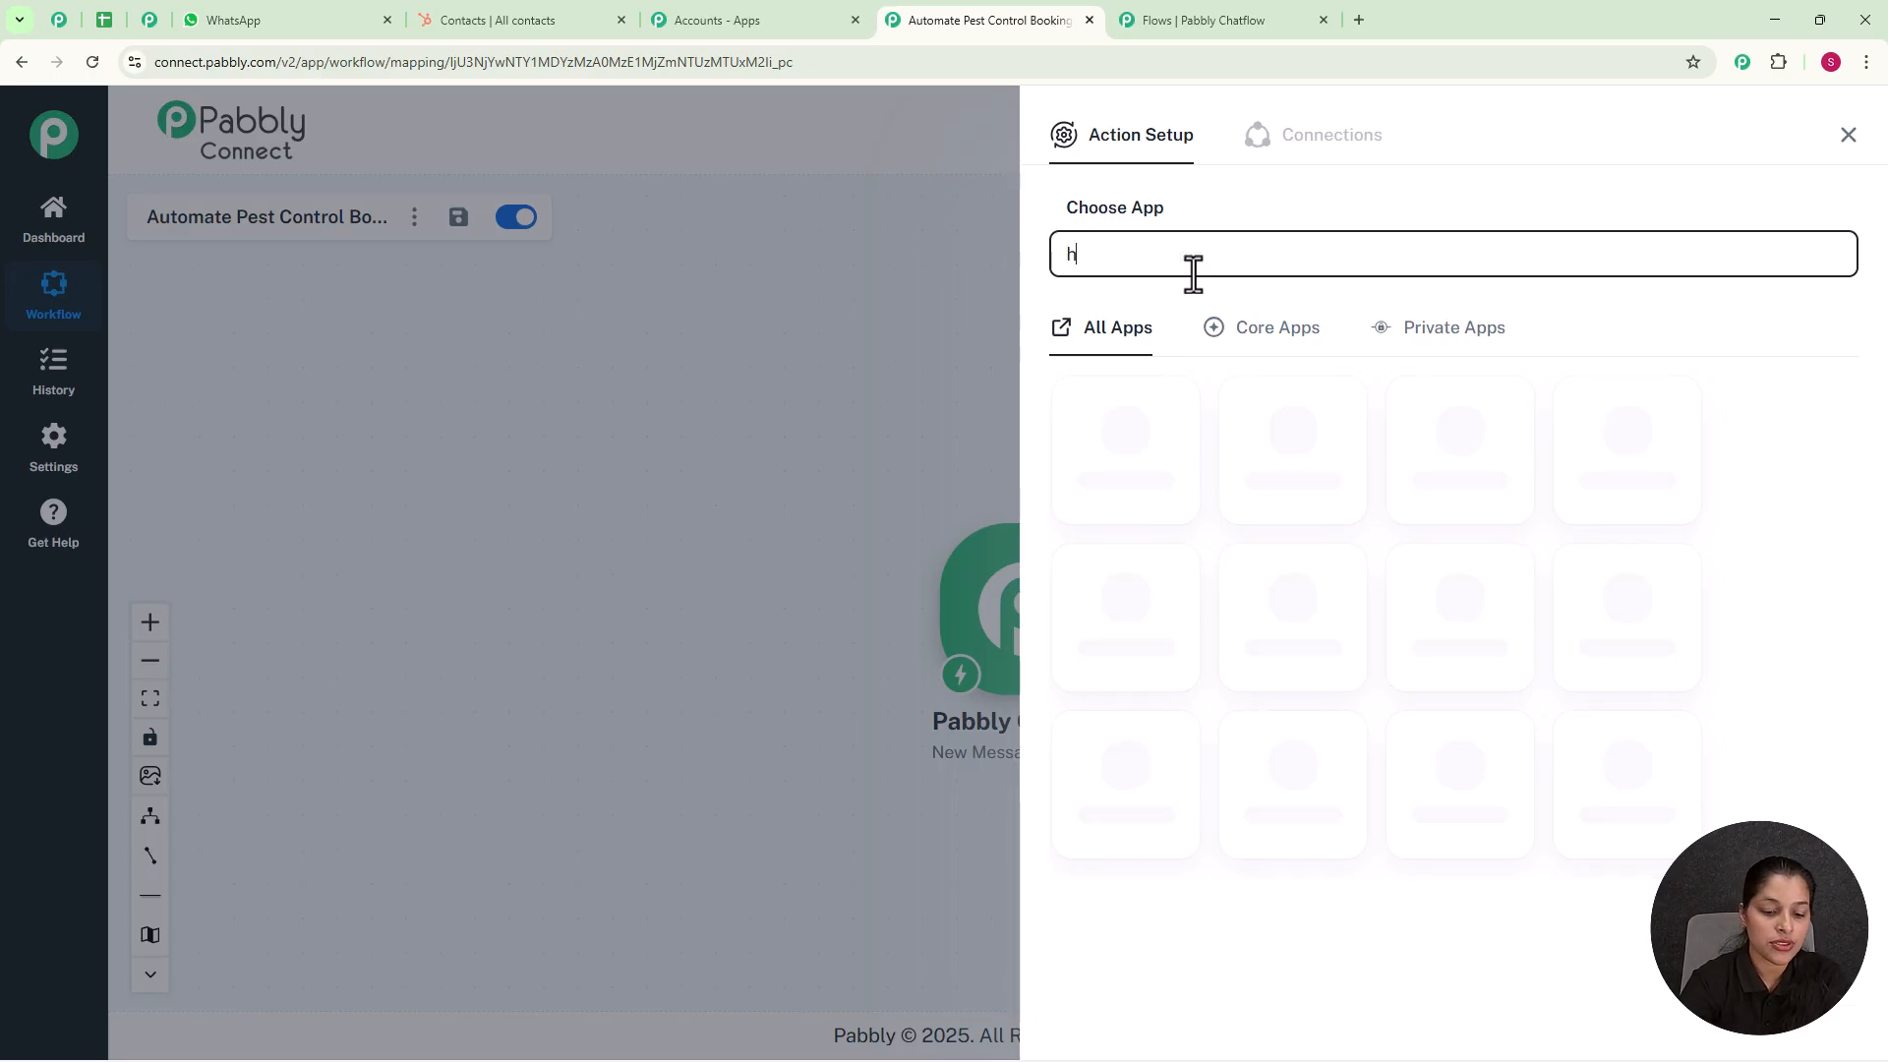
pyautogui.write('ubsp')
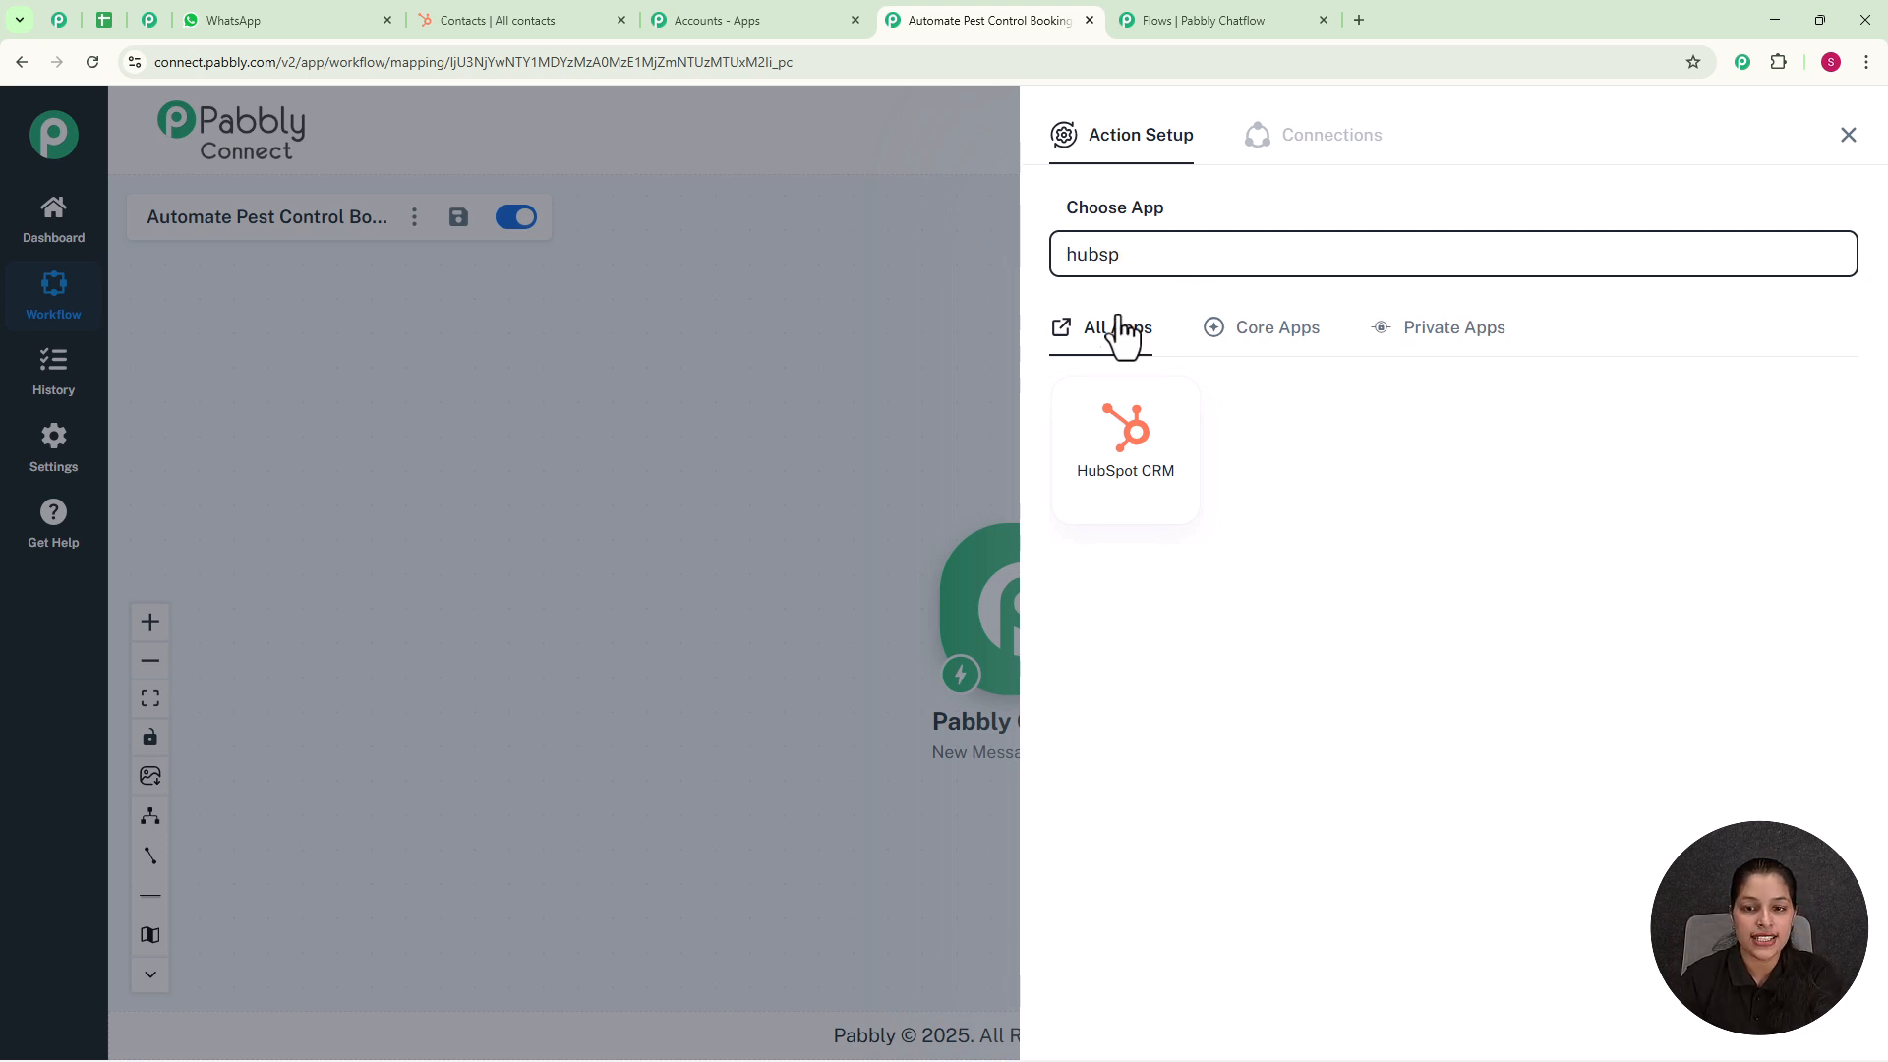
pyautogui.click(1111, 465)
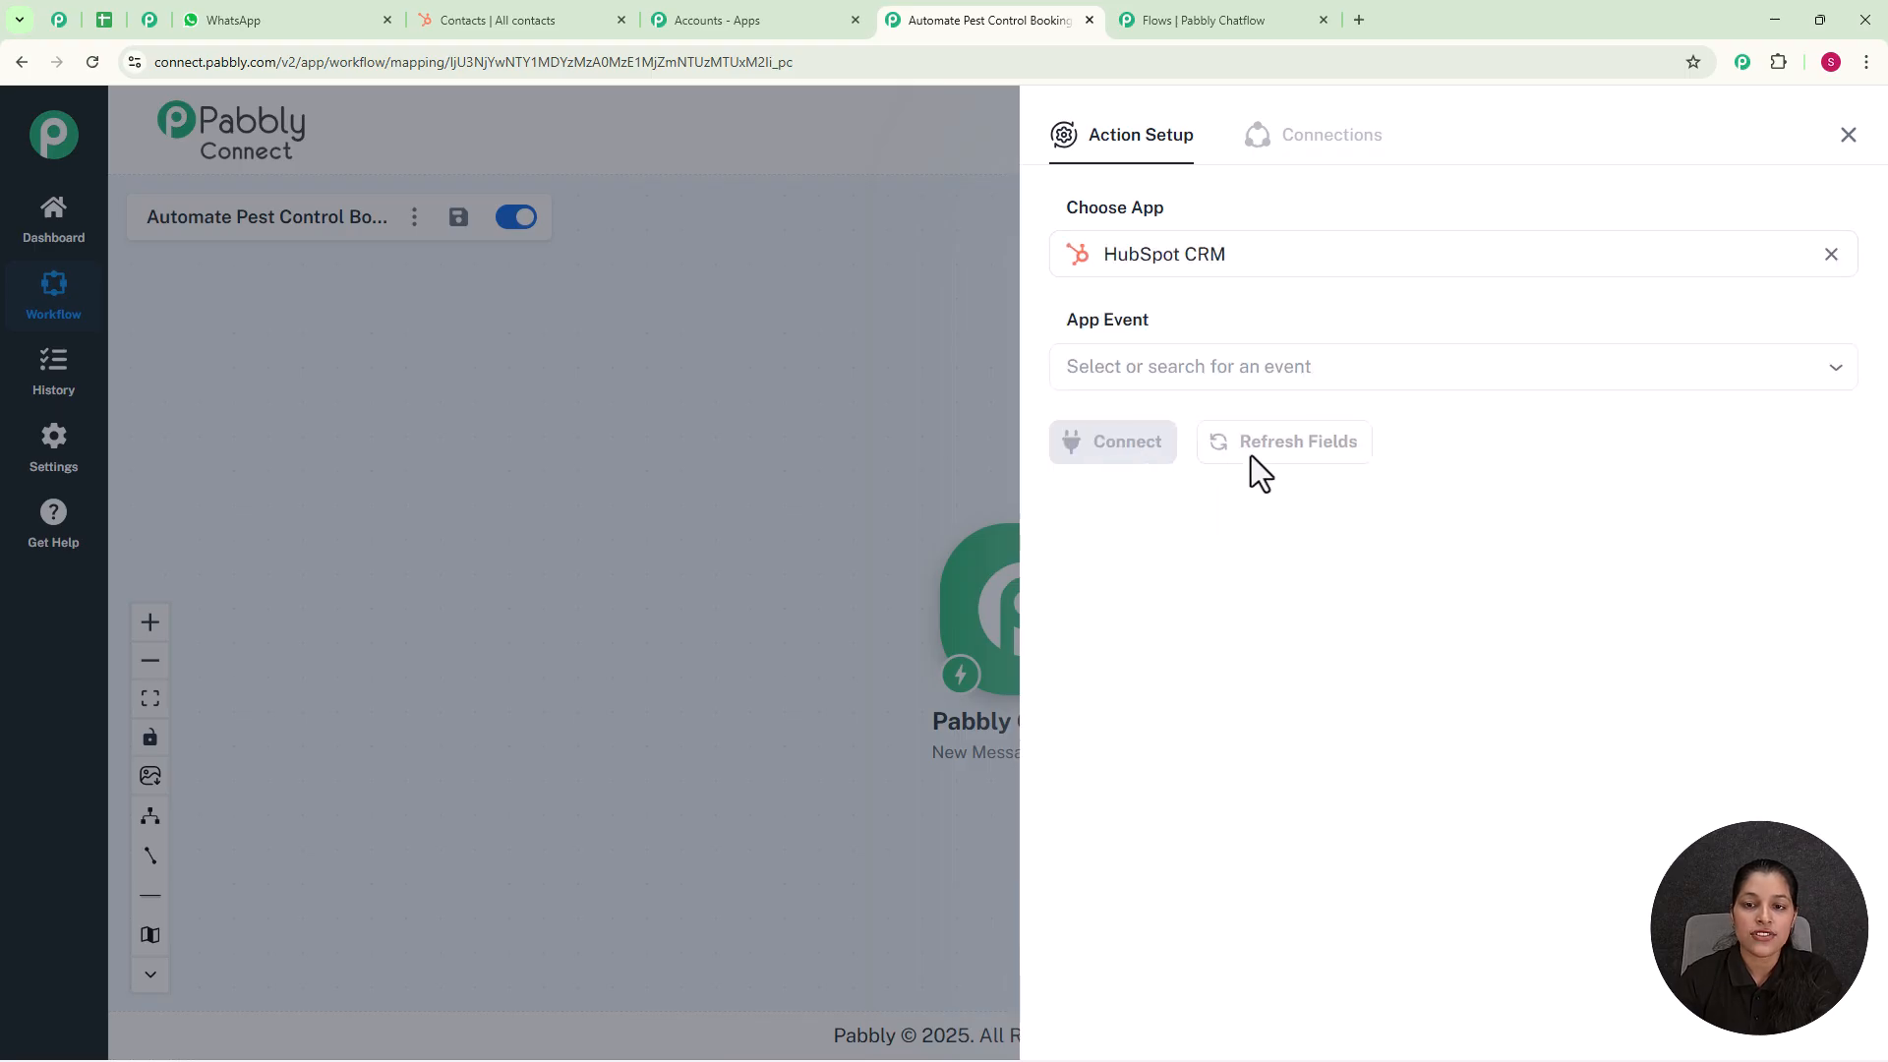
pyautogui.click(1218, 367)
pyautogui.click(1191, 446)
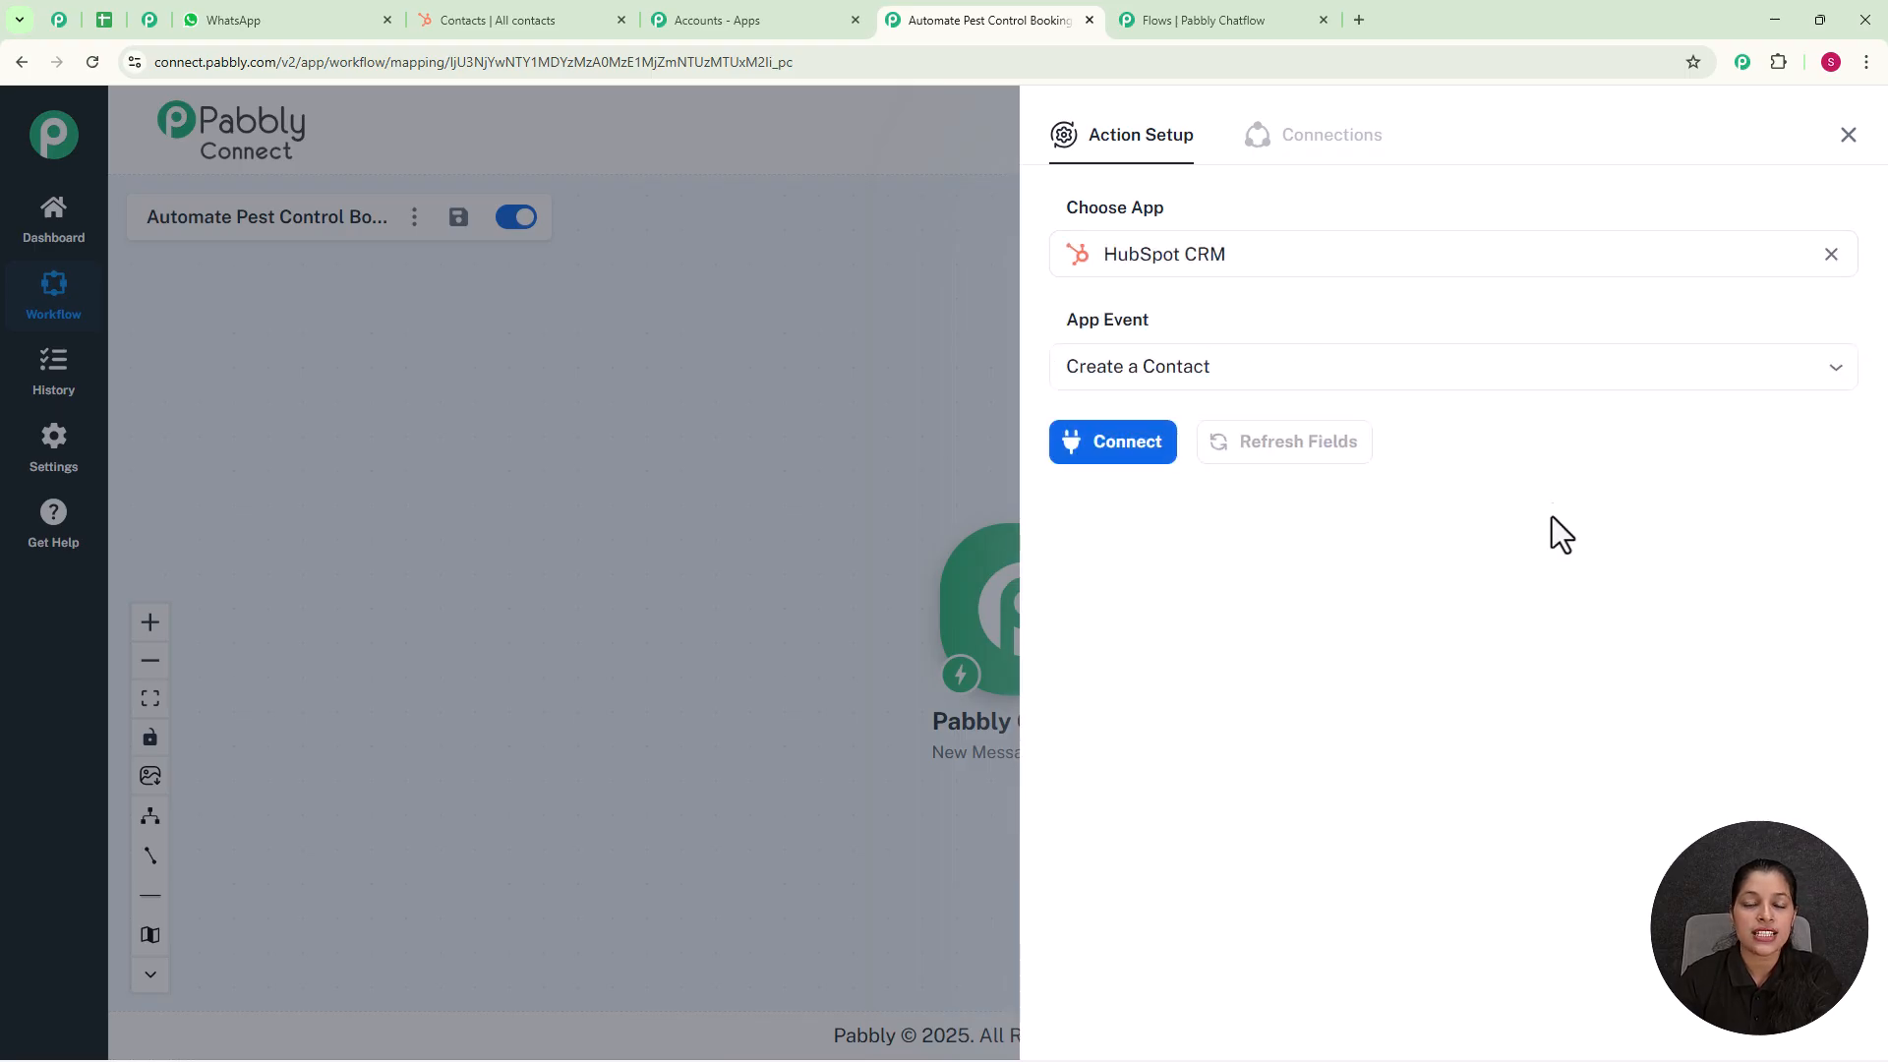
# Step: Connect the HubSpot action through the existing connection HubSpot CRM #6 and save the connection
pyautogui.click(1099, 462)
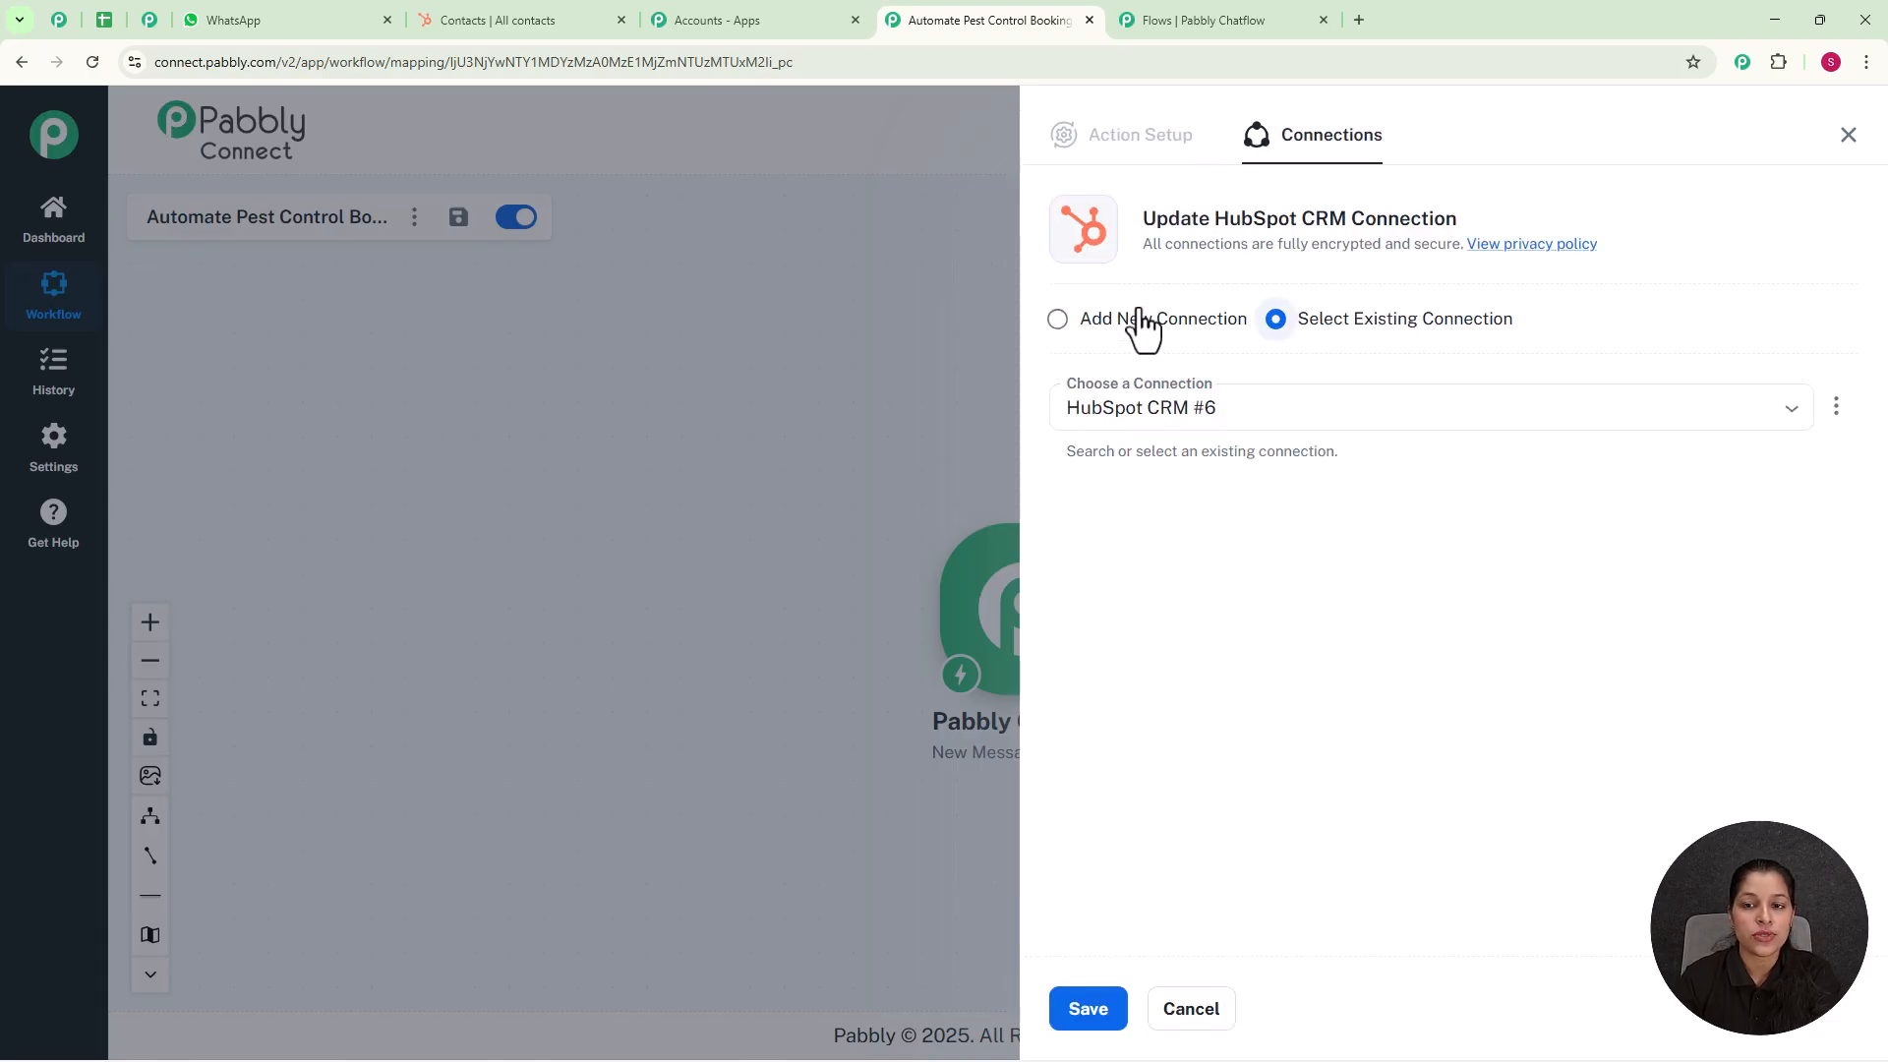
pyautogui.click(1058, 322)
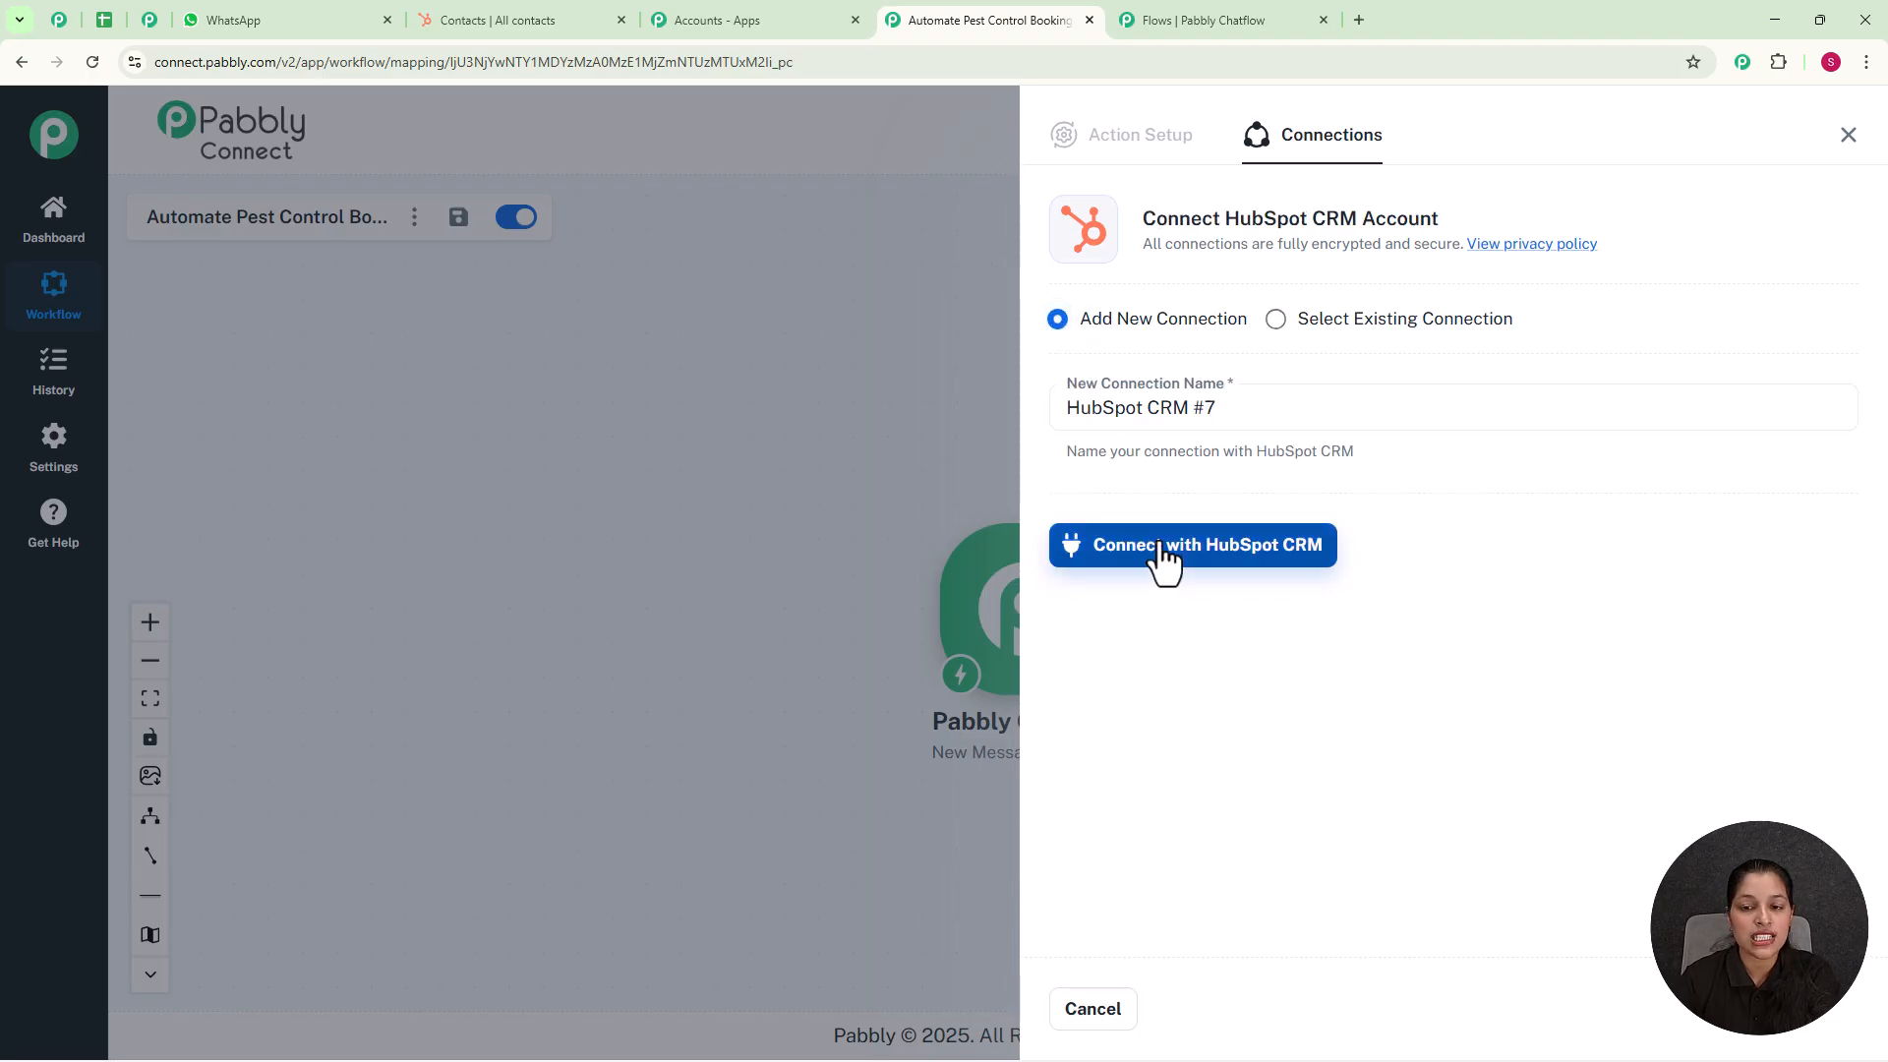
pyautogui.click(1277, 320)
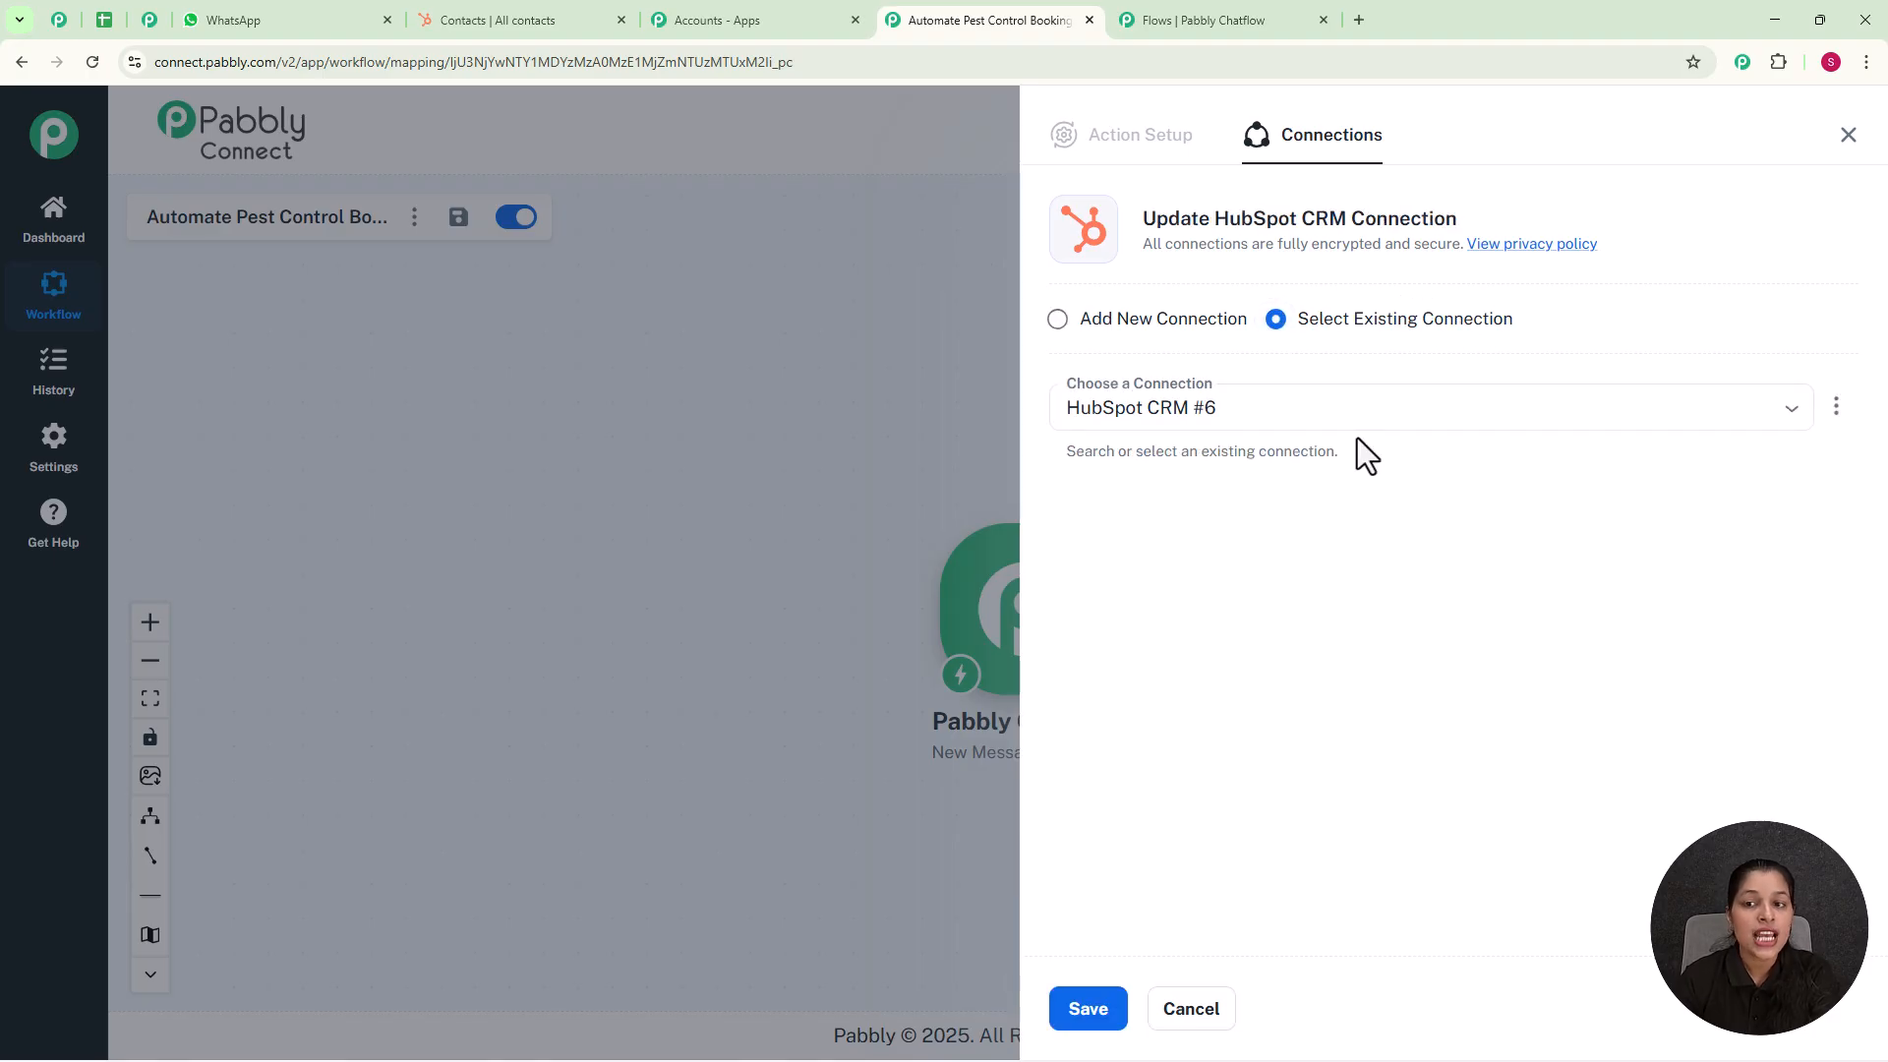
pyautogui.click(1094, 1018)
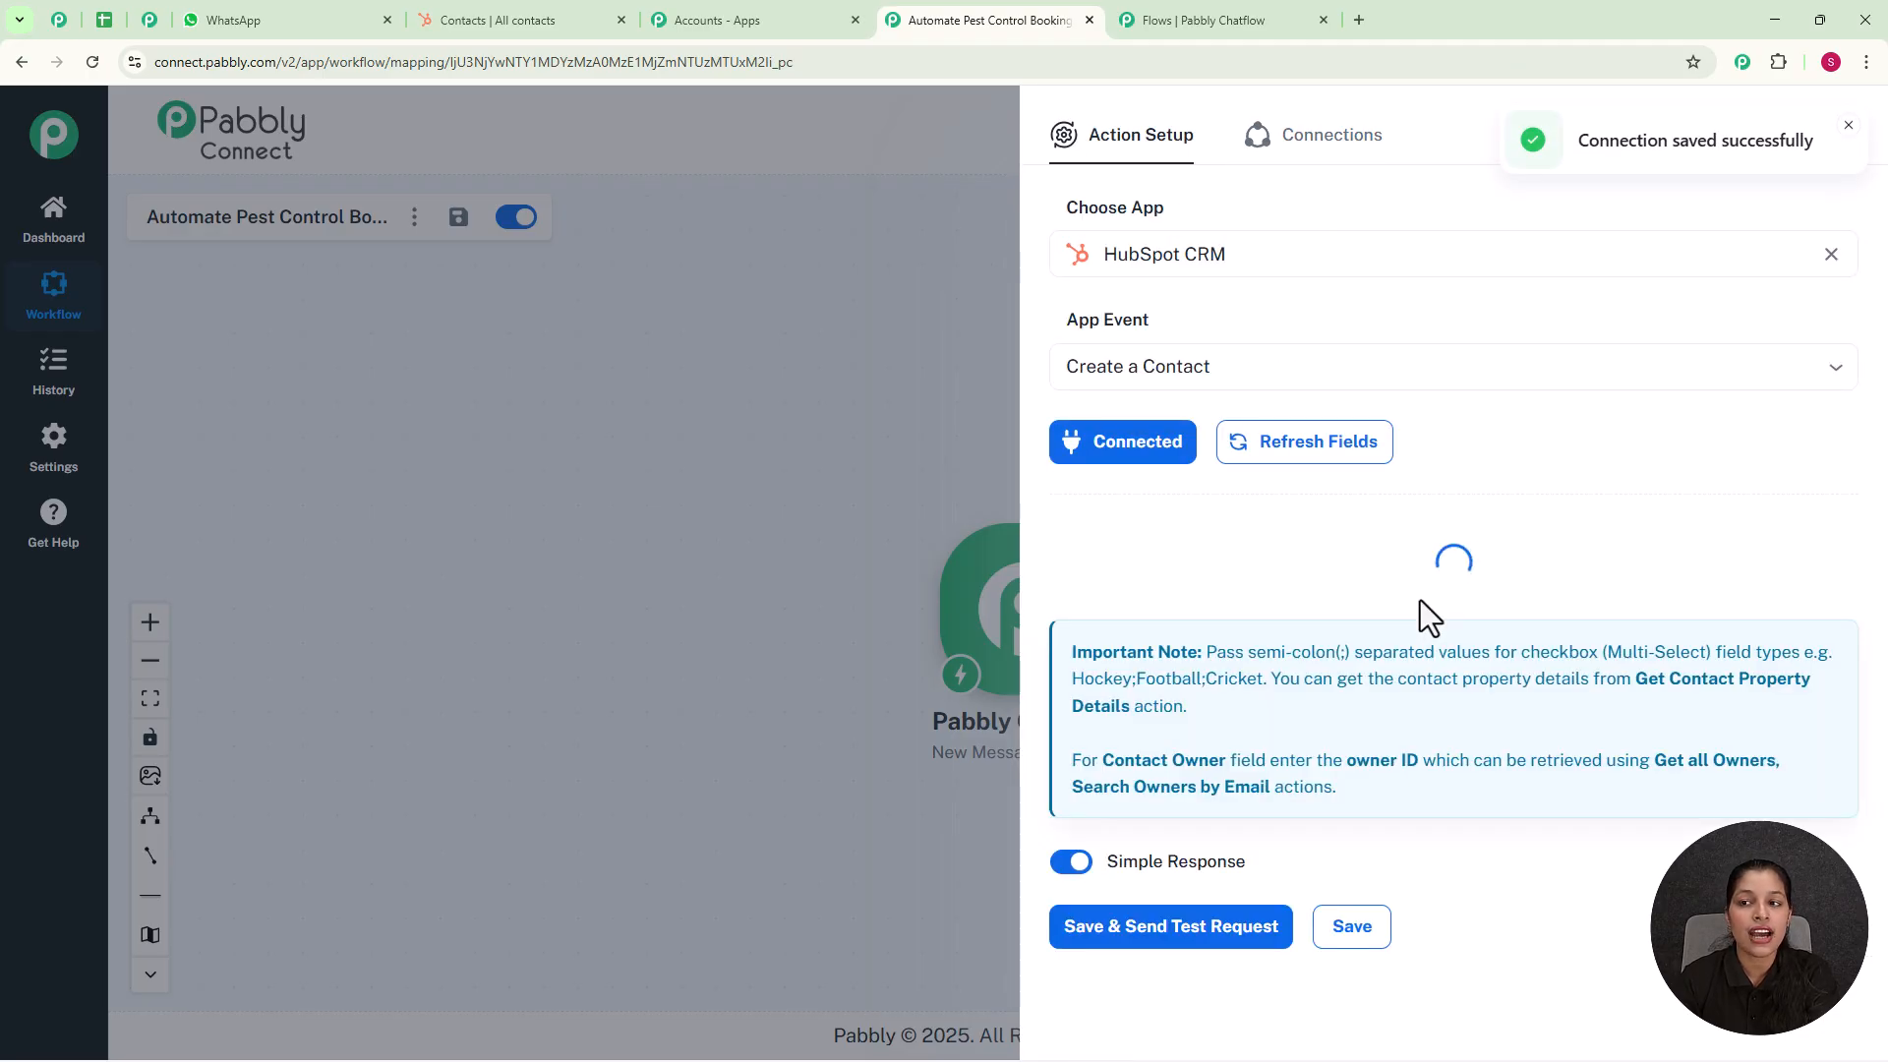
# Step: Map the HubSpot contact's Email field to the Email value ($Email) from the Pabbly Chatflow trigger
pyautogui.scroll(-1, 1513, 472)
pyautogui.scroll(-12, 1500, 574)
pyautogui.scroll(8, 1500, 574)
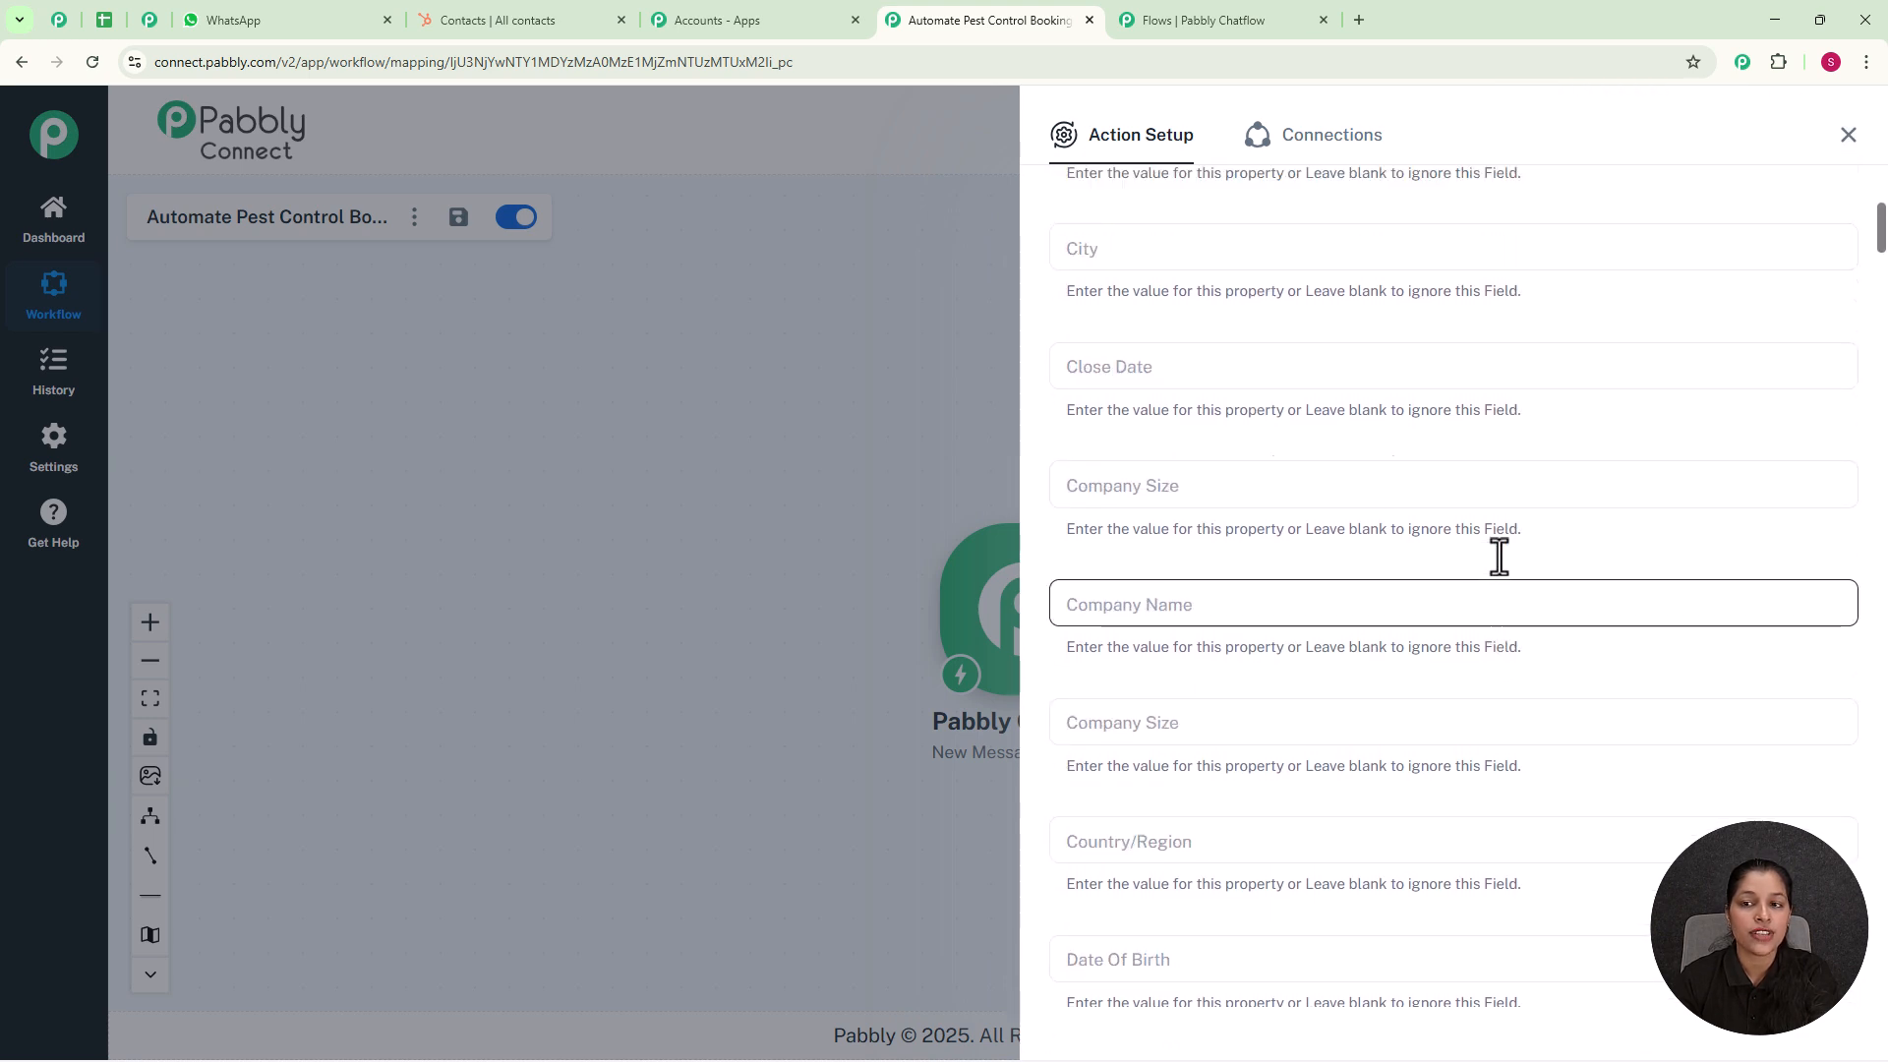
pyautogui.scroll(5, 1500, 556)
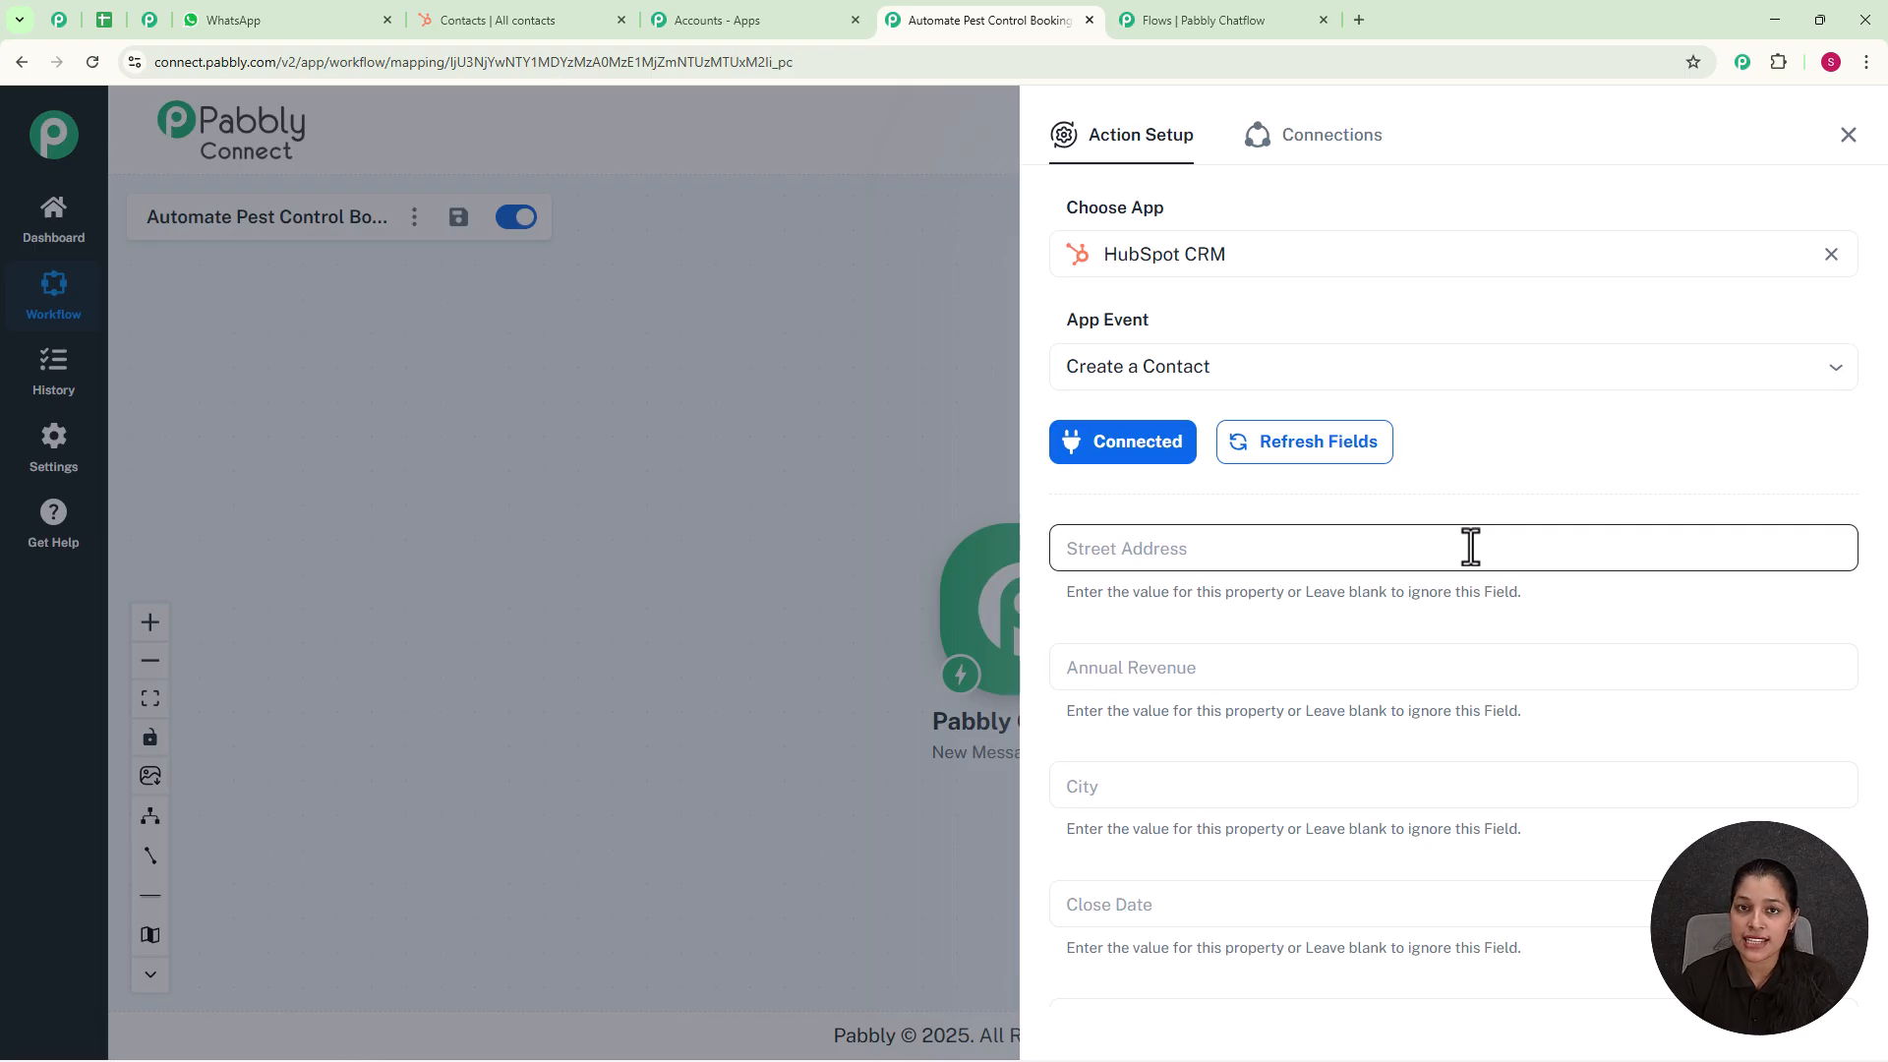
pyautogui.scroll(-5, 1470, 546)
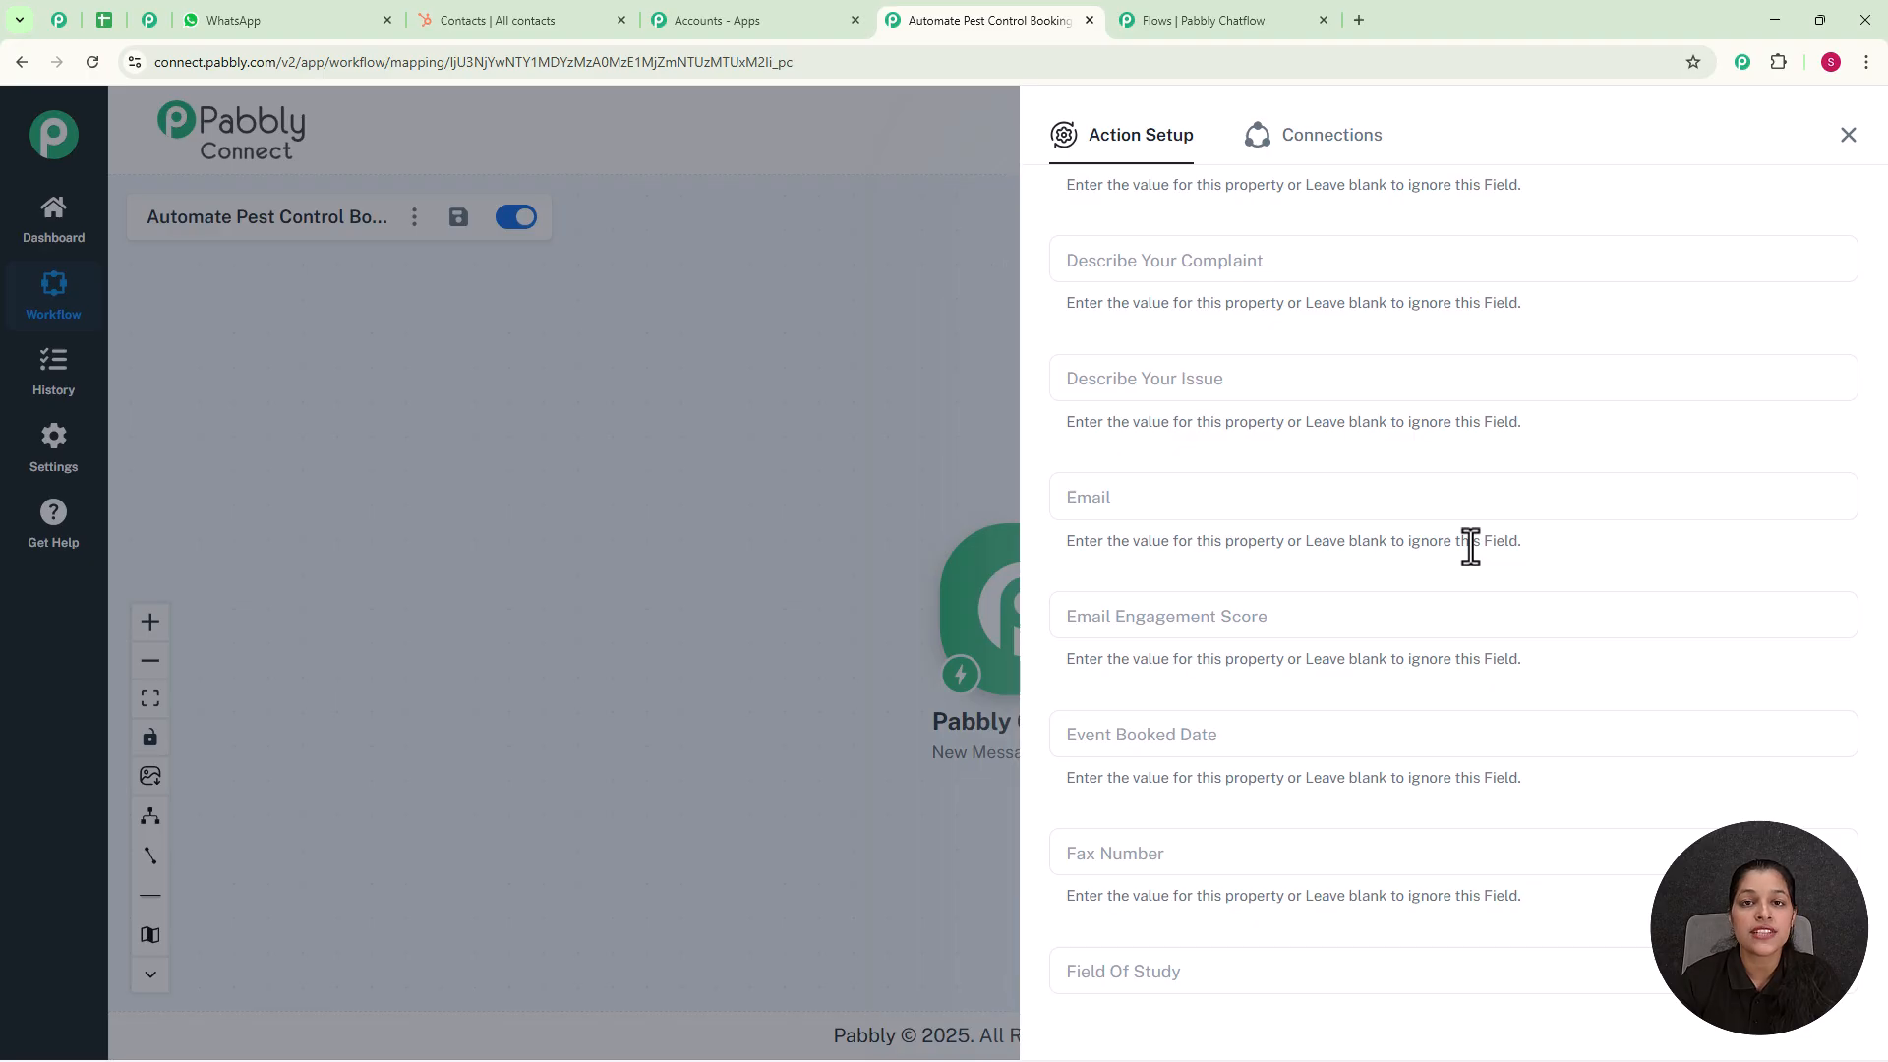
pyautogui.click(1412, 497)
pyautogui.click(1436, 501)
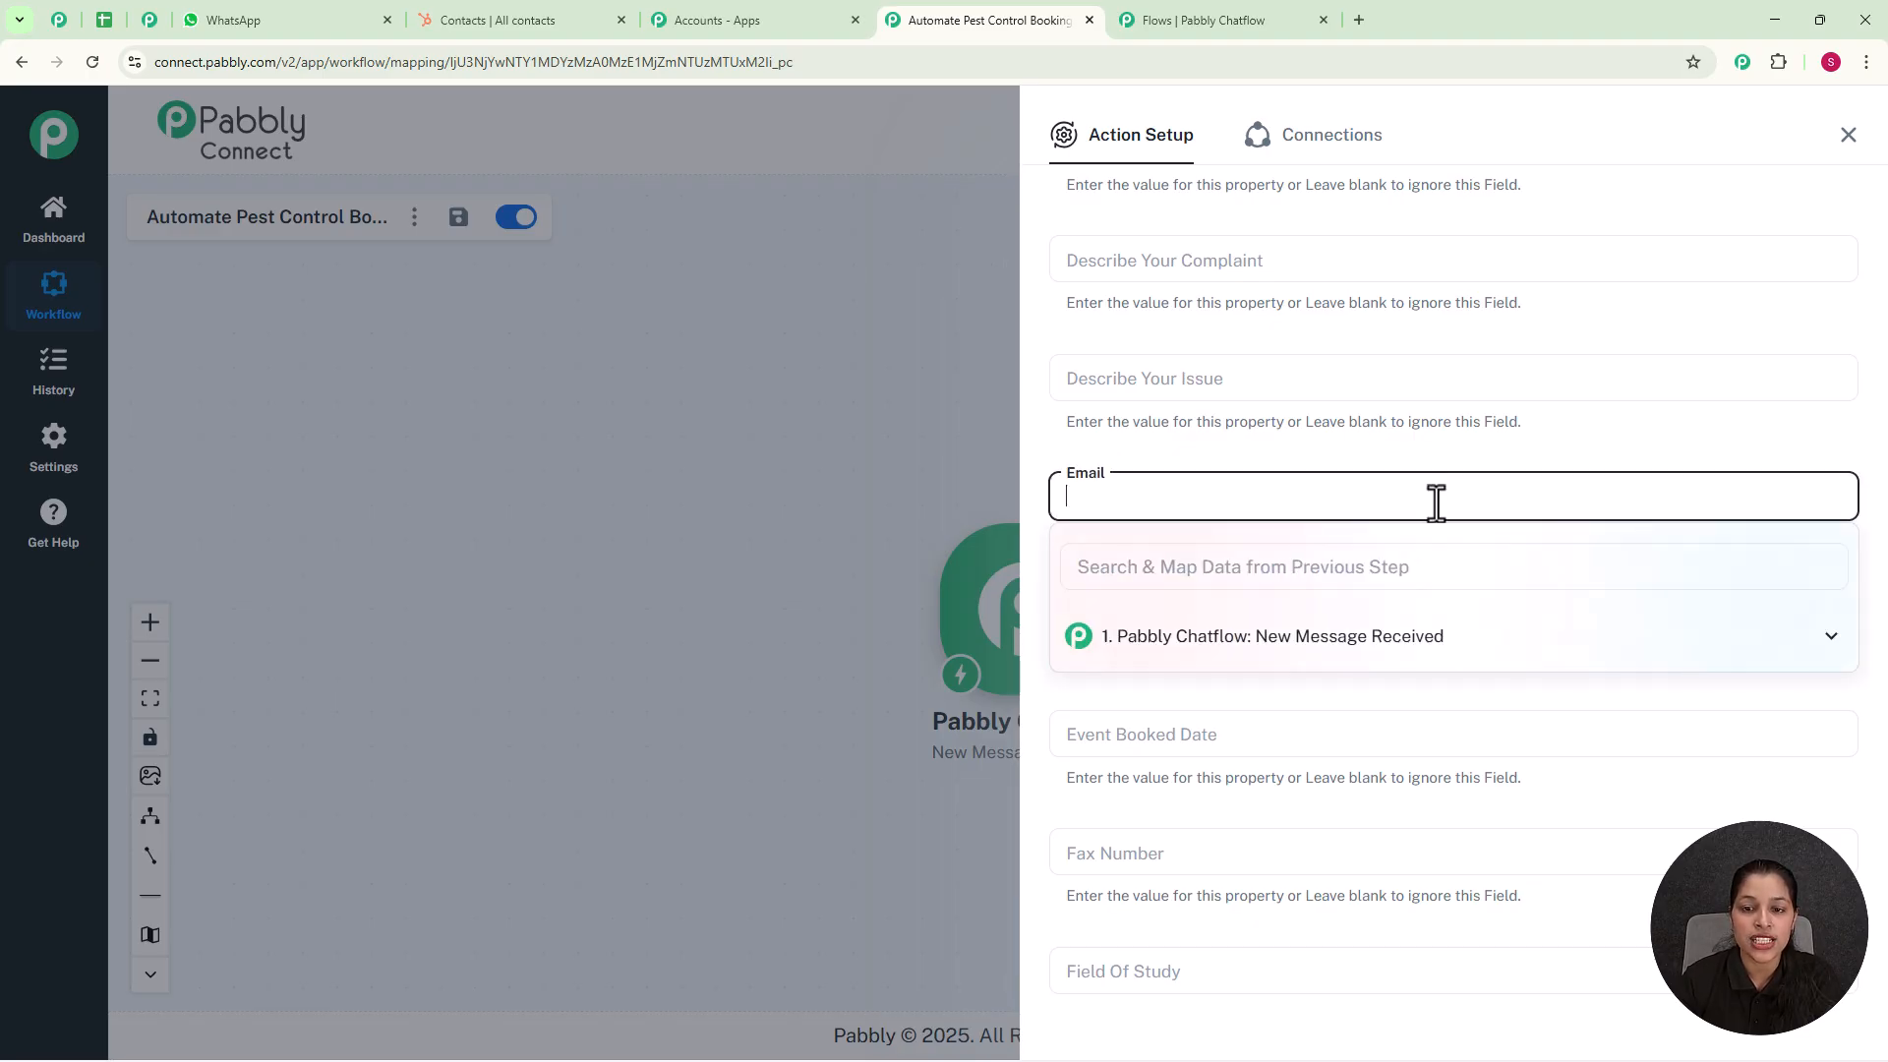
pyautogui.click(1377, 674)
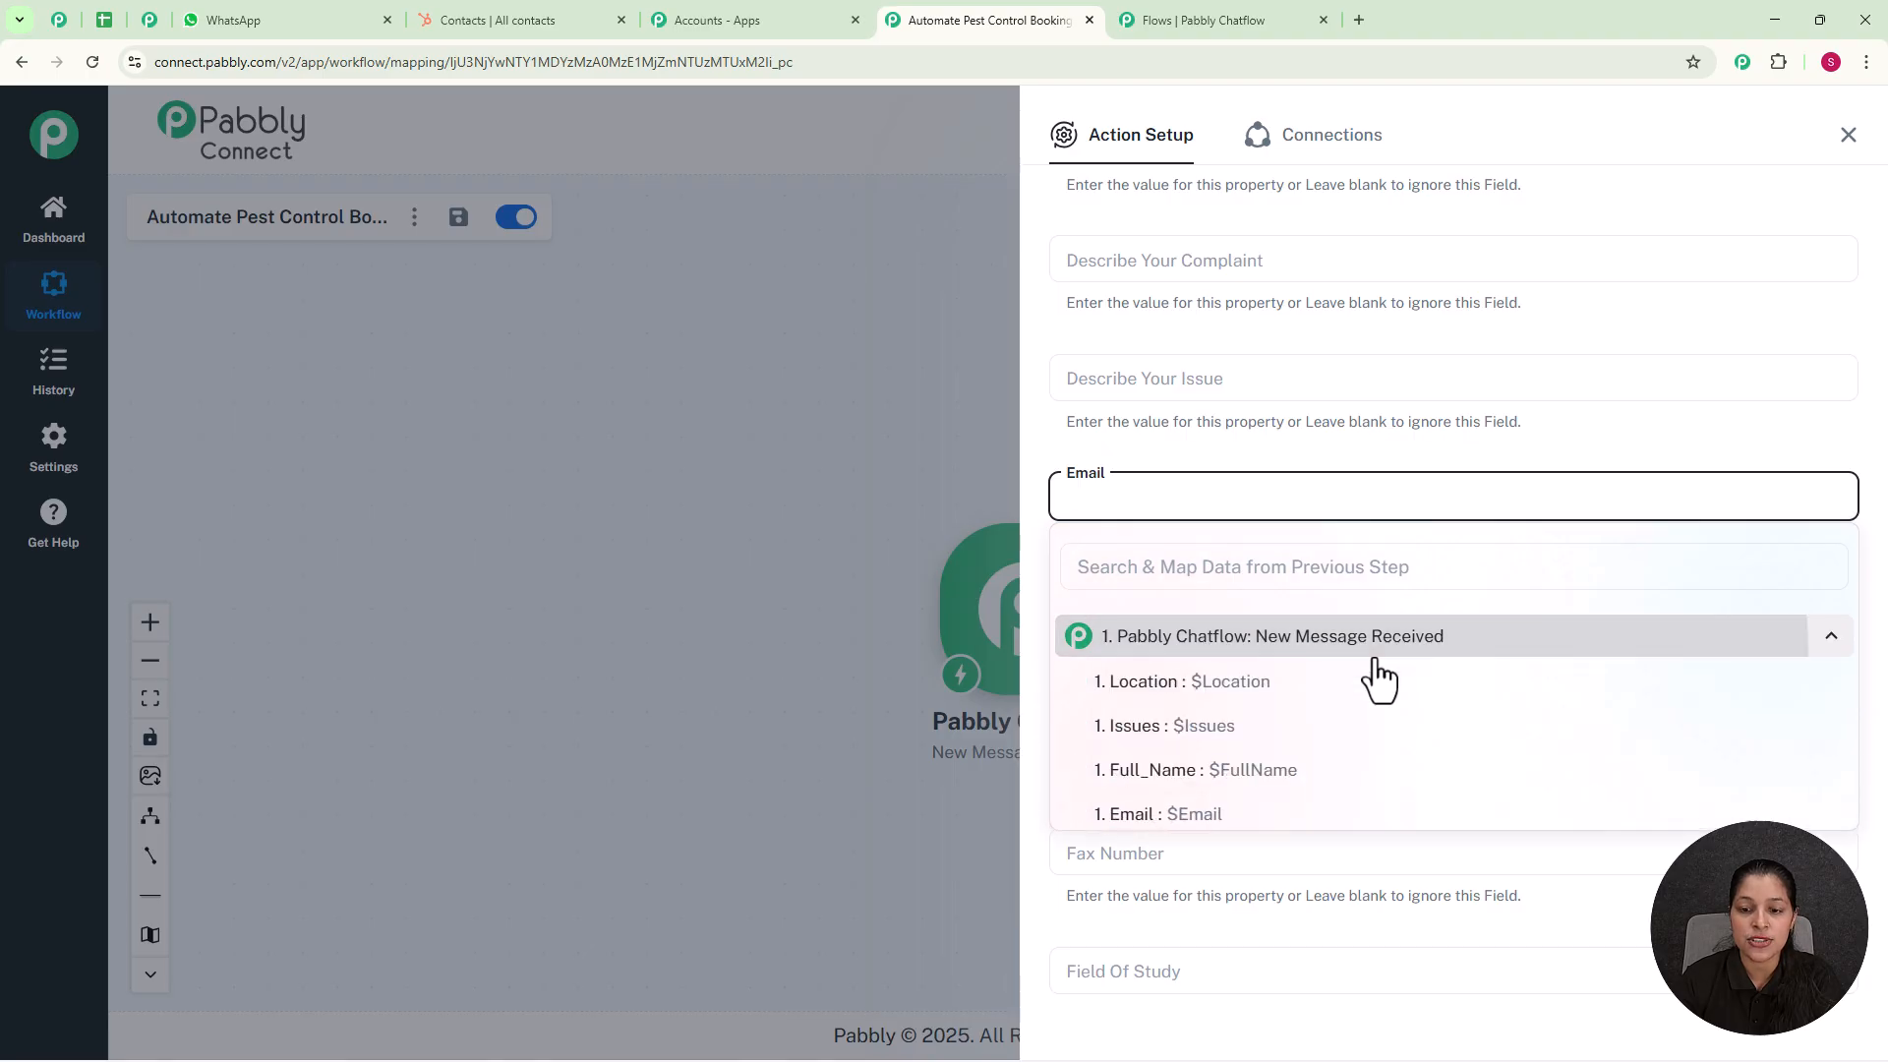
pyautogui.click(1285, 816)
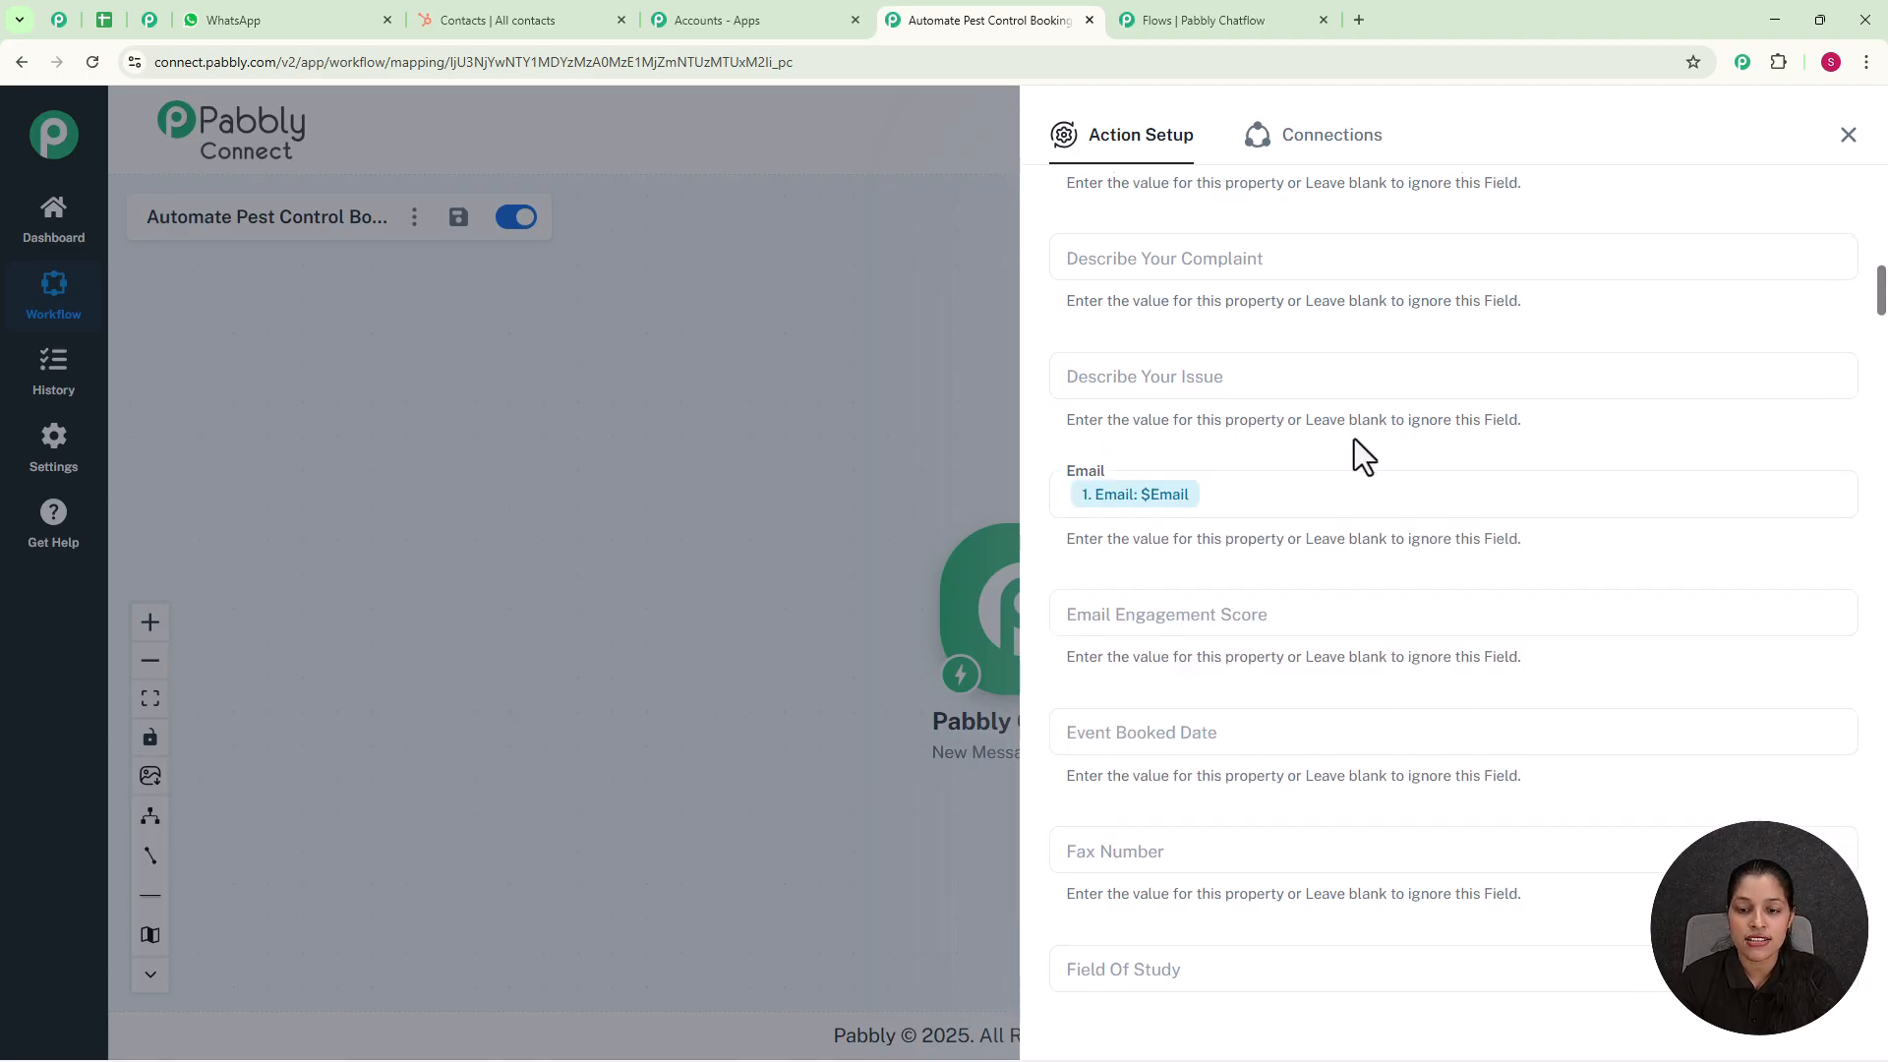
# Step: Map the HubSpot contact's First Name field to the Full_Name value ($FullName) from the Pabbly Chatflow trigger
pyautogui.scroll(-5, 1354, 440)
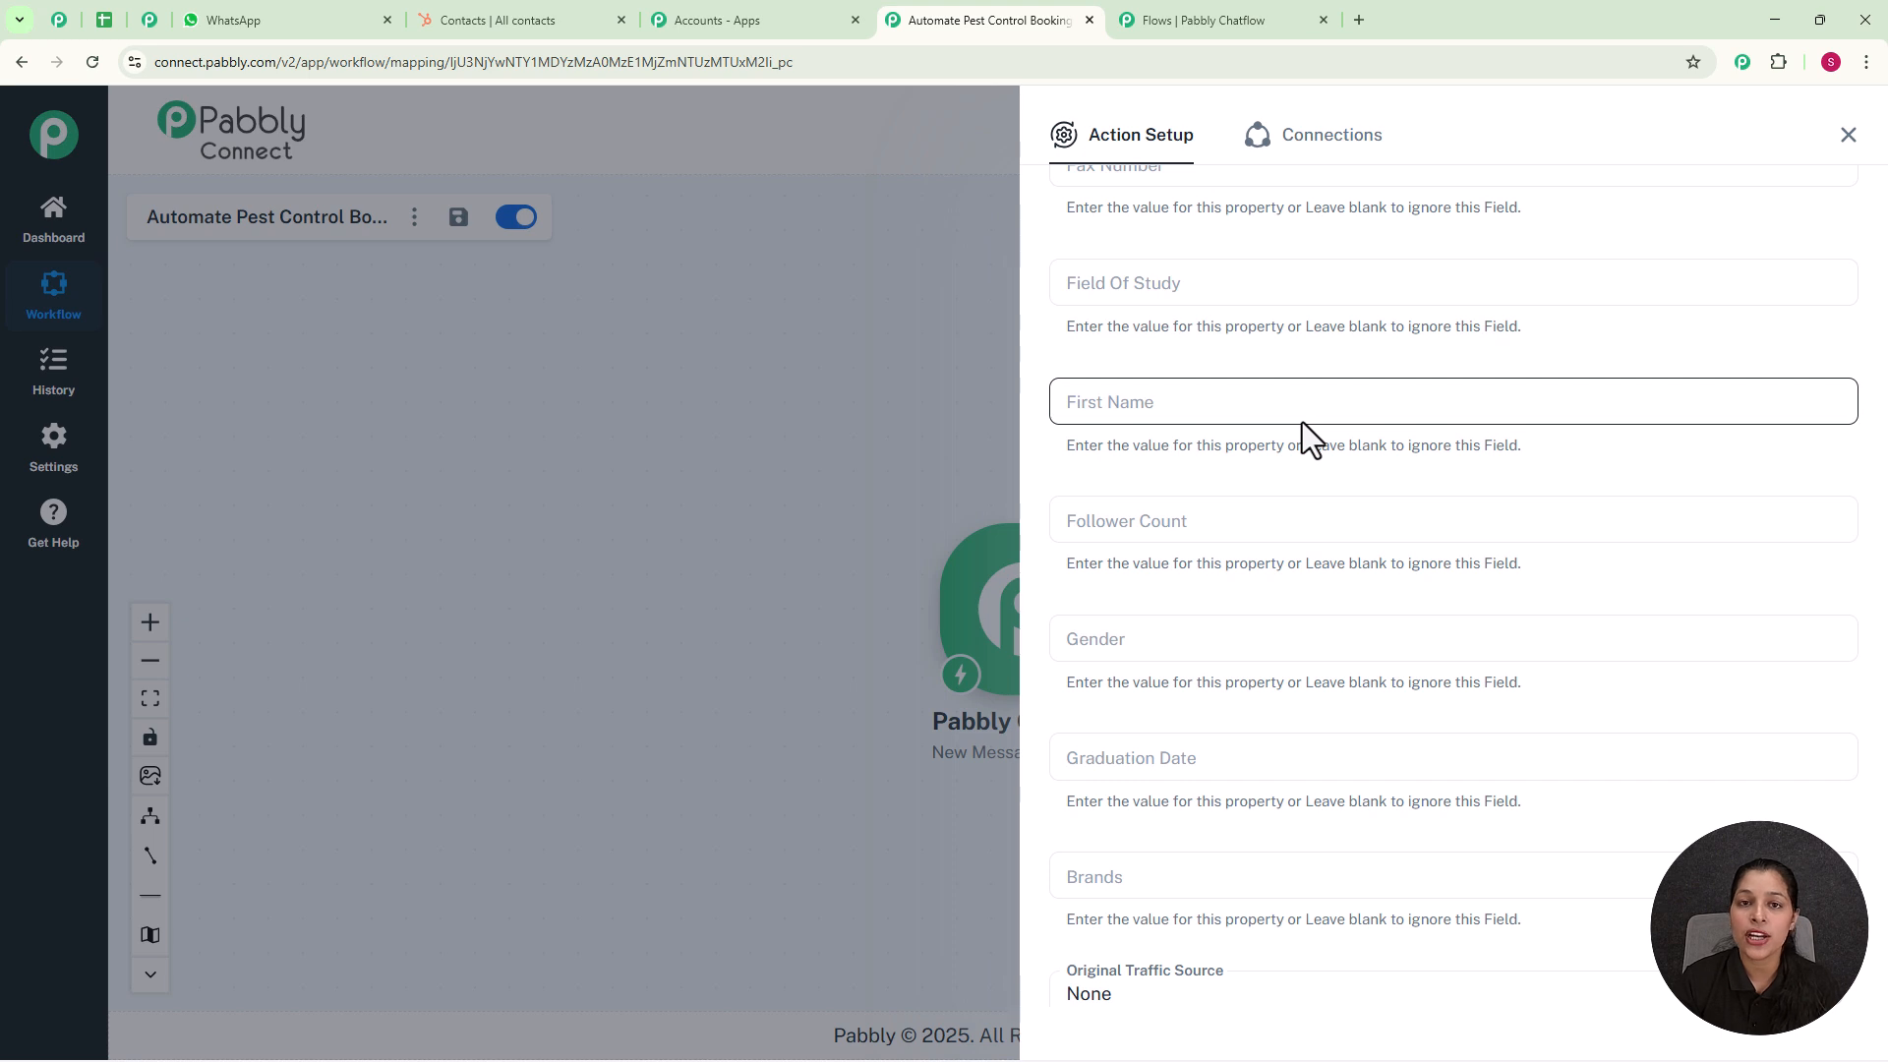
pyautogui.click(1135, 404)
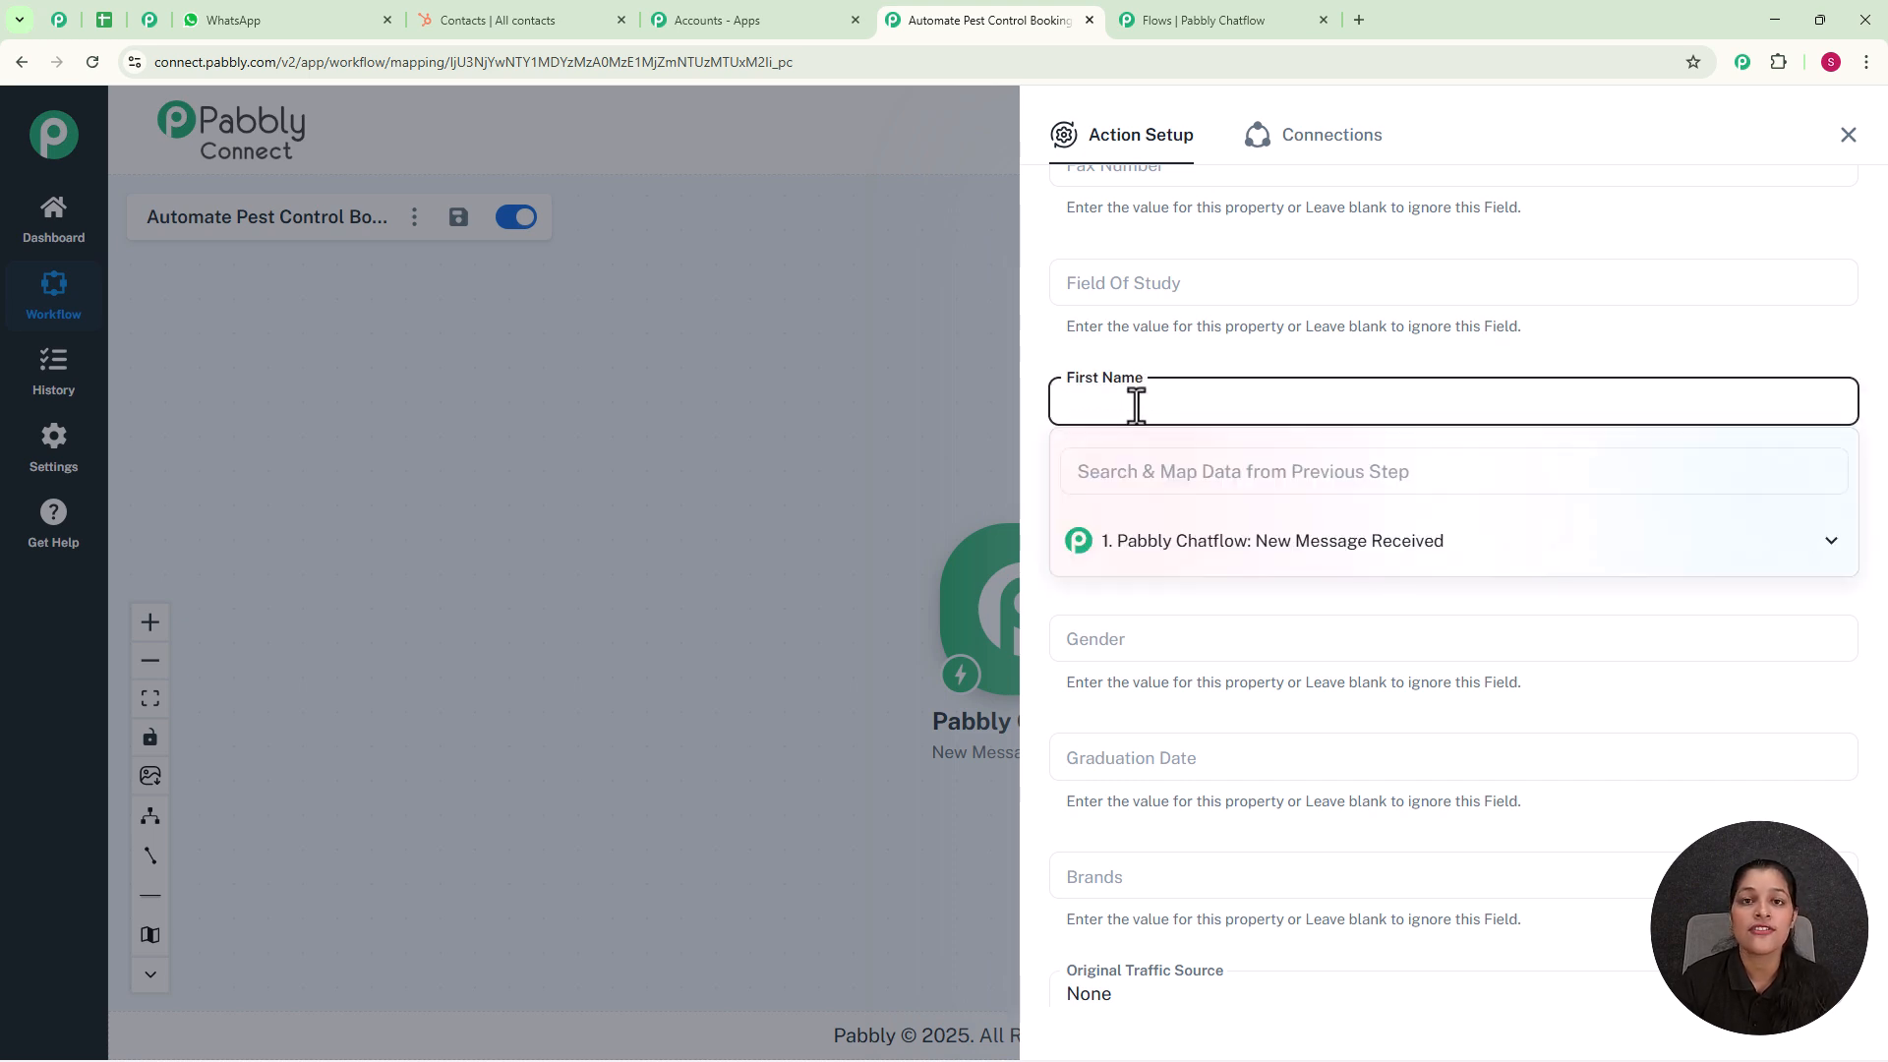
pyautogui.click(1132, 556)
pyautogui.click(1160, 676)
# Step: Save the HubSpot Create a Contact action with its mapped fields, leaving the remaining properties blank
pyautogui.scroll(-15, 1524, 527)
pyautogui.scroll(-15, 1524, 527)
pyautogui.scroll(-20, 1235, 930)
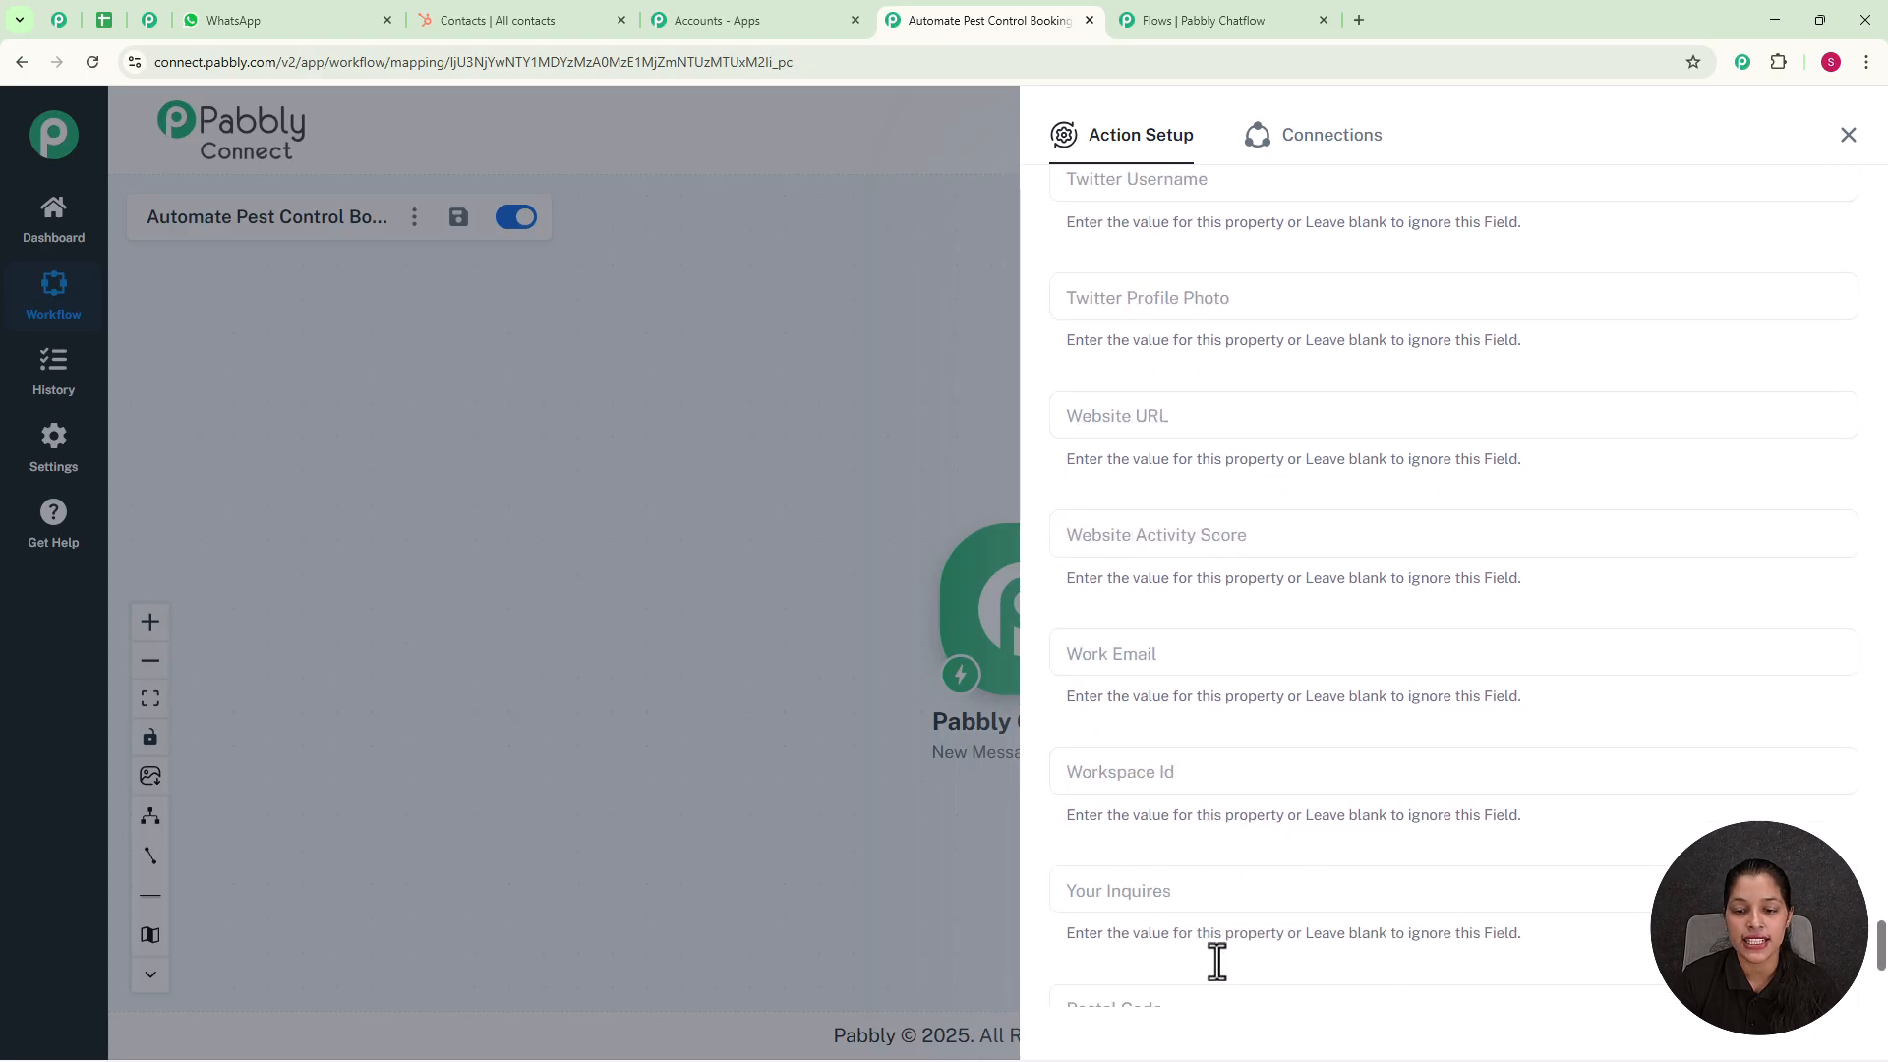
pyautogui.scroll(-5, 1216, 961)
pyautogui.click(1224, 909)
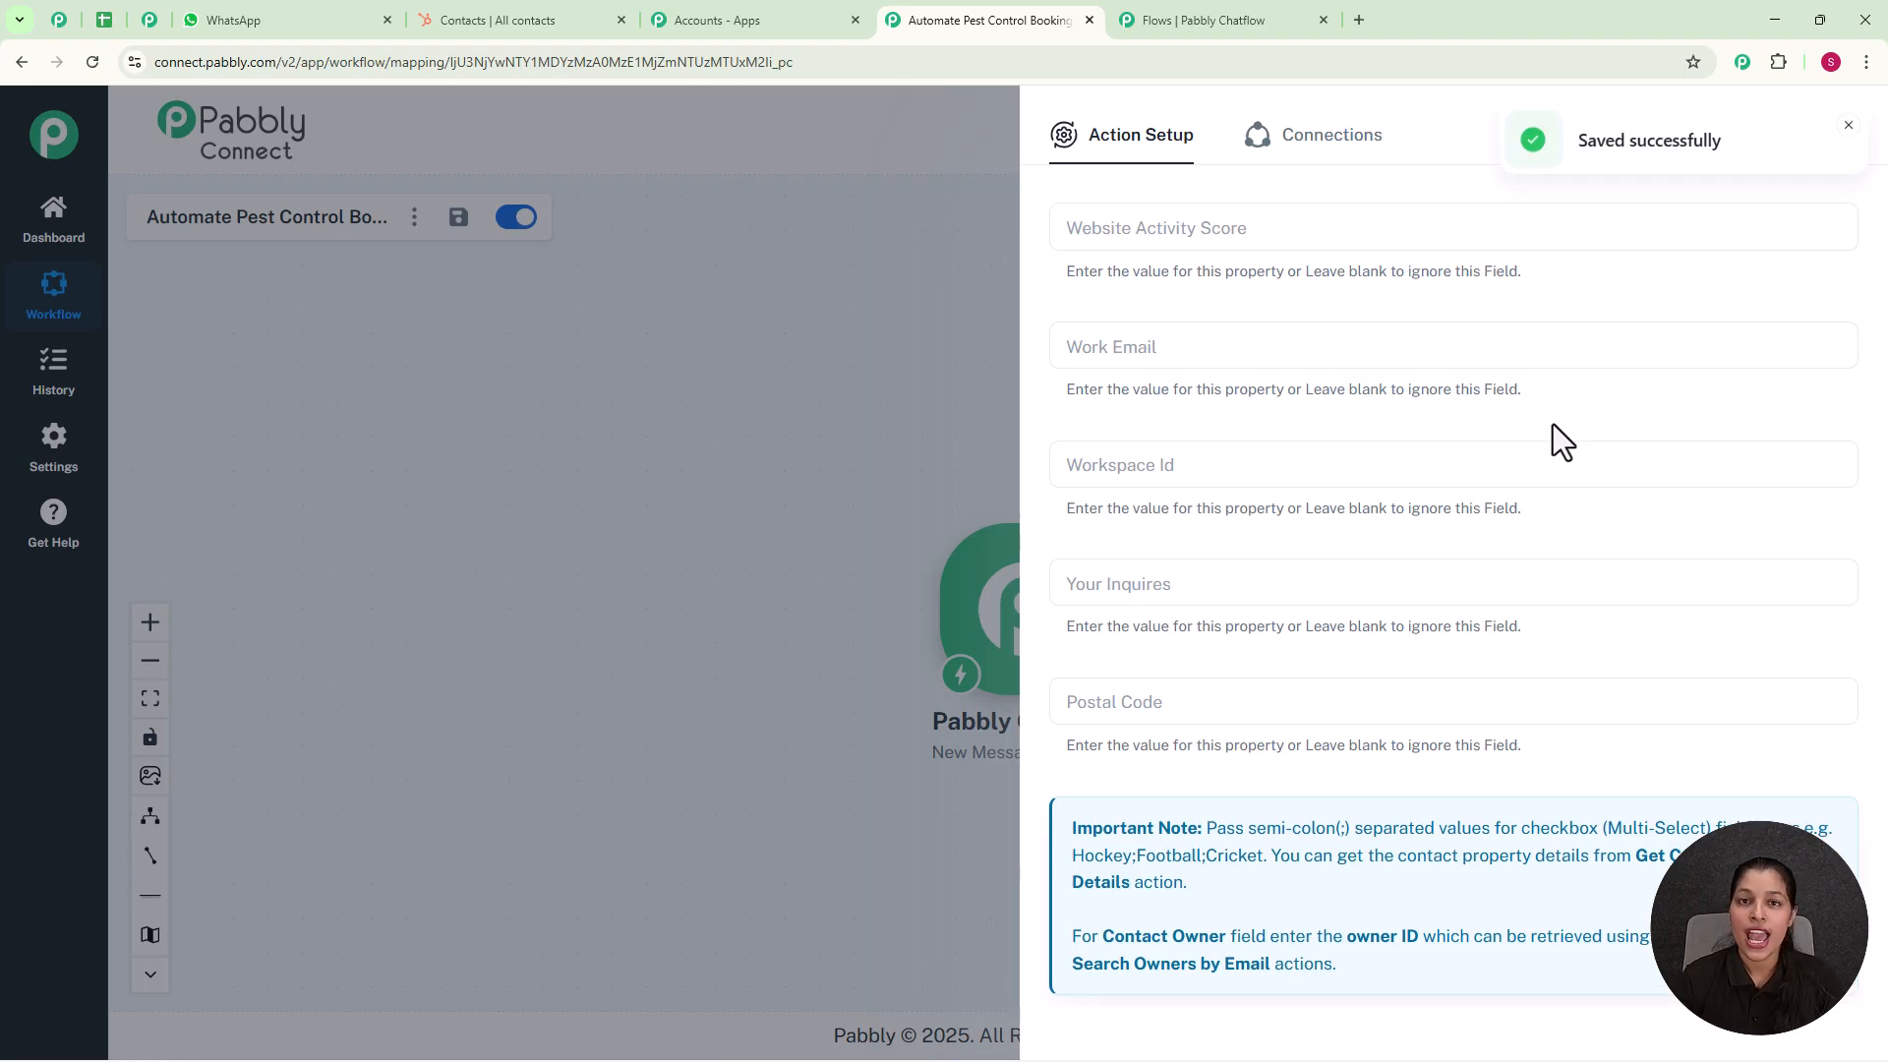
# Step: Switch to the Pabbly Chatflow flow, save the API request configuration and close its dialog
pyautogui.click(1224, 20)
pyautogui.click(1231, 968)
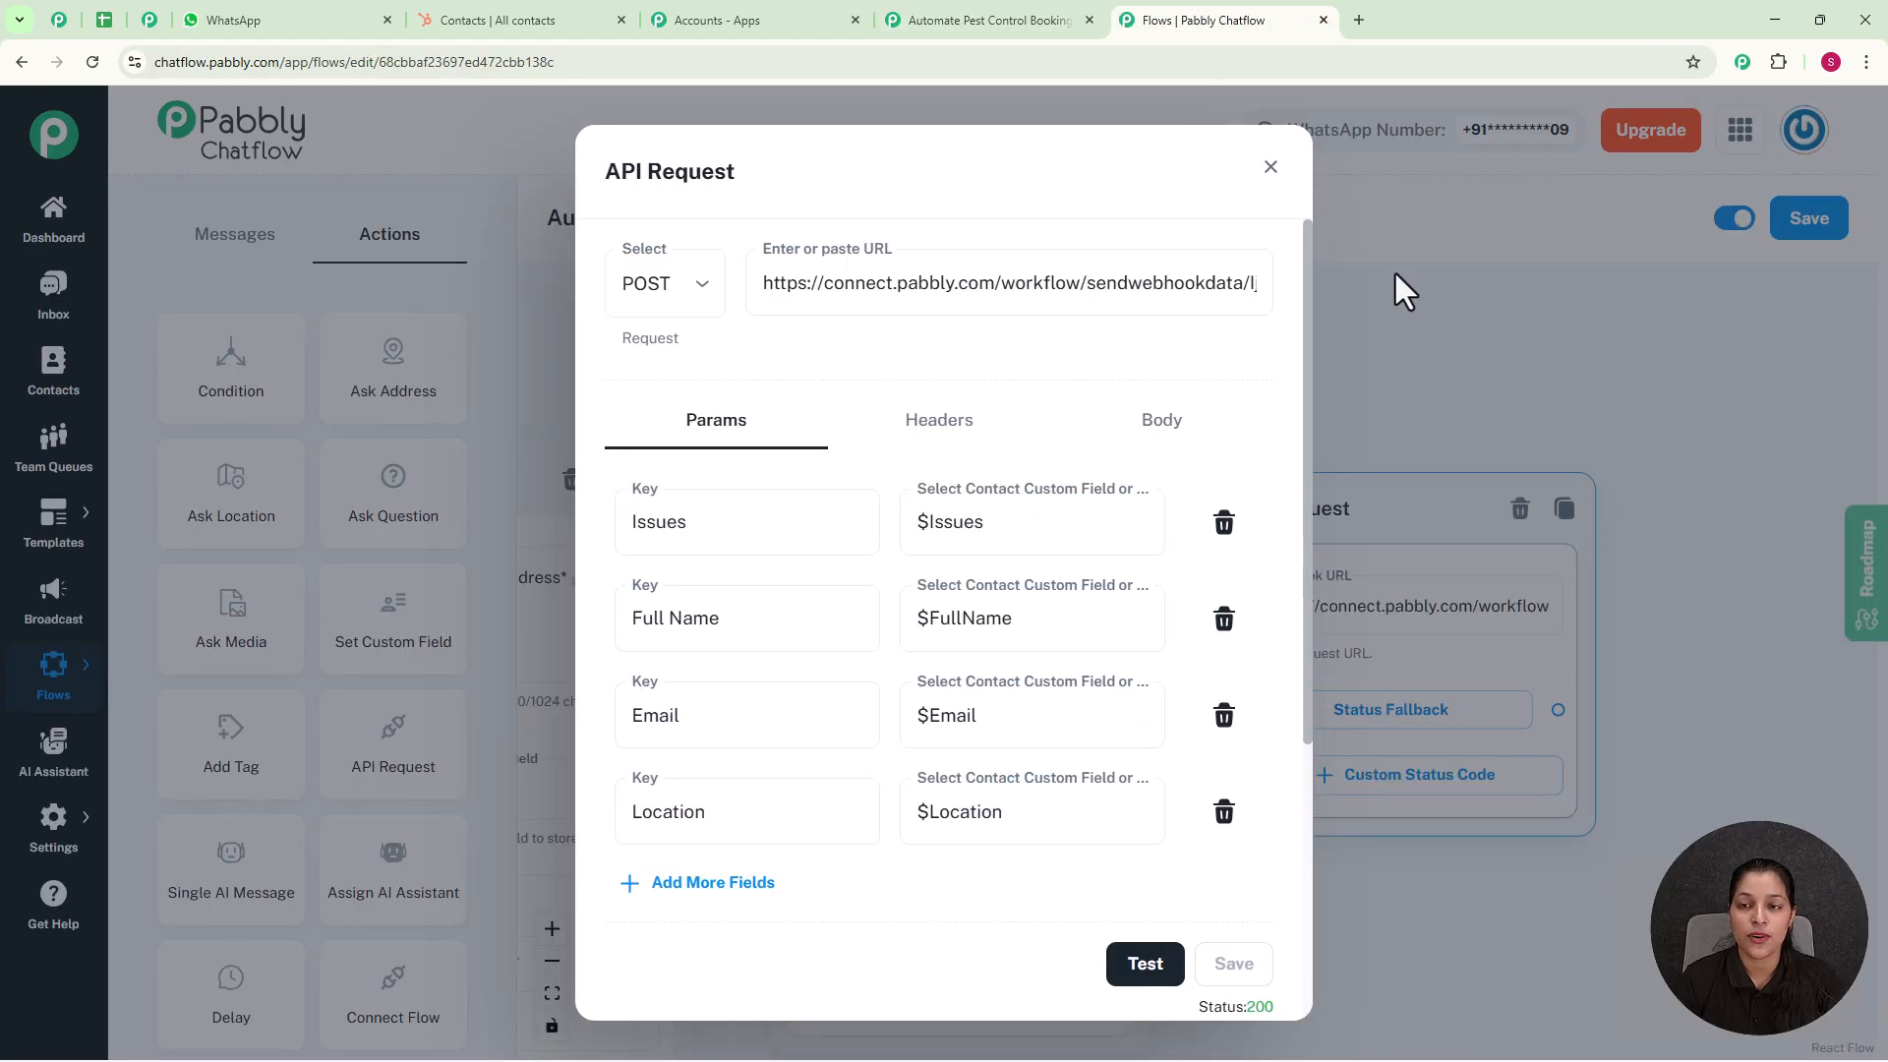
pyautogui.click(1269, 168)
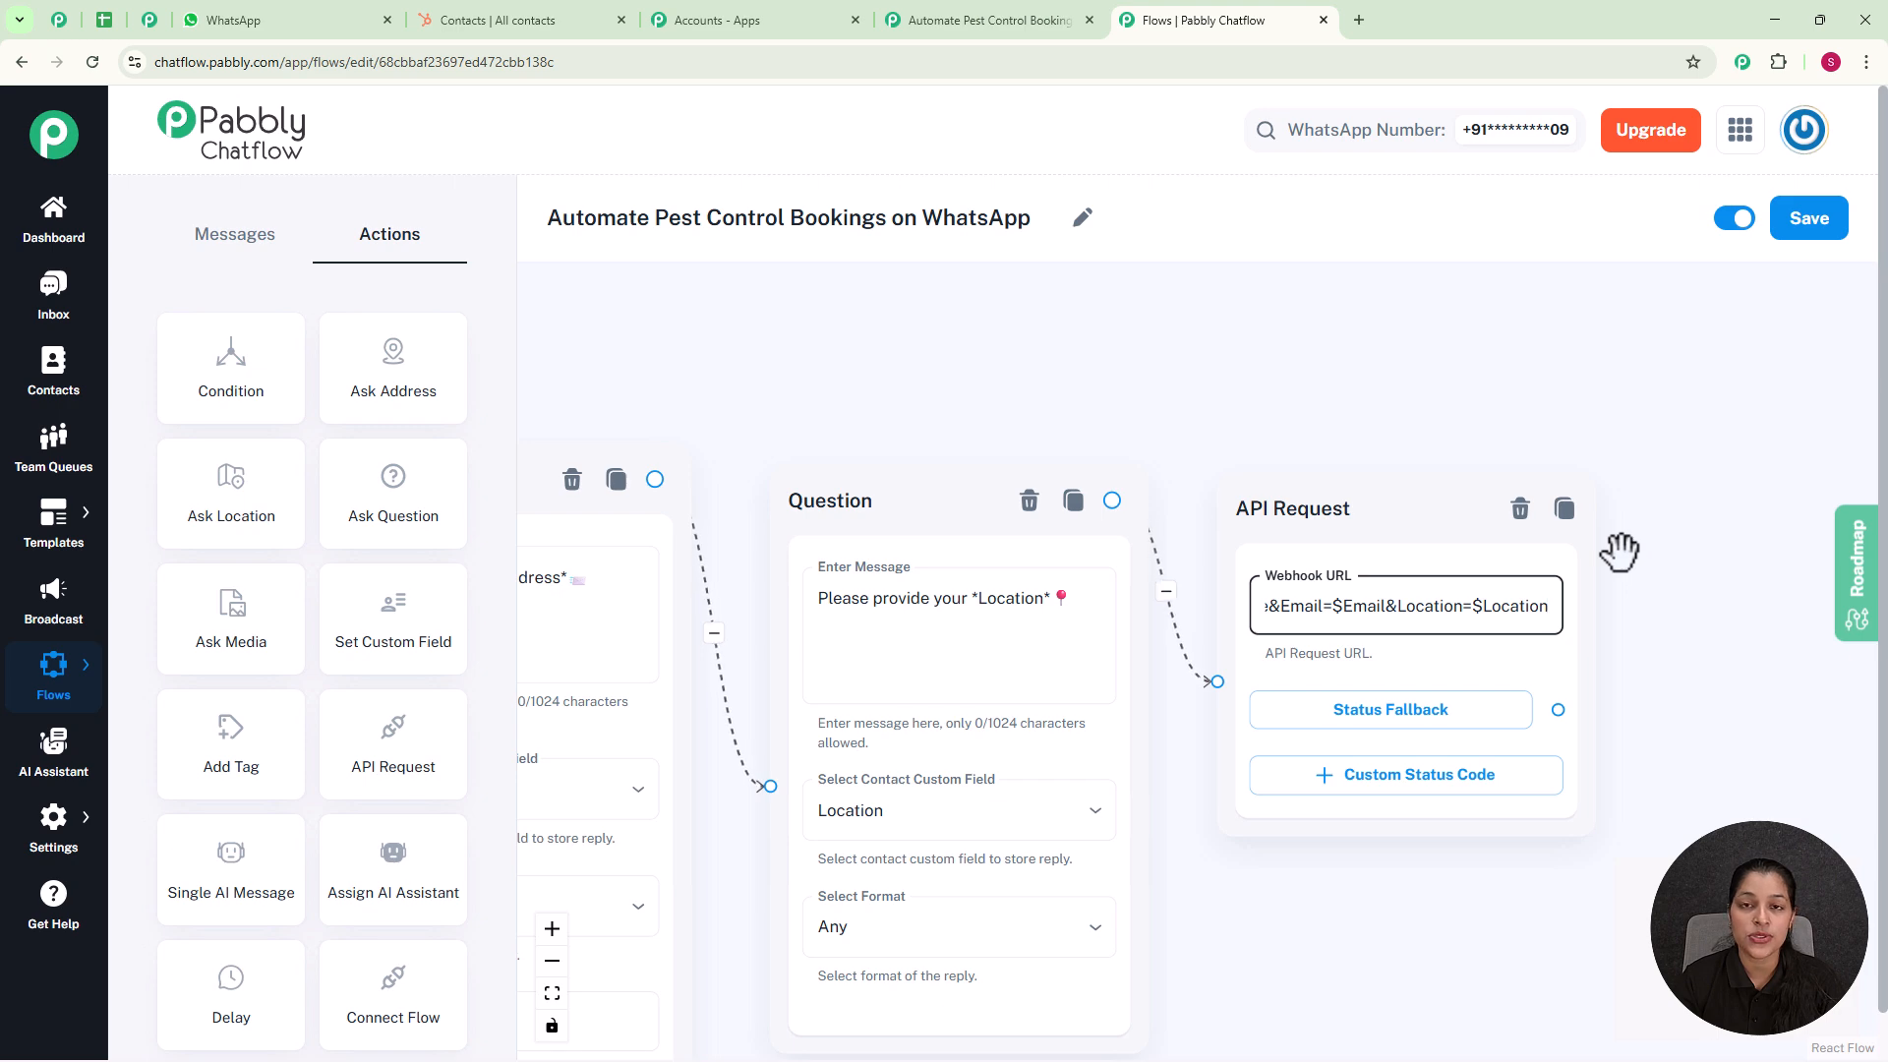
# Step: Connect the API request's Status Fallback to a new Text Button message: "✅ *Your pest control appointment is booked*. Our team will reach you soon"
pyautogui.scroll(-2, 1617, 550)
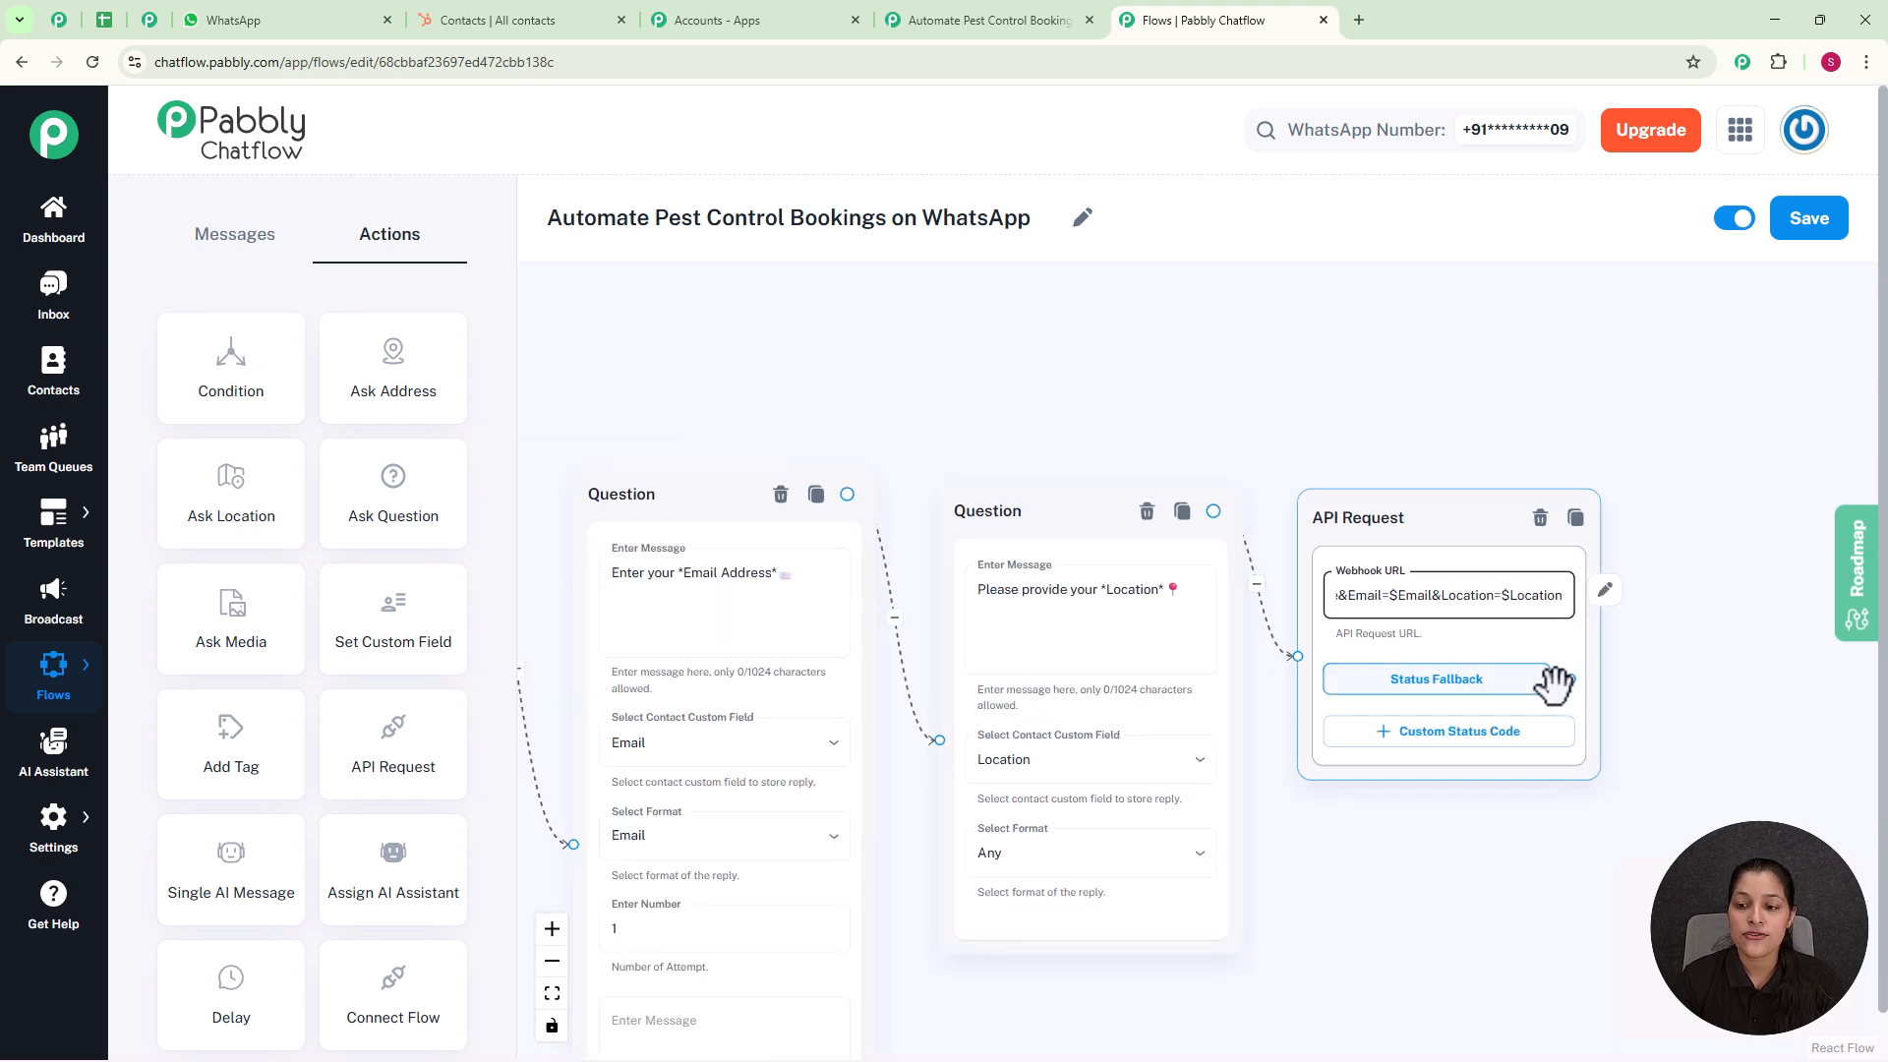
pyautogui.moveTo(1570, 678); pyautogui.dragTo(1730, 470)
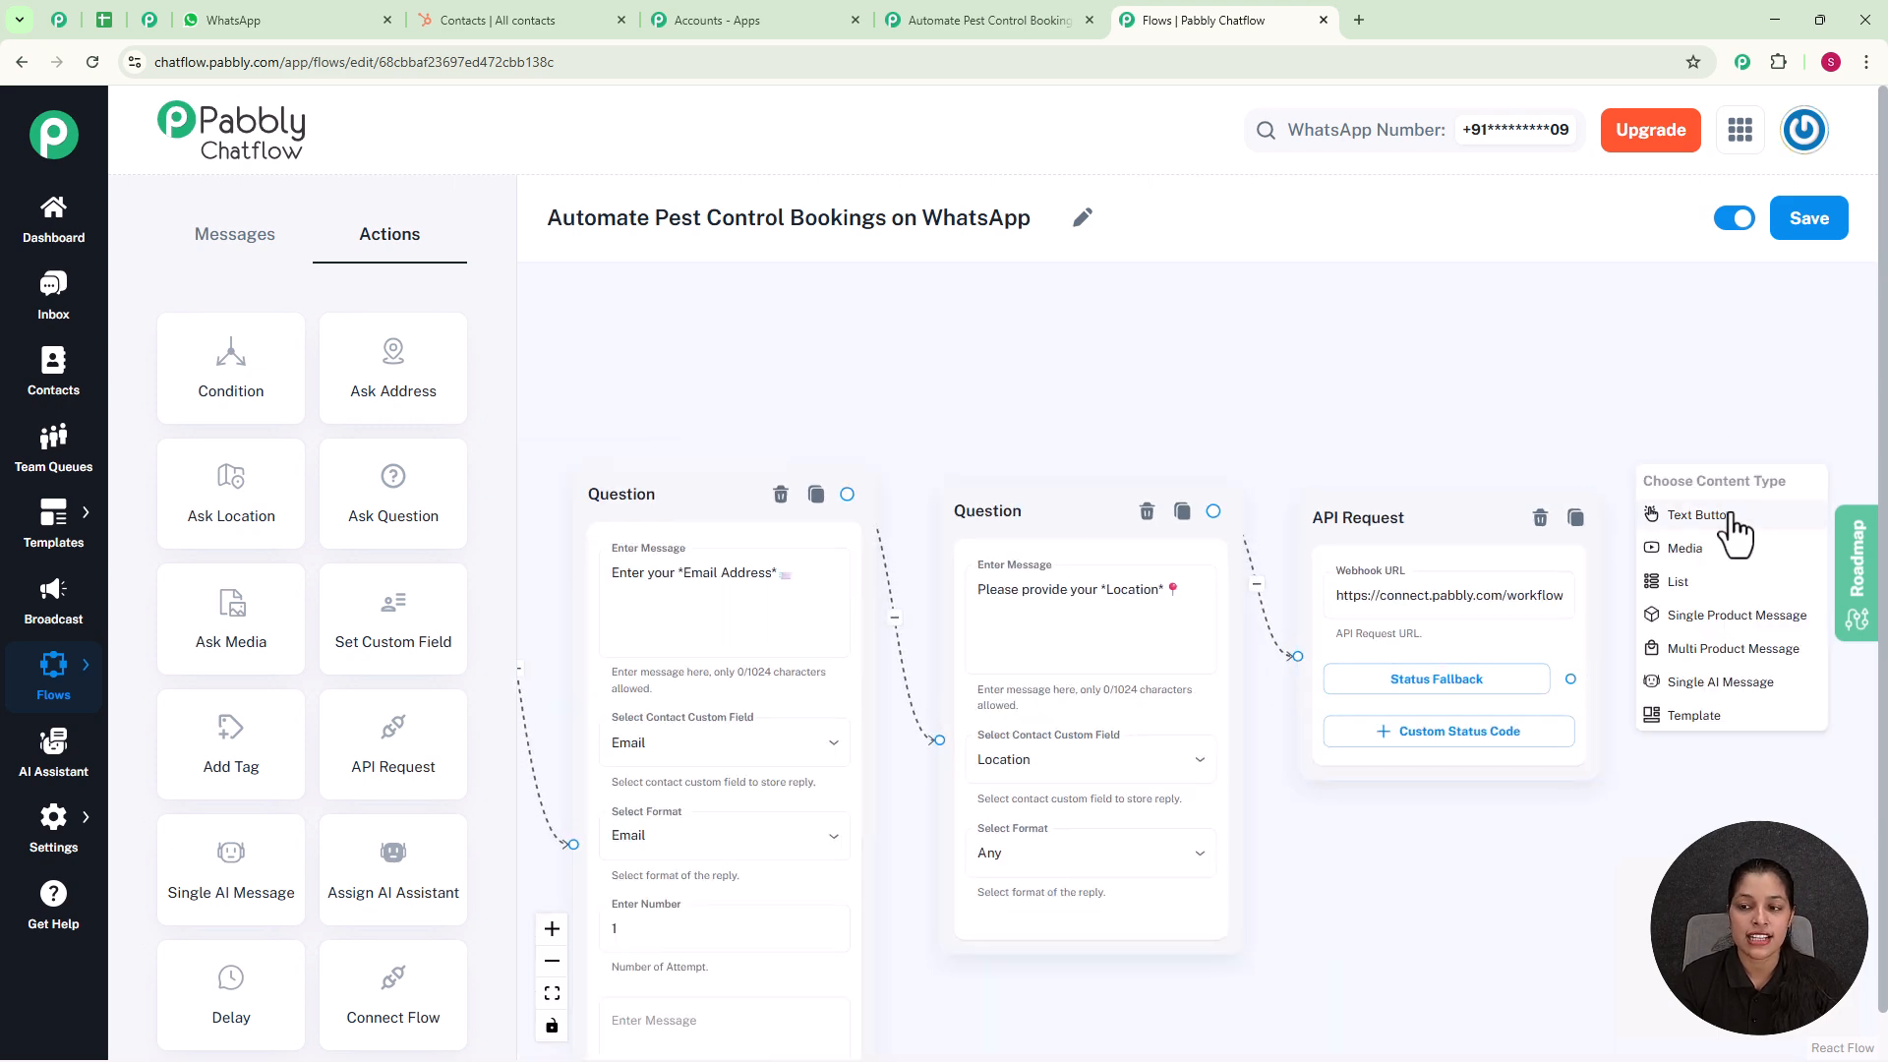
pyautogui.click(1735, 531)
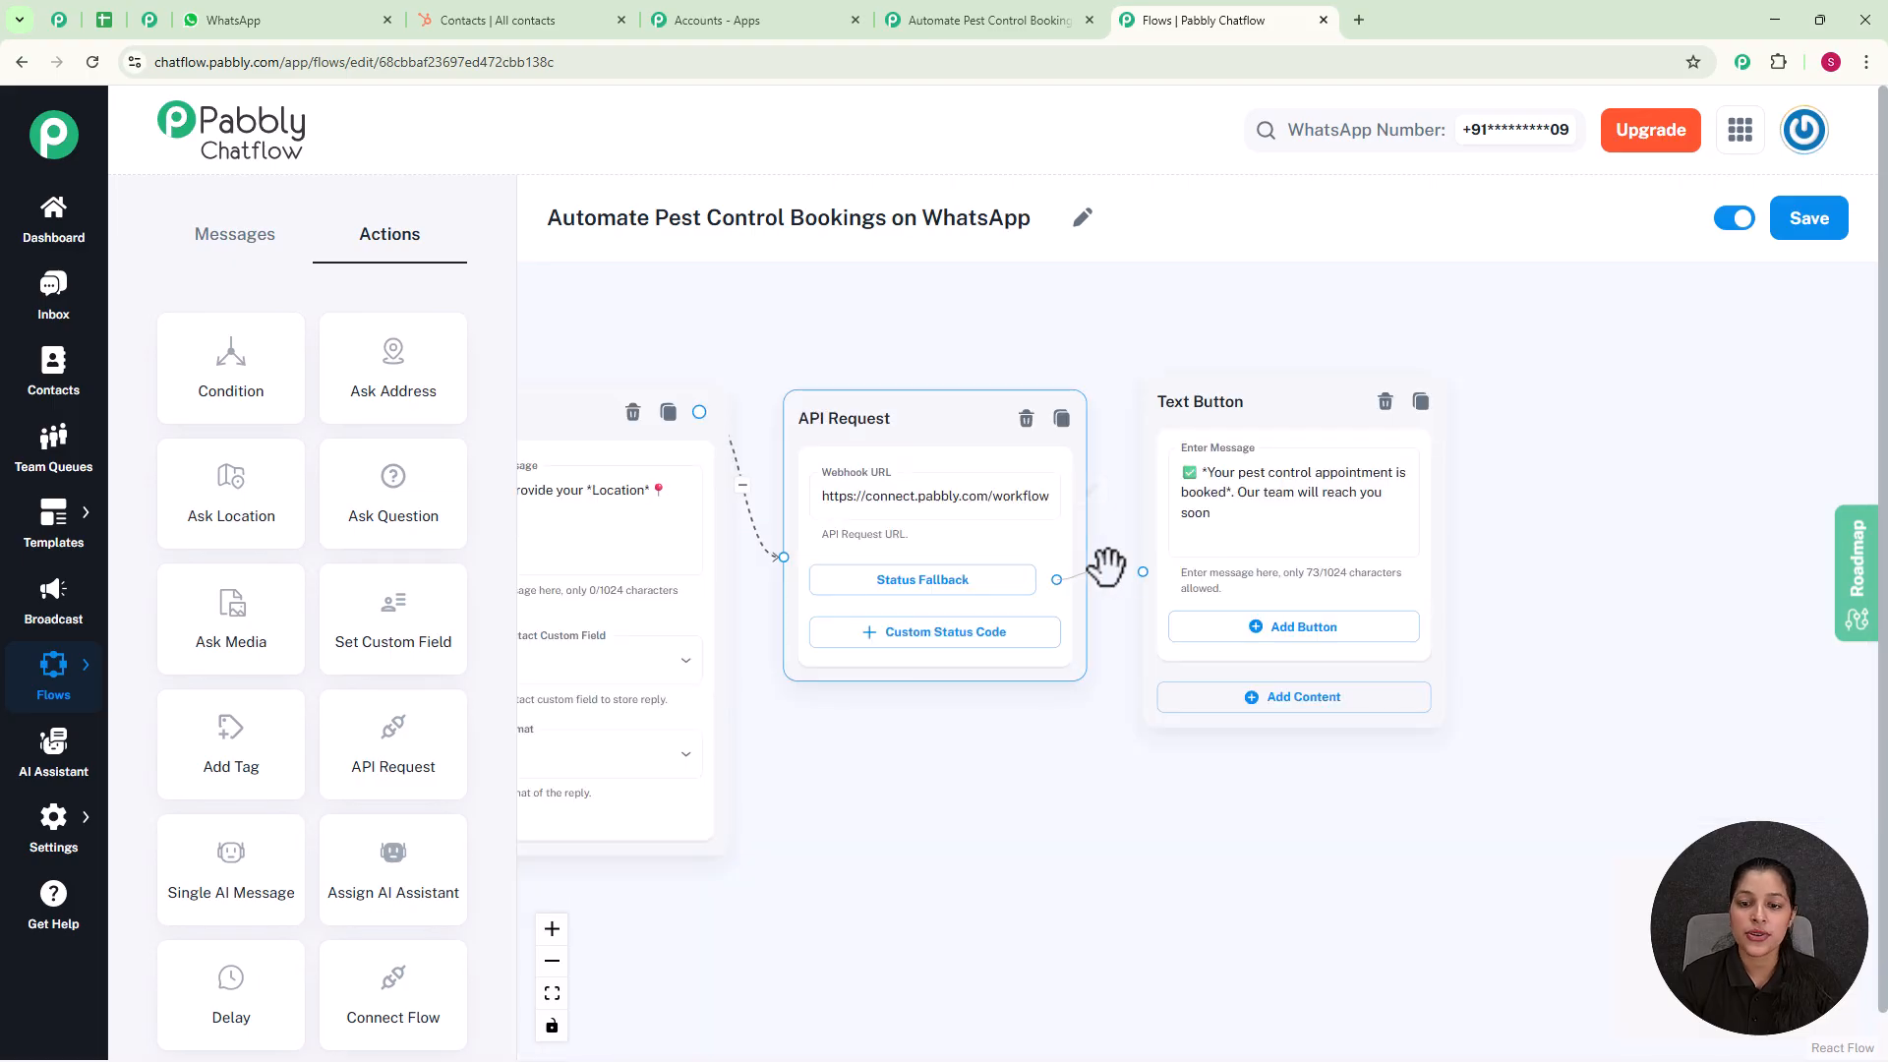
pyautogui.scroll(2, 1304, 552)
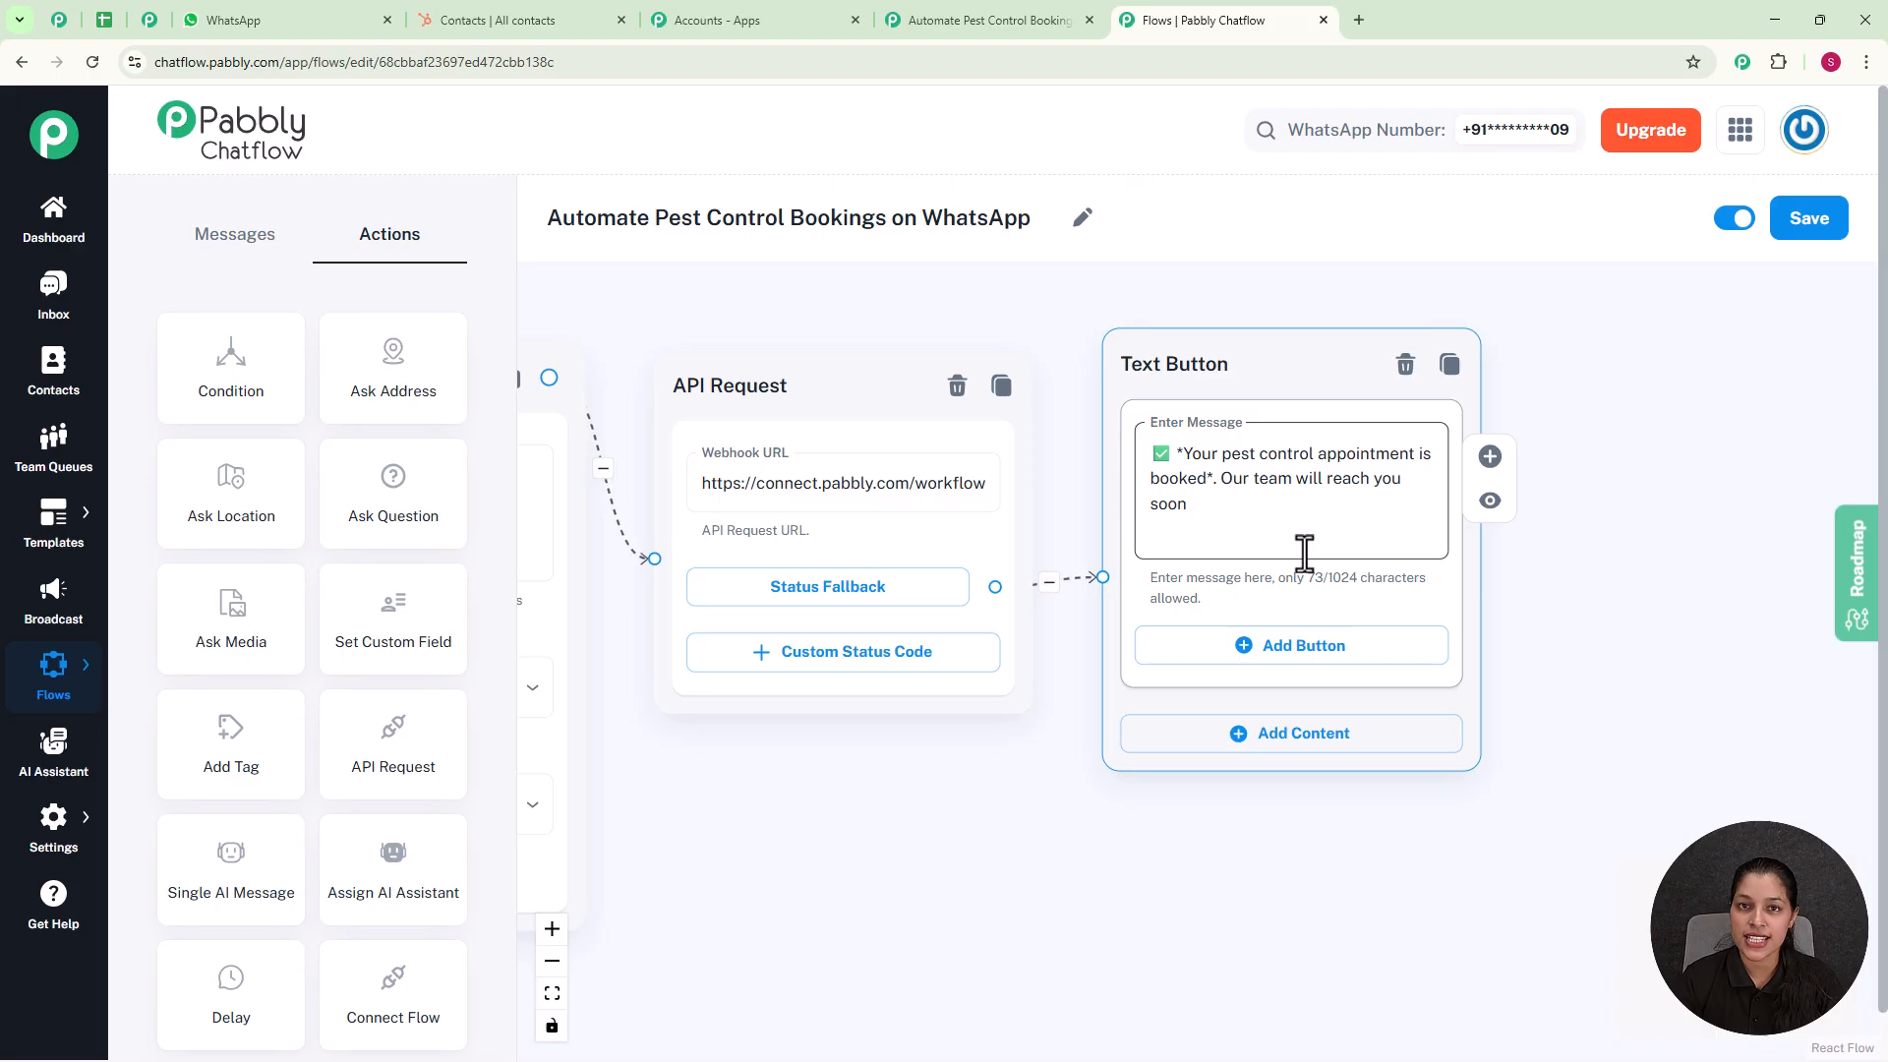
# Step: Review the whole connected flow from trigger to confirmation message and save it
pyautogui.scroll(-4, 1304, 552)
pyautogui.moveTo(1141, 708); pyautogui.dragTo(1464, 760)
pyautogui.scroll(-2, 1370, 737)
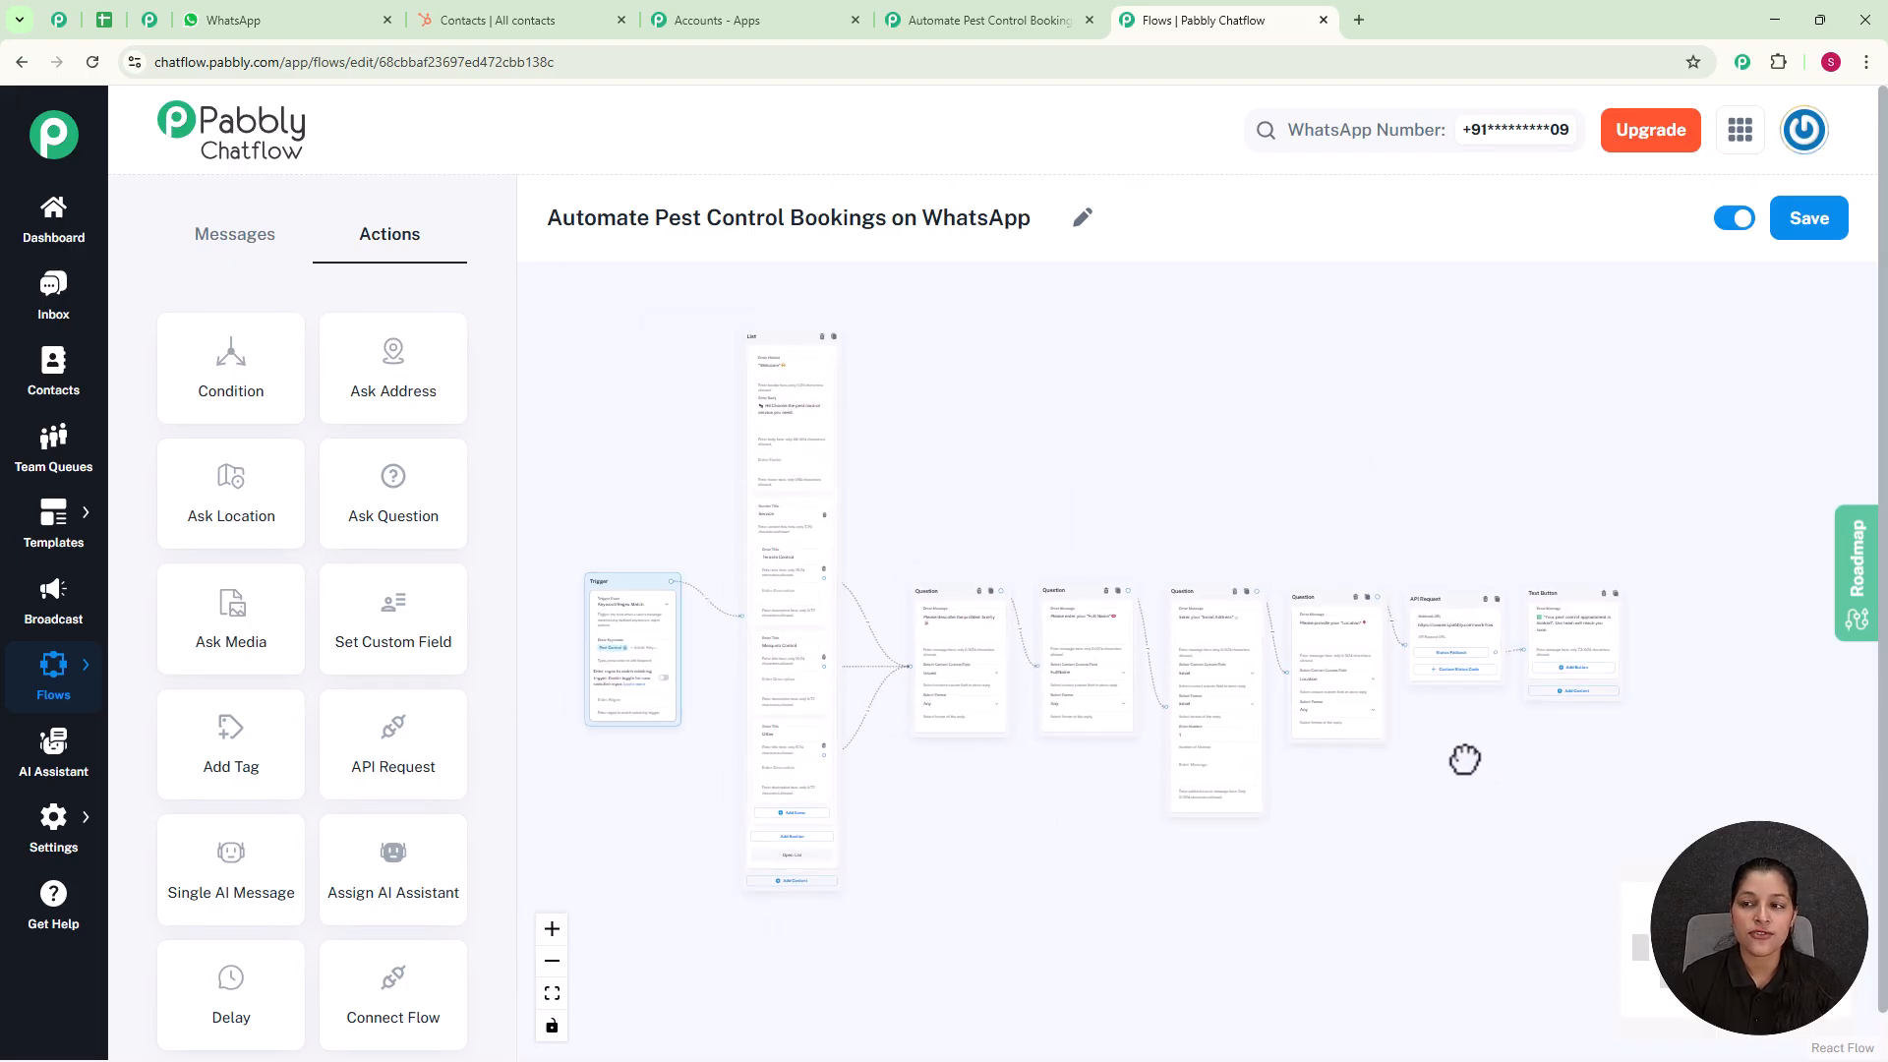
pyautogui.click(1802, 234)
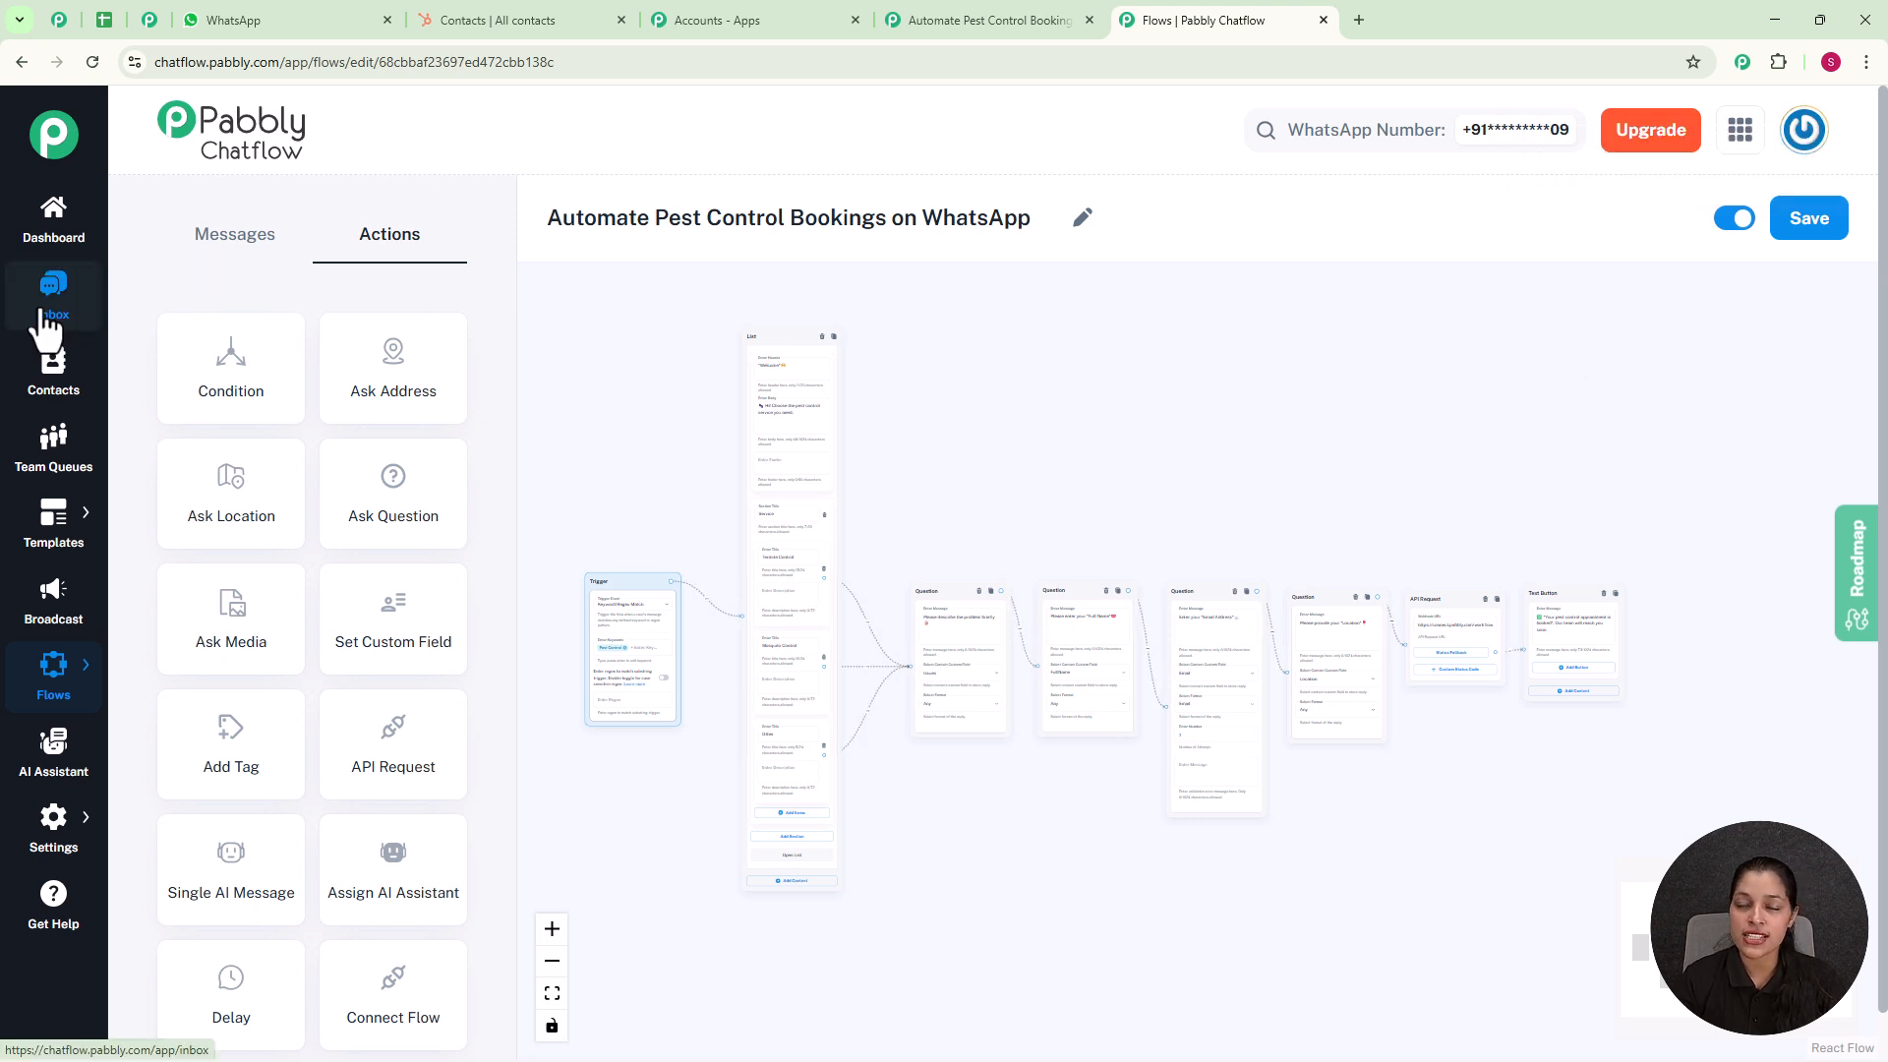
# Step: Open the most recent conversation in the Chatflow inbox and examine the pest control test chat from its first message onward
pyautogui.click(43, 317)
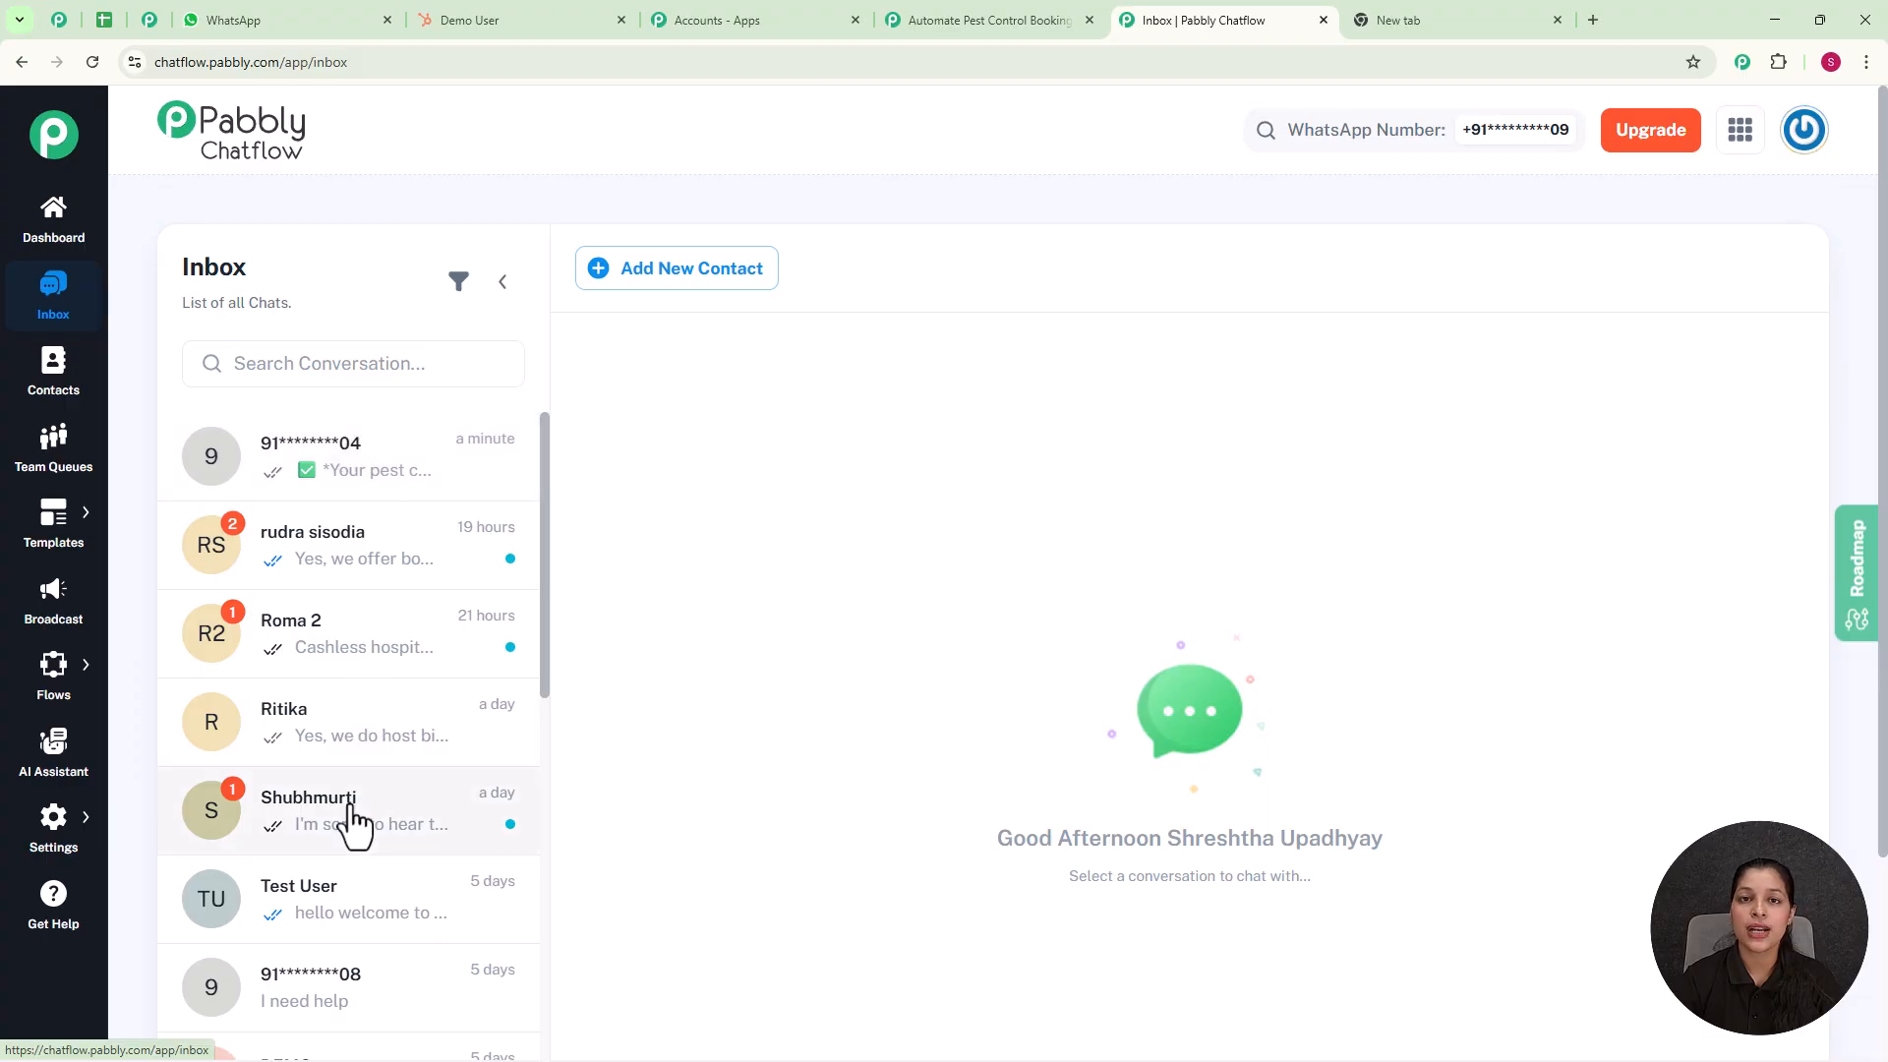
pyautogui.click(433, 490)
pyautogui.scroll(10, 1046, 610)
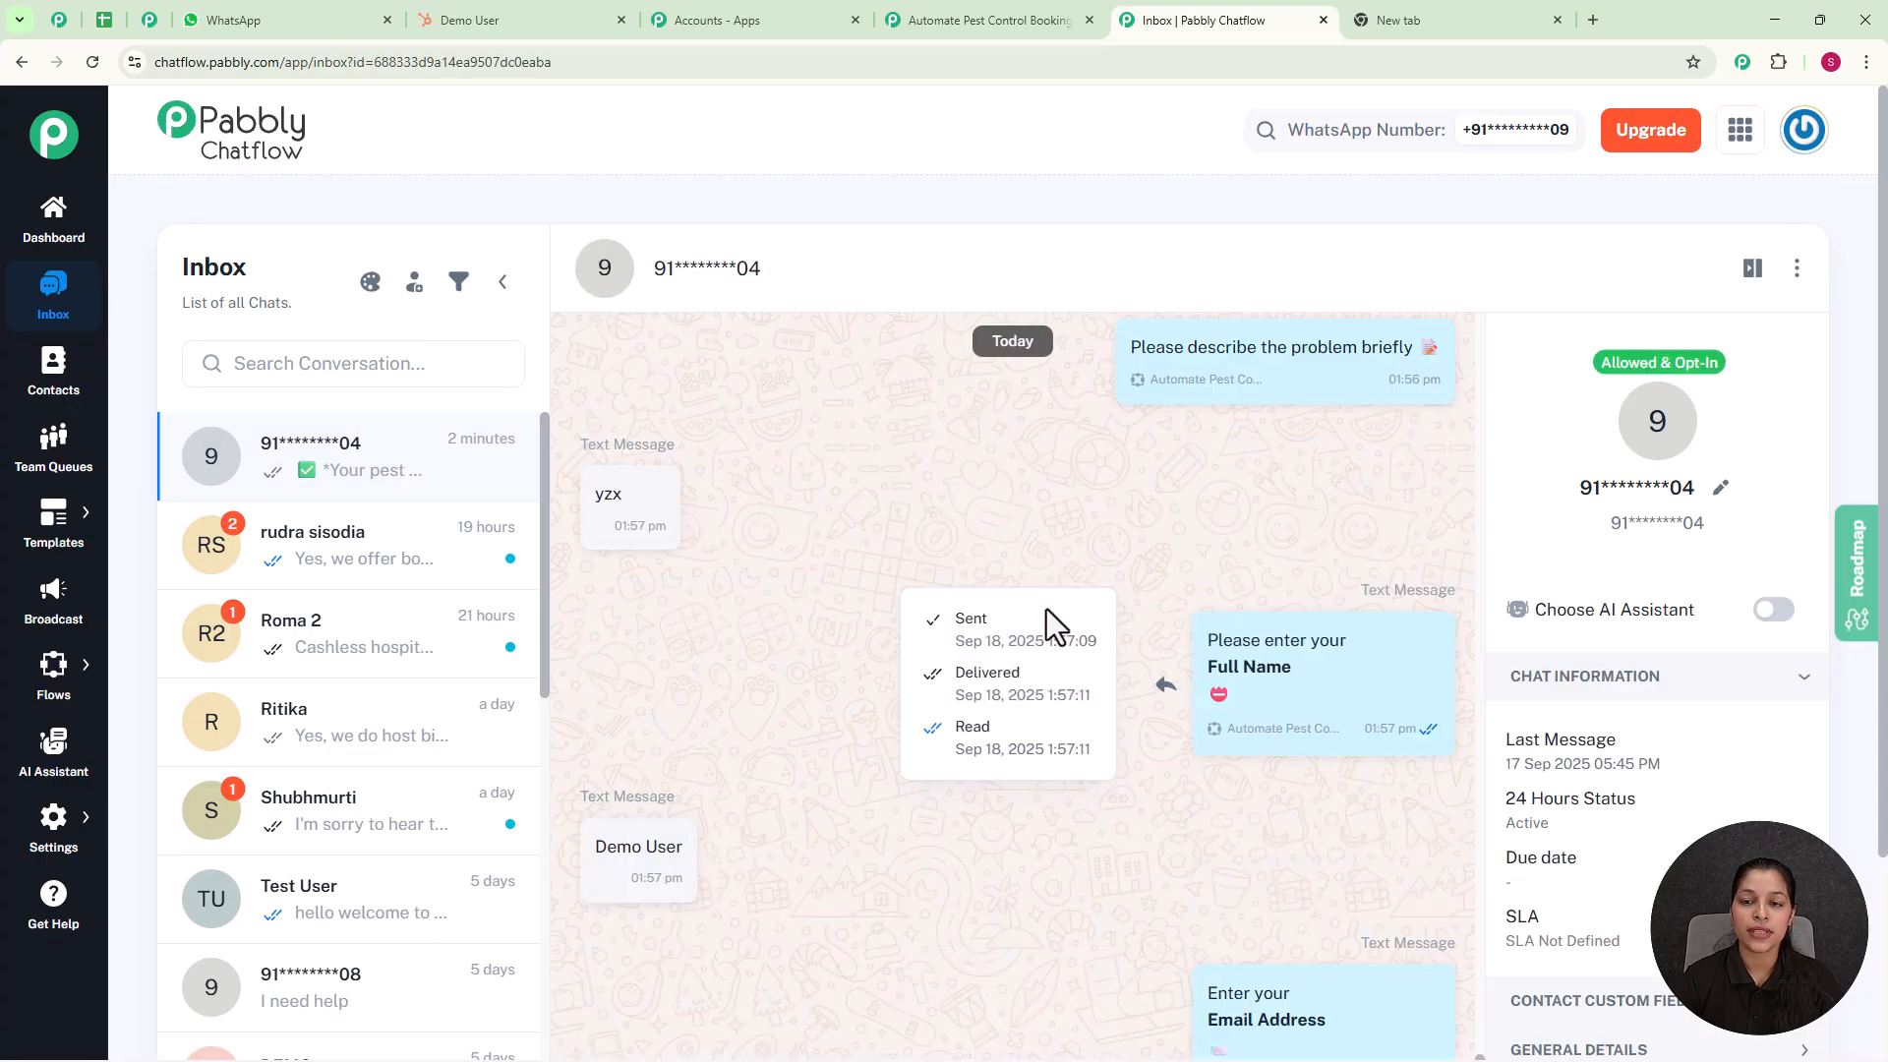
pyautogui.scroll(2, 1046, 609)
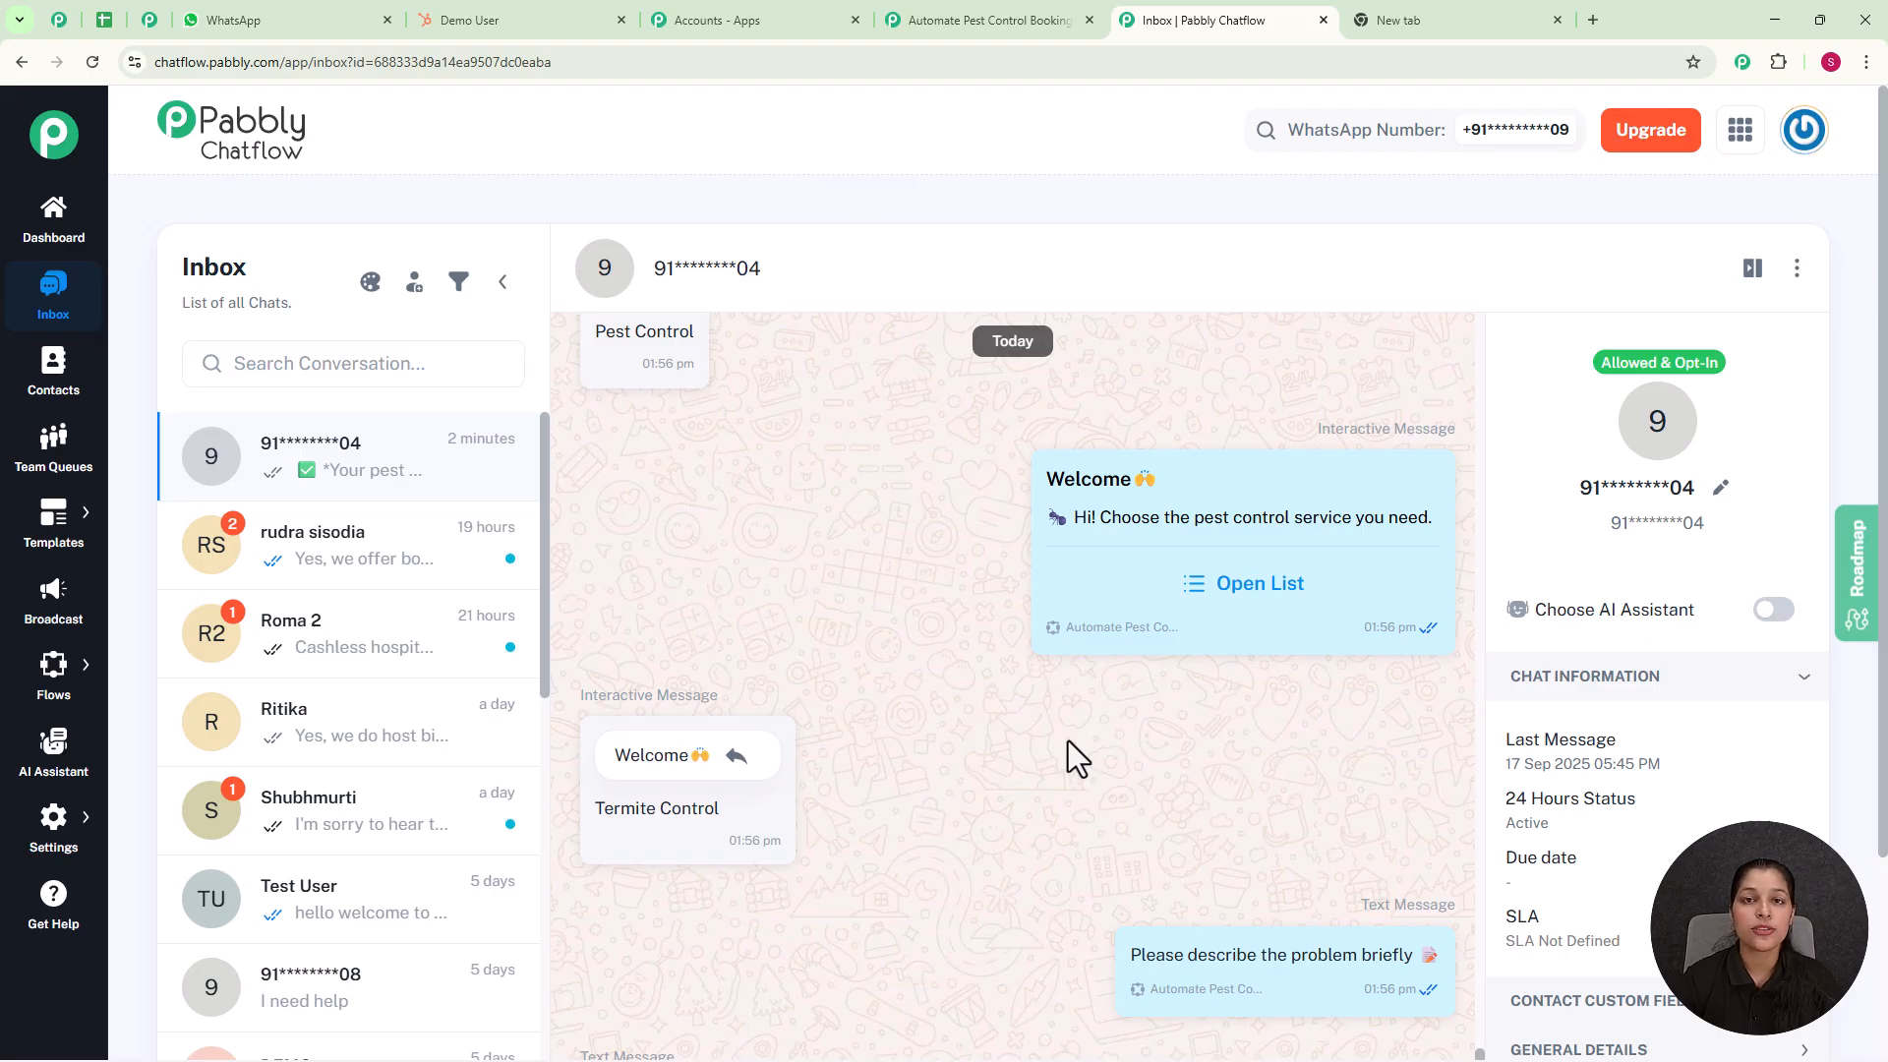
pyautogui.scroll(-1, 1068, 741)
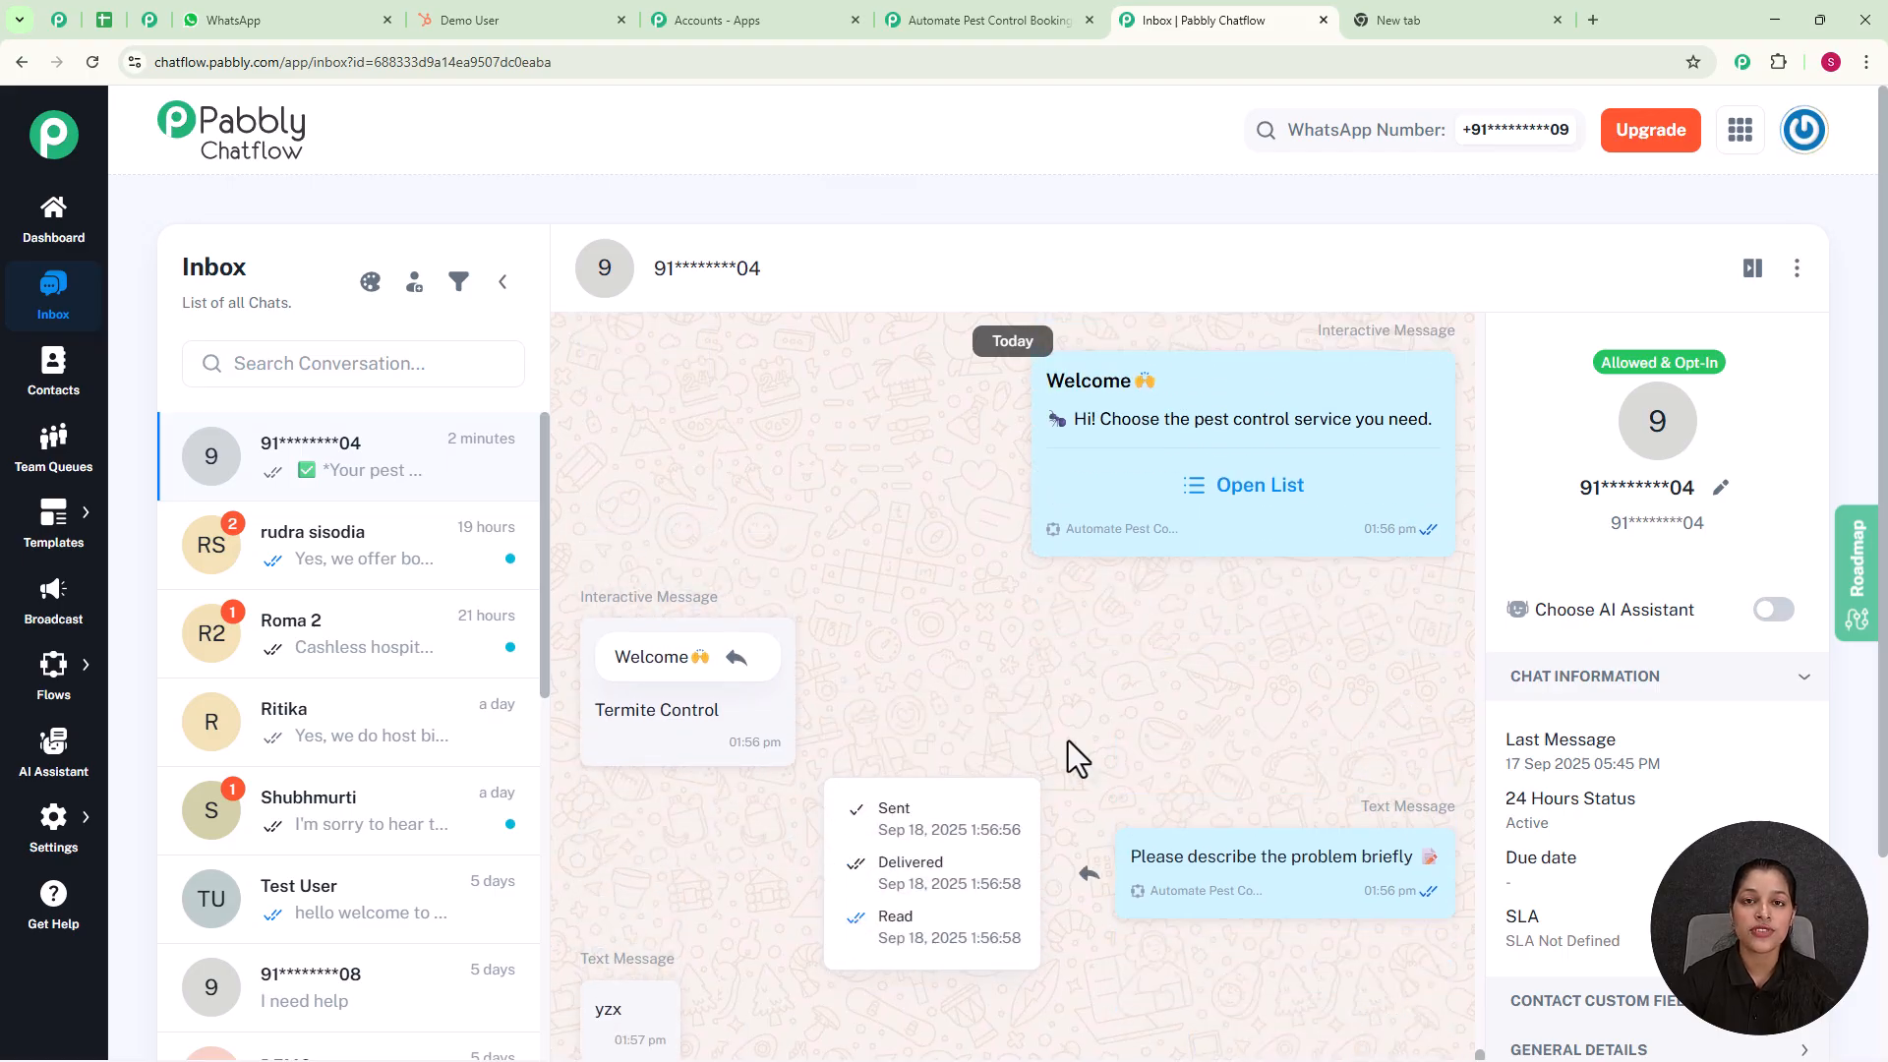
pyautogui.scroll(2, 1067, 740)
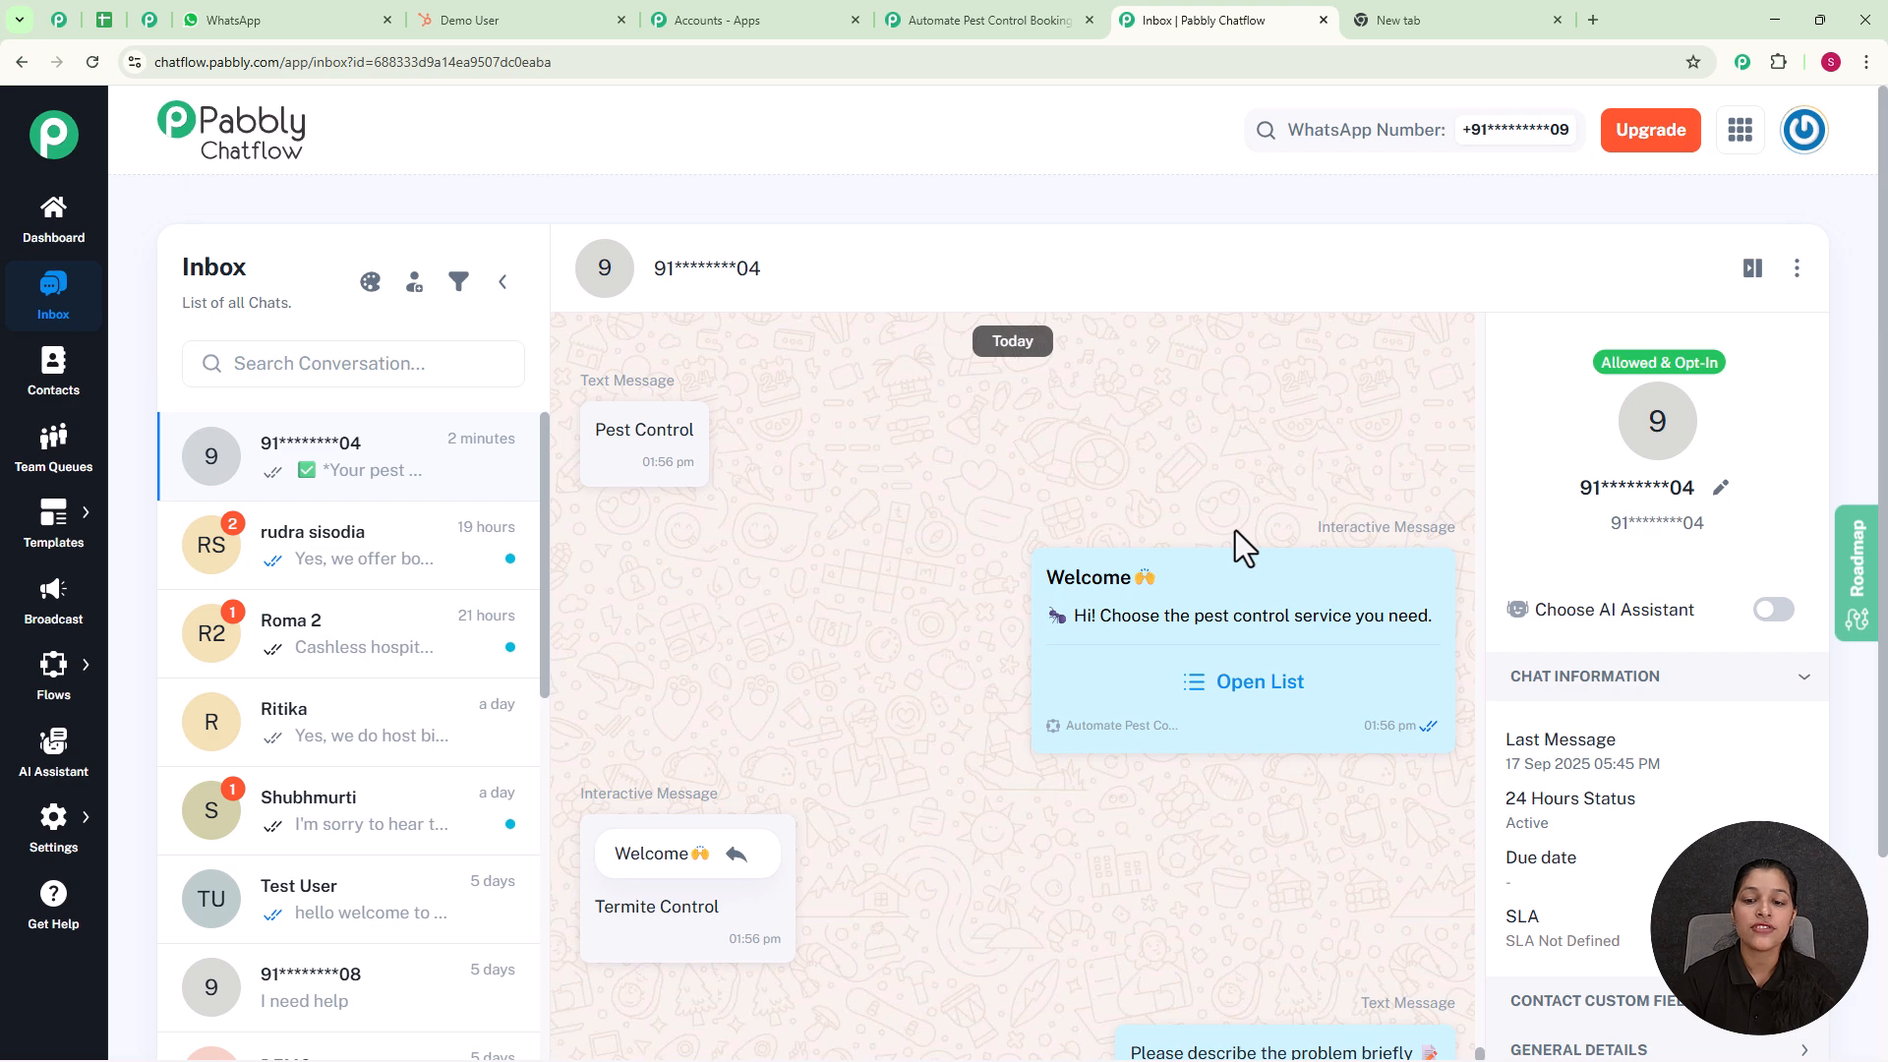
pyautogui.moveTo(1290, 746)
pyautogui.scroll(-2, 888, 747)
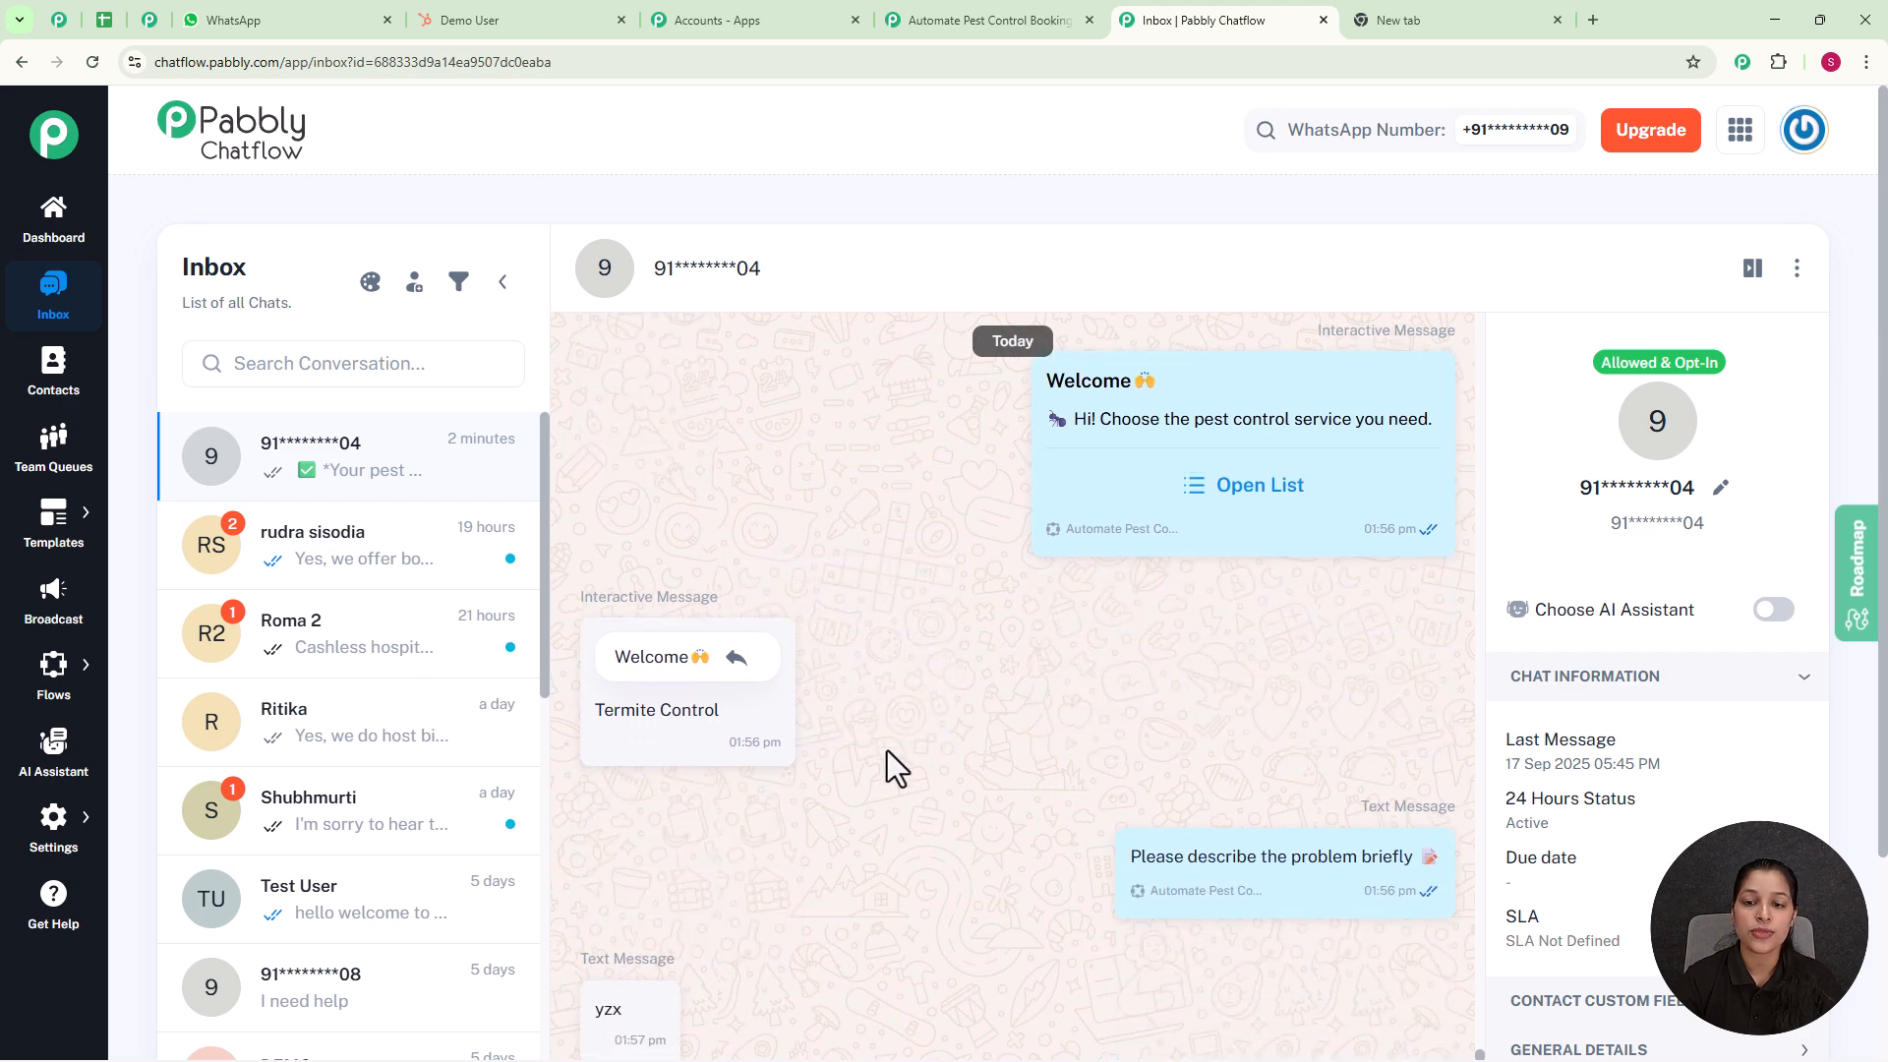
pyautogui.scroll(-2, 887, 751)
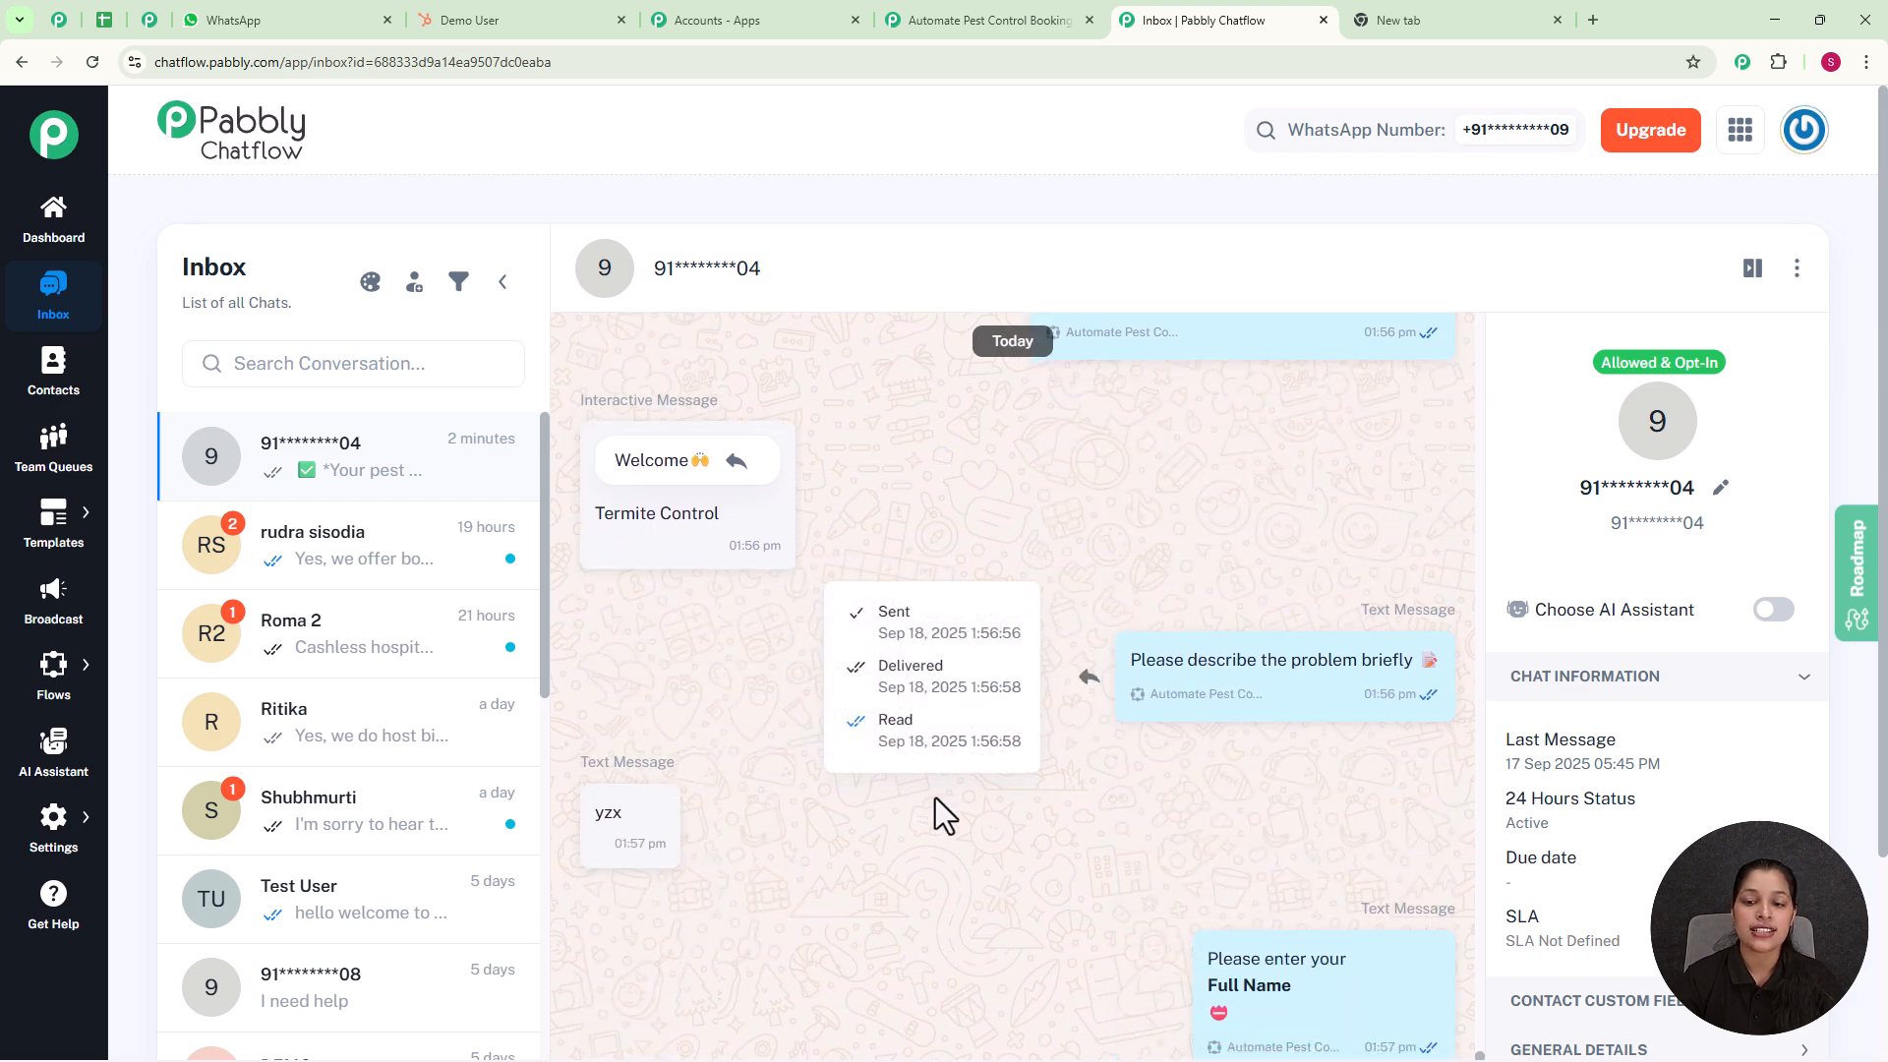